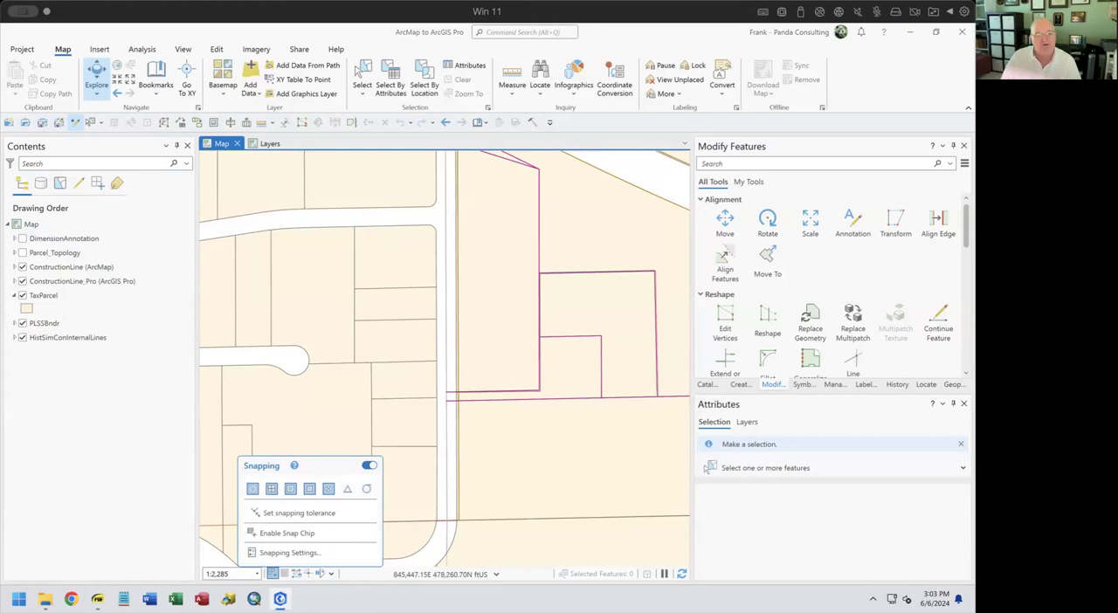
Set the snapping tolerance graphically on the map to 27 pixels
click(290, 515)
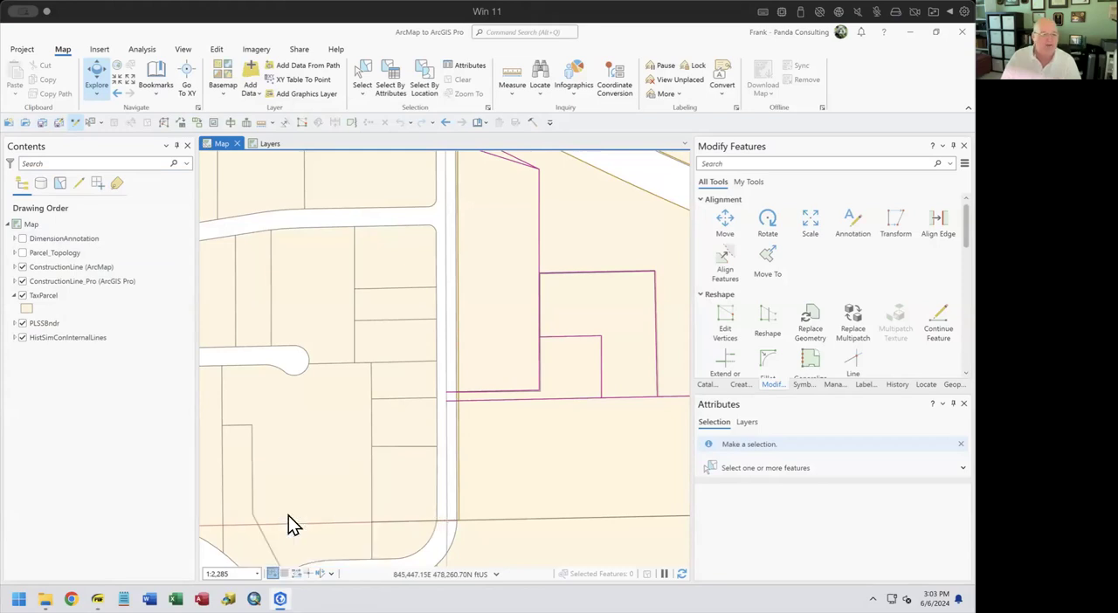
mouse_move(369, 374)
mouse_down()
mouse_move(367, 418)
mouse_move(354, 374)
mouse_up()
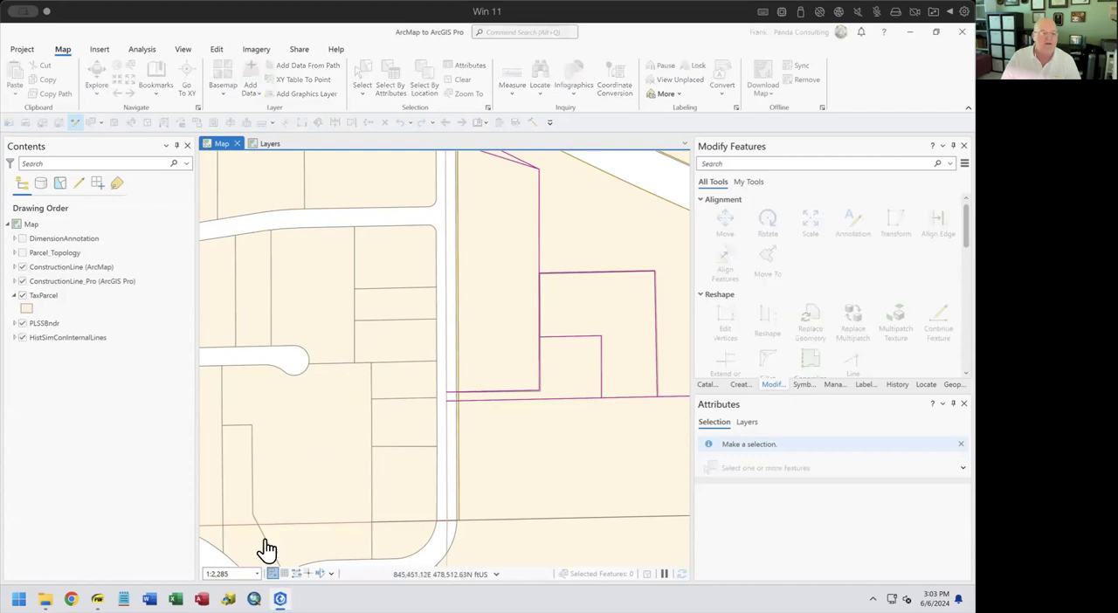
Set the XY snapping tolerance to 25 pixels in the editor's snapping settings and apply it
mouse_move(272, 573)
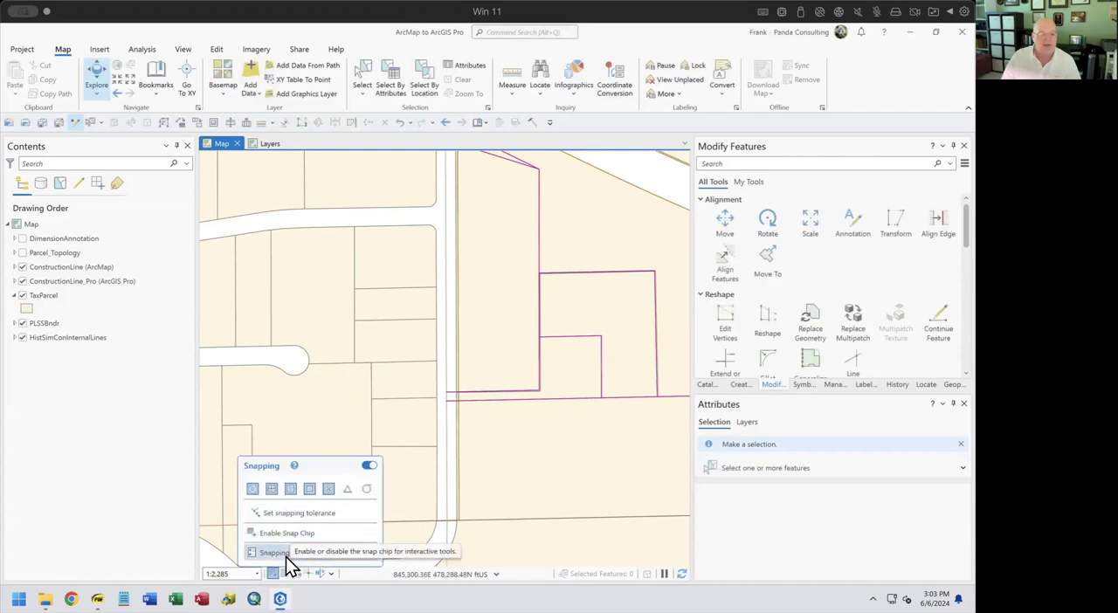
click(262, 556)
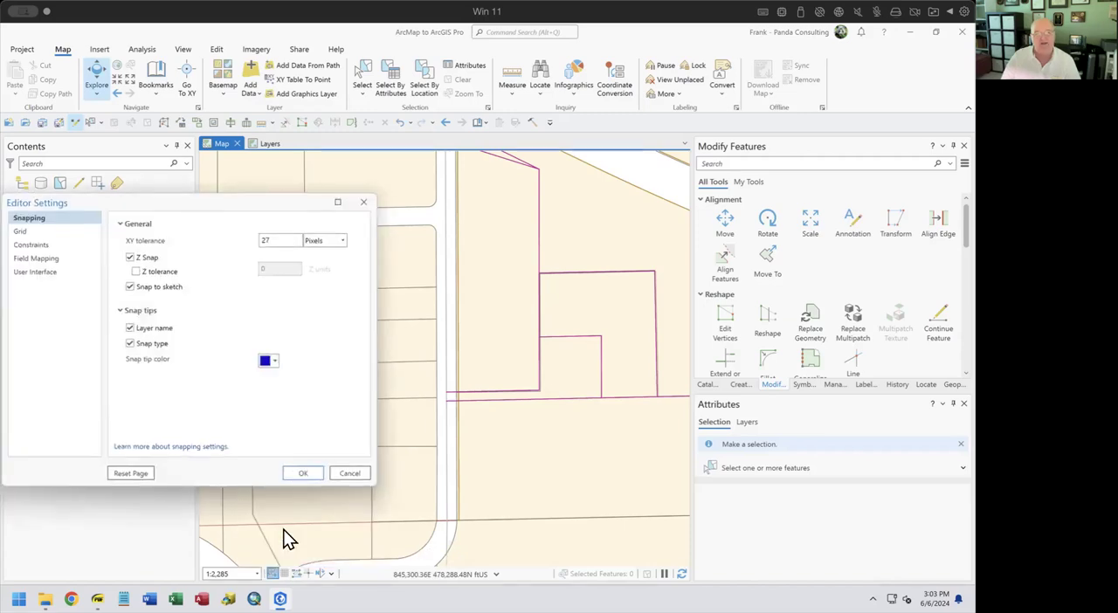
drag(278, 209, 451, 166)
click(449, 198)
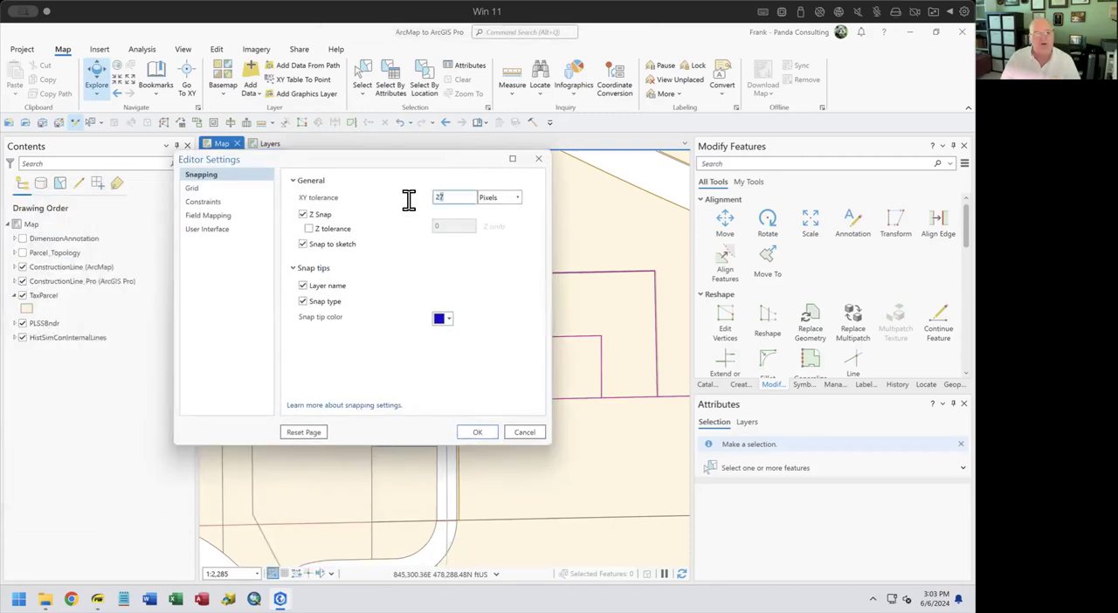
text(25)
click(478, 432)
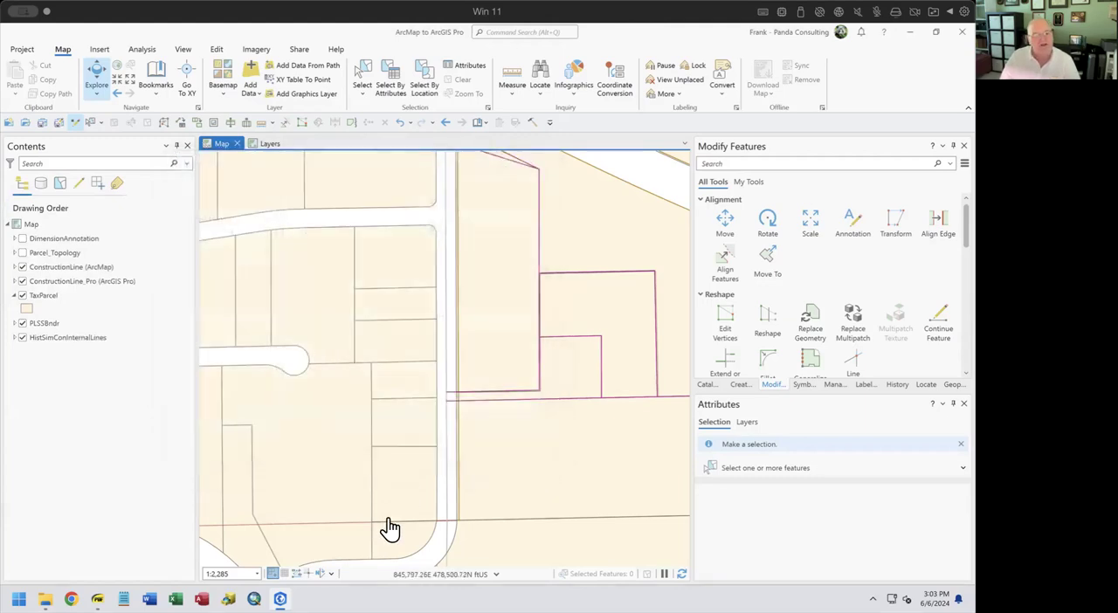
Turn snapping off and back on, and check the same snapping options among the editing commands
mouse_move(273, 575)
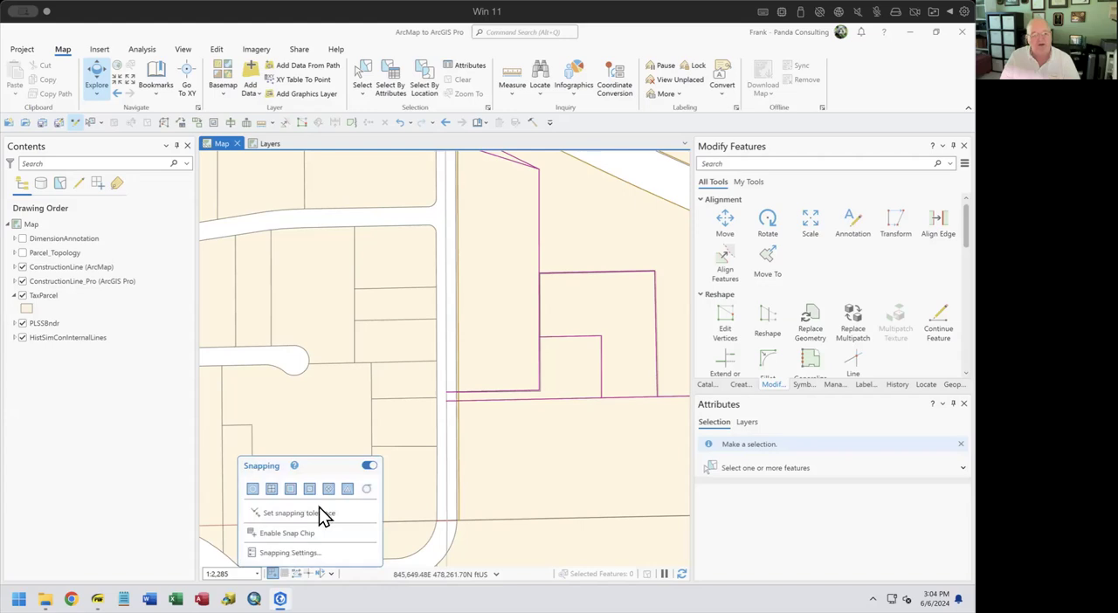
click(369, 467)
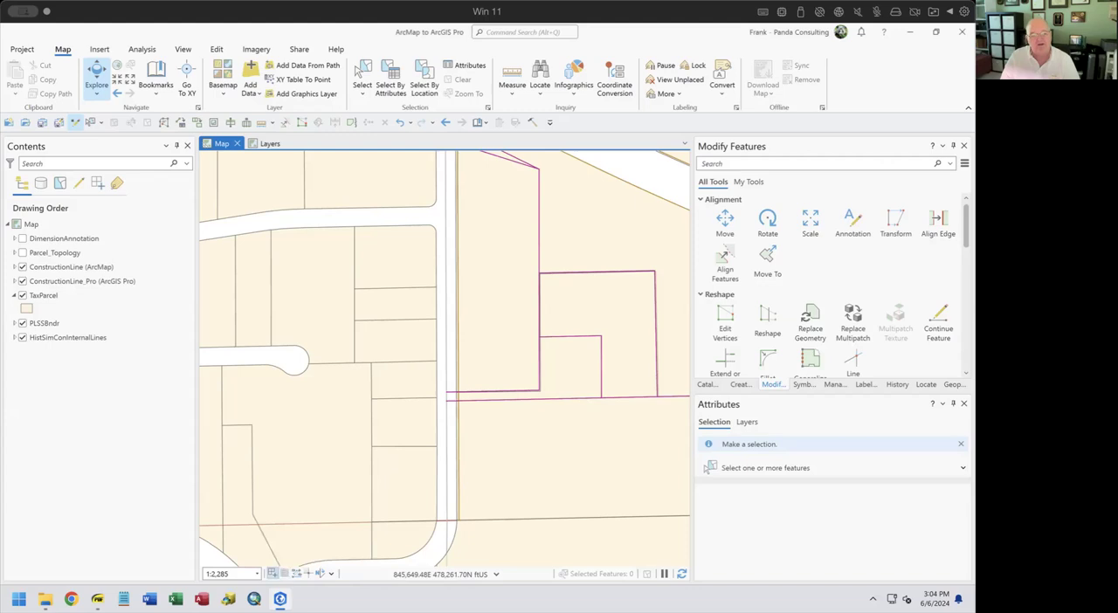
mouse_move(272, 573)
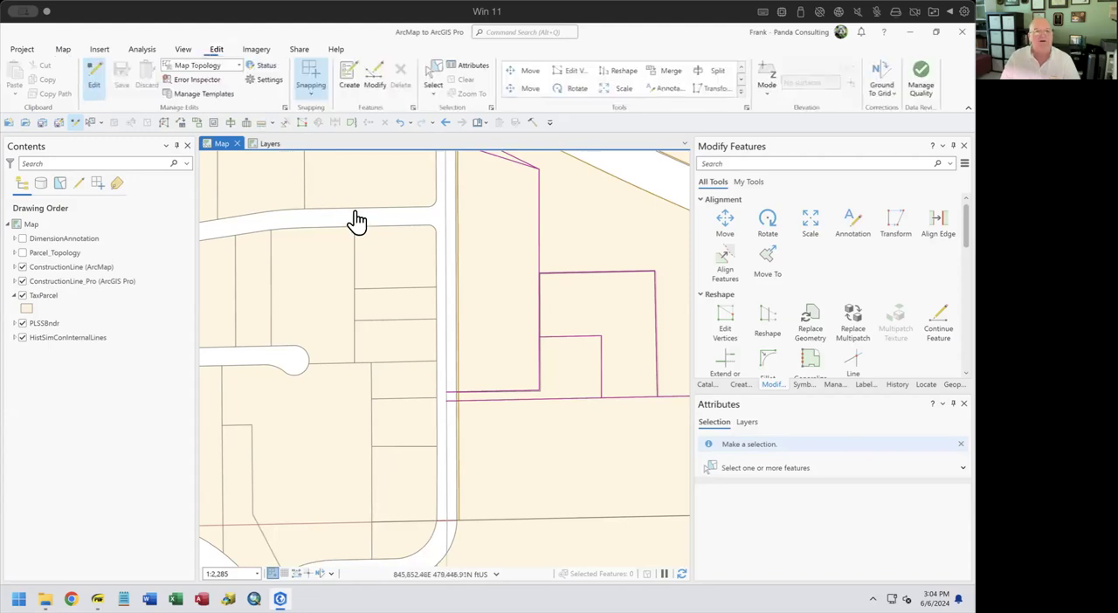
click(311, 80)
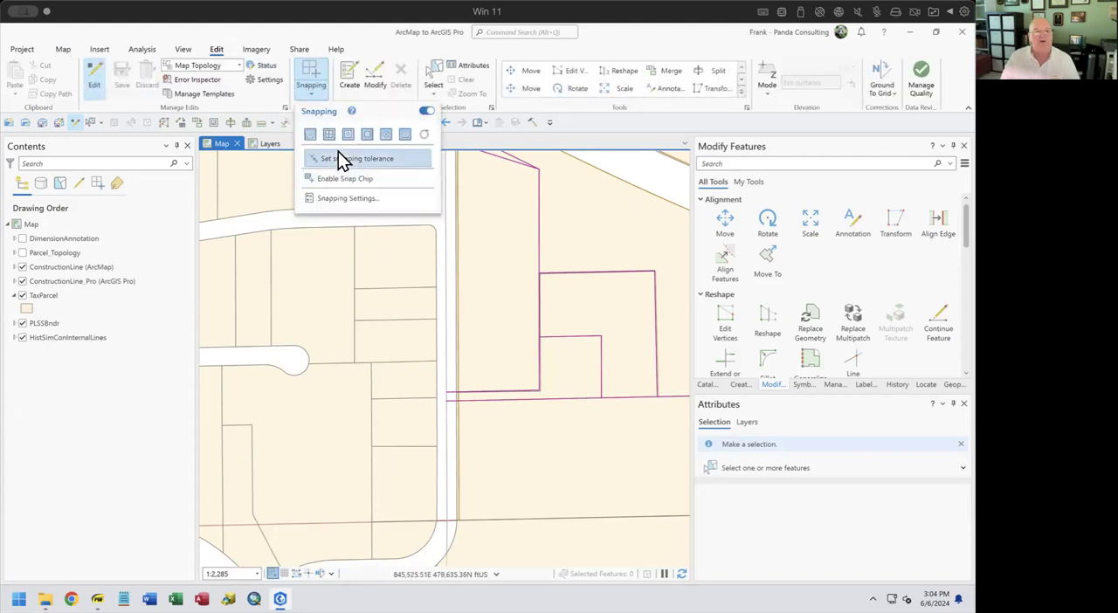
click(314, 80)
click(319, 80)
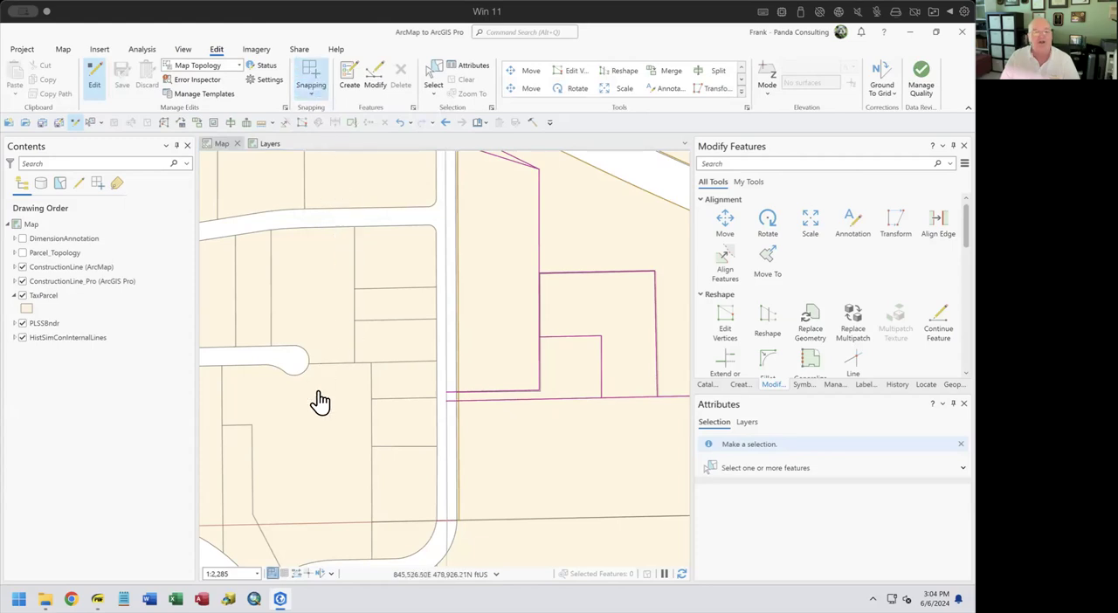
Review which layers are selectable, editable and snappable in the Contents, and return to the drawing order list
mouse_move(97, 599)
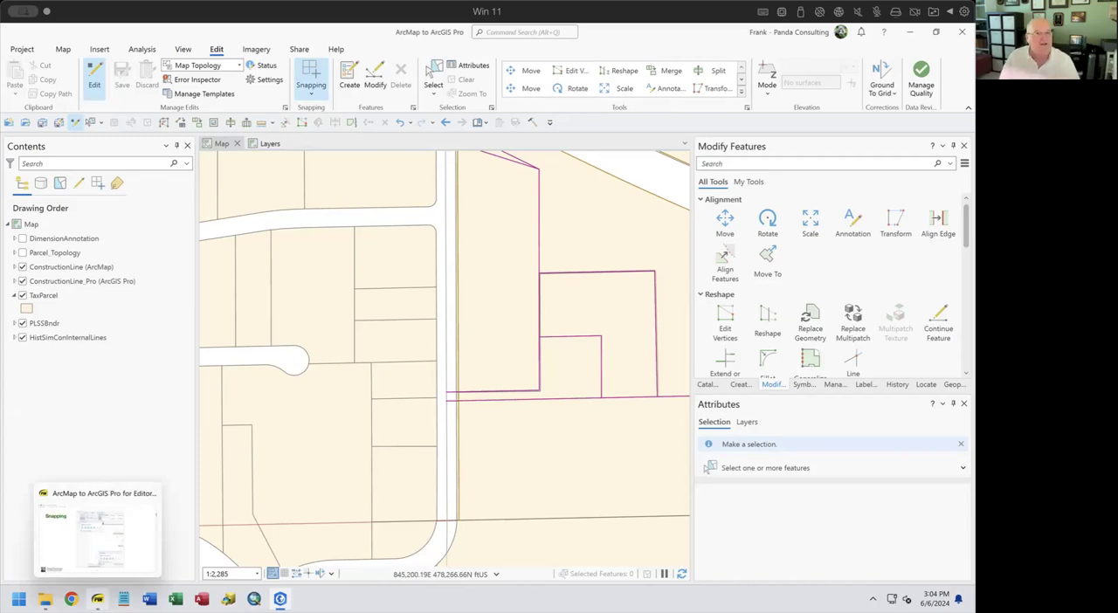
click(59, 187)
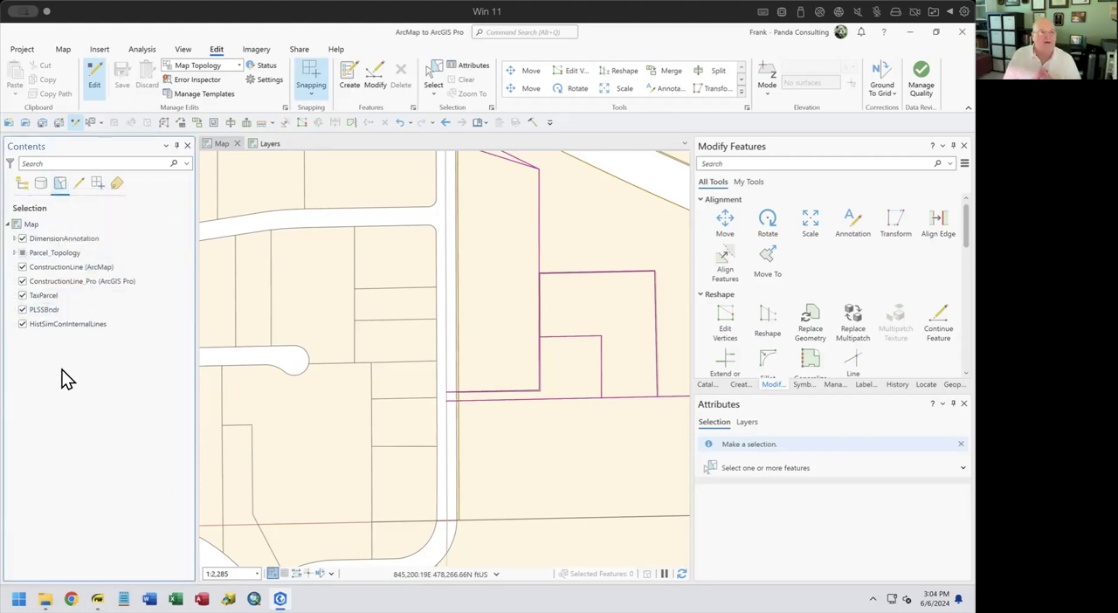
click(79, 186)
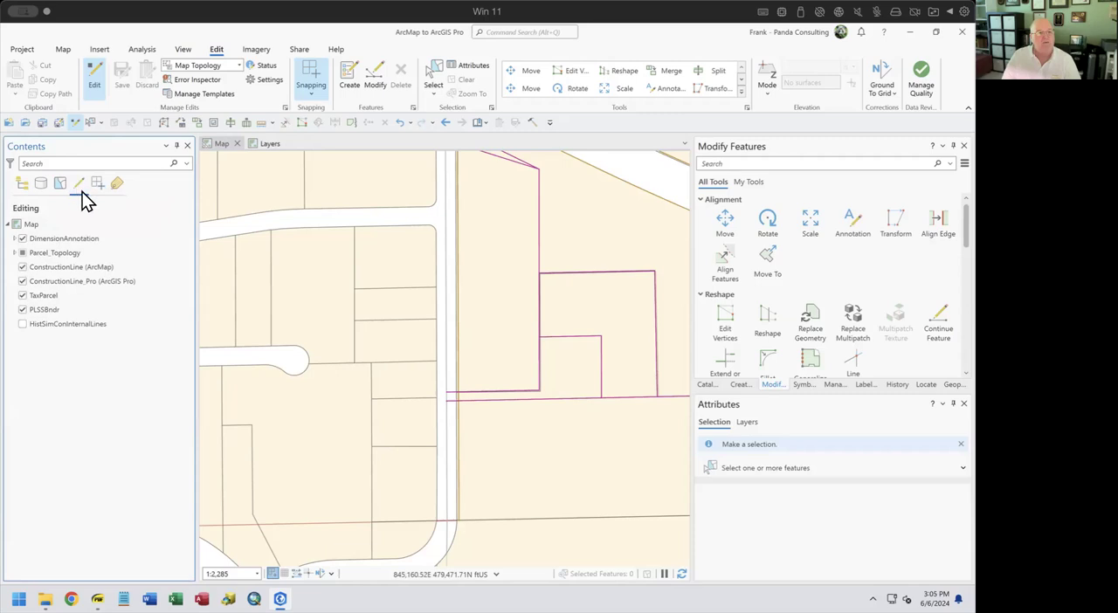
click(97, 186)
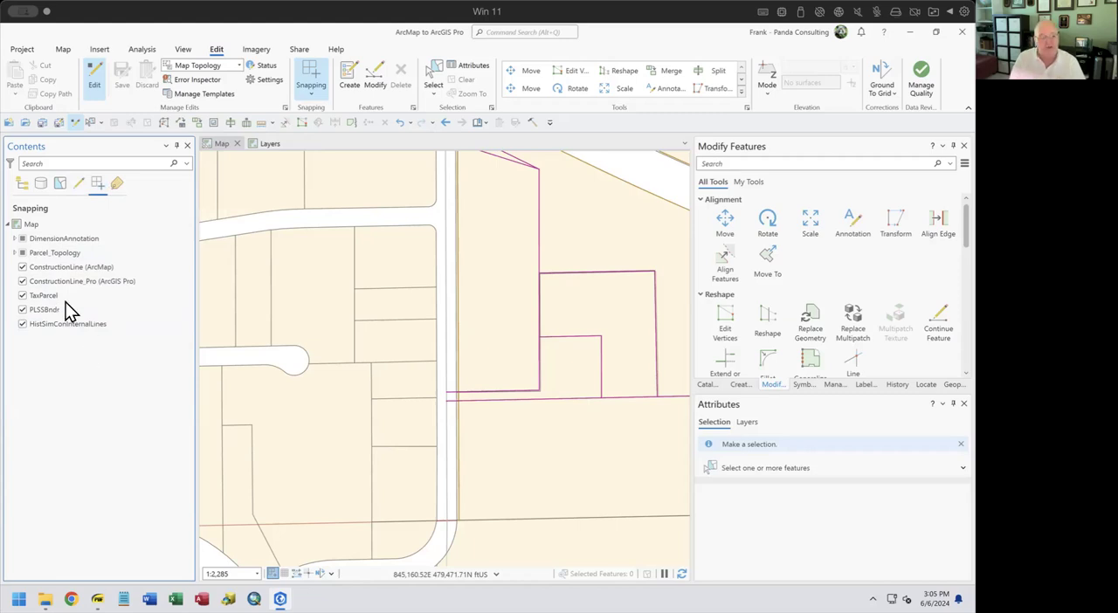
click(24, 183)
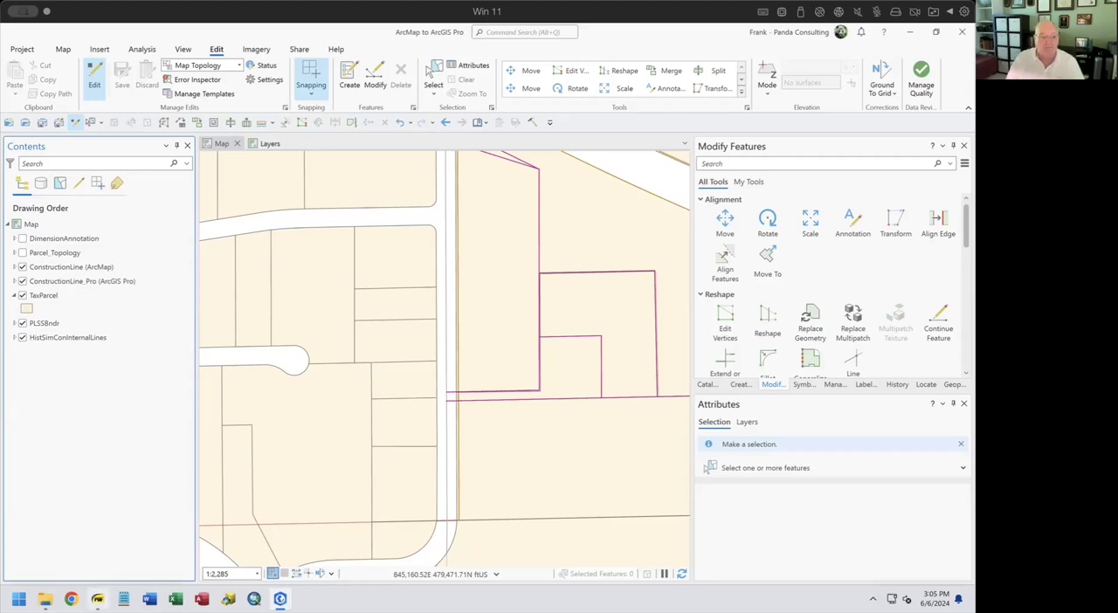
Switch to the PDF "ArcMap to ArcGIS Pro for Editors" and go to the Constraints slide
click(98, 599)
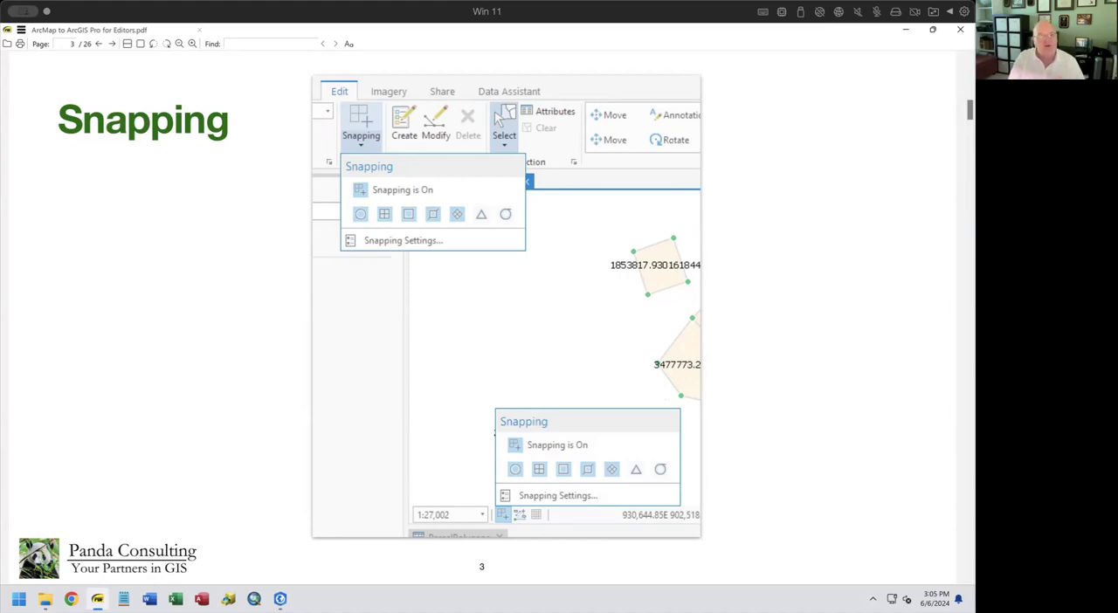
key(Page_Down)
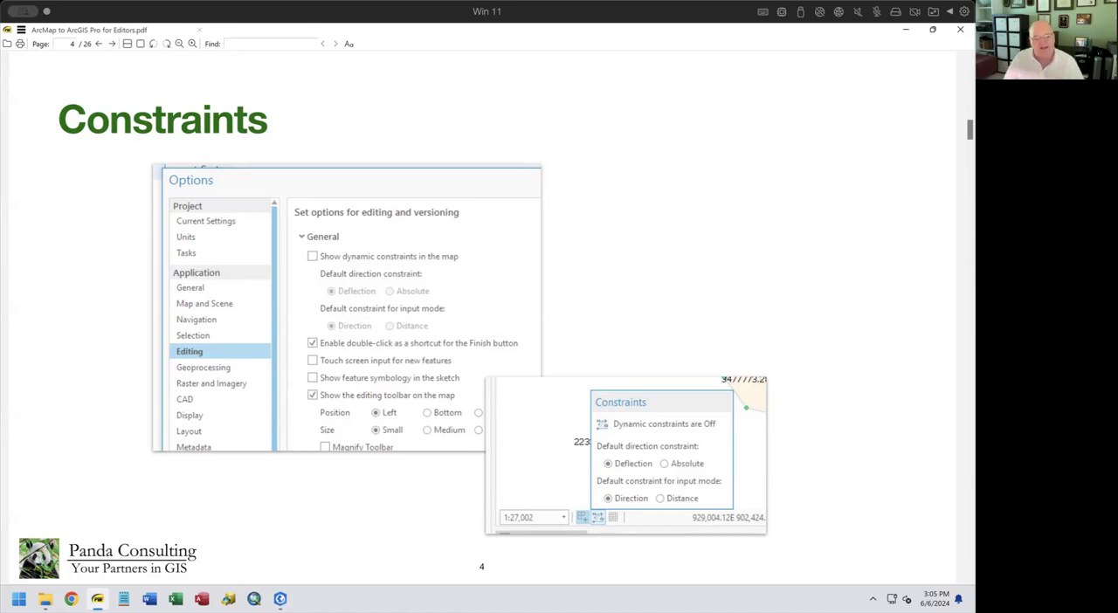
Switch back to ArcGIS Pro and turn on dynamic constraints, keeping Absolute direction and the Direction input mode
click(281, 599)
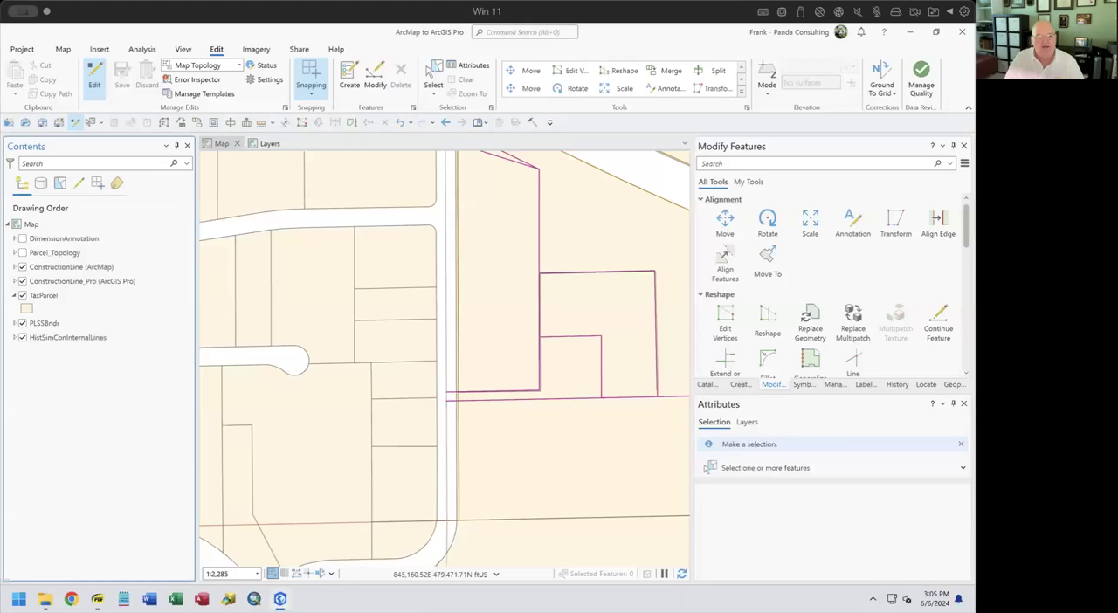
mouse_move(280, 599)
mouse_move(297, 574)
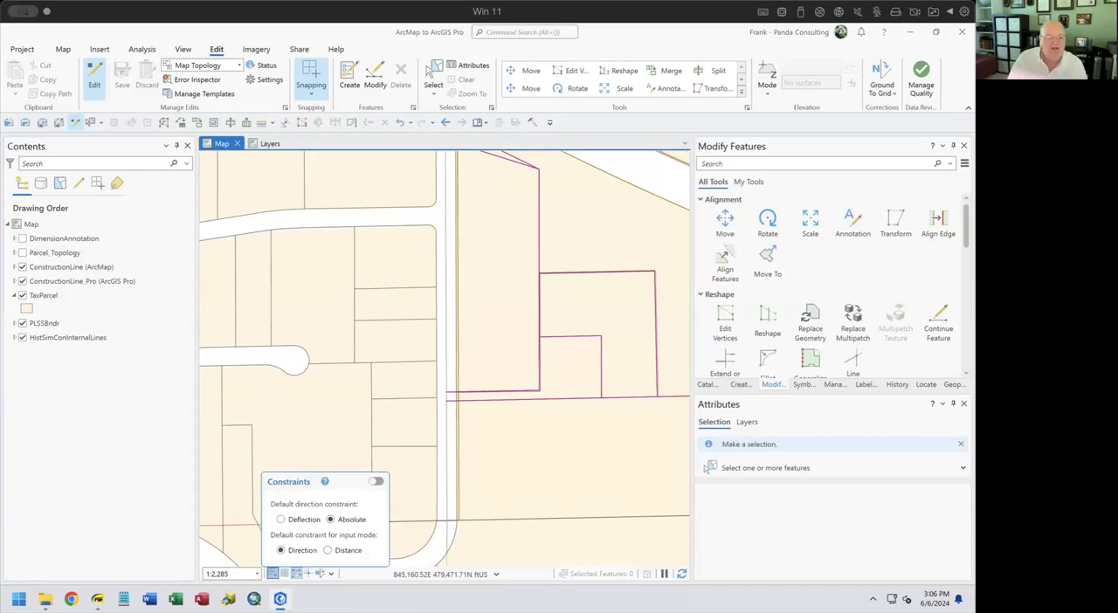
click(297, 574)
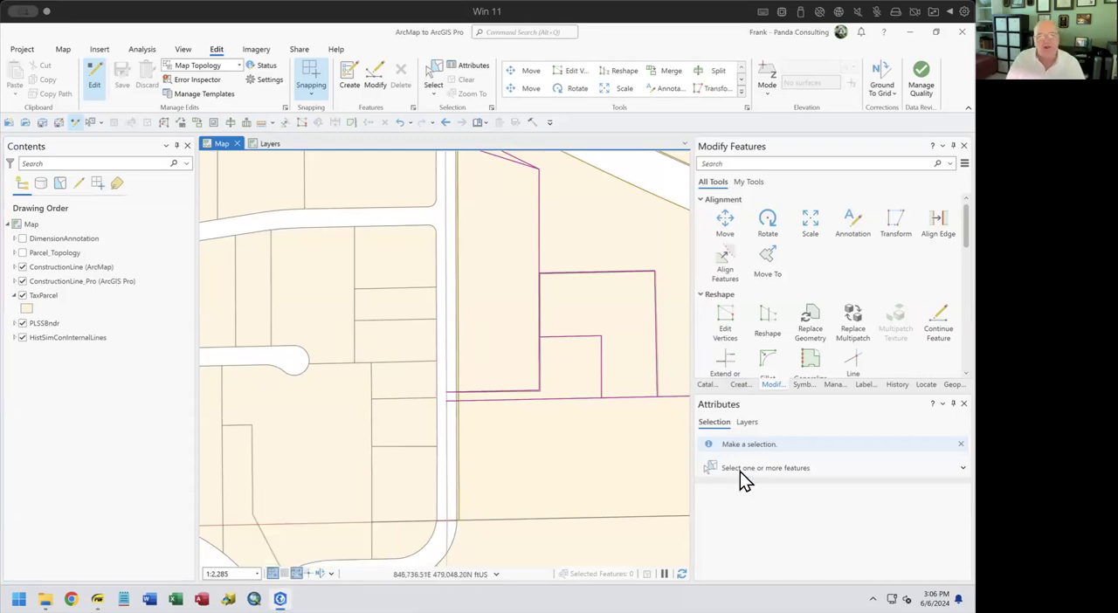
Activate the Internal Lot Lines template of ConstructionLine (ArcMap), start a line inside the parcel southeast of the cul-de-sac, and discard the sketch
click(753, 383)
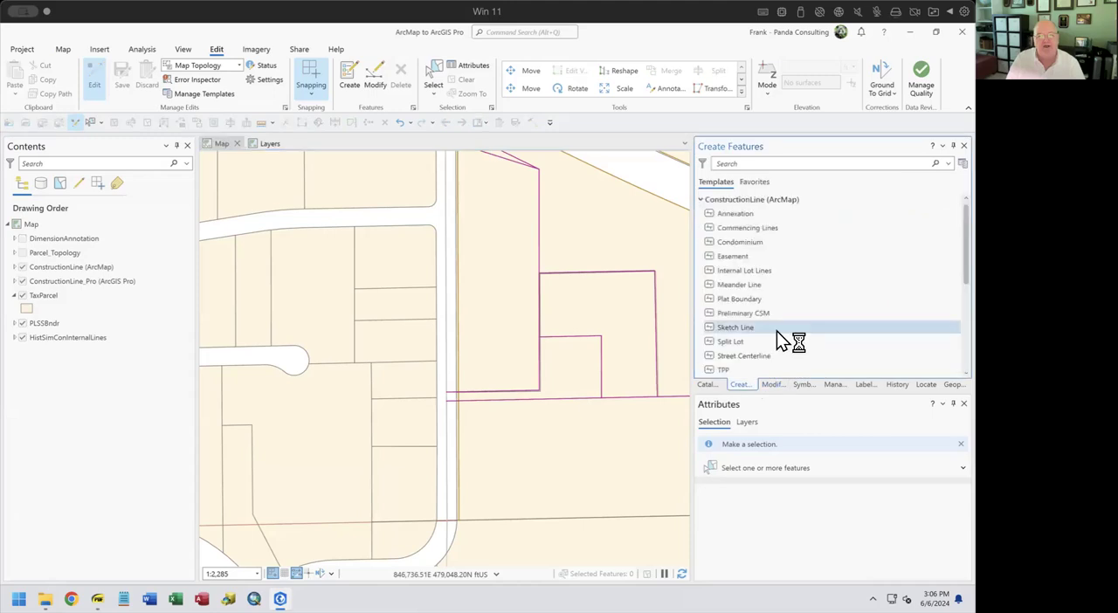
click(710, 292)
click(323, 441)
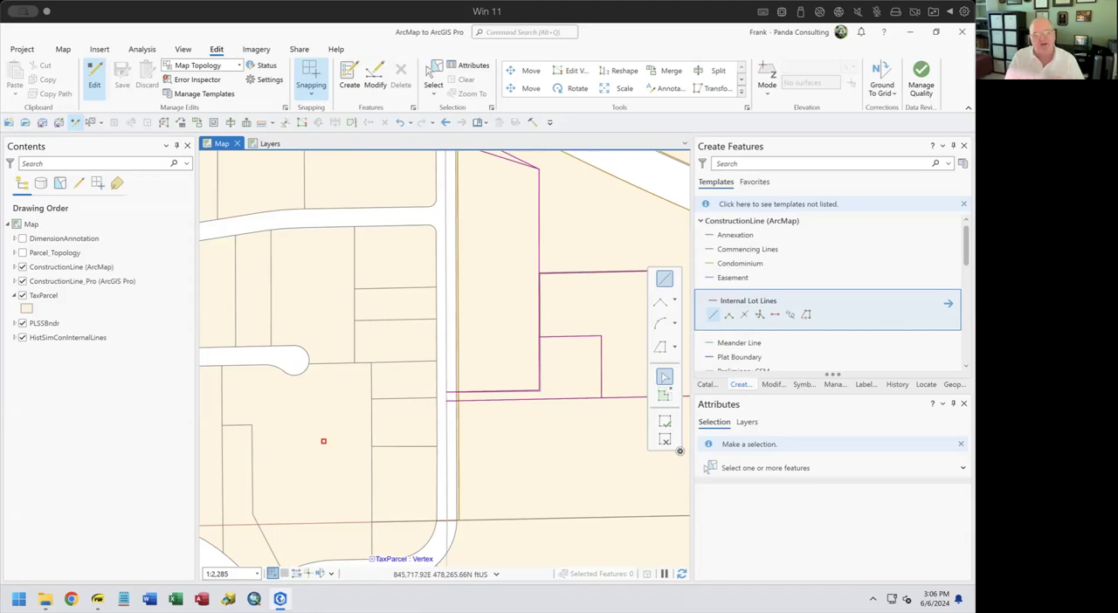
click(664, 440)
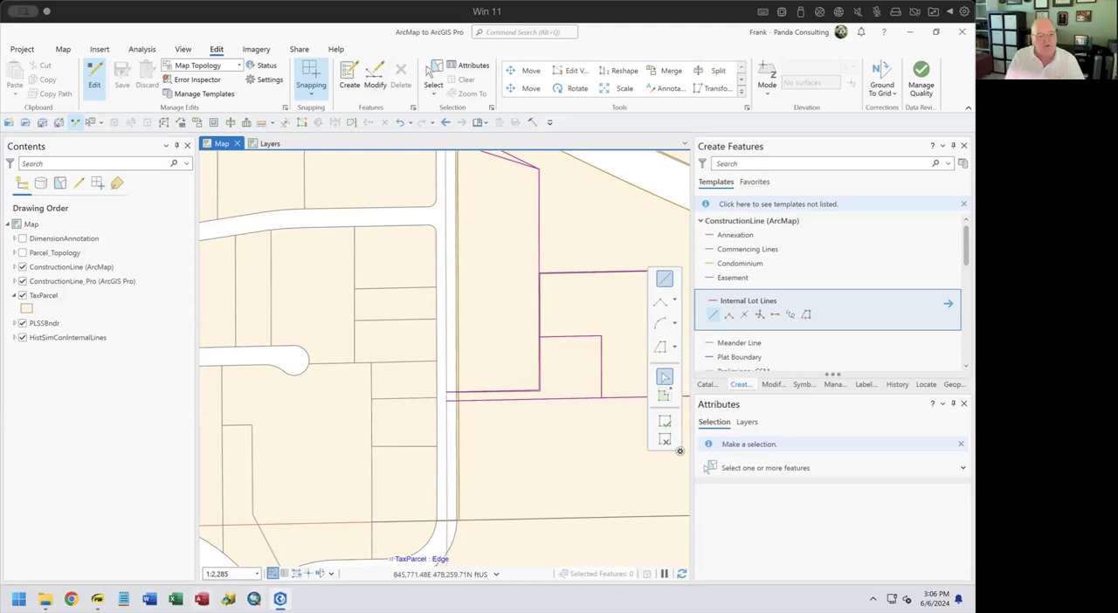
Switch to the PDF slides, look ahead to the Map Tab slide and return to the Symbology slide
click(97, 599)
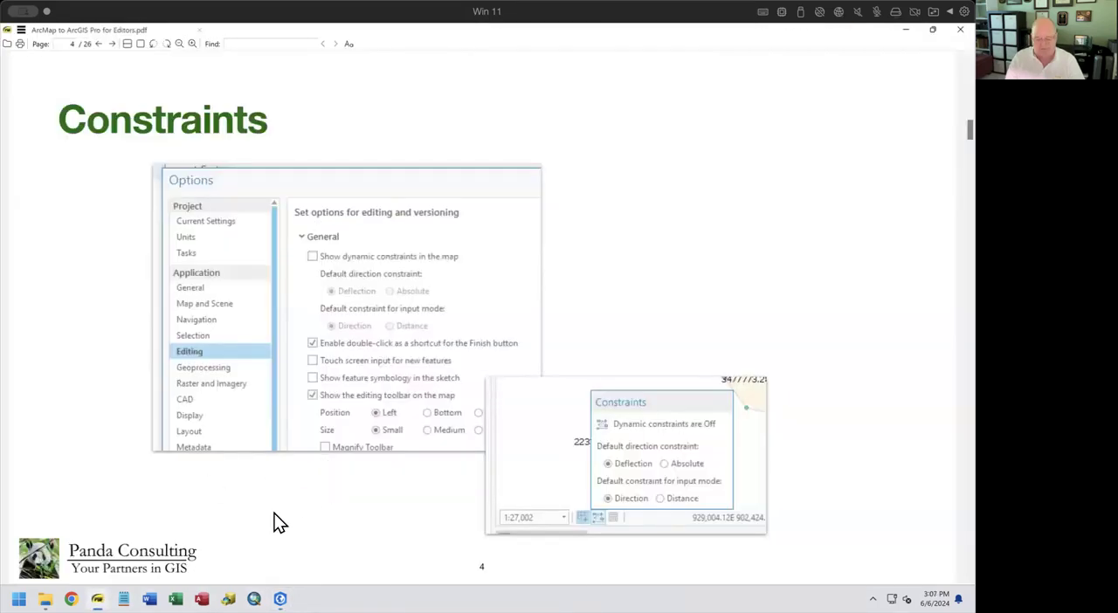
key(Page_Down)
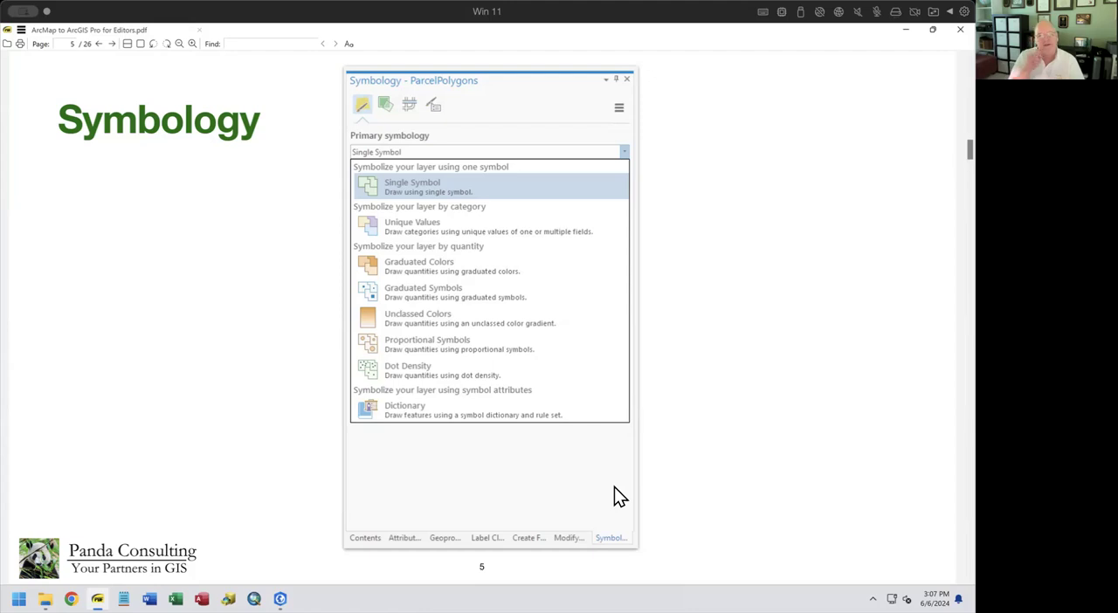
key(Page_Down)
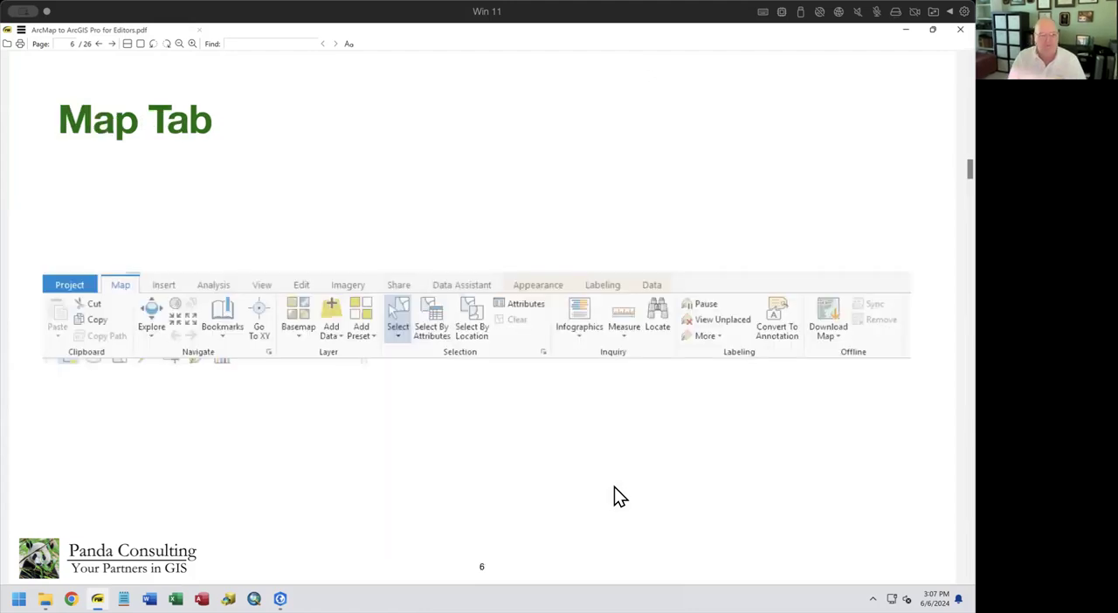
key(Page_Up)
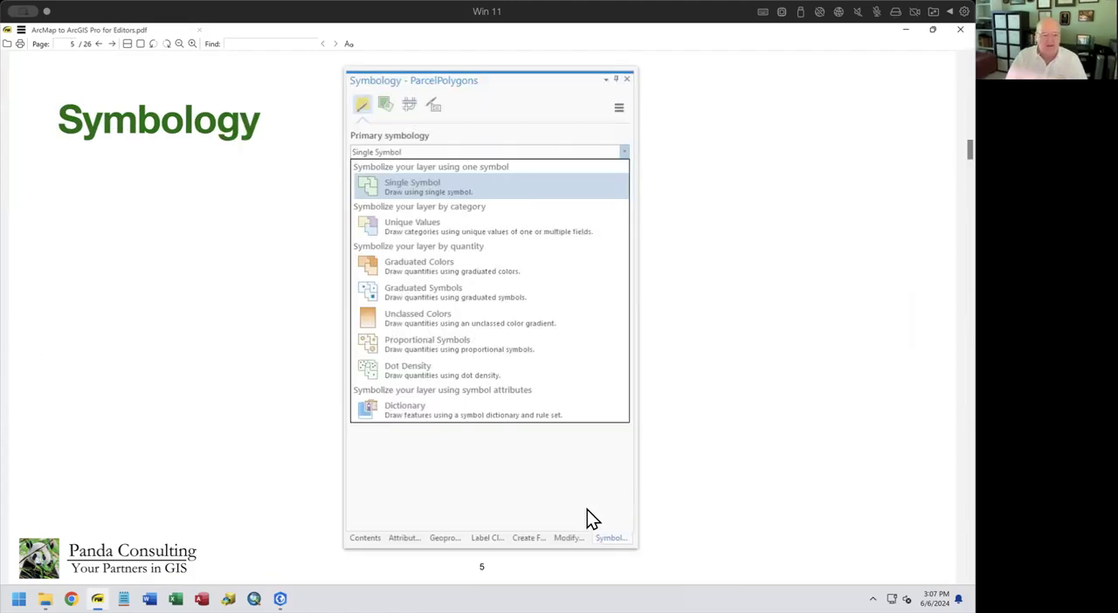
Switch back to ArcGIS Pro and preview the TaxParcel vertices around the cul-de-sac with the line sketch tool active
key(alt+Tab)
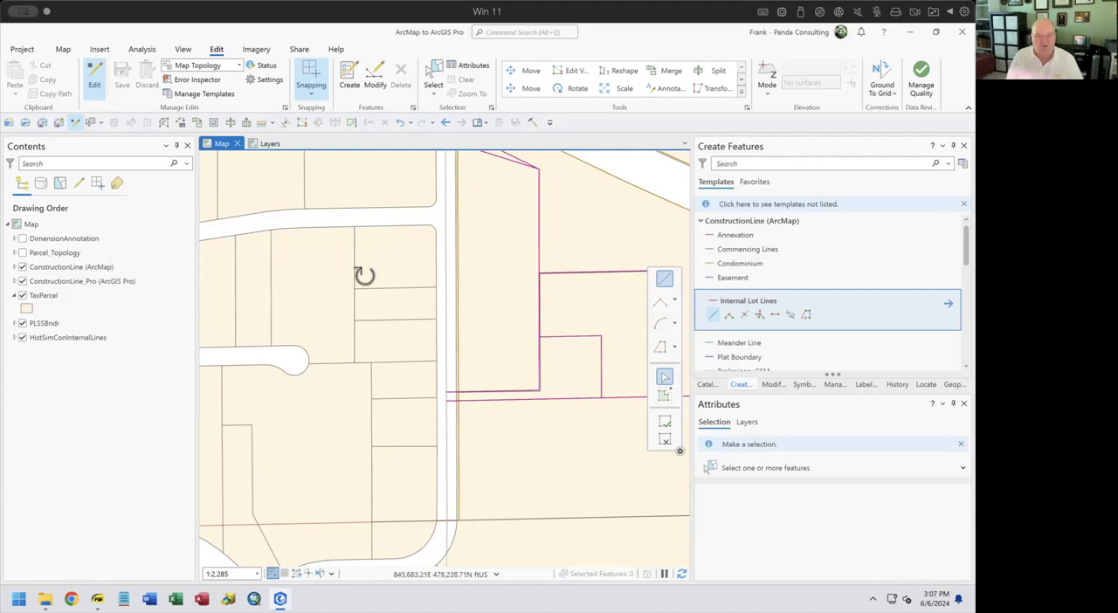
key(t)
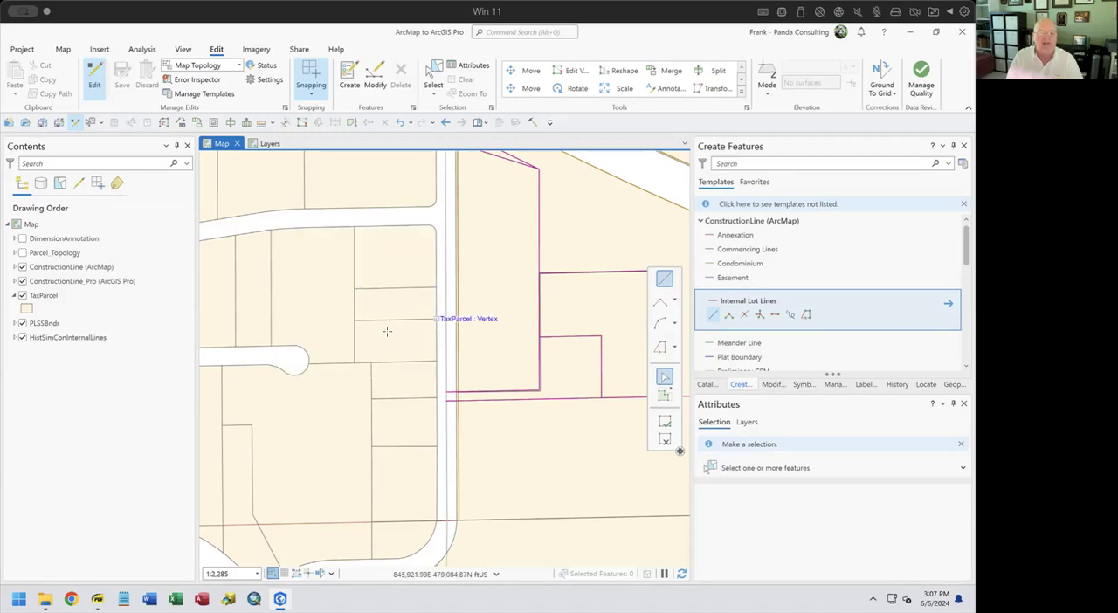
scroll(300, 365, up, 4)
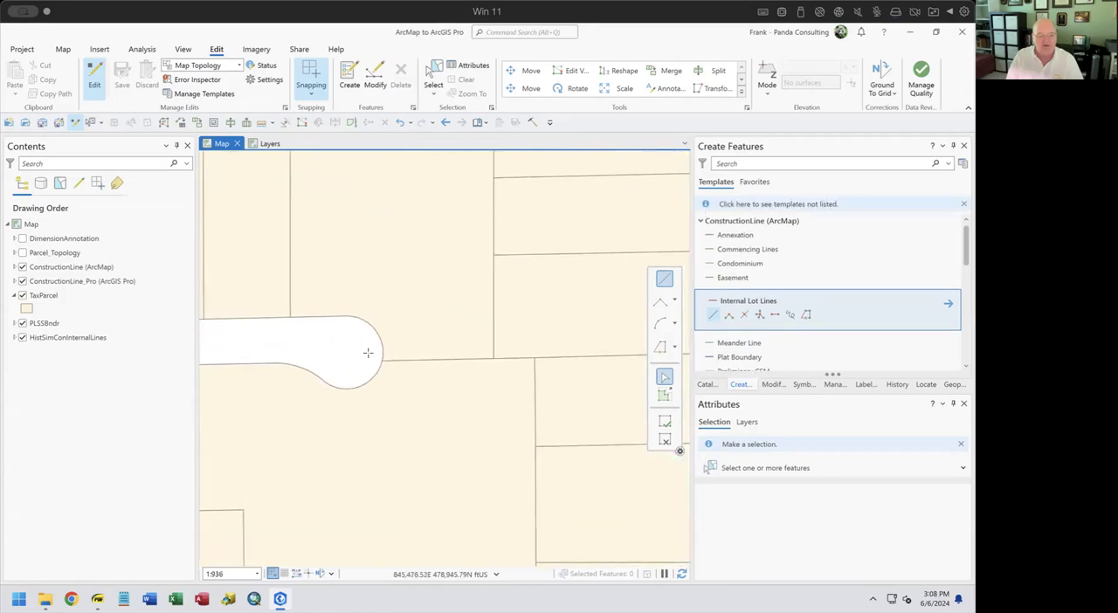
key(t)
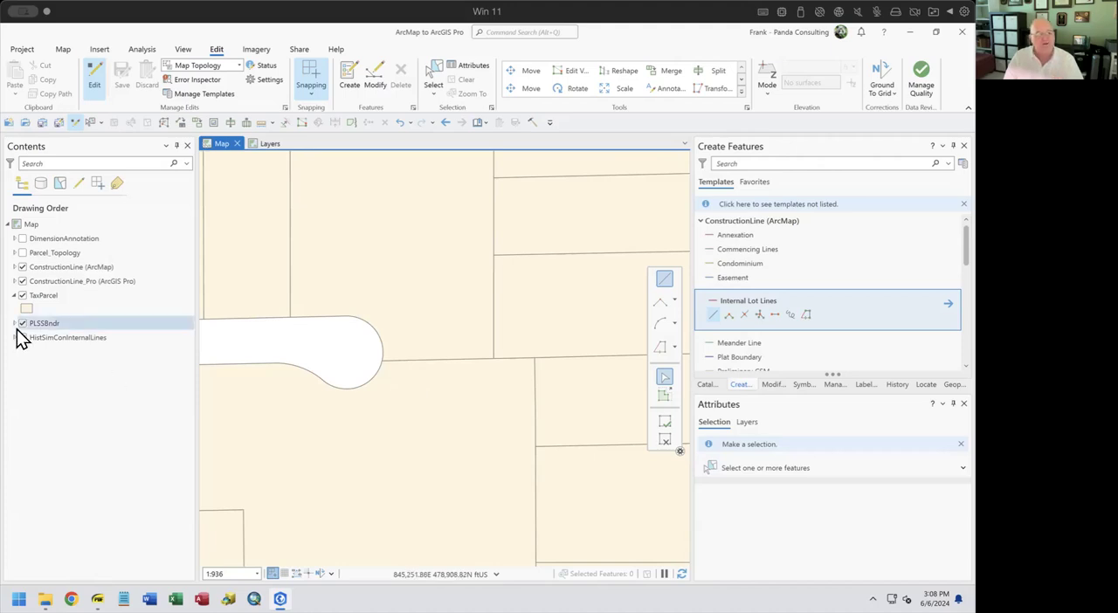
Open the symbology settings of the TaxParcel layer
click(52, 300)
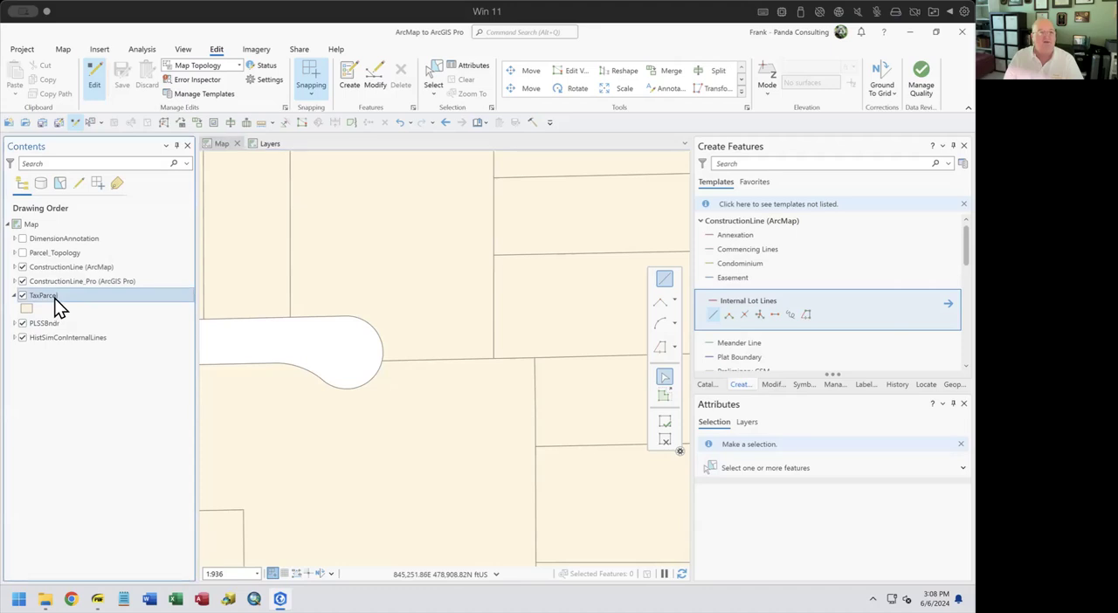
right_click(53, 299)
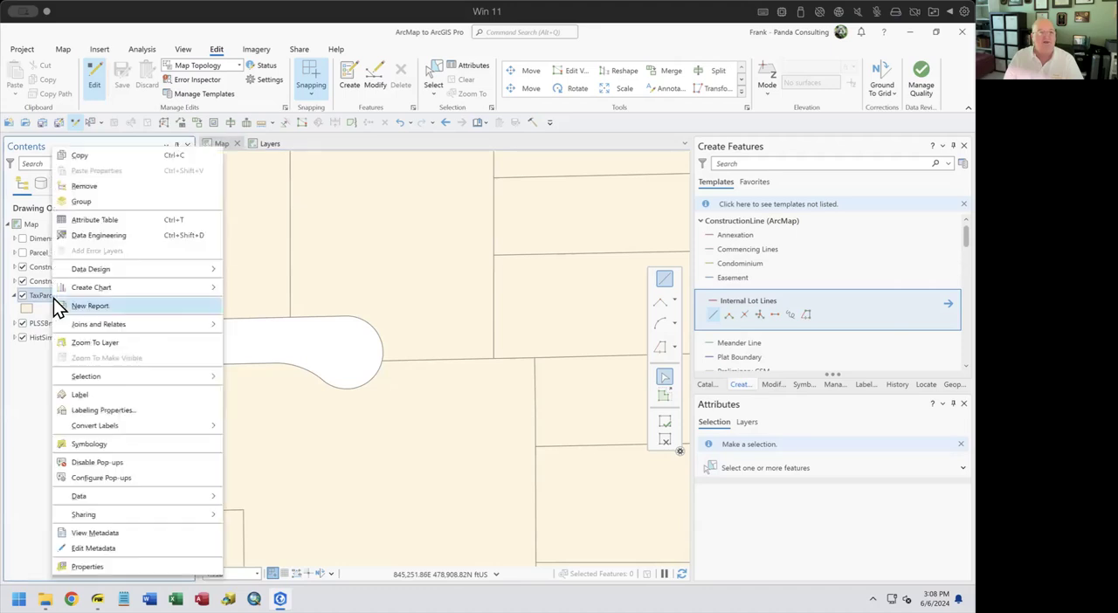
click(89, 444)
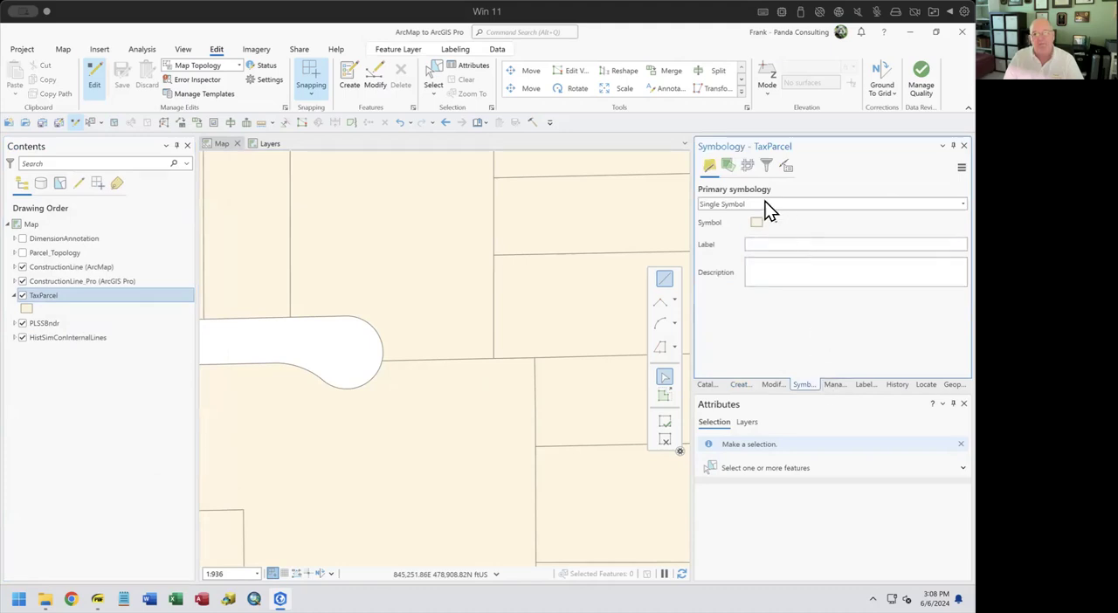
Open the structure properties of the TaxParcel polygon symbol
click(26, 310)
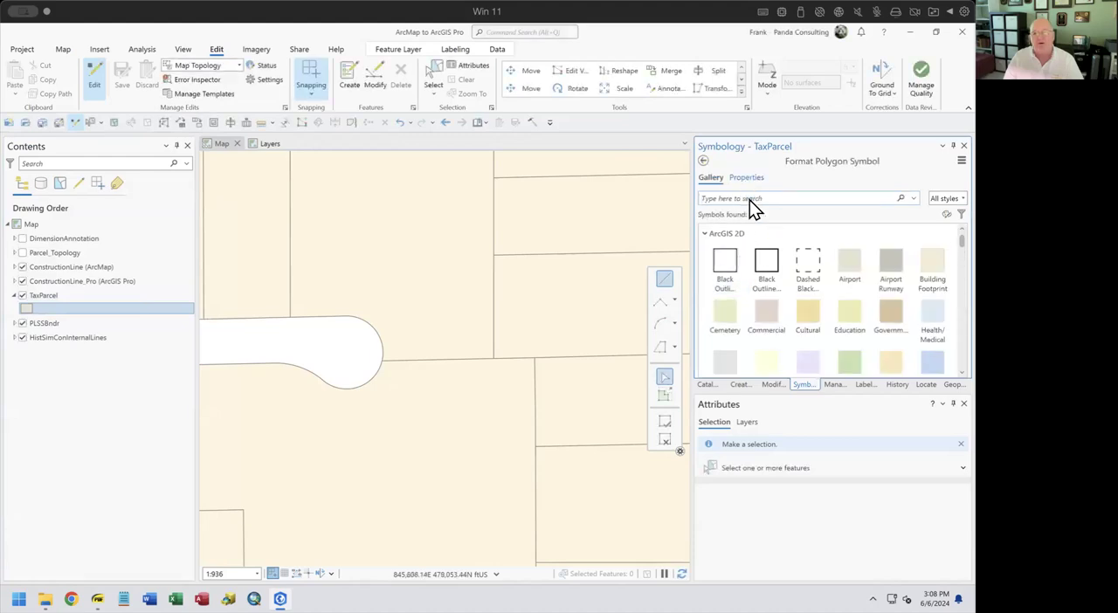
click(747, 179)
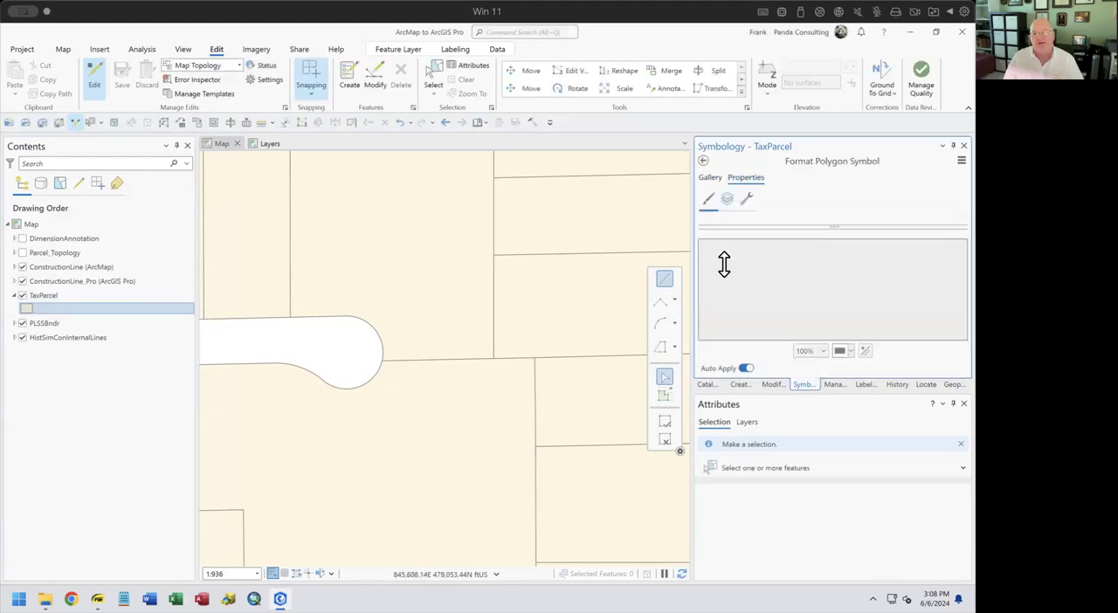
click(746, 199)
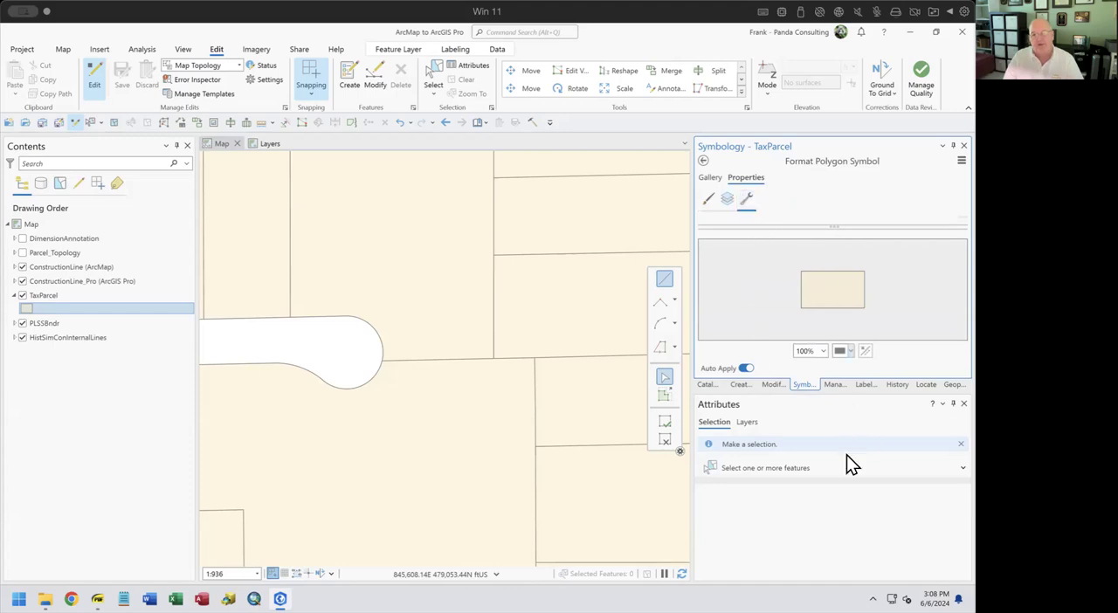
click(806, 522)
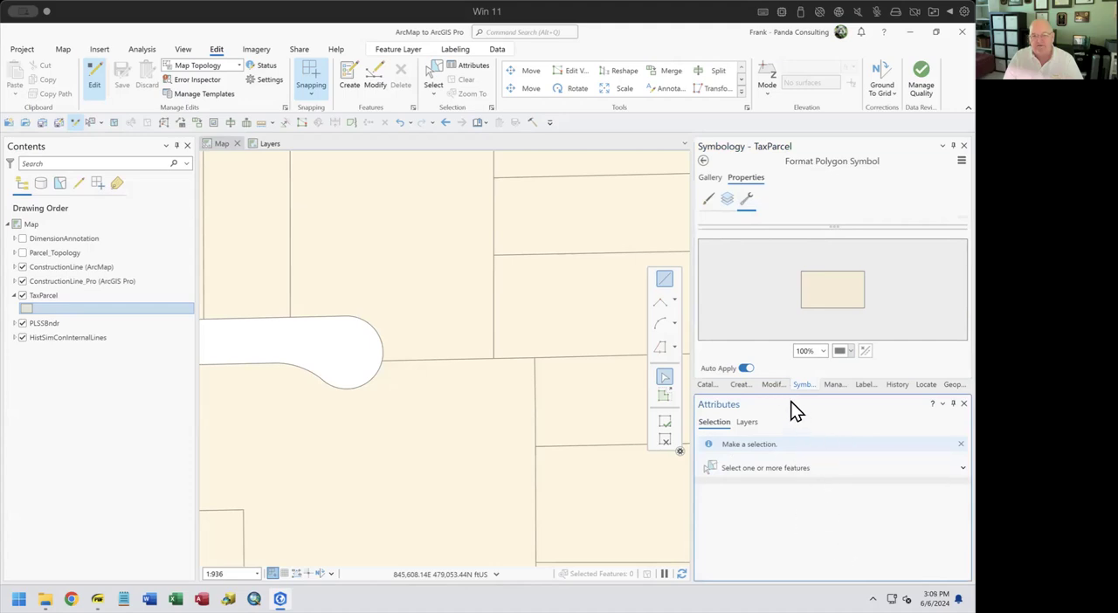
Dock the Attributes pane together with the Symbology pane and review the effects and layers in the TaxParcel symbol's structure
drag(758, 409, 832, 260)
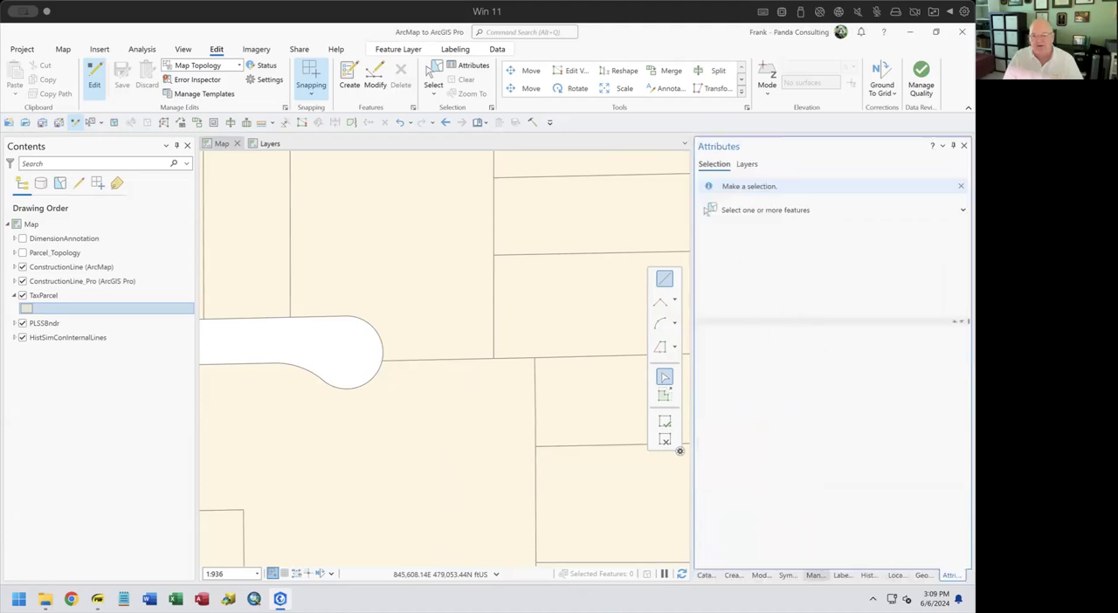
click(789, 575)
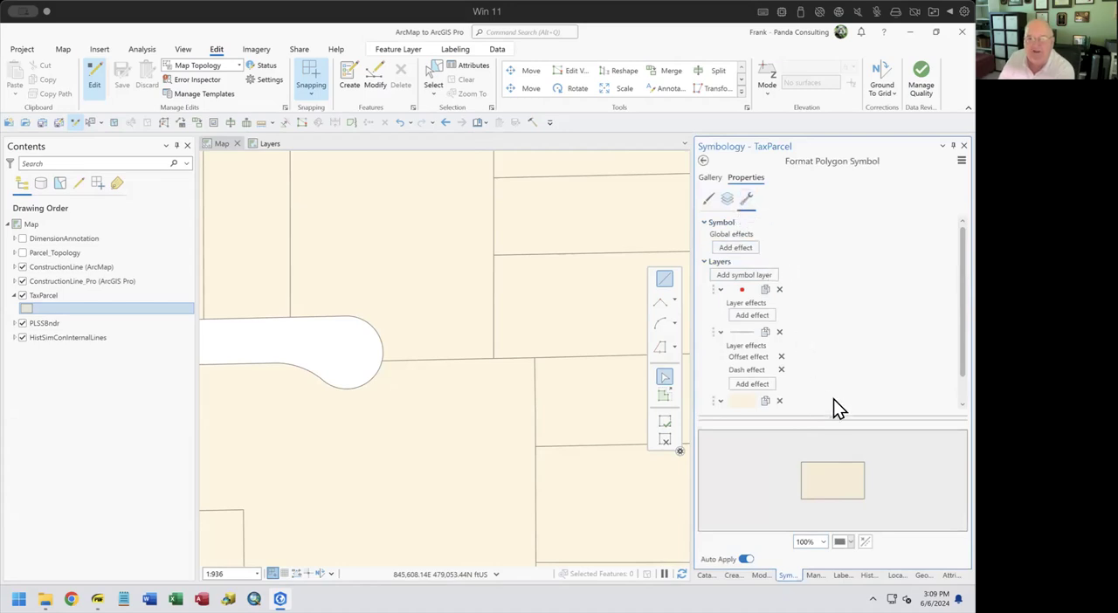
scroll(835, 341, down, 1)
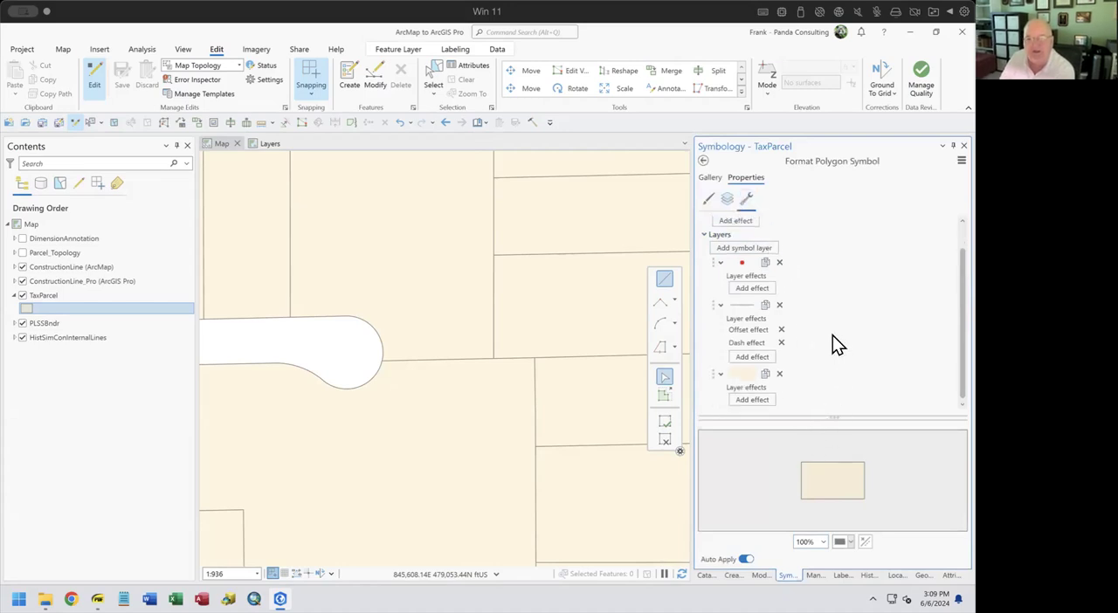
scroll(833, 335, up, 1)
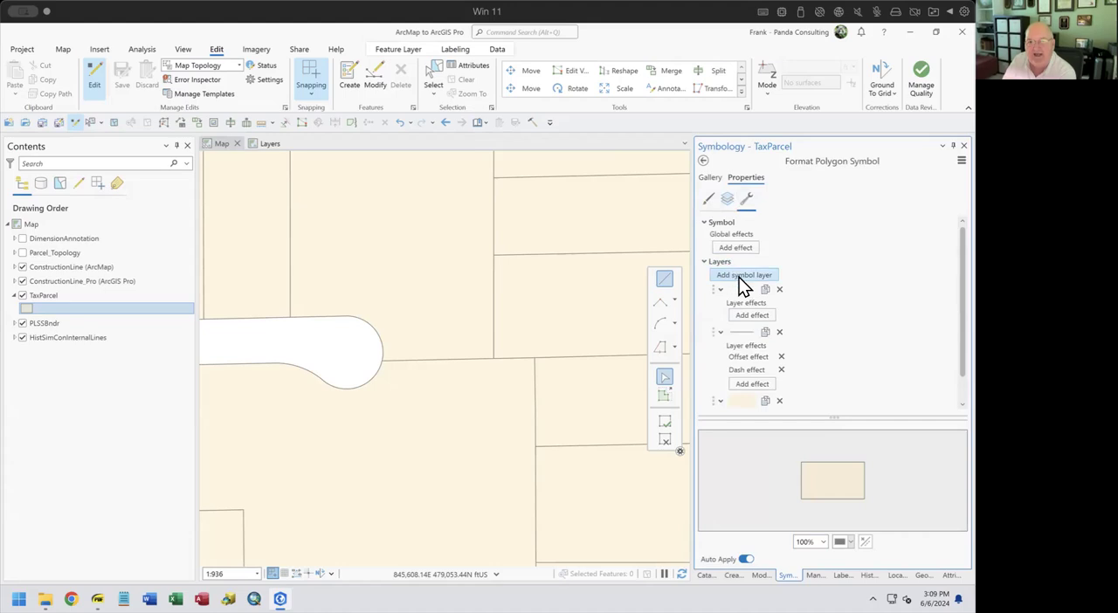
Delete the existing red marker layer from the TaxParcel symbol and add a new marker layer
click(780, 289)
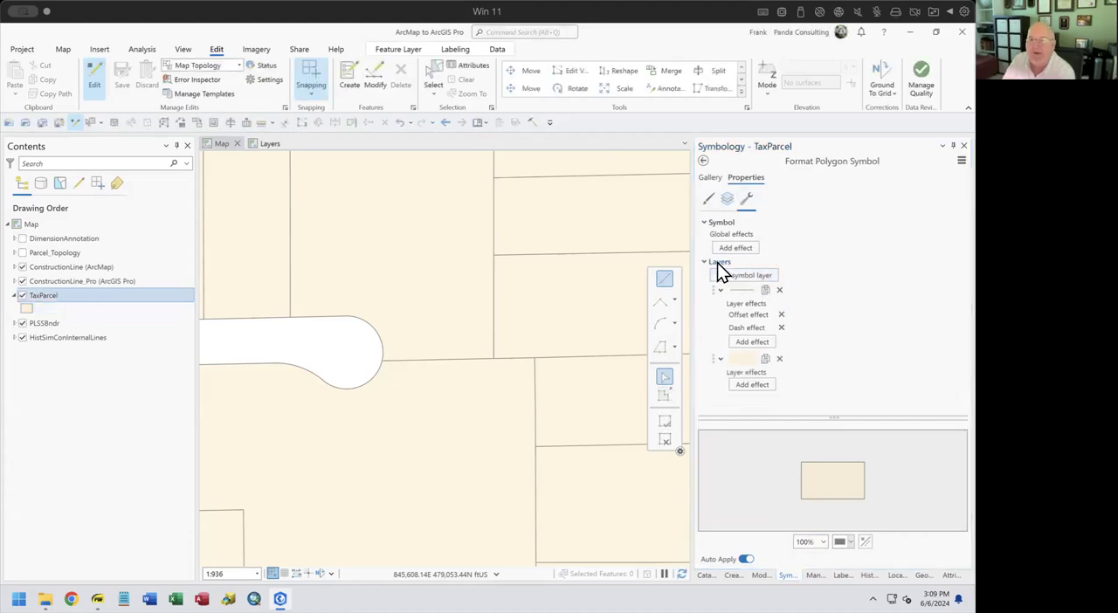
click(732, 285)
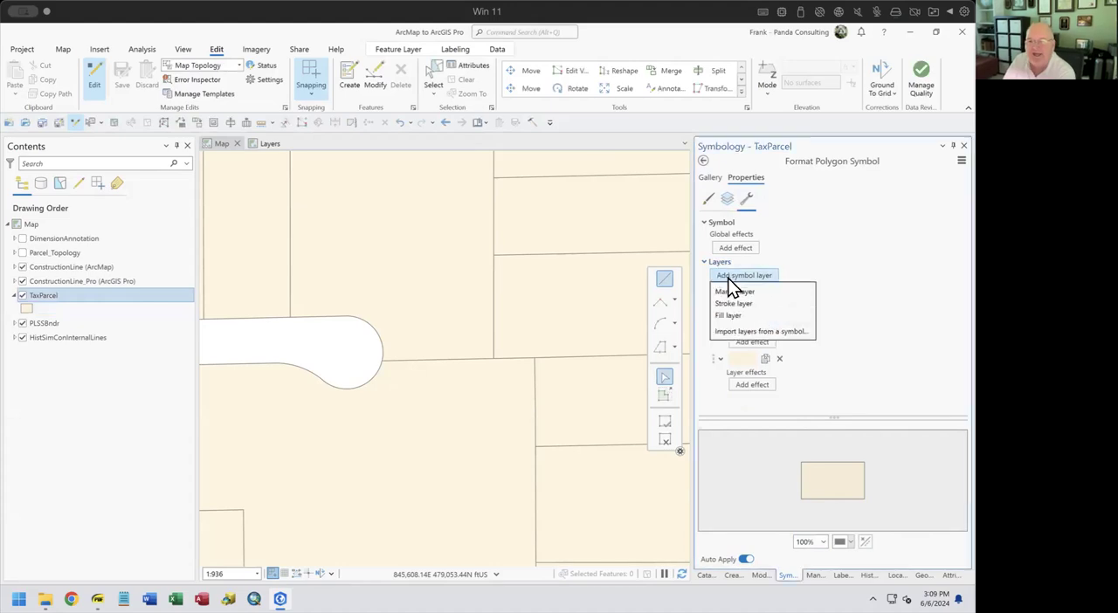
click(759, 292)
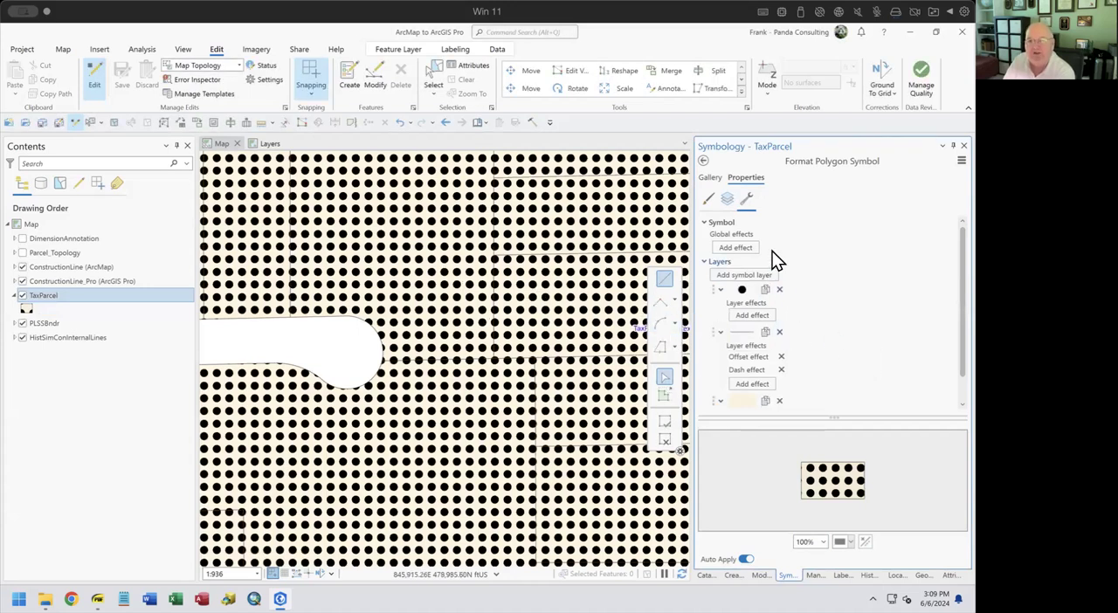
Set the TaxParcel symbol's new shape marker to red with a size of 4 pt
click(729, 203)
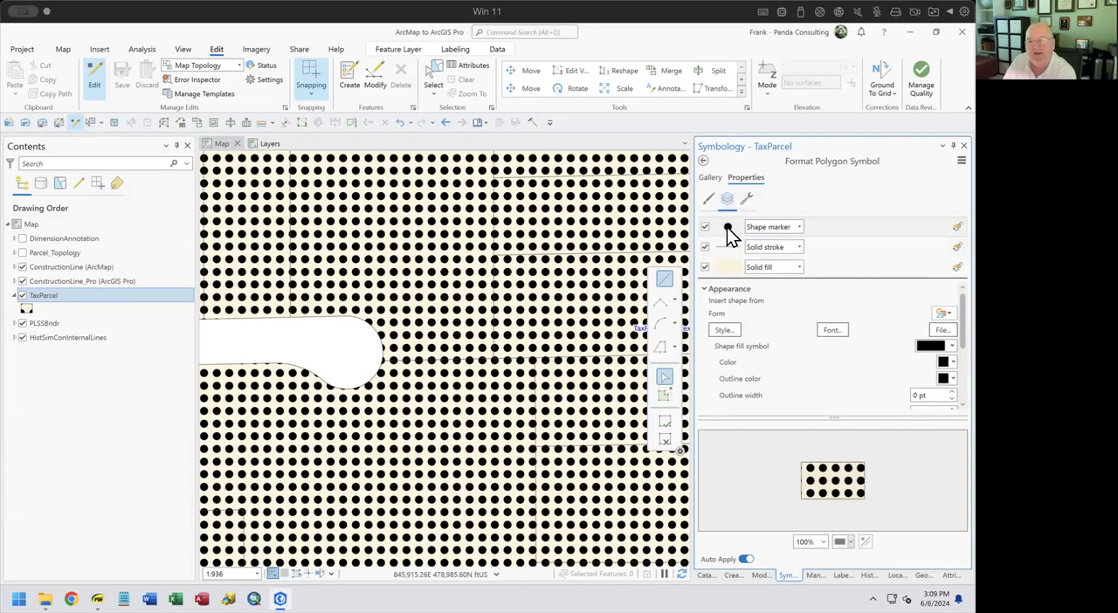
click(726, 227)
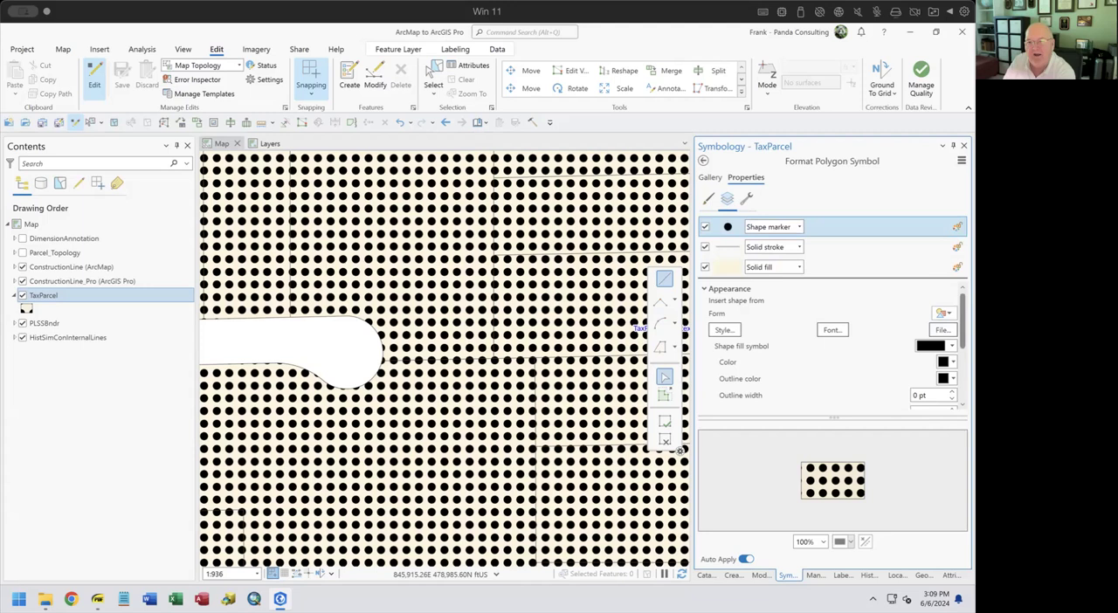
scroll(943, 345, down, 1)
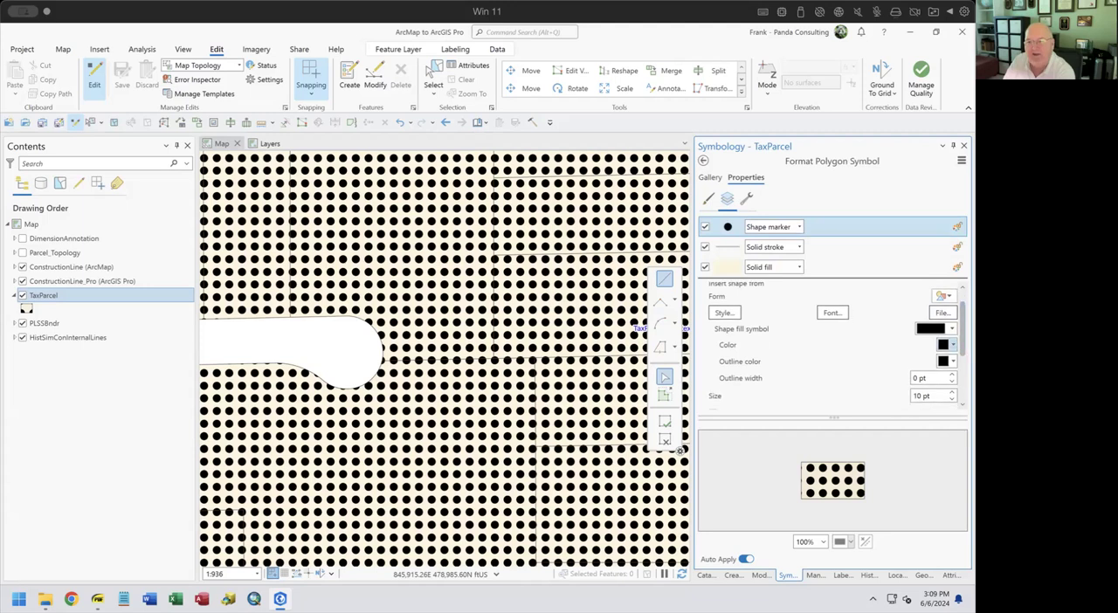
click(949, 345)
click(835, 410)
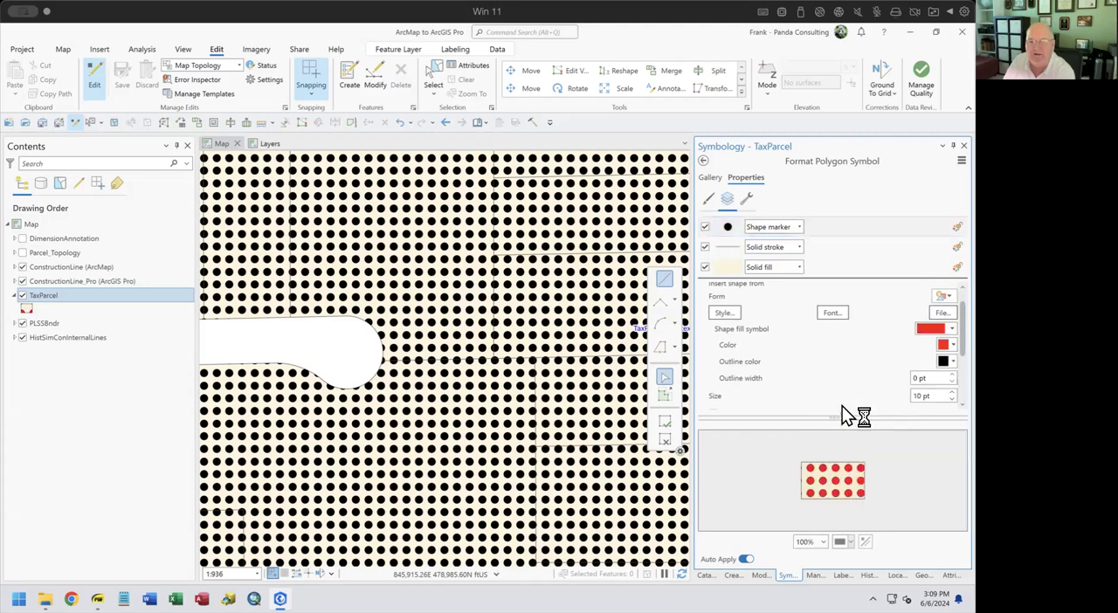
scroll(926, 341, down, 2)
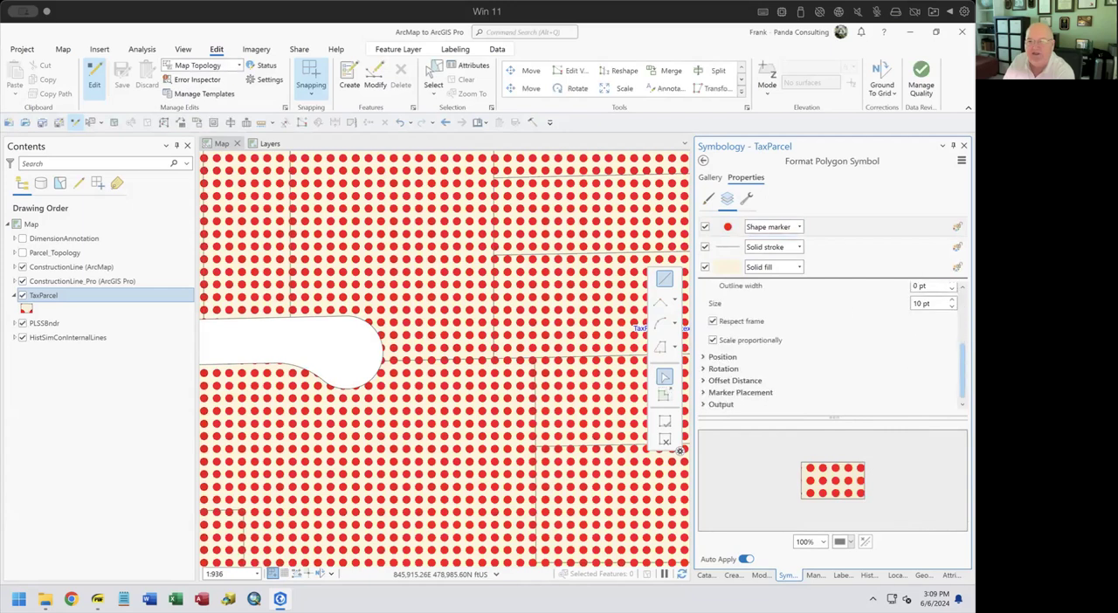
click(951, 306)
key(Return)
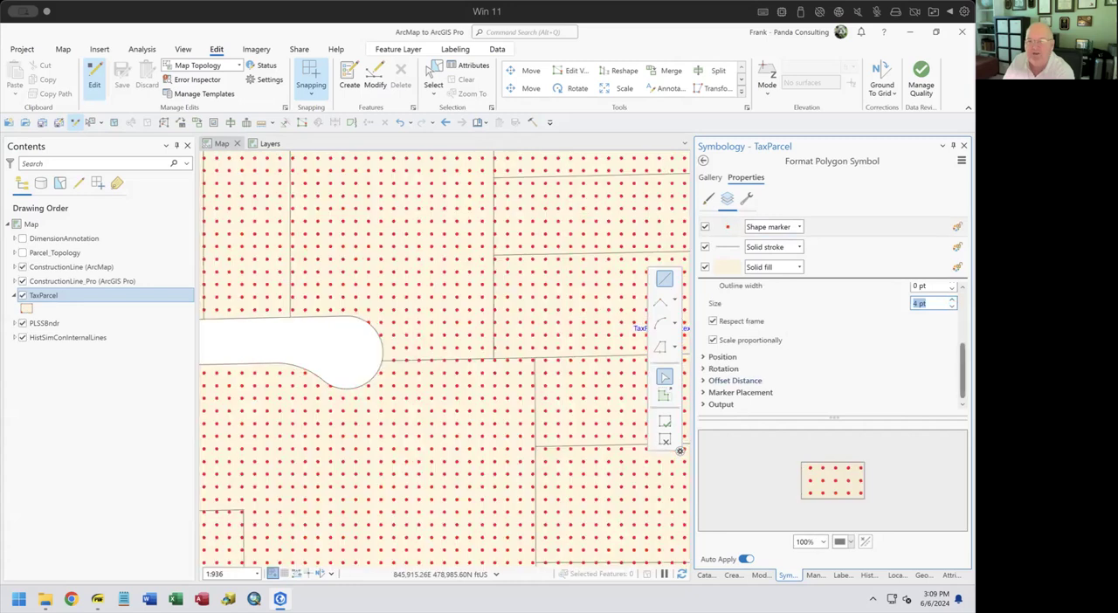
Set the marker placement of the TaxParcel shape marker to On vertices
click(714, 395)
scroll(837, 360, down, 3)
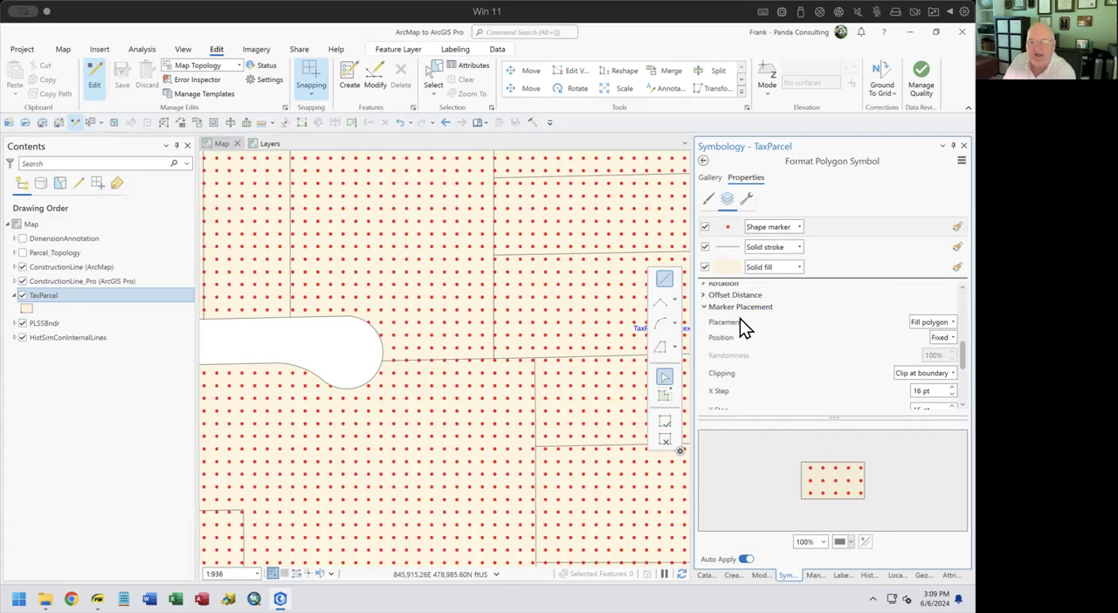
click(922, 323)
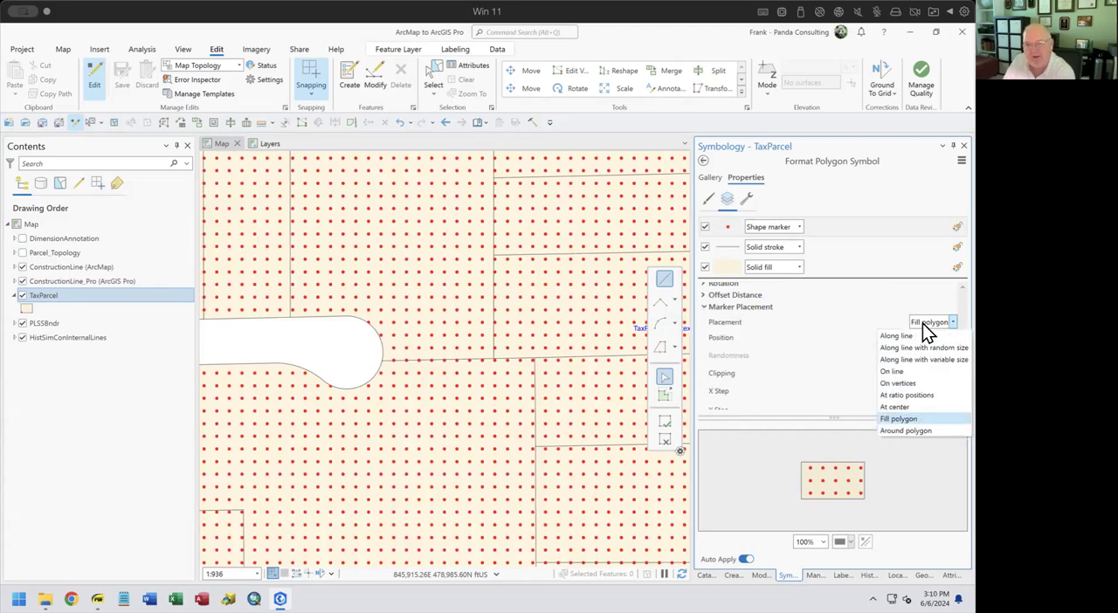
click(899, 384)
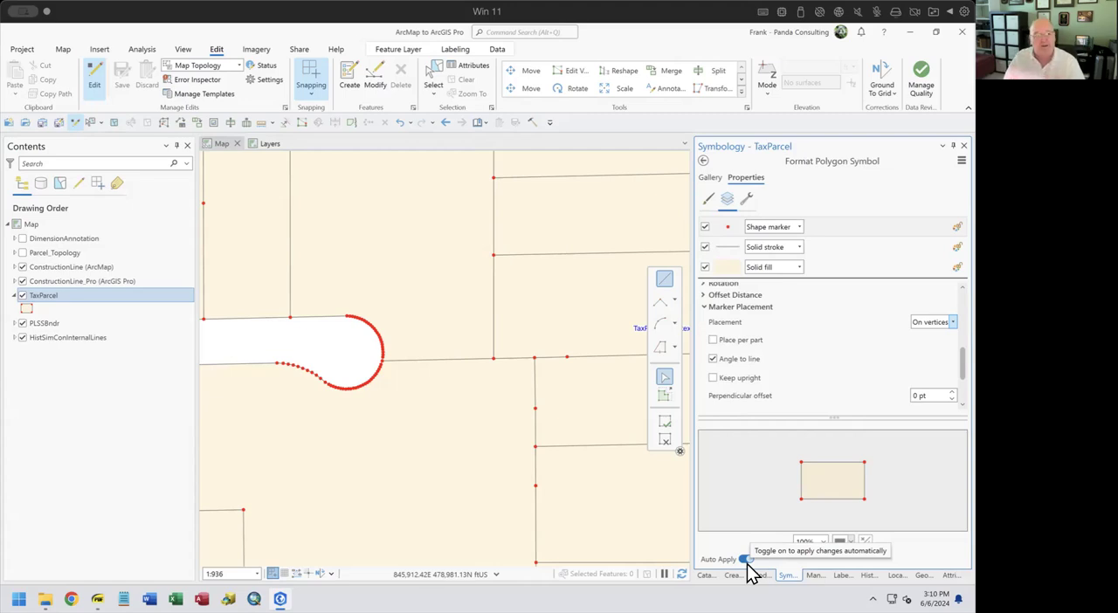
Examine the TaxParcel vertex markers around the cul-de-sac and along the adjoining streets at different map scales
drag(307, 292, 397, 401)
scroll(438, 373, up, 3)
scroll(435, 370, down, 7)
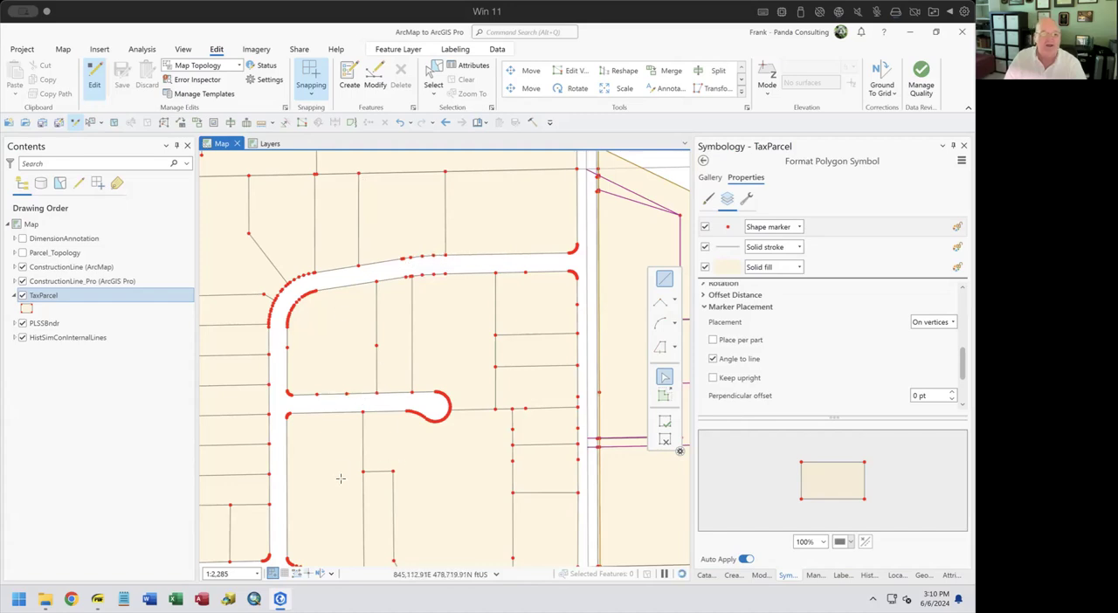
scroll(320, 410, up, 1)
scroll(321, 410, up, 3)
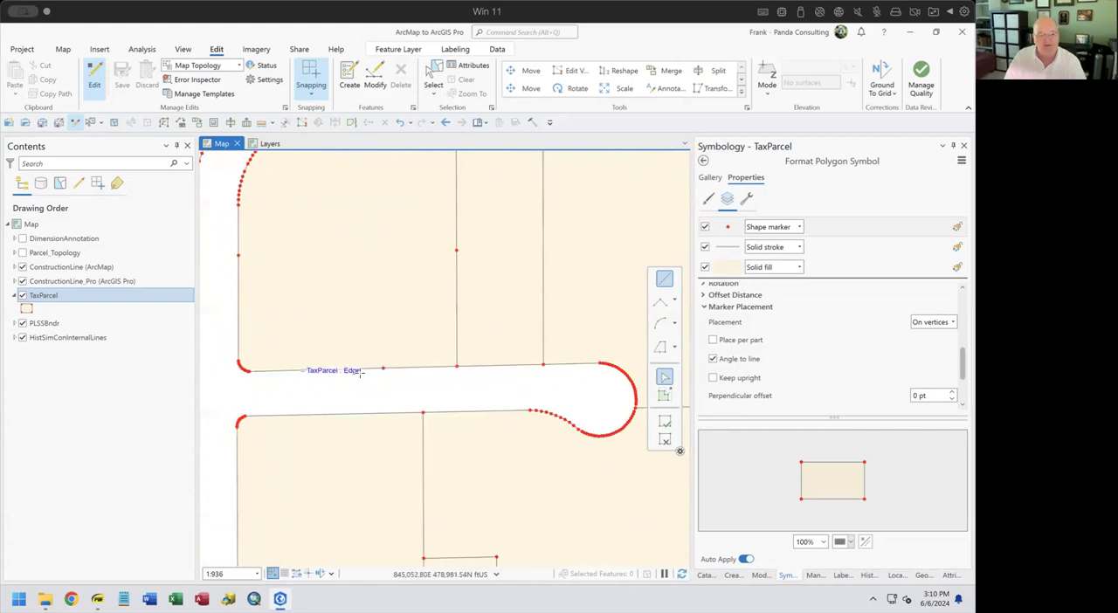
scroll(445, 380, down, 3)
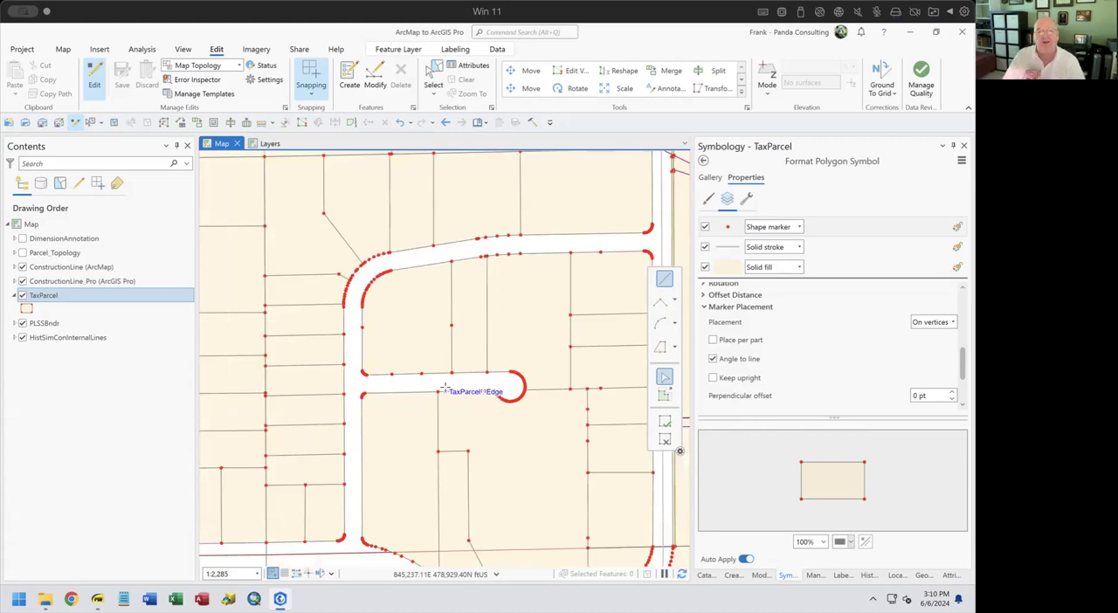
Open the structure of the COGO line symbol in ConstructionLine_Pro (ArcGIS Pro) and add two marker layers above its stroke
click(14, 280)
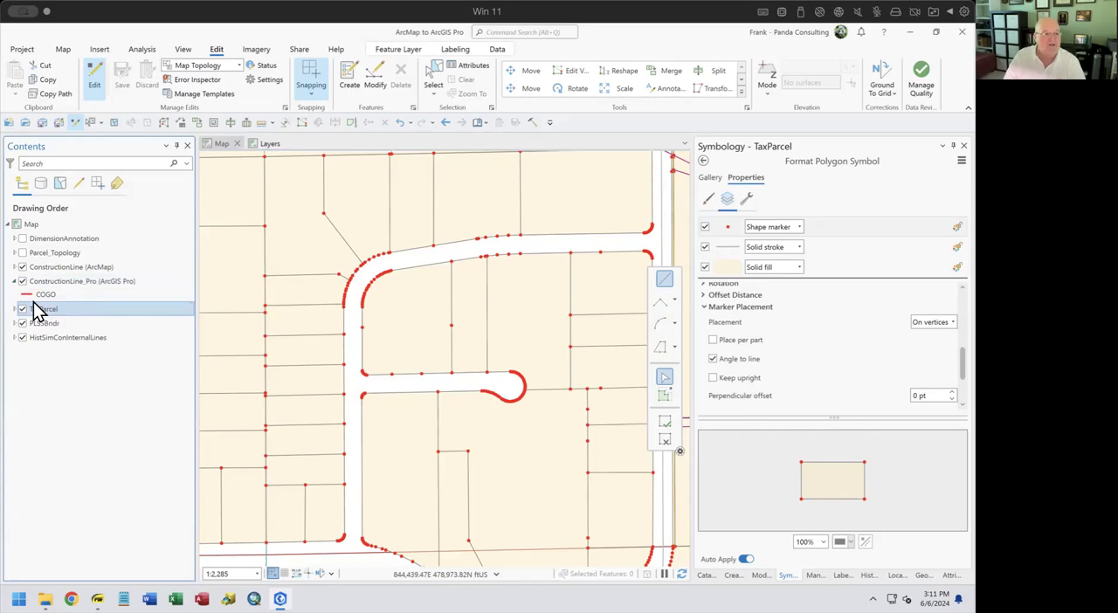
click(30, 296)
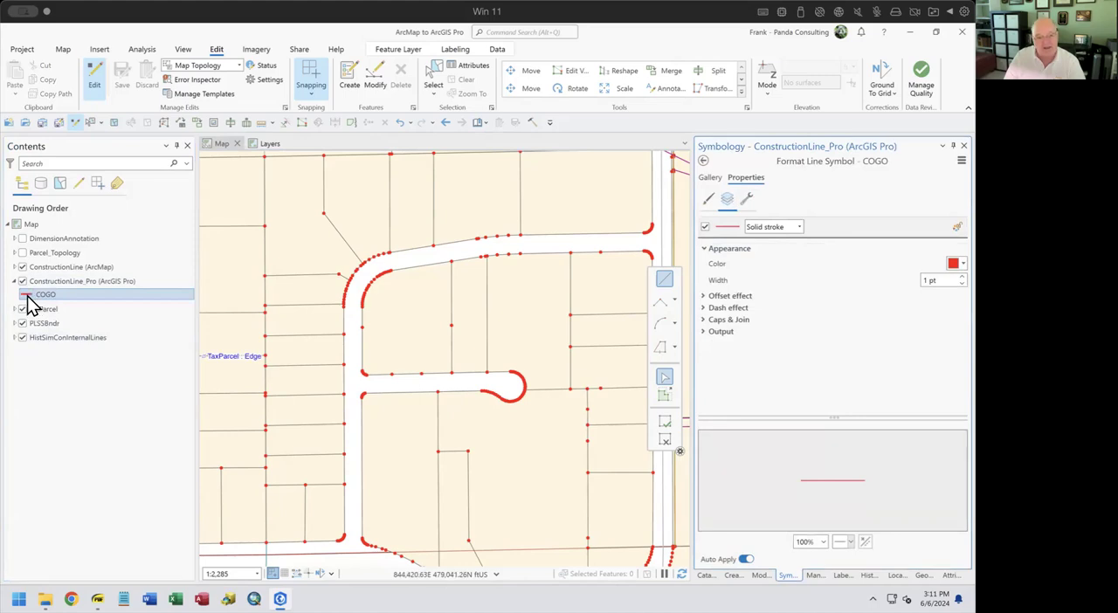
click(747, 207)
click(747, 277)
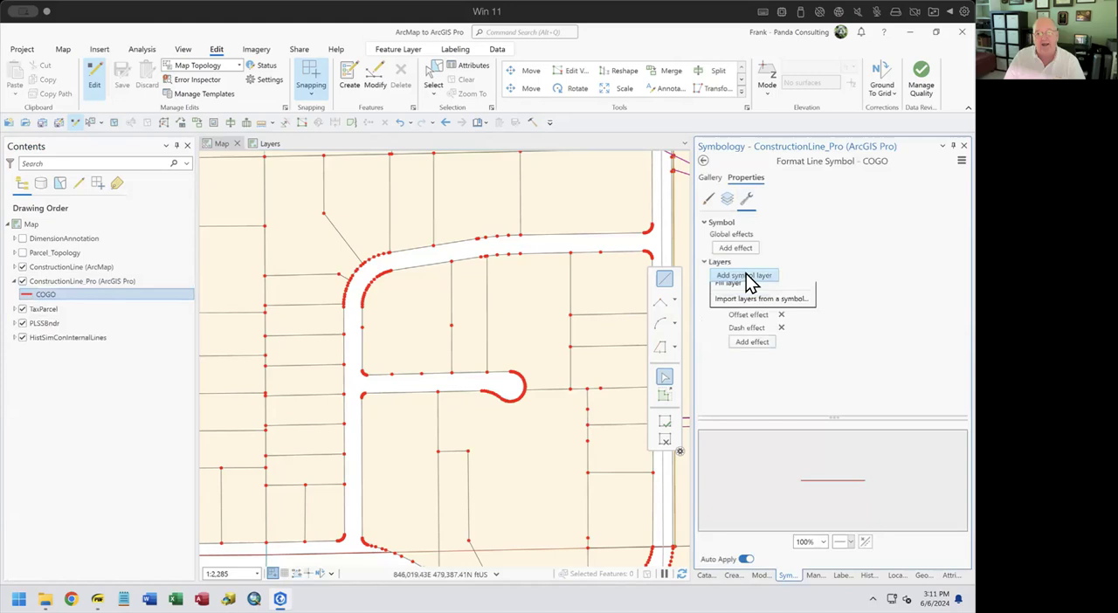
click(751, 291)
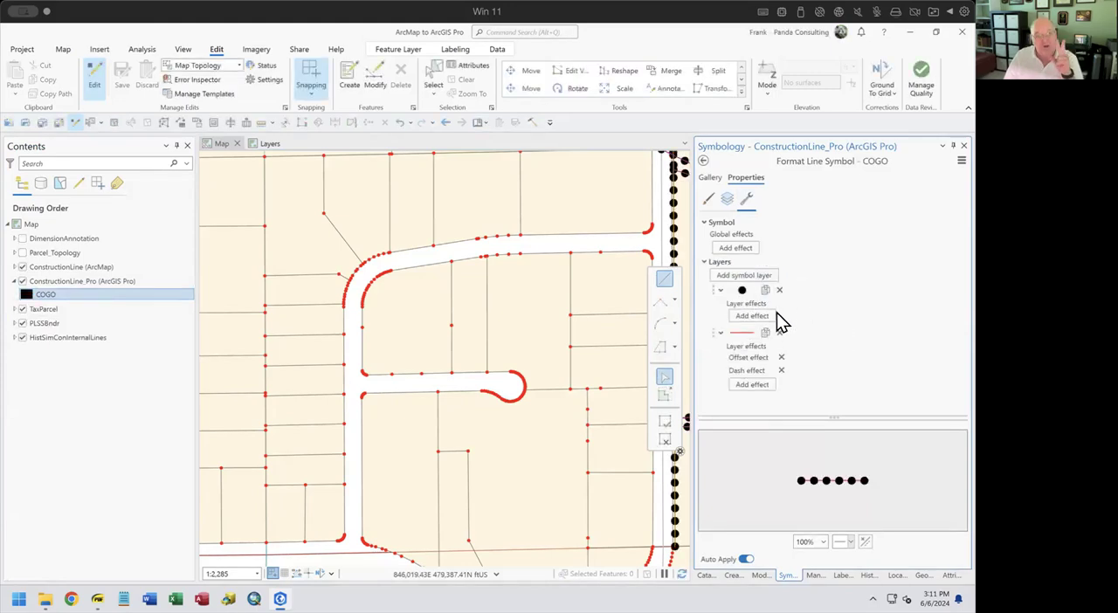
click(754, 275)
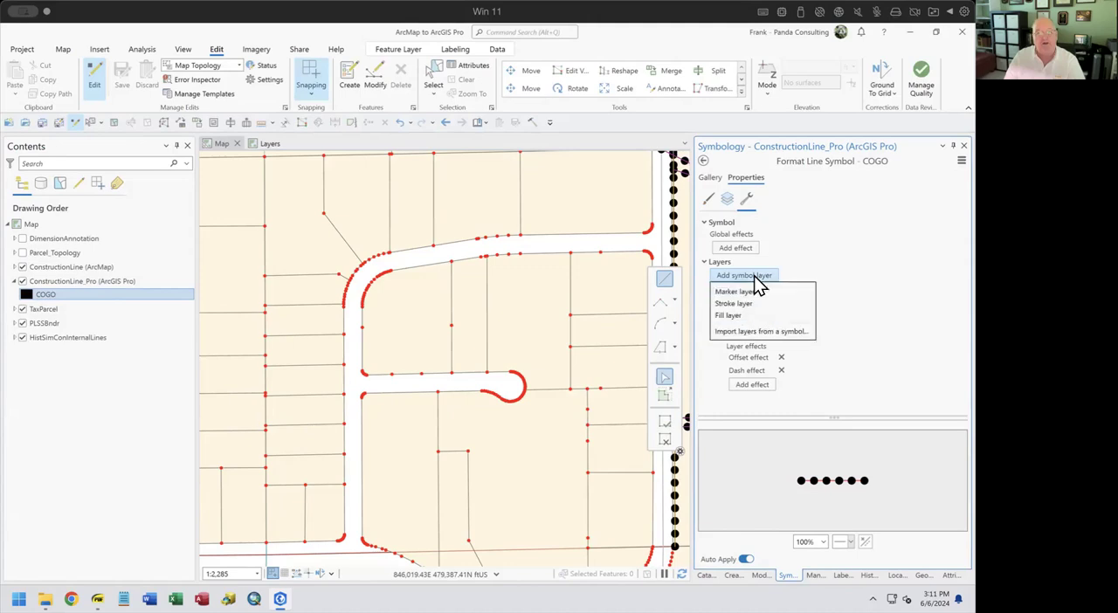
click(744, 292)
click(742, 333)
click(741, 334)
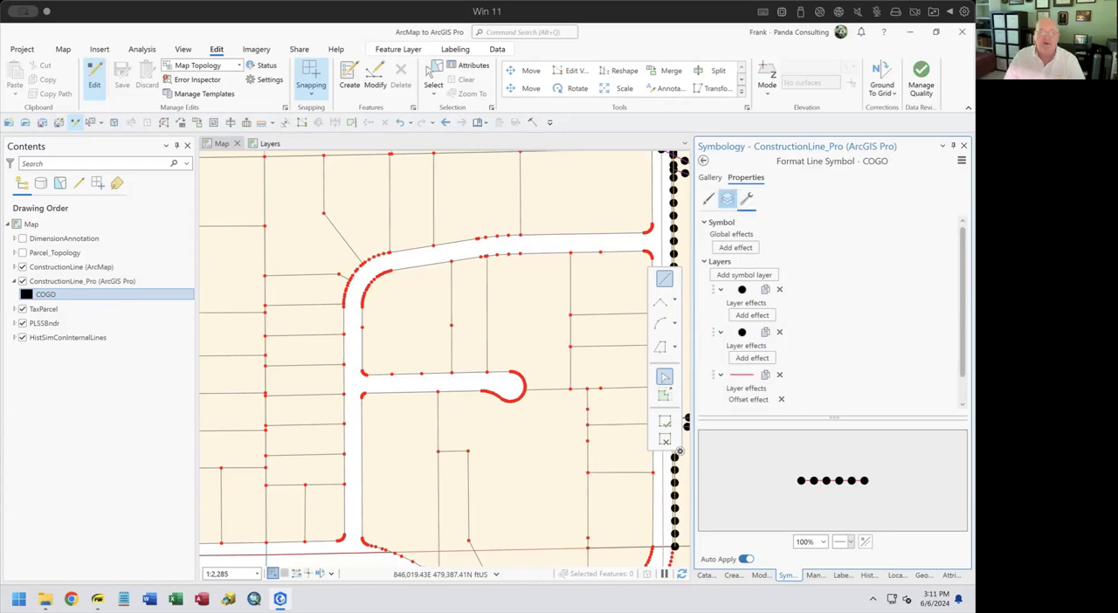
Color the lower shape marker of the COGO line symbol green and reduce its size
click(731, 202)
click(729, 254)
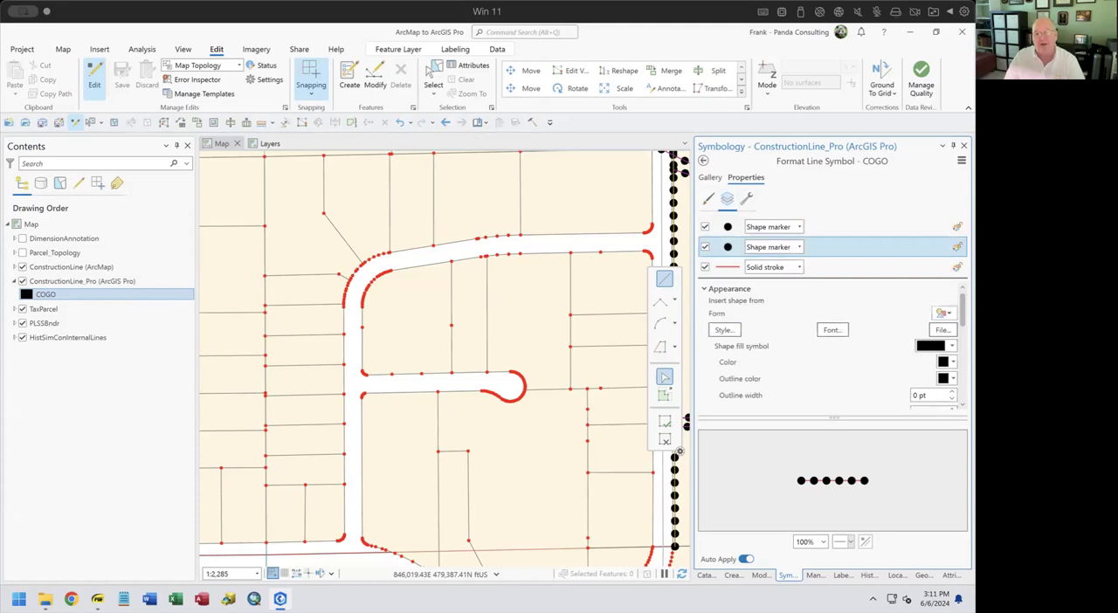
click(951, 362)
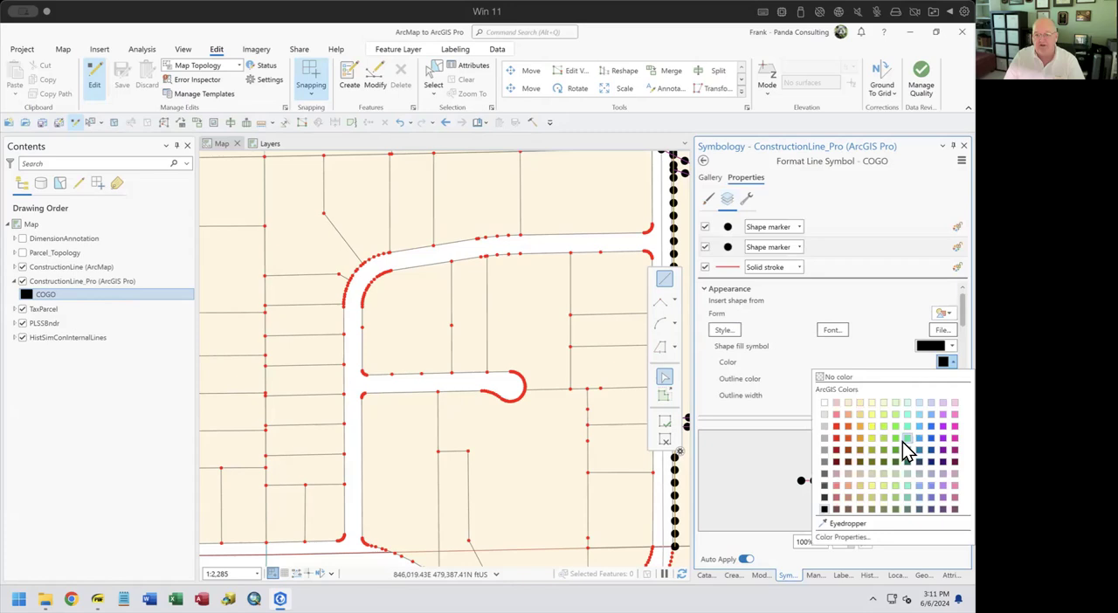
click(898, 439)
scroll(835, 346, down, 2)
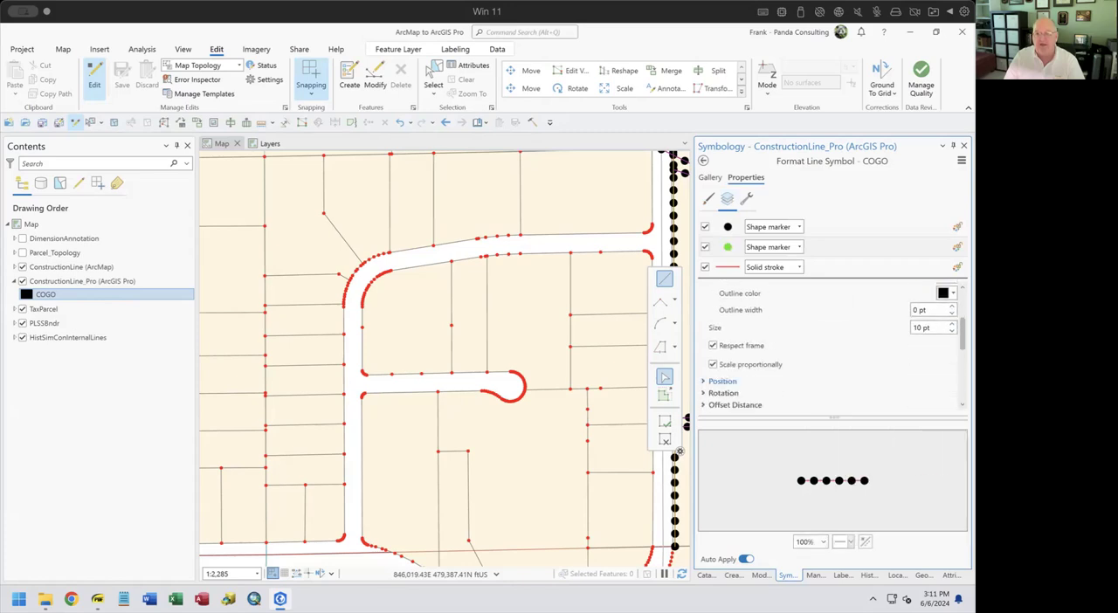
click(951, 330)
click(951, 331)
Set the marker placement of the green COGO shape marker to On vertices
scroll(834, 345, down, 2)
click(740, 359)
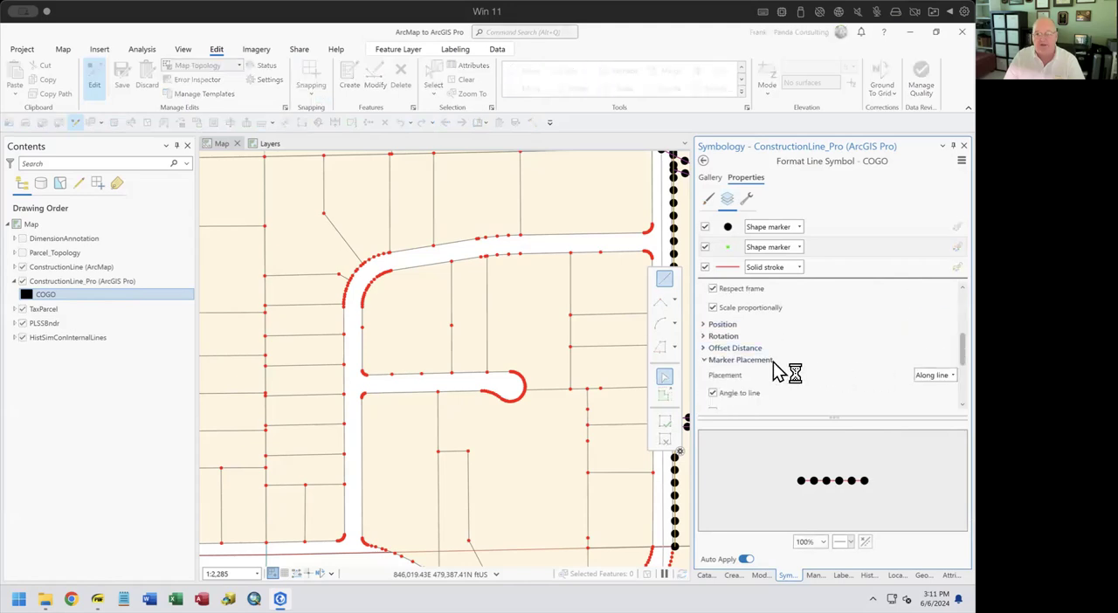
scroll(886, 378, down, 1)
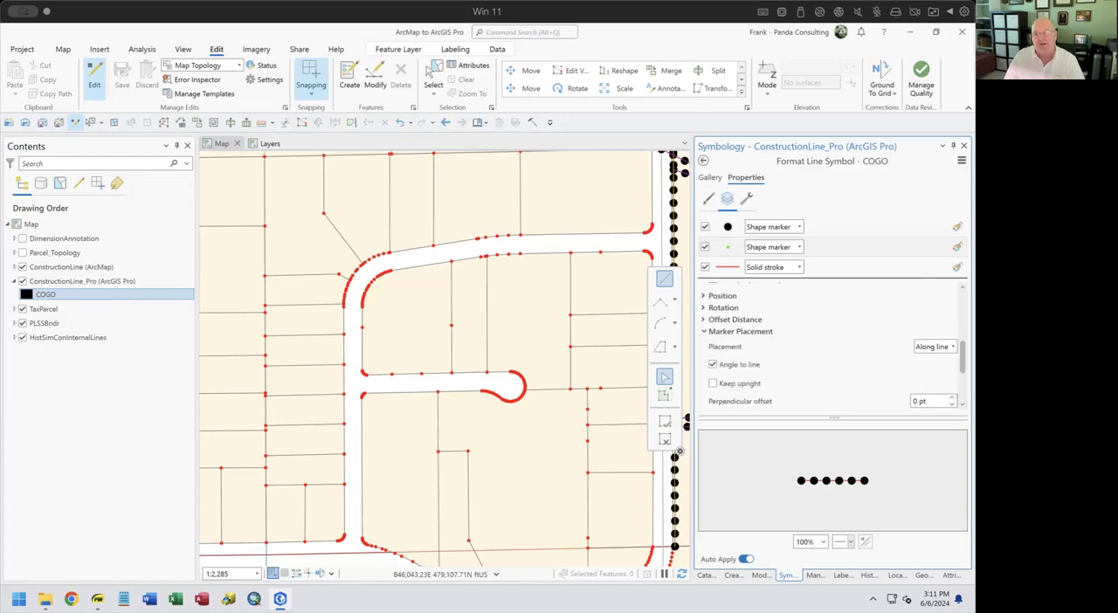
click(935, 347)
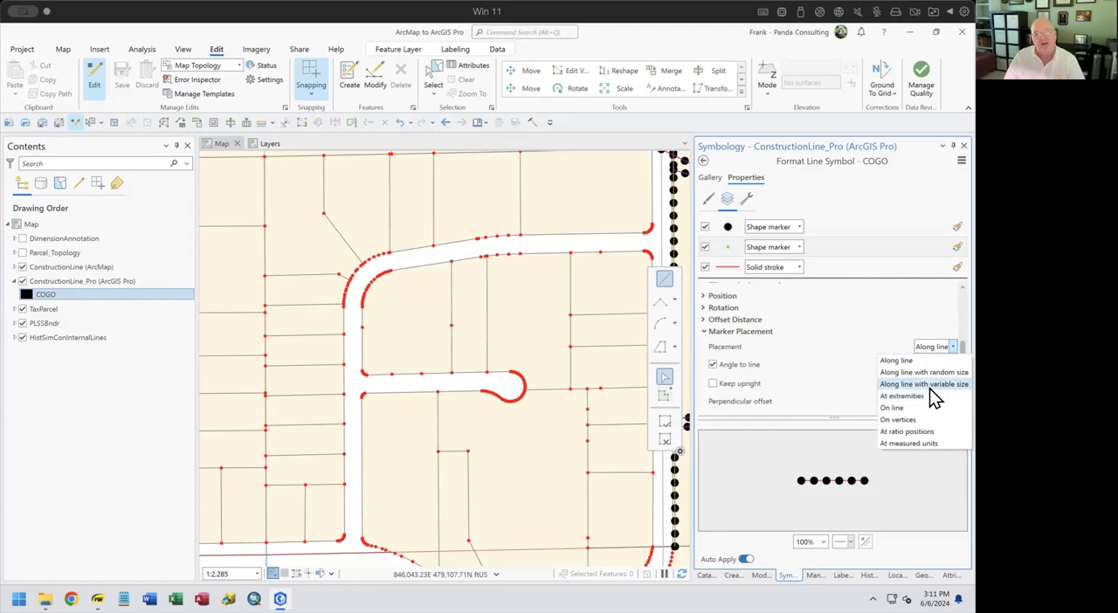
click(899, 421)
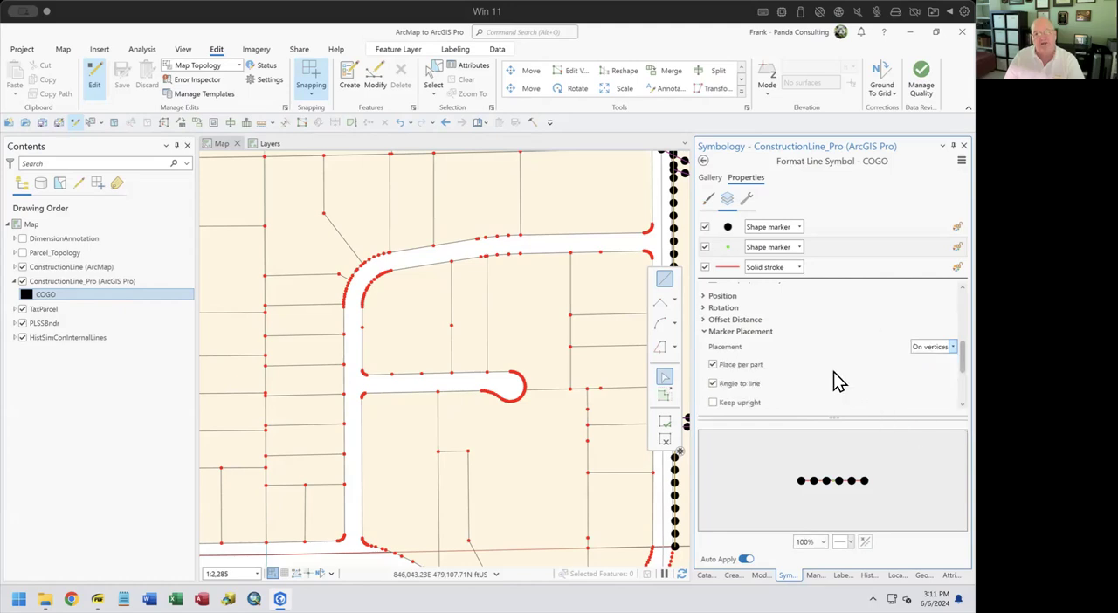
Turn off the TaxParcel layer to expose the construction lines on the map
click(23, 309)
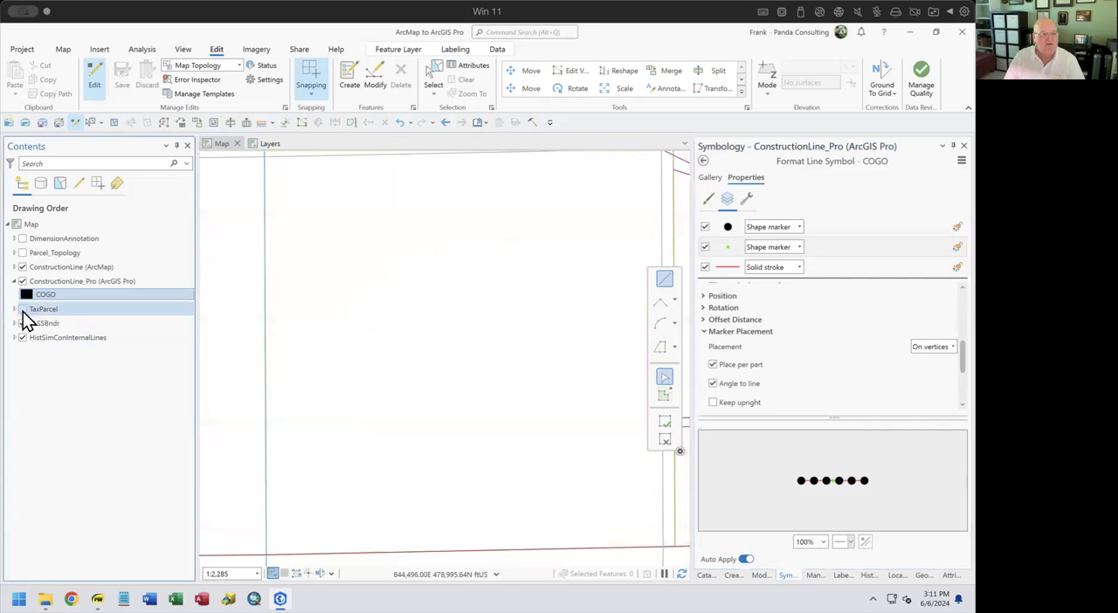
drag(359, 339, 195, 424)
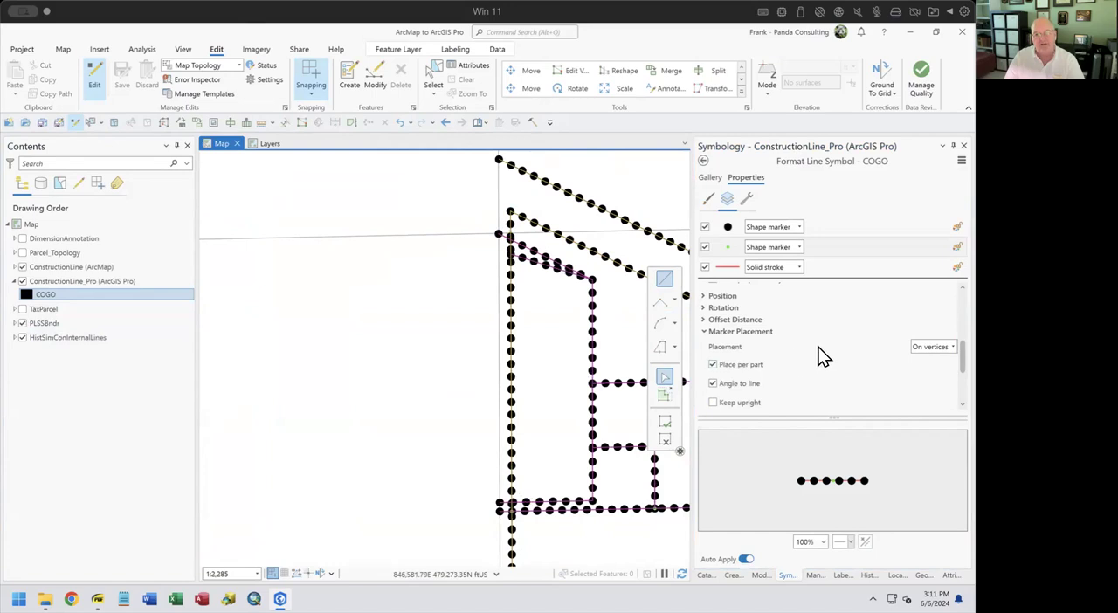
Color the upper black shape marker of the COGO line symbol magenta and set its size to 5 pt
click(730, 228)
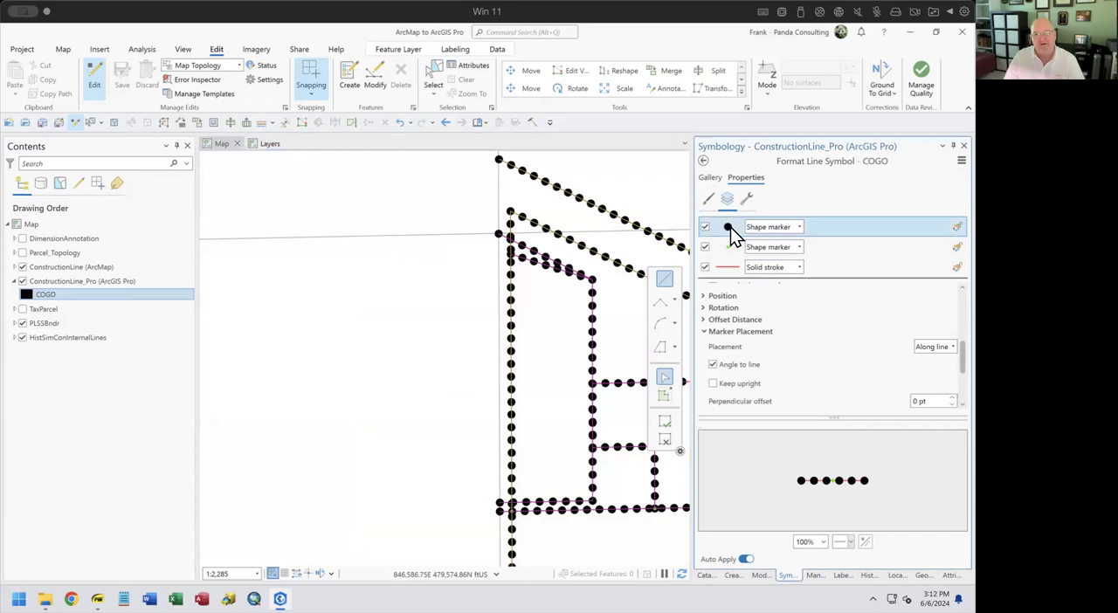
scroll(829, 323, up, 3)
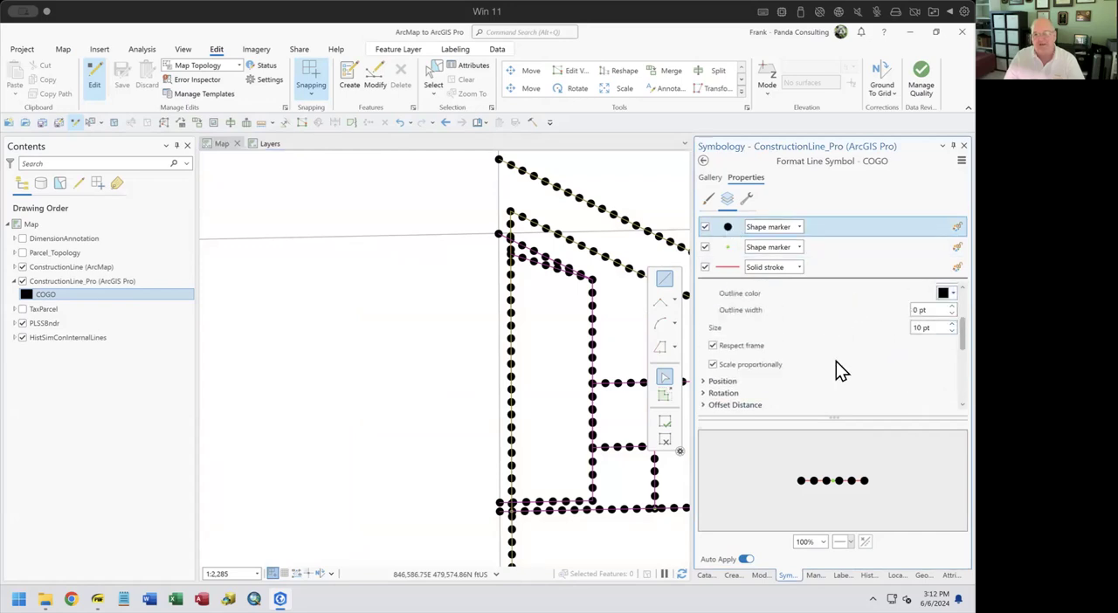
scroll(839, 365, up, 1)
click(952, 305)
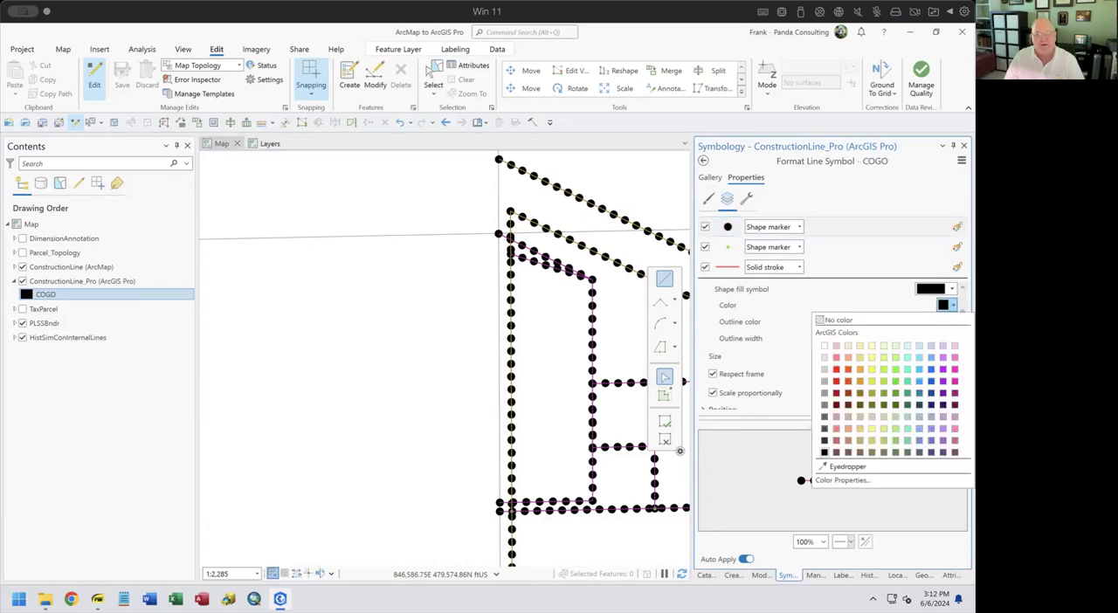
click(955, 382)
click(952, 359)
click(952, 359)
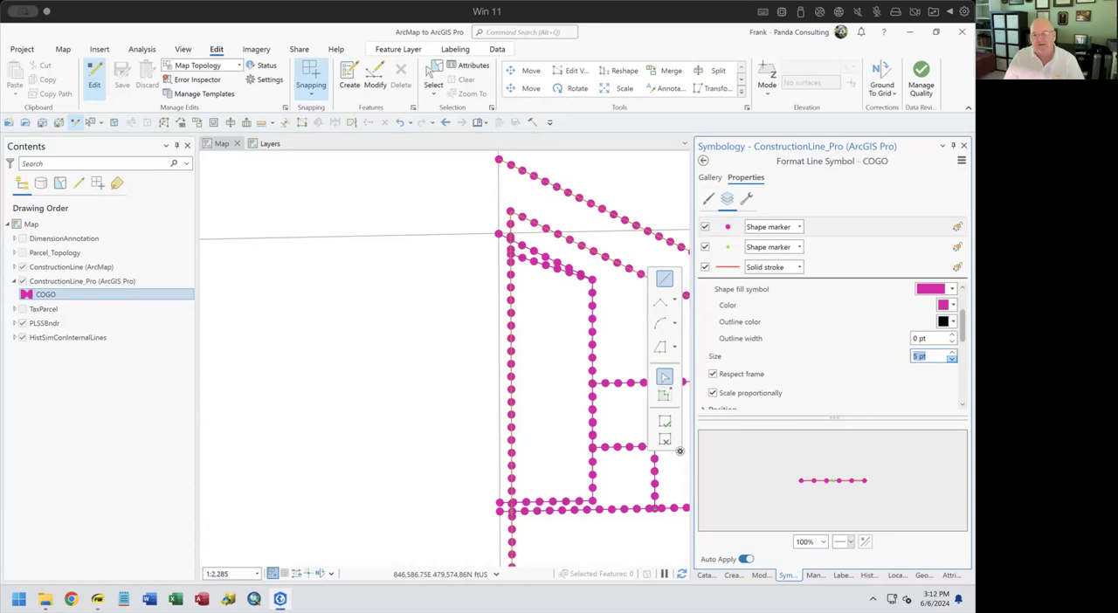
Set the marker placement of the magenta COGO shape marker to At extremities
scroll(835, 358, down, 4)
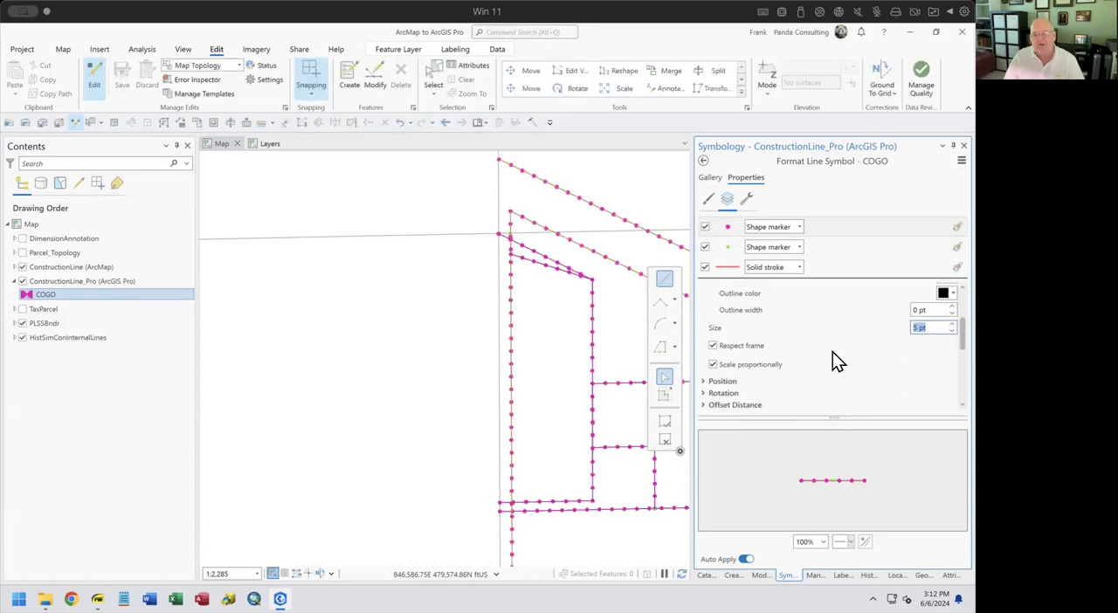
click(926, 348)
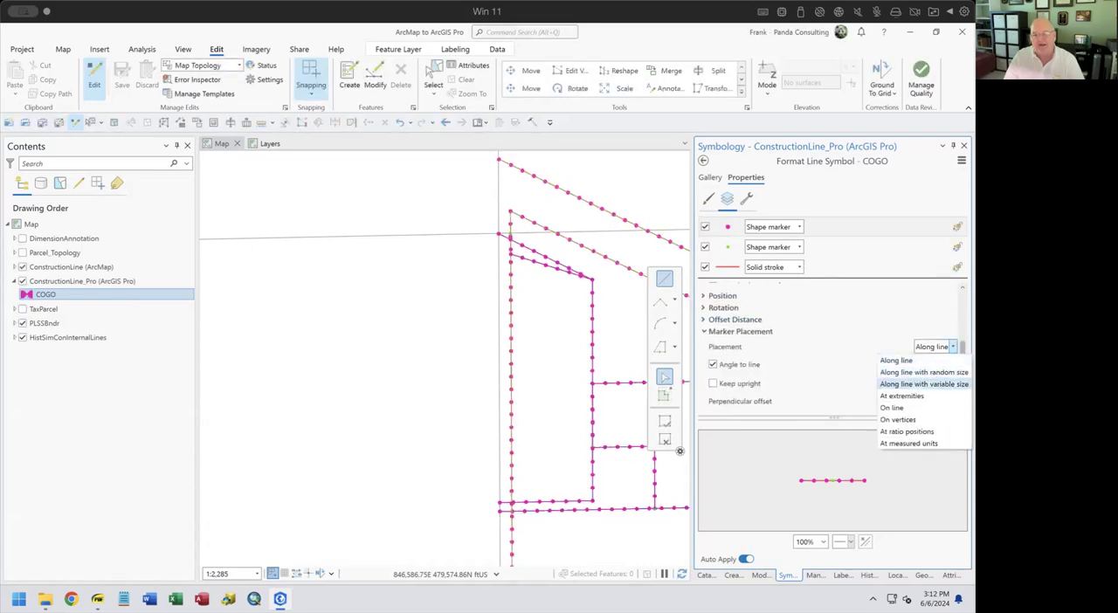
click(918, 395)
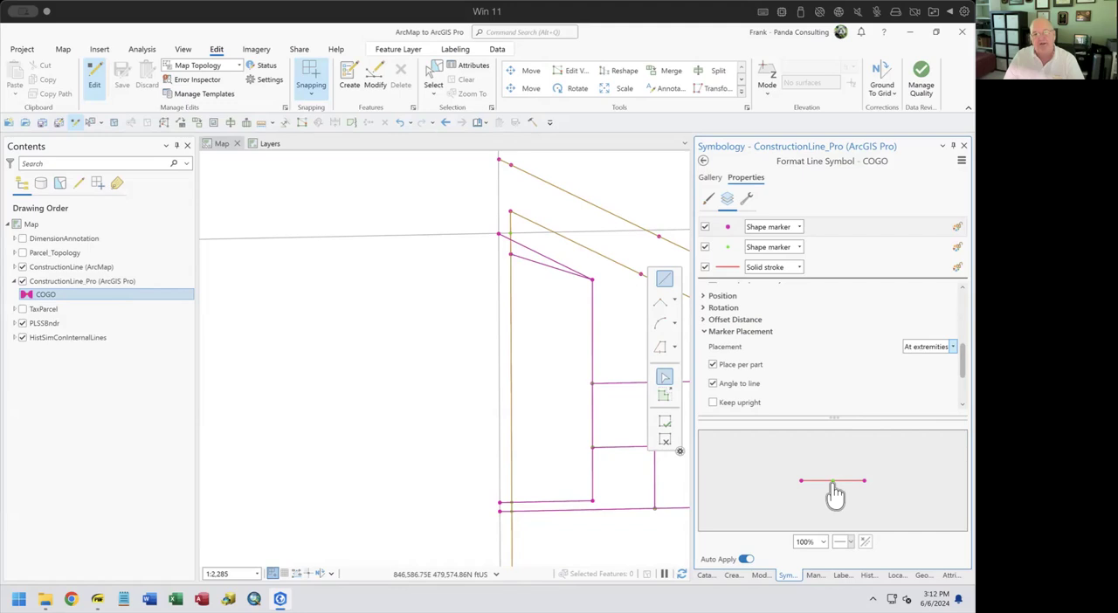
Examine how the construction line endpoints and direction arrows are drawn at different map scales
scroll(516, 238, up, 3)
scroll(513, 238, up, 4)
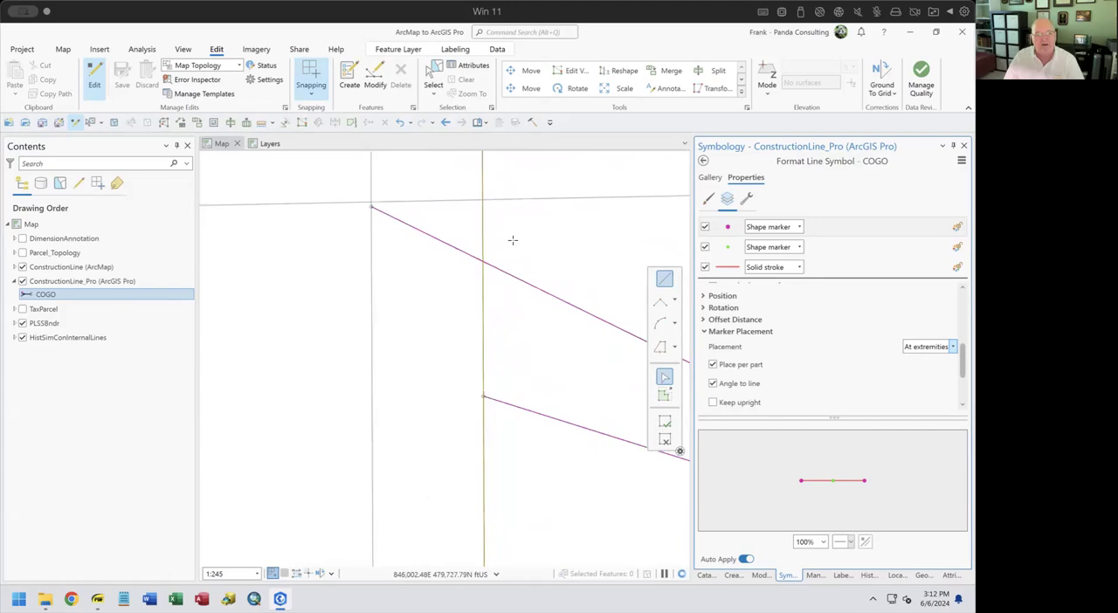
drag(520, 276, 507, 389)
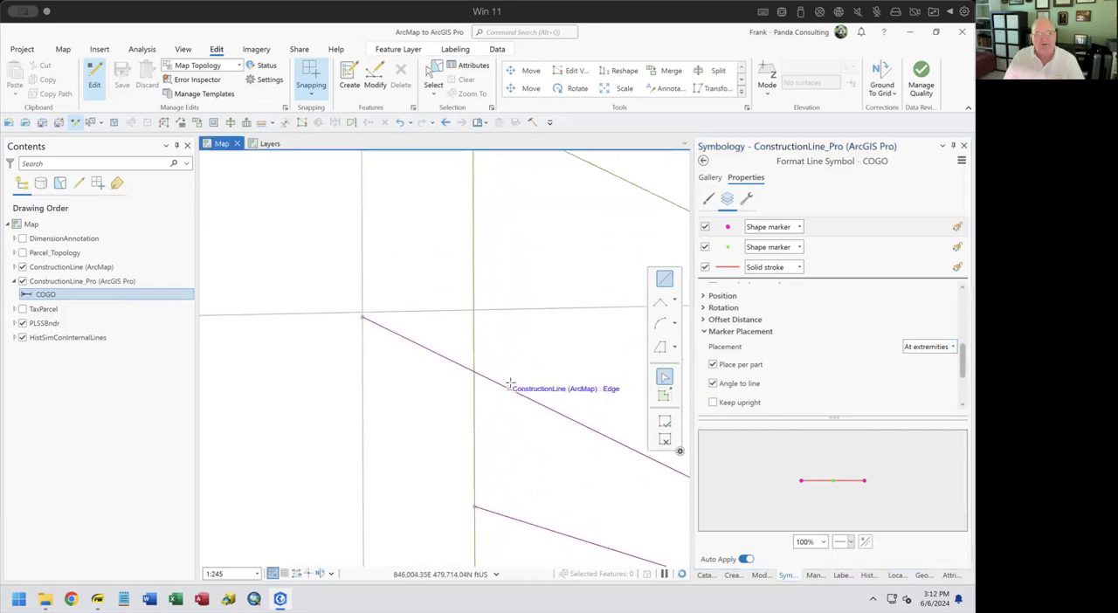
scroll(494, 320, down, 1)
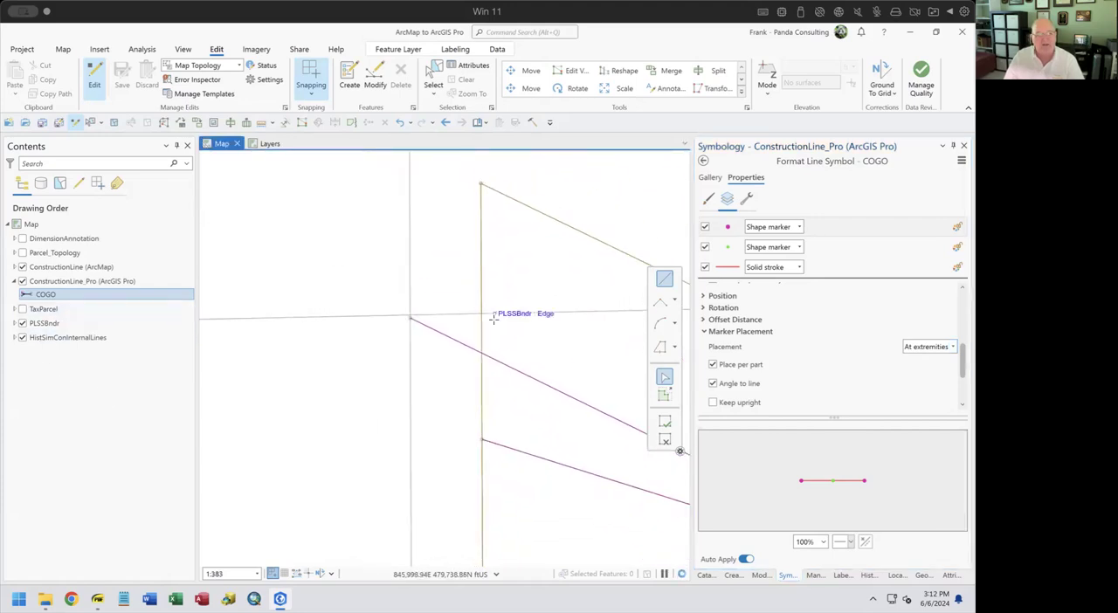
scroll(494, 318, down, 1)
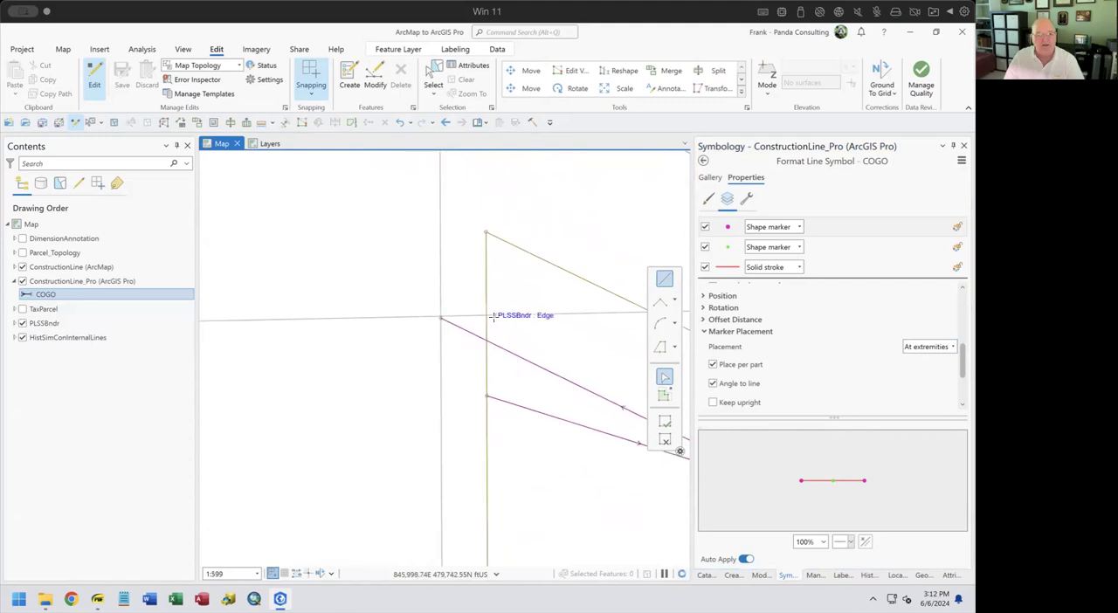
scroll(492, 317, down, 1)
scroll(490, 317, up, 2)
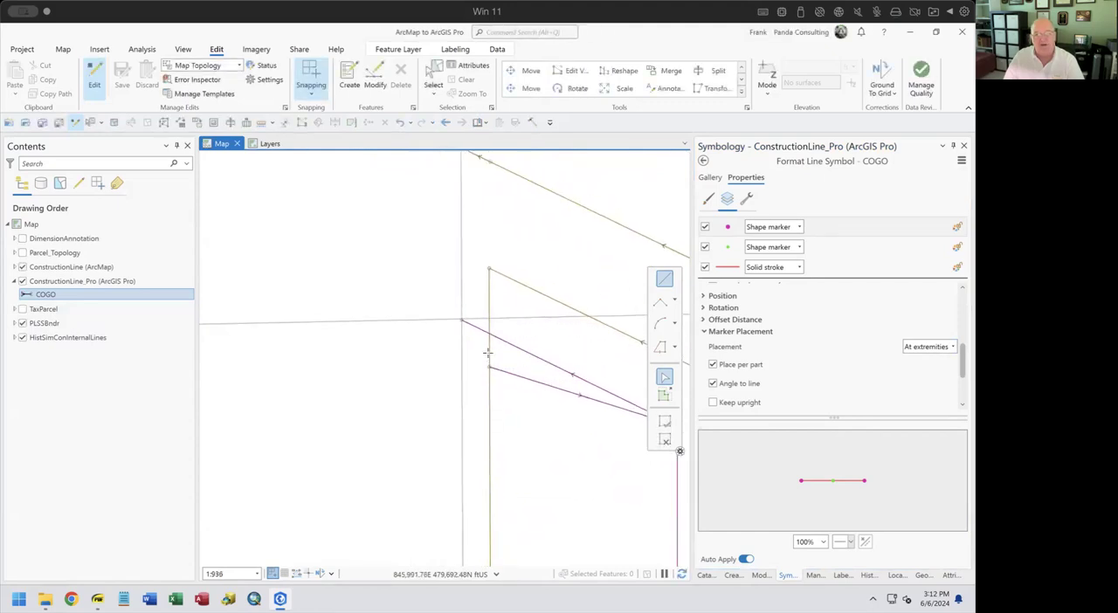
drag(476, 287, 372, 365)
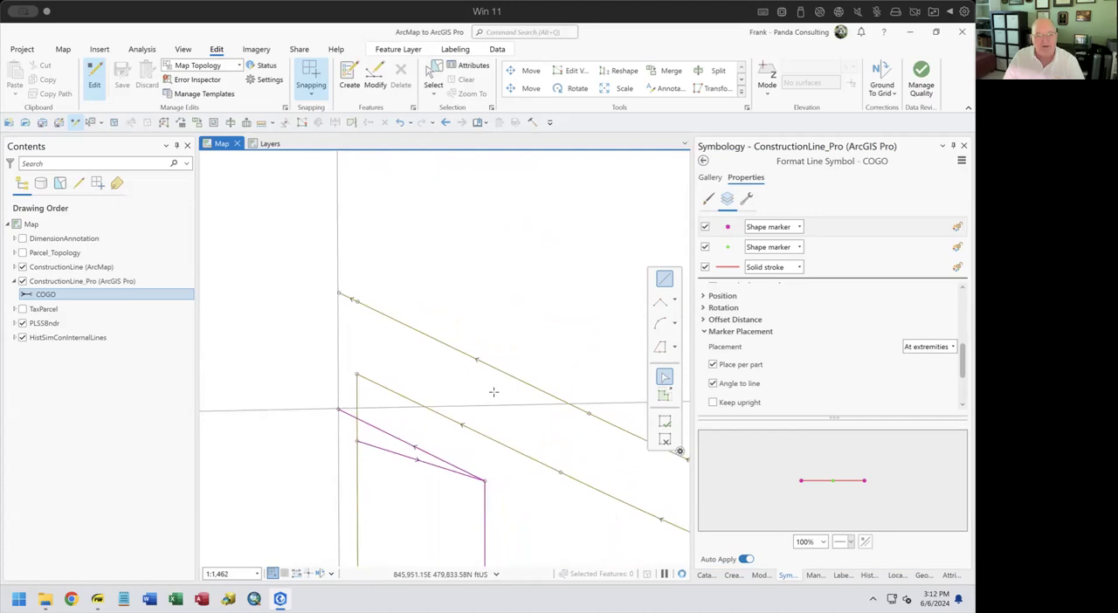
scroll(507, 413, up, 1)
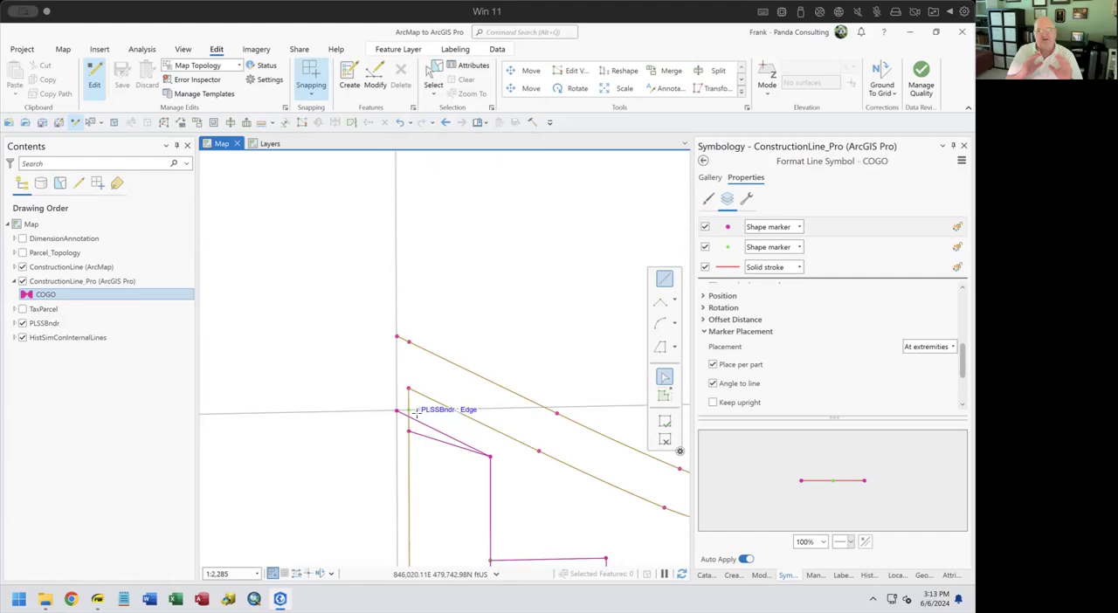
Shift the COGO class's symbol scale break beyond 1:10,000 and inspect the red stroke symbol used for the smaller scales
click(704, 163)
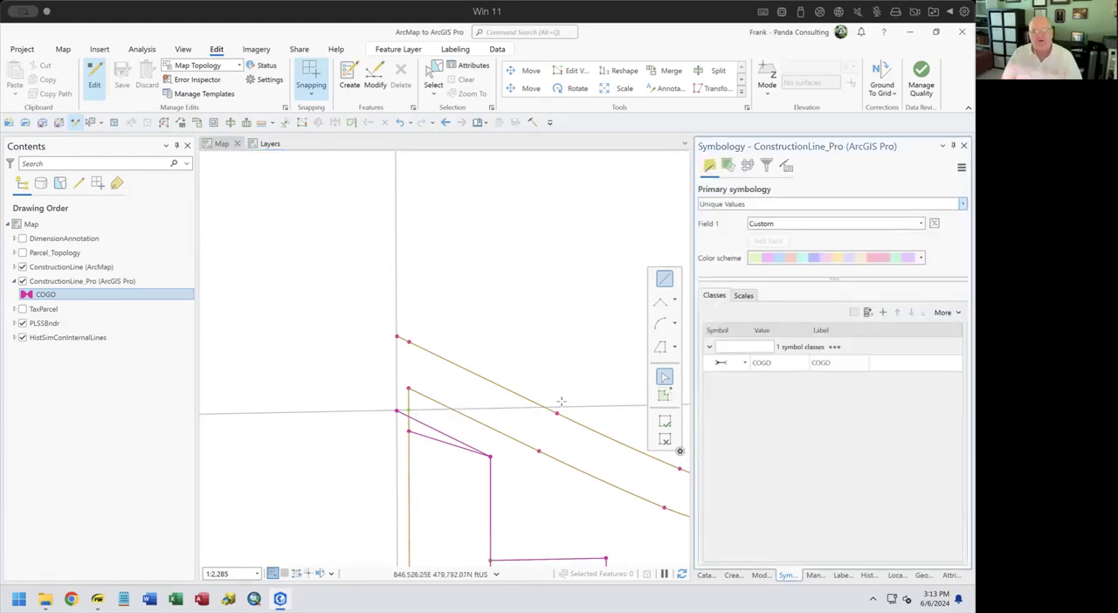
click(750, 297)
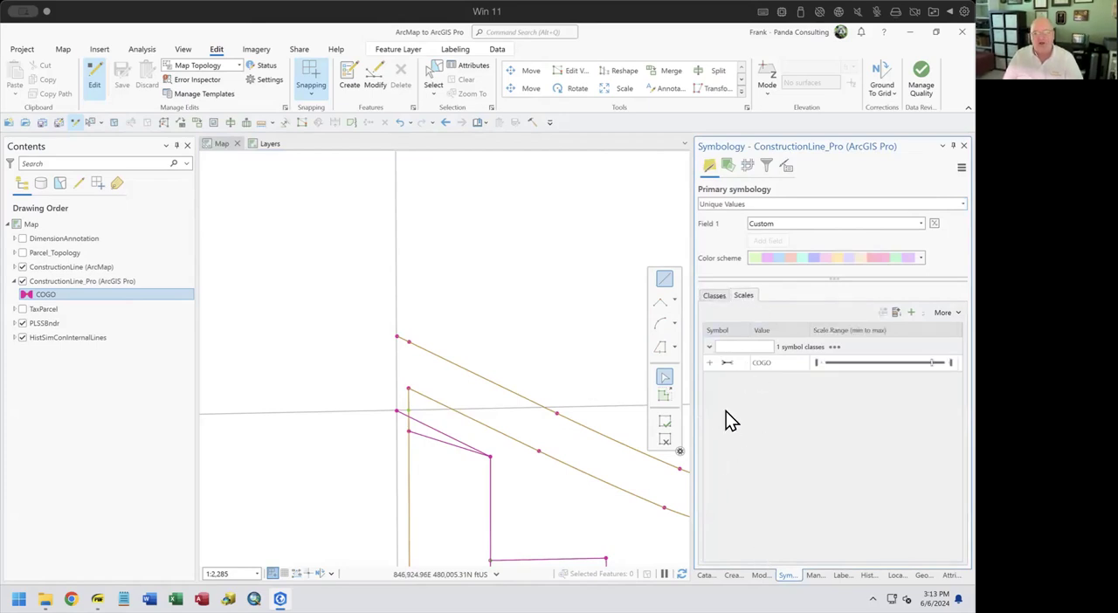
mouse_move(932, 363)
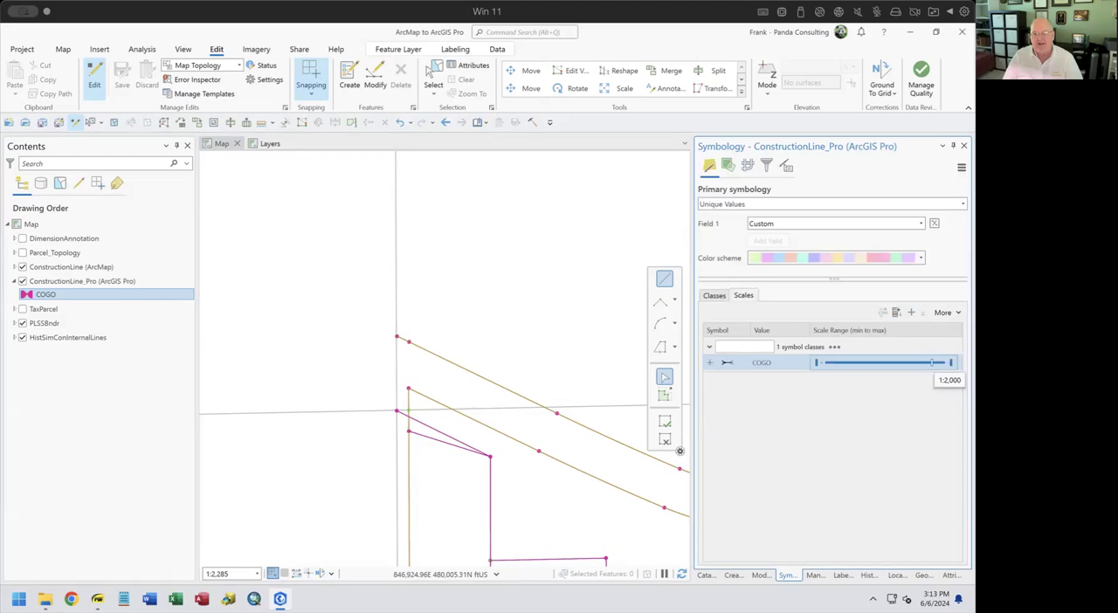
drag(932, 363, 911, 371)
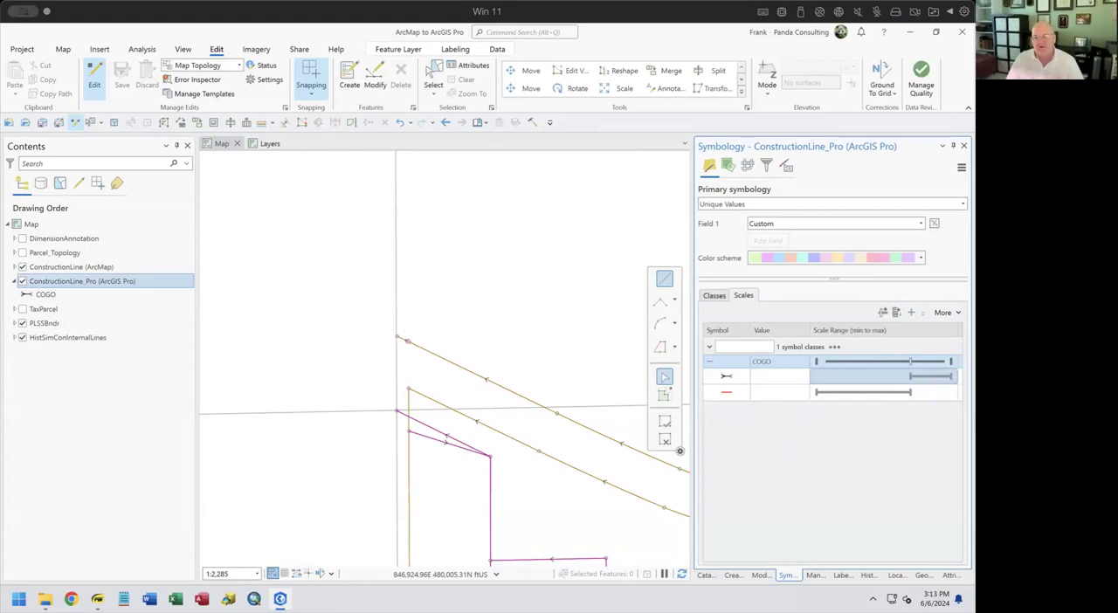
click(910, 373)
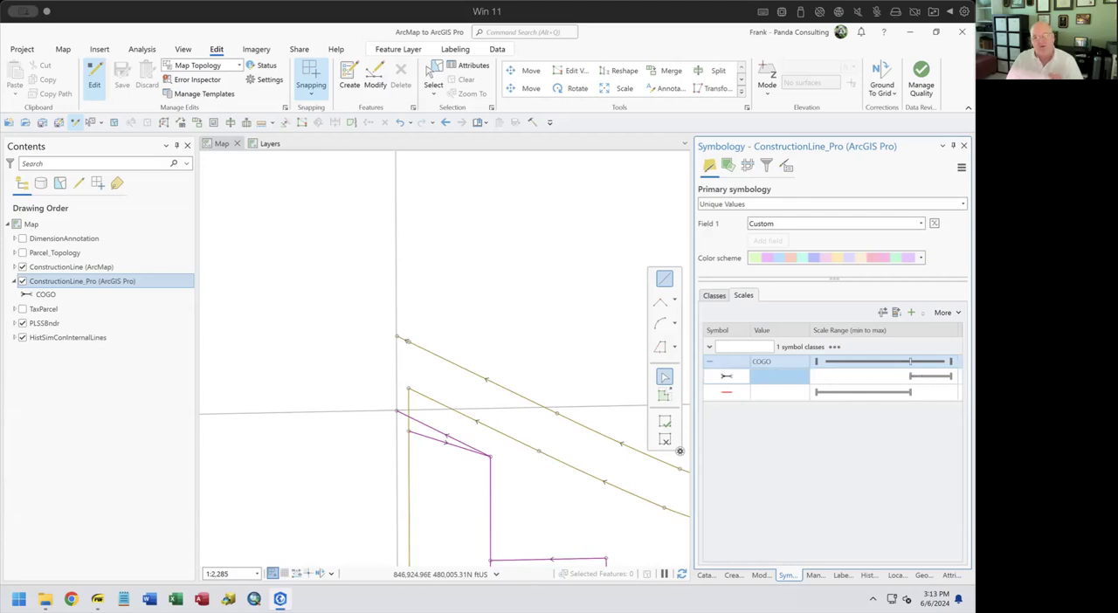
click(910, 360)
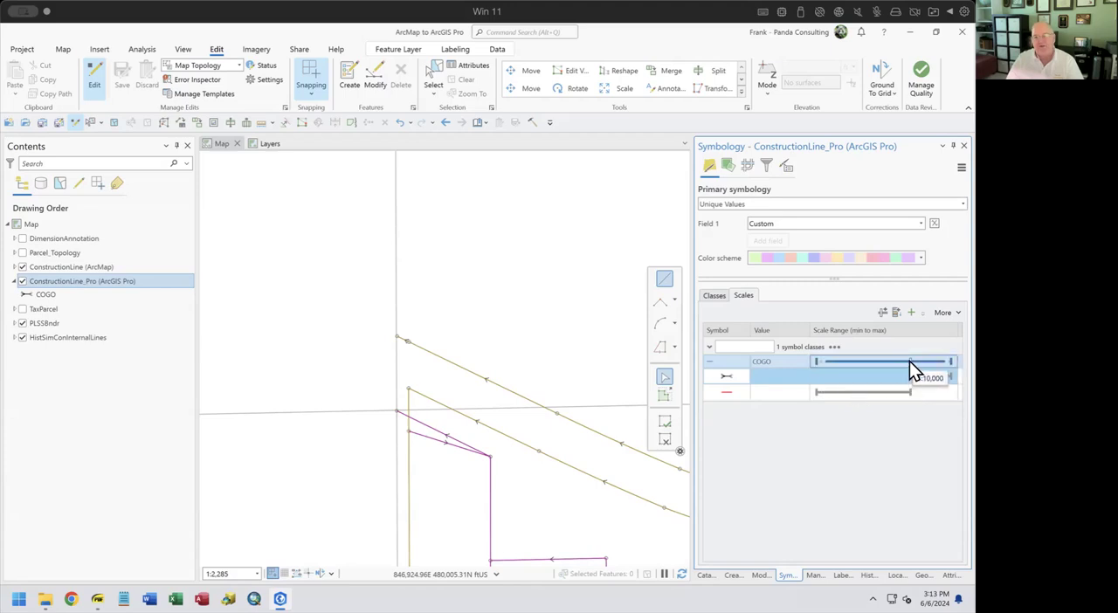
drag(911, 362, 896, 361)
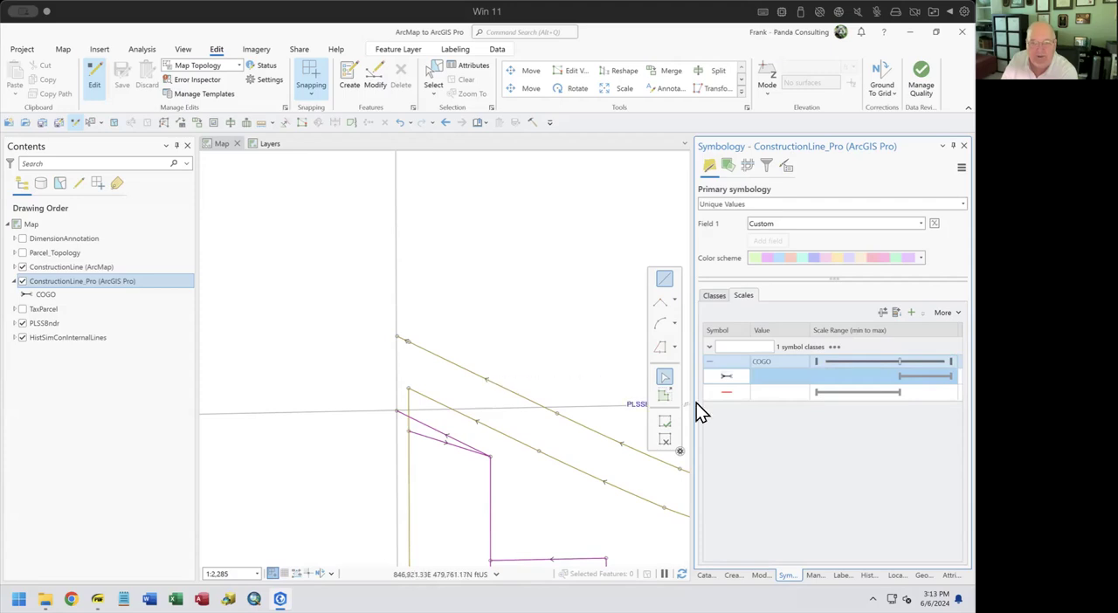
click(726, 399)
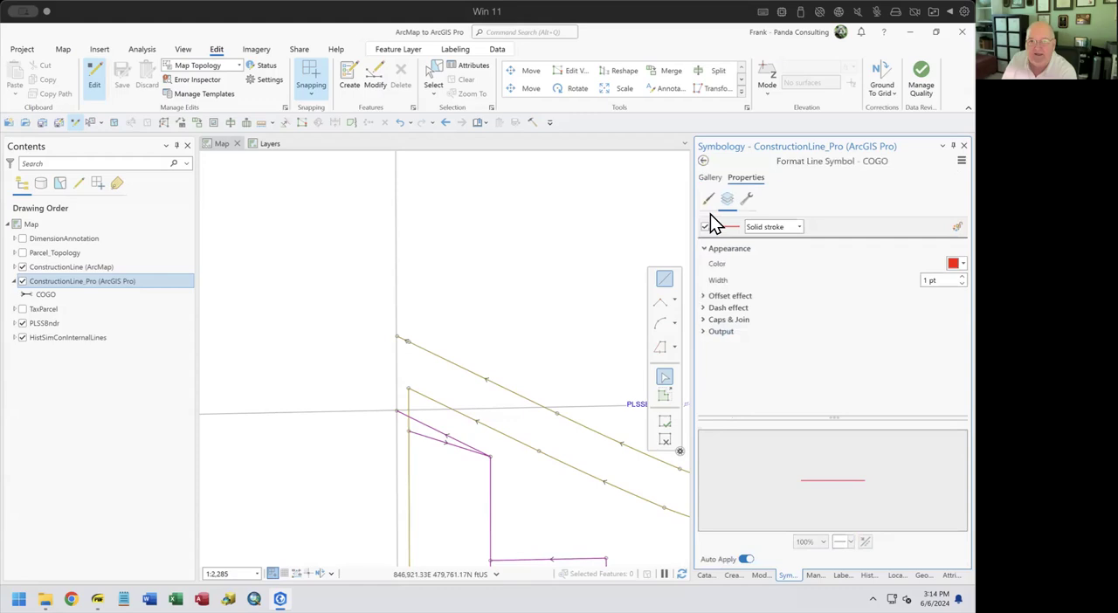
click(702, 161)
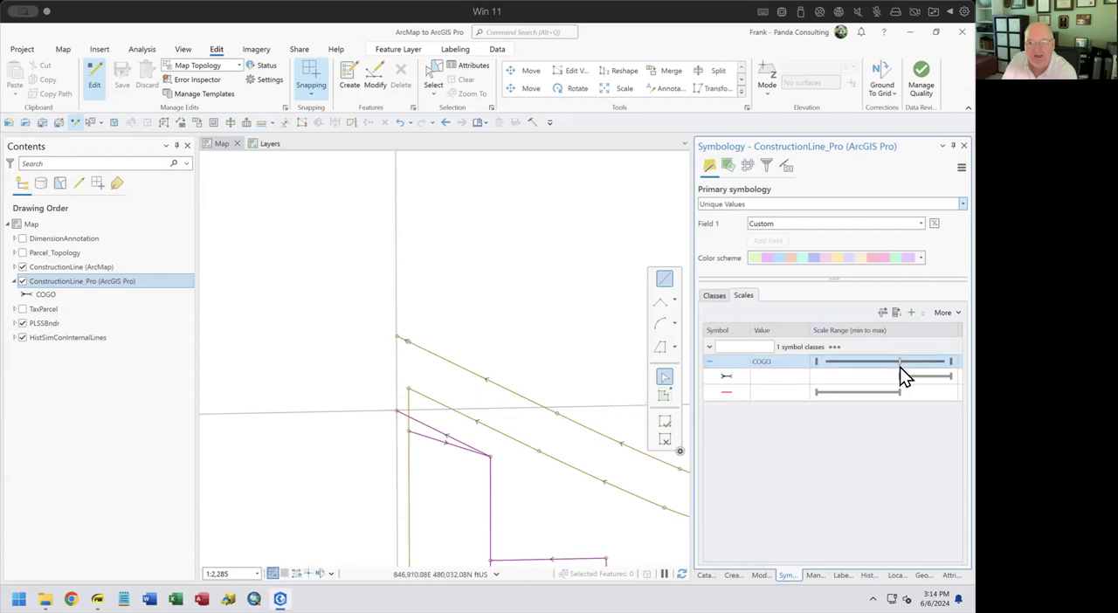
In the large-scale COGO symbol, turn off the arrow shape marker and color the solid stroke green
click(726, 378)
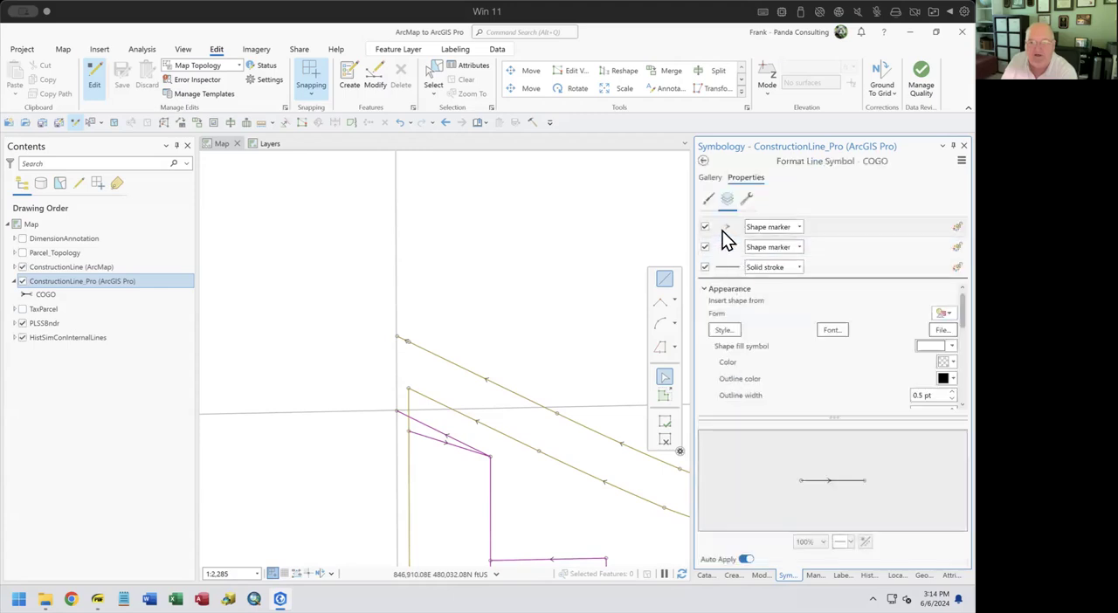
click(705, 227)
click(724, 267)
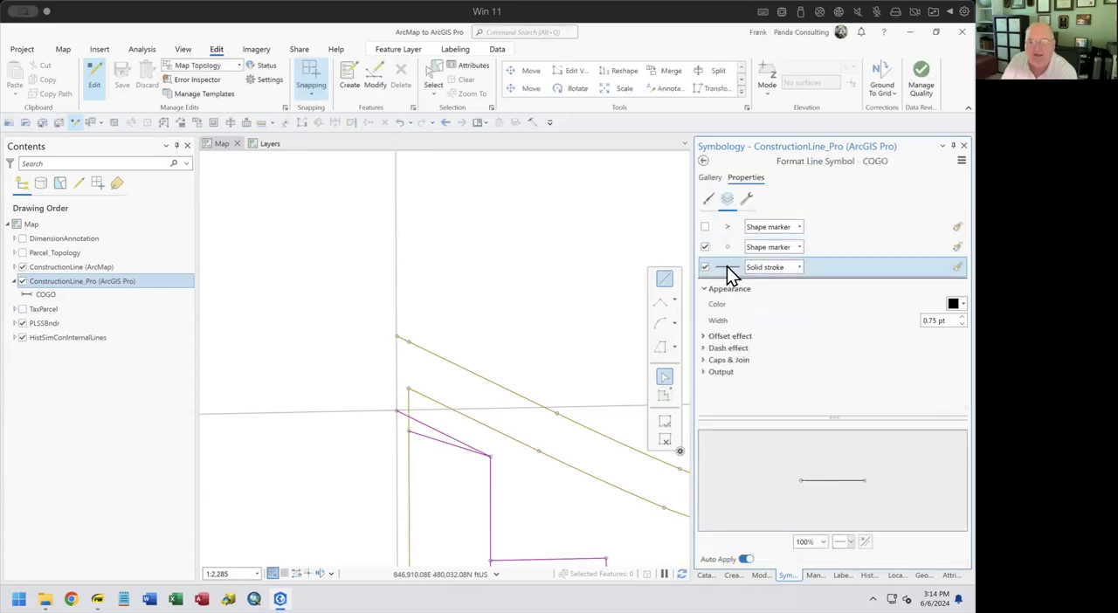
click(955, 304)
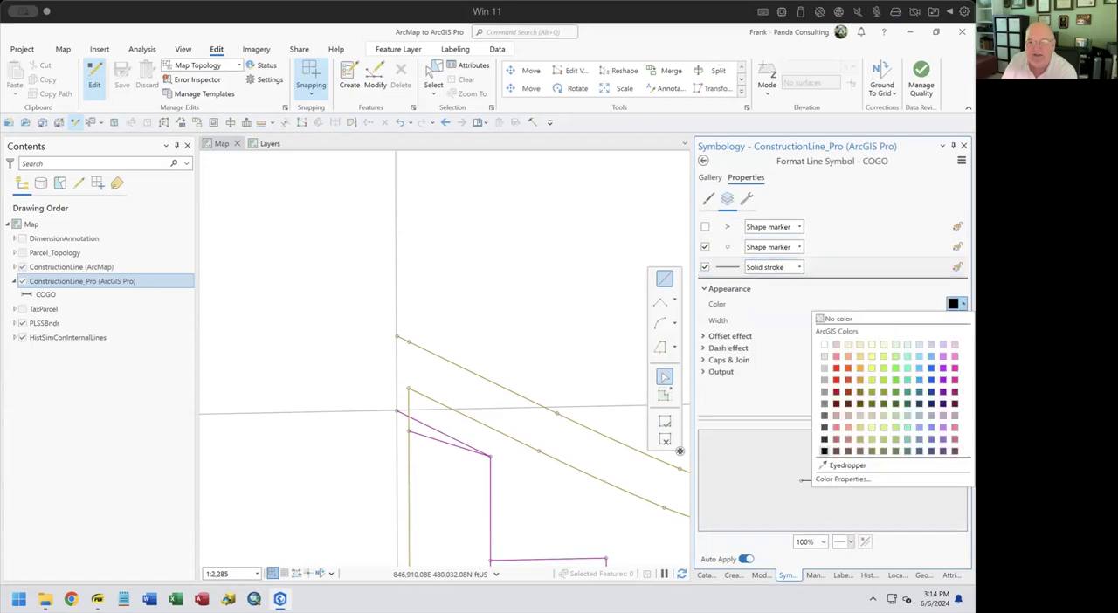
click(897, 369)
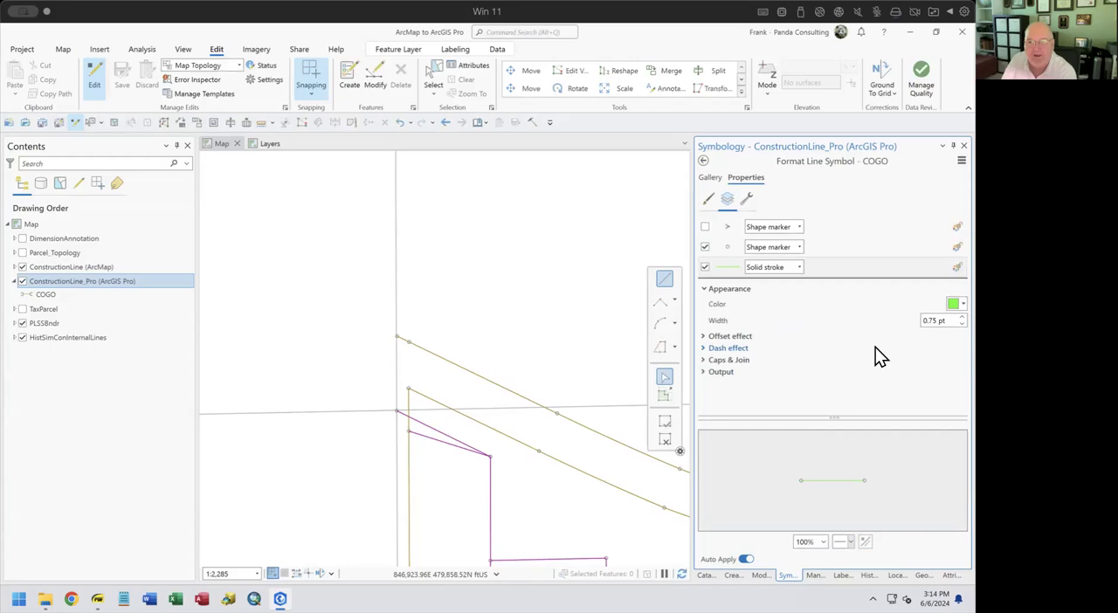
click(705, 159)
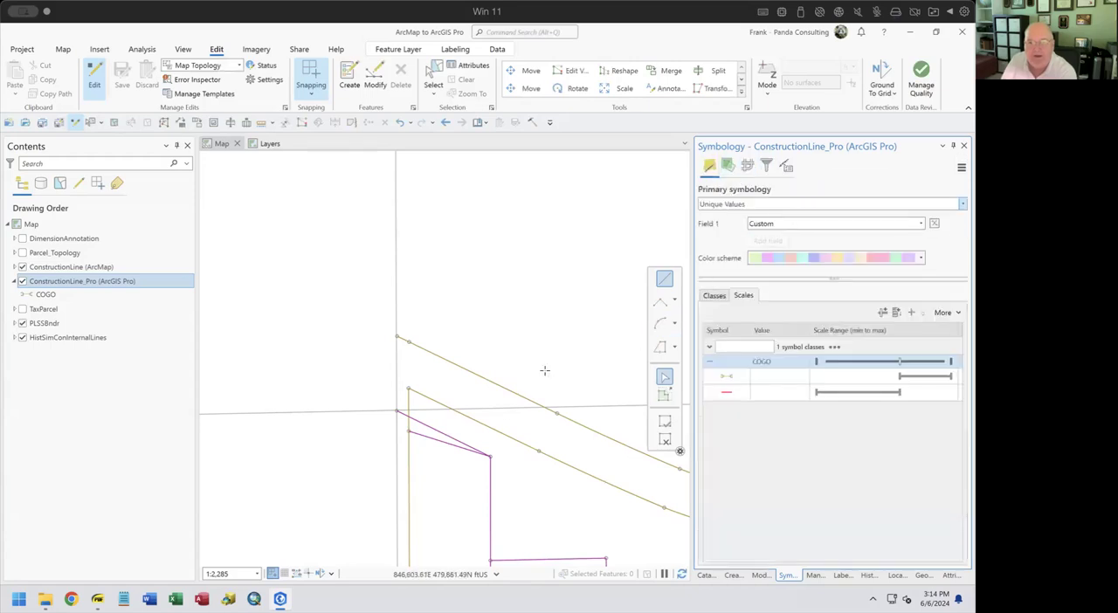
Set the width of the large-scale COGO symbol's green stroke to 2 pt
scroll(535, 370, up, 2)
scroll(370, 426, down, 2)
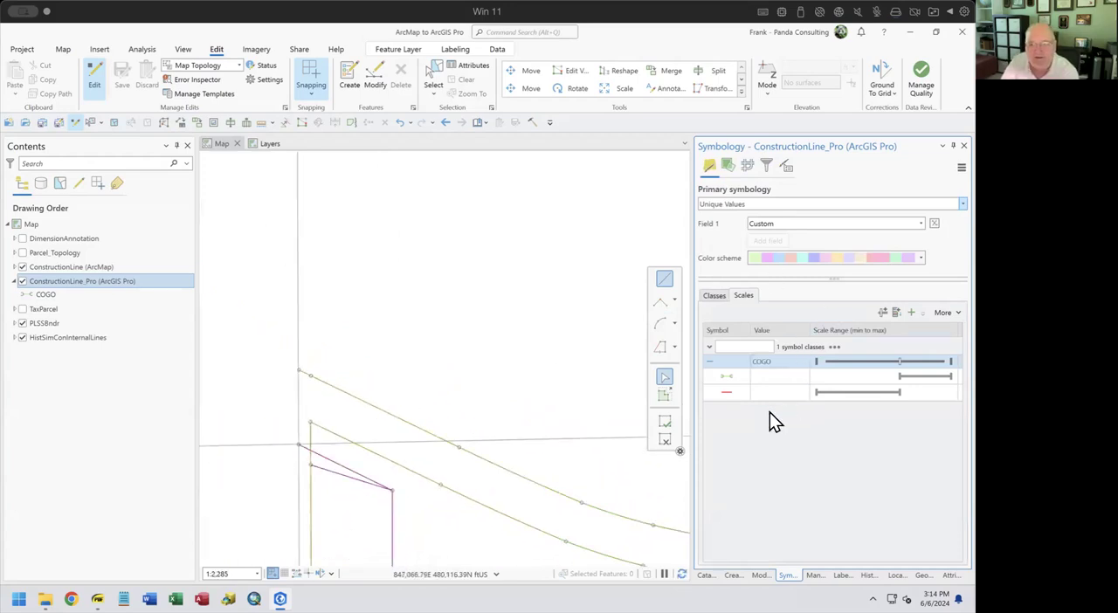
click(729, 379)
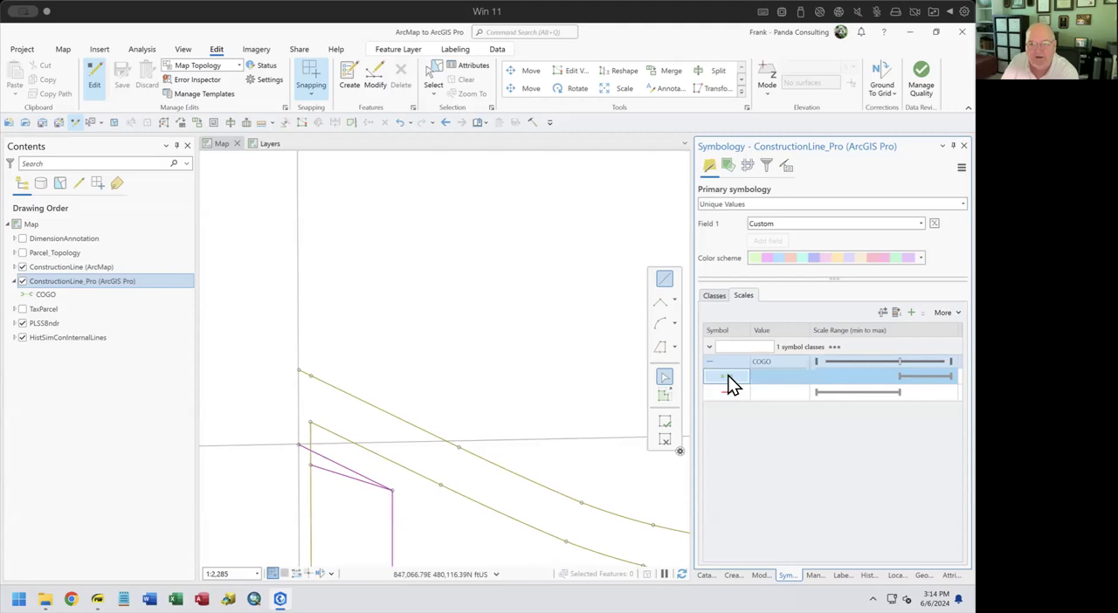
click(730, 377)
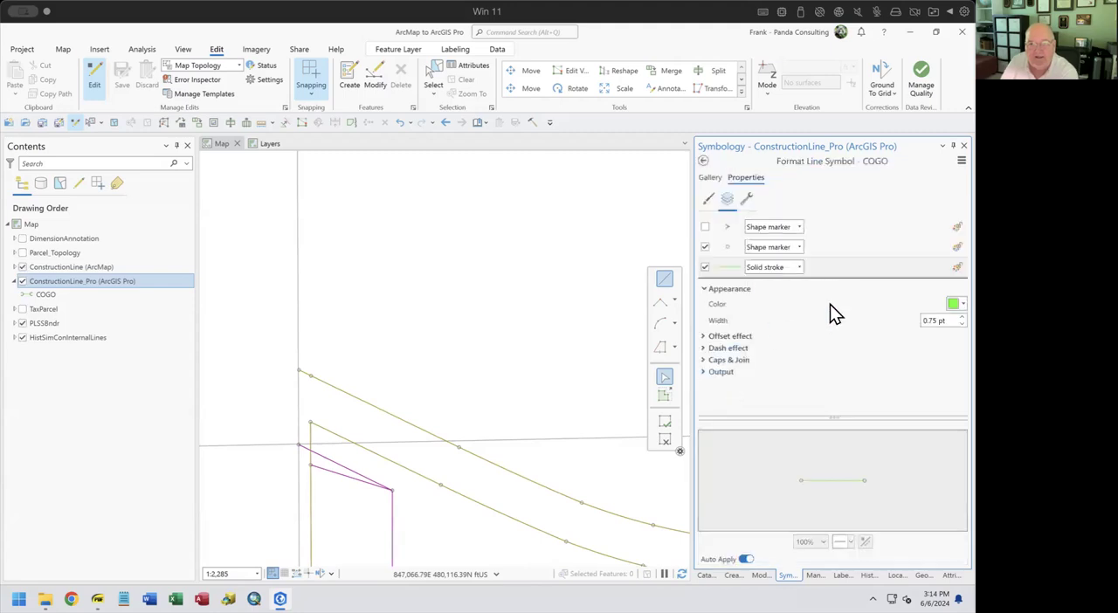
click(962, 317)
click(962, 317)
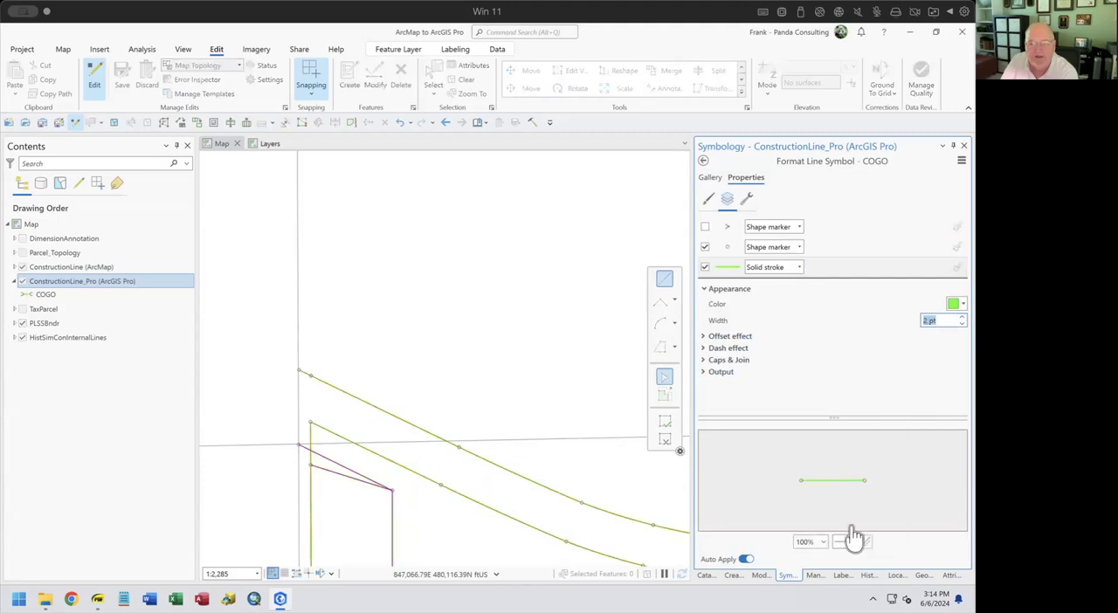
scroll(350, 415, up, 4)
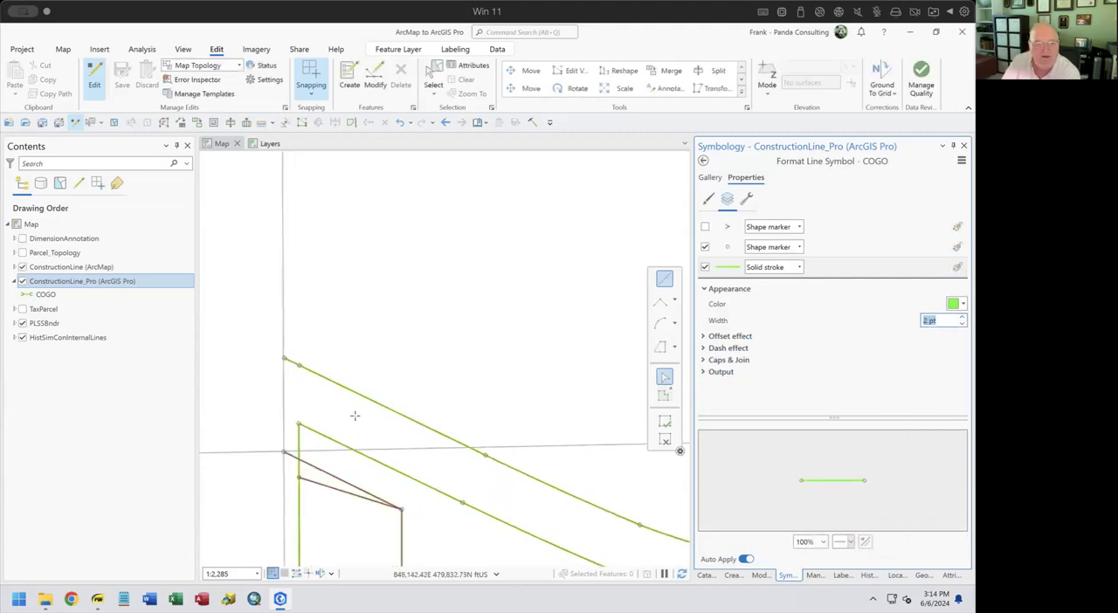
Examine the construction line symbols at map scales on both sides of the scale break, and return to the layer's symbol class list
scroll(356, 416, down, 3)
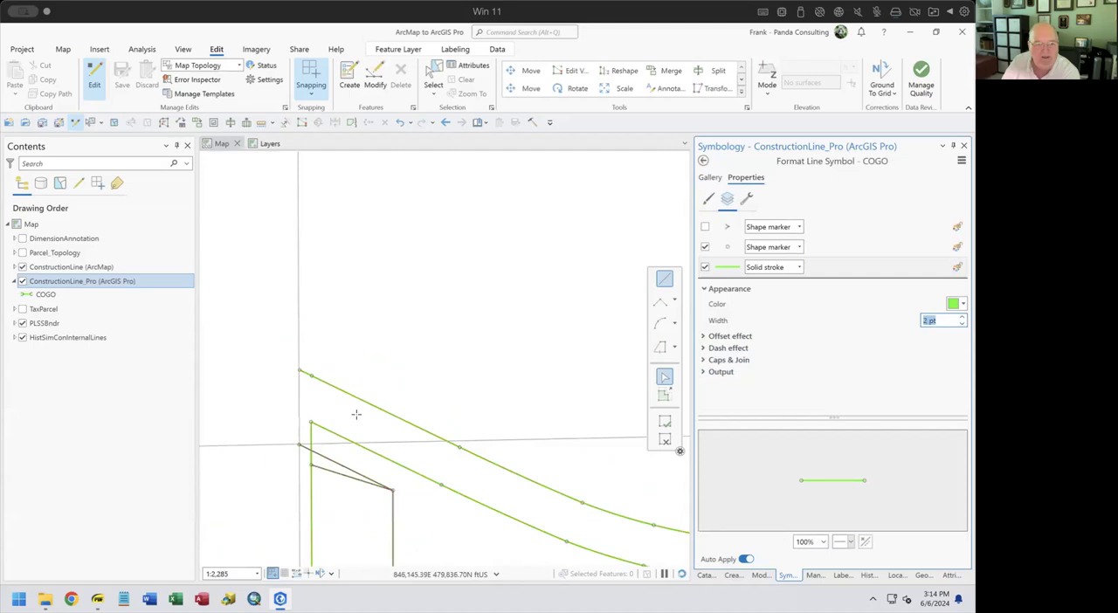
scroll(356, 415, down, 3)
scroll(356, 416, down, 1)
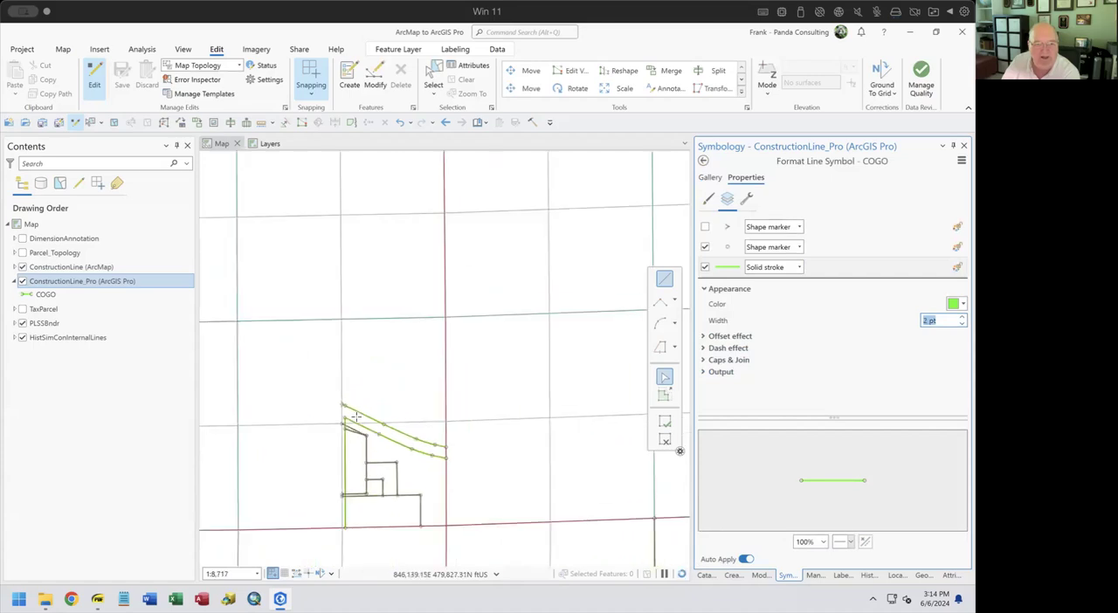
scroll(404, 451, down, 1)
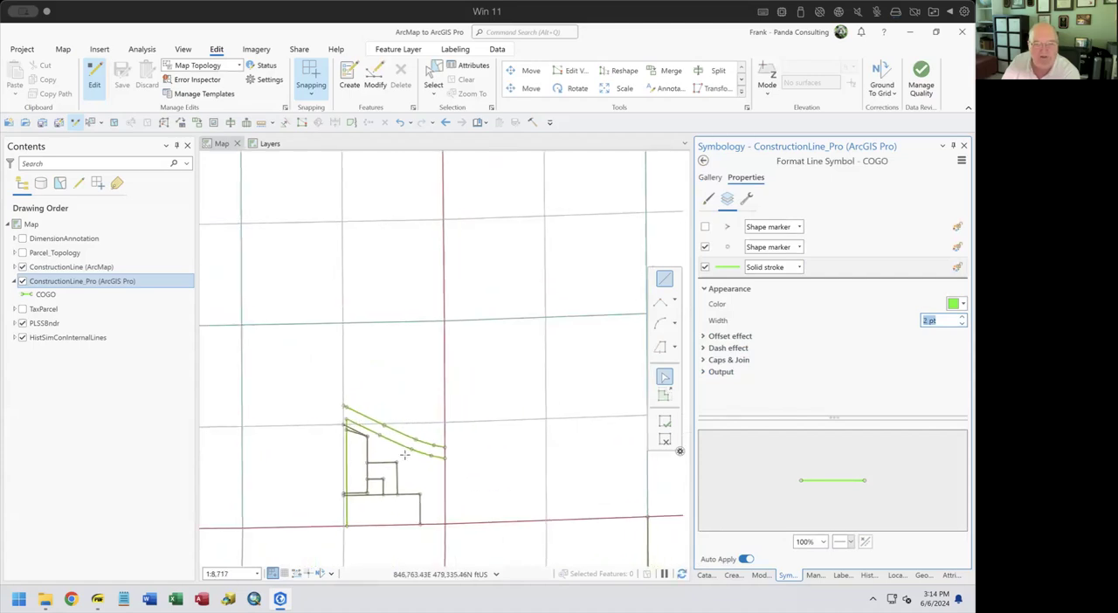
scroll(404, 452, down, 2)
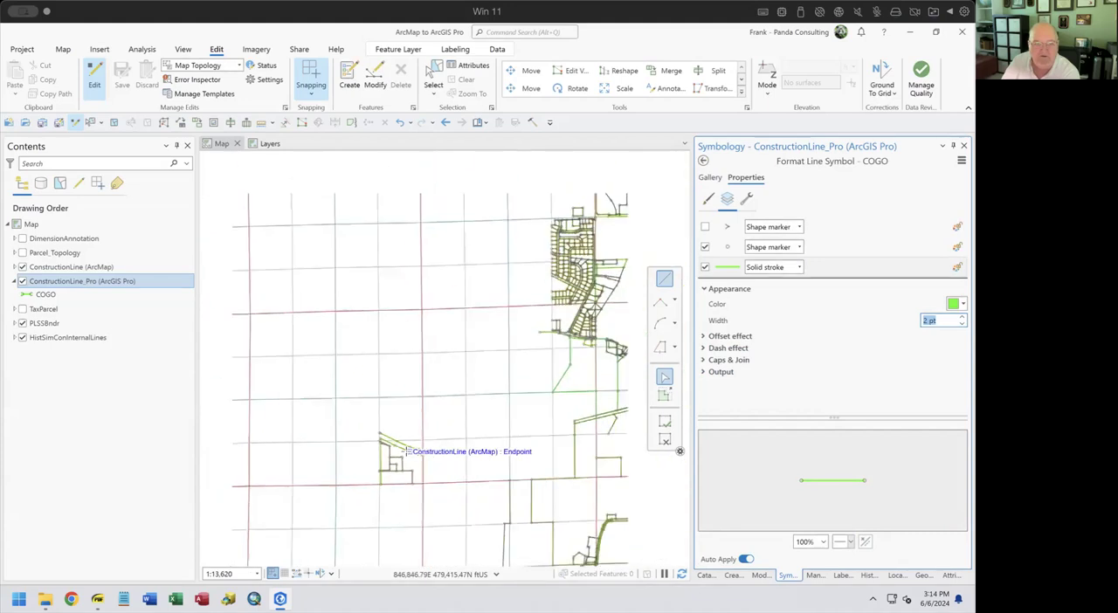
scroll(403, 452, up, 1)
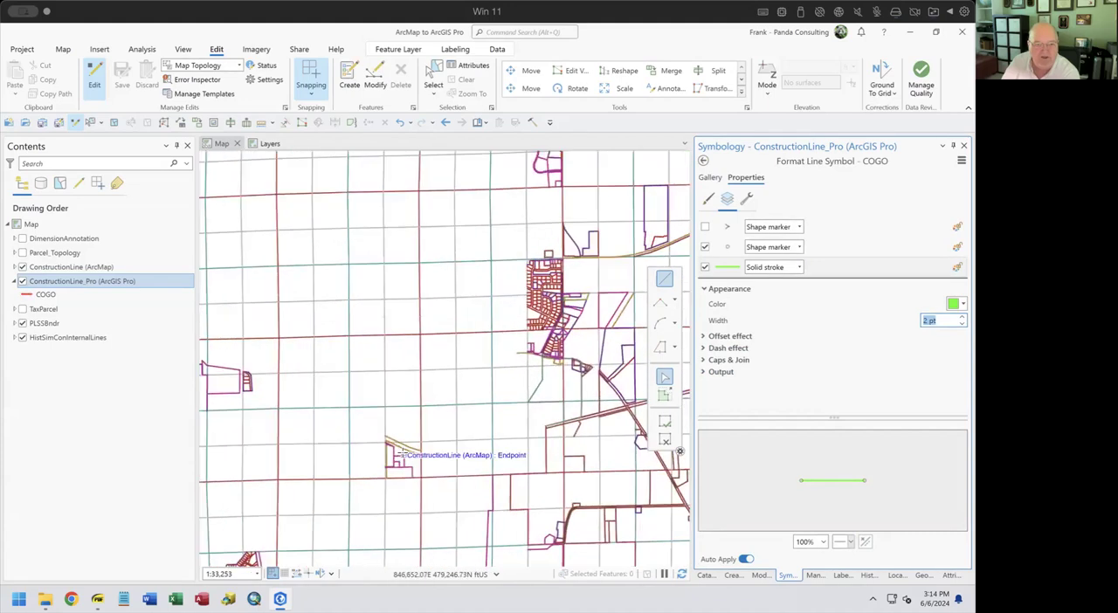
scroll(403, 453, down, 1)
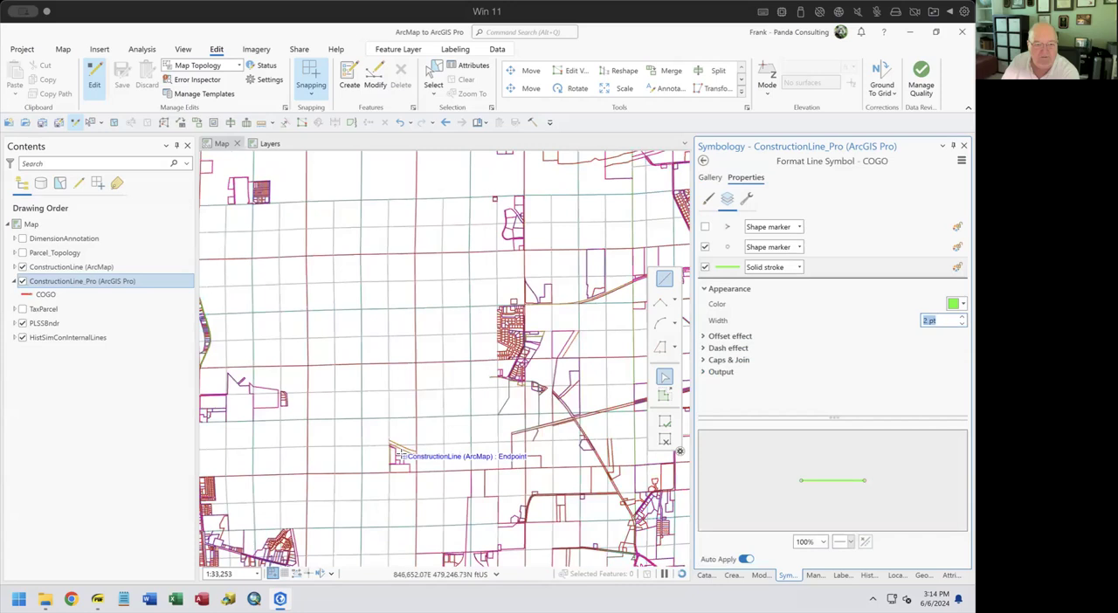
scroll(403, 453, up, 1)
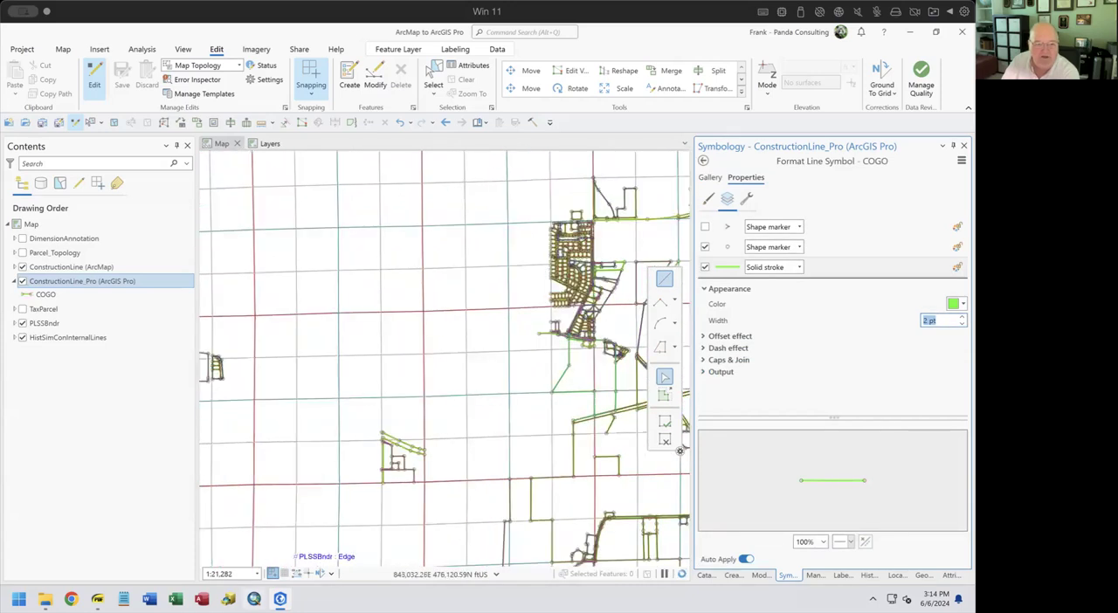
scroll(379, 469, up, 4)
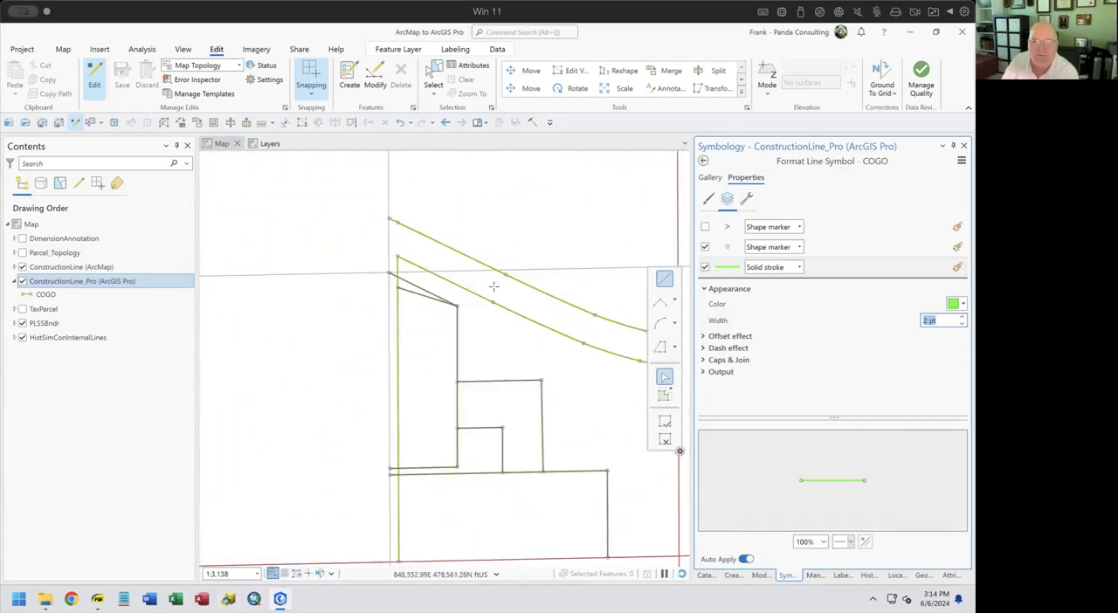
click(705, 163)
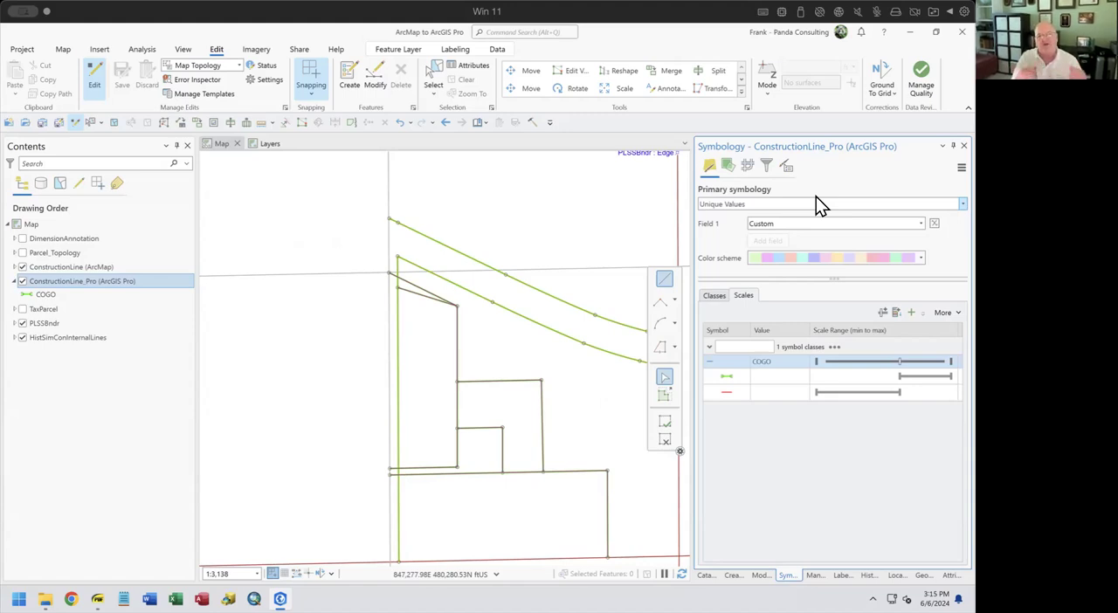
click(713, 296)
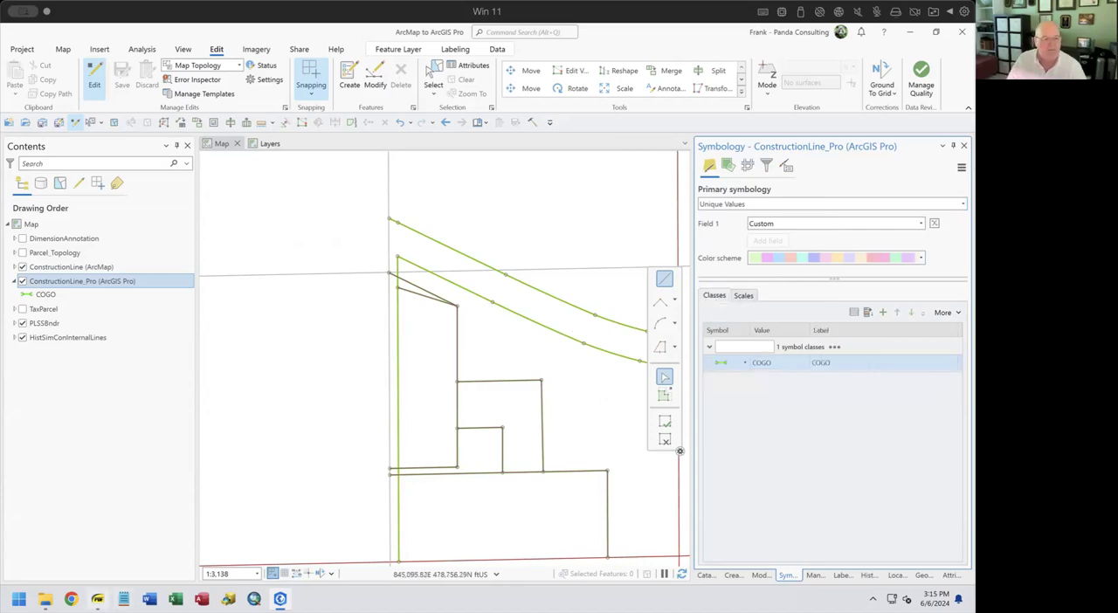
Switch to the ArcMap to ArcGIS Pro for Editors.pdf slides and look through the Map Tab, Edit Tab and Edit Tools pages
click(97, 599)
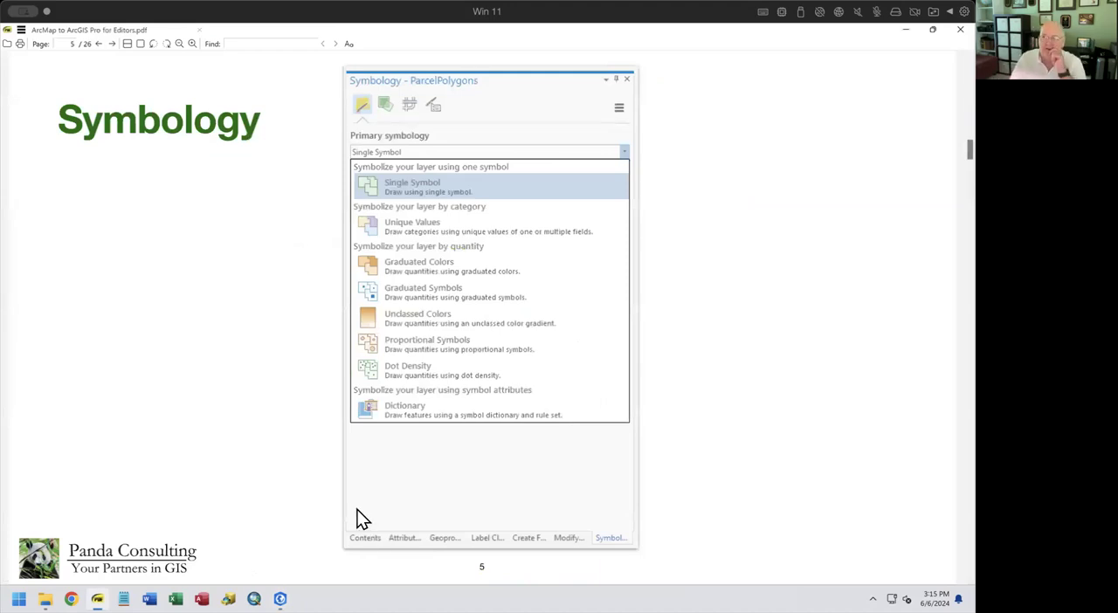
key(Page_Down)
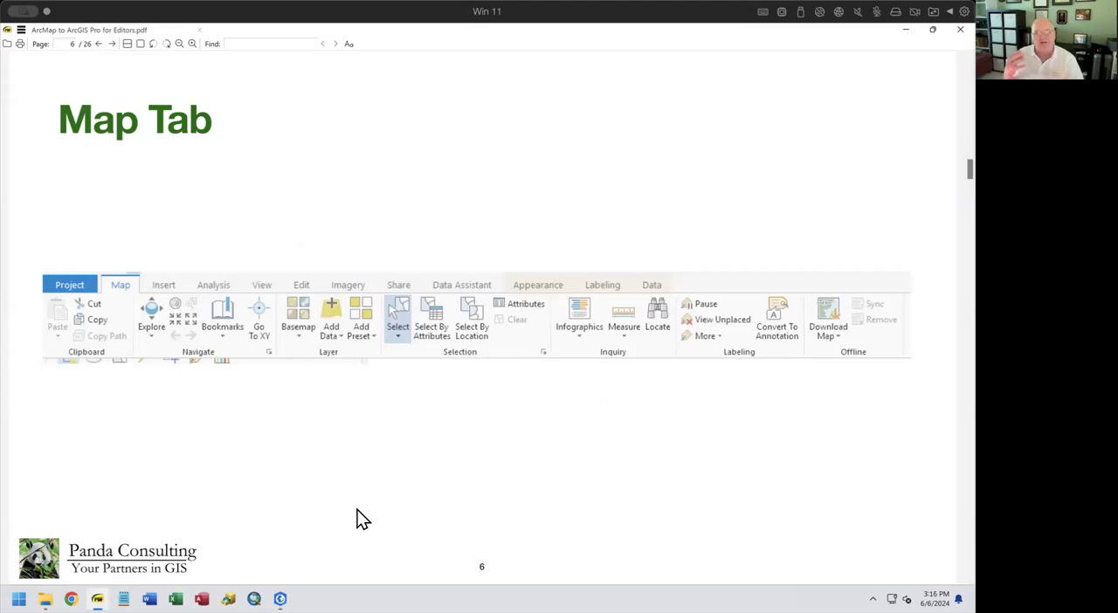
mouse_move(278, 598)
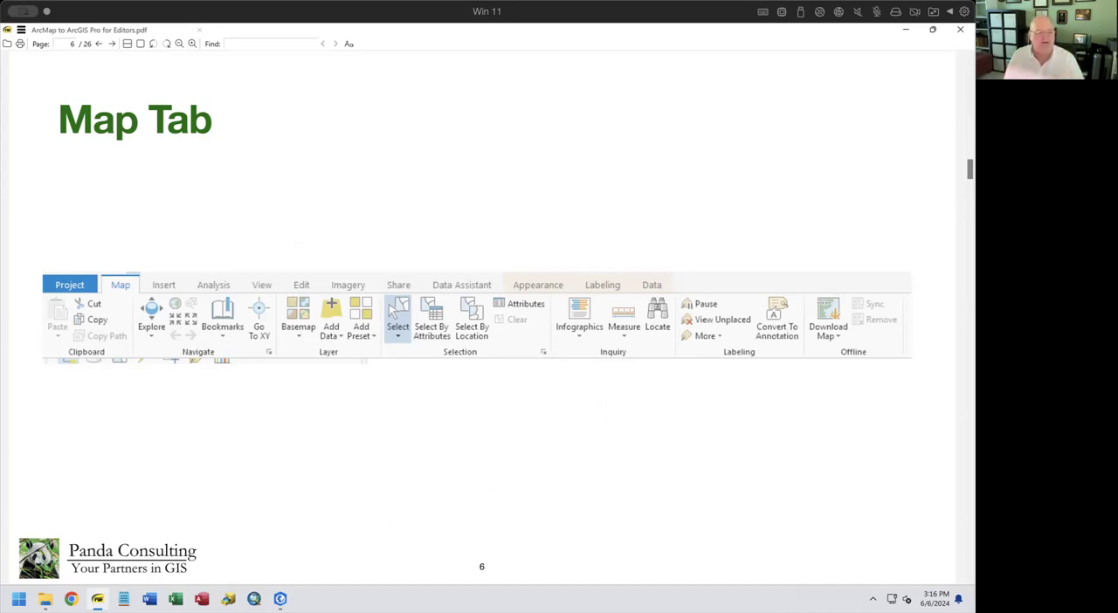
key(Page_Down)
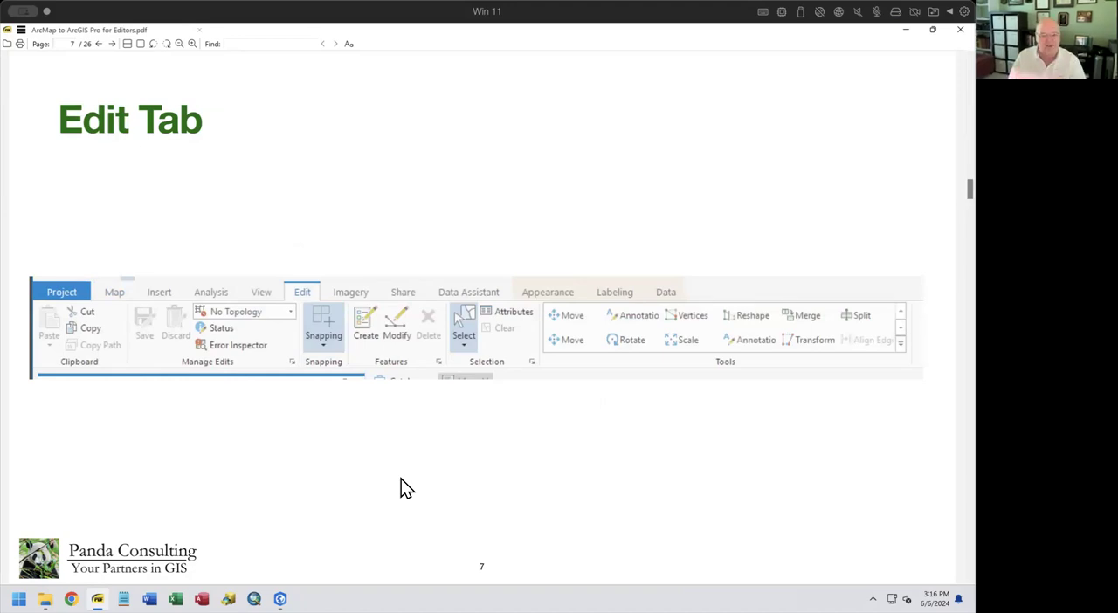
key(Page_Down)
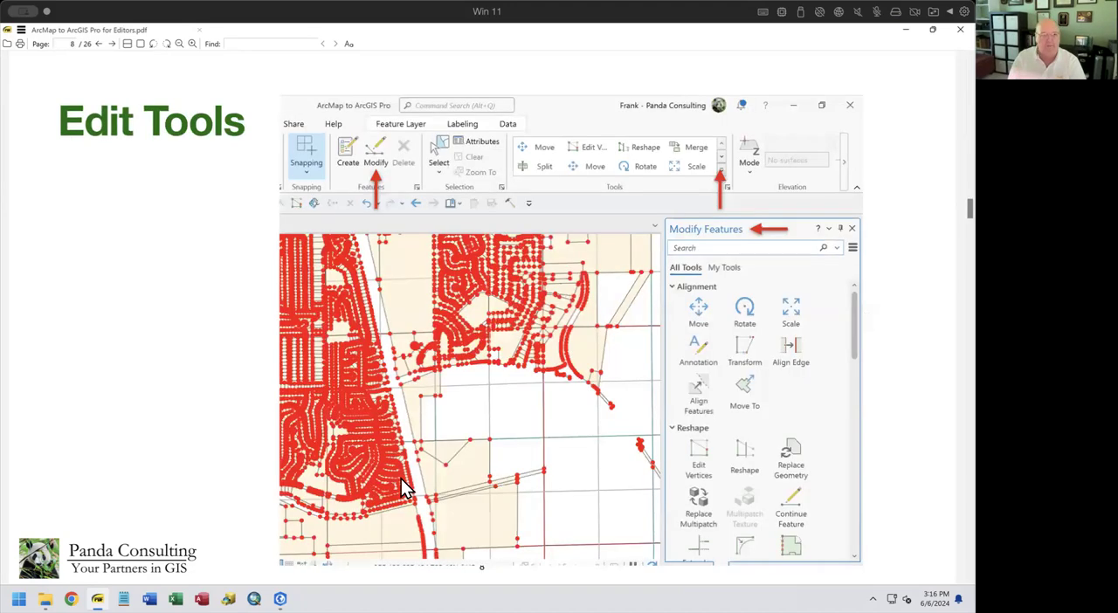
key(Page_Up)
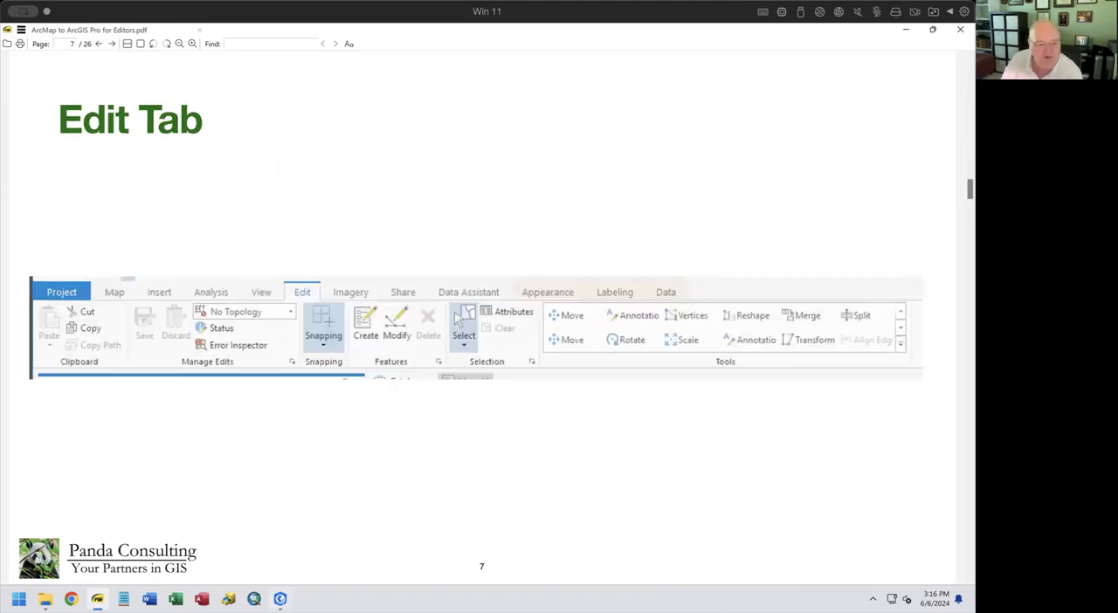
Switch back to ArcGIS Pro, turn on the TaxParcel layer and select the large parcel just south of the curved right-of-way
click(280, 599)
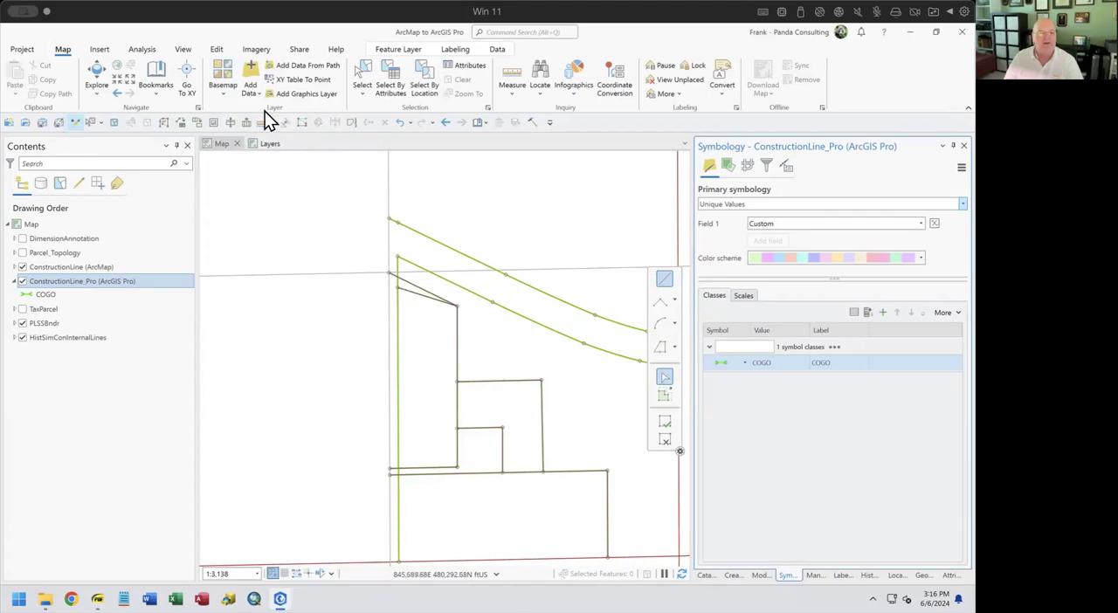
click(361, 75)
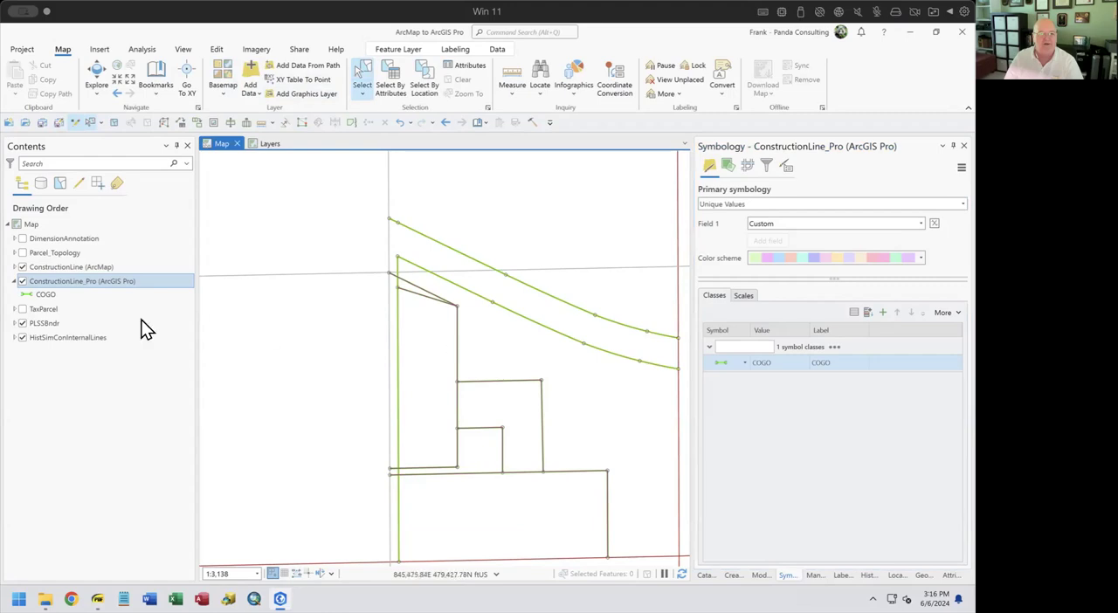
click(22, 310)
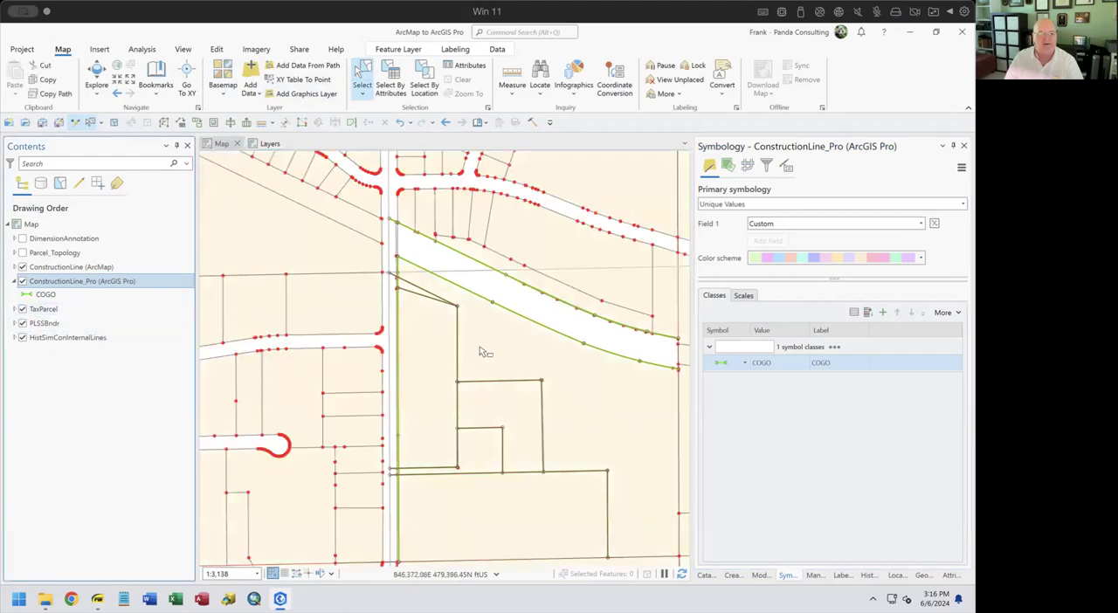
click(498, 375)
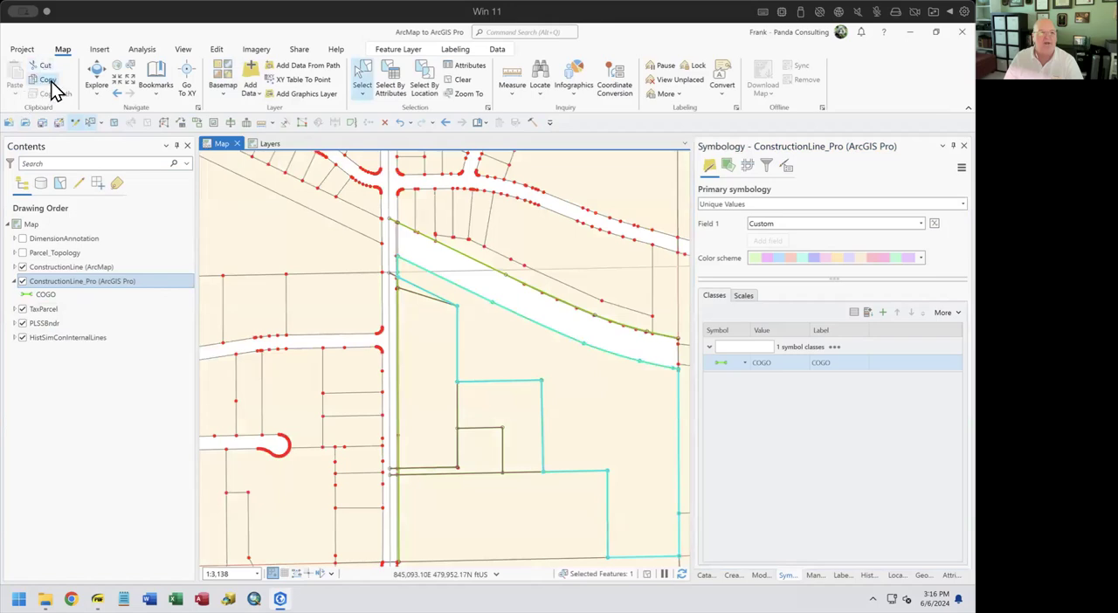
Copy the selected tax parcel and review the target templates offered by Paste Special, closing it without pasting
click(39, 80)
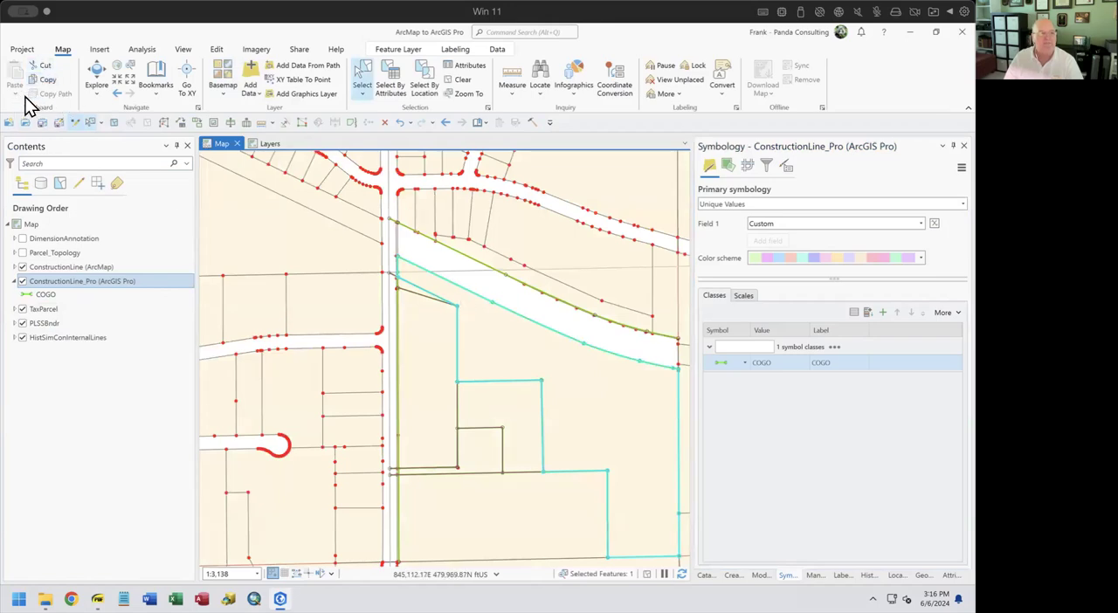
click(15, 103)
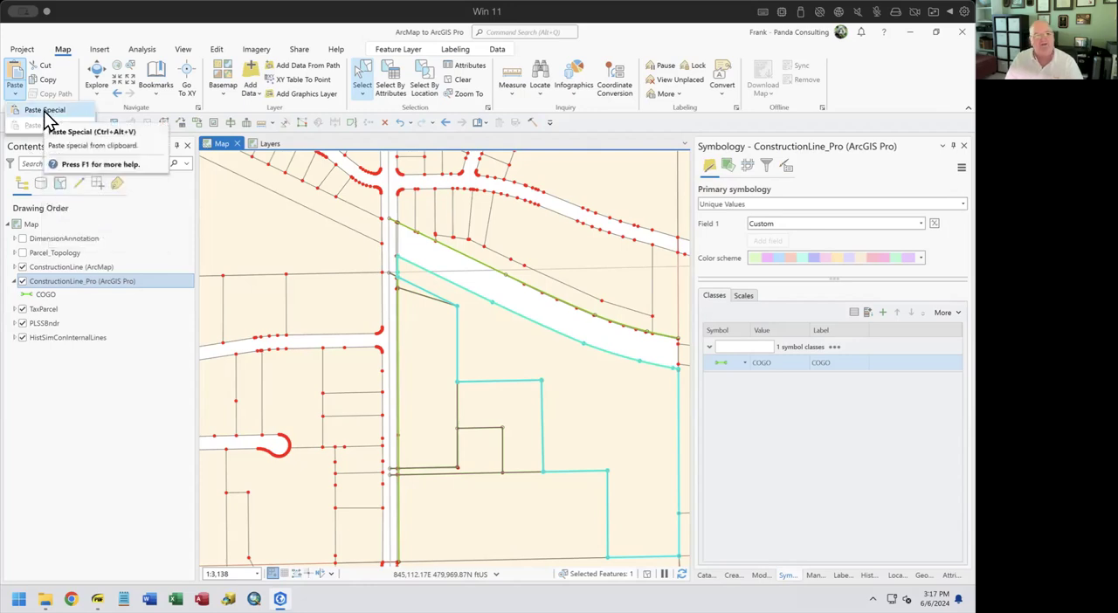
click(46, 118)
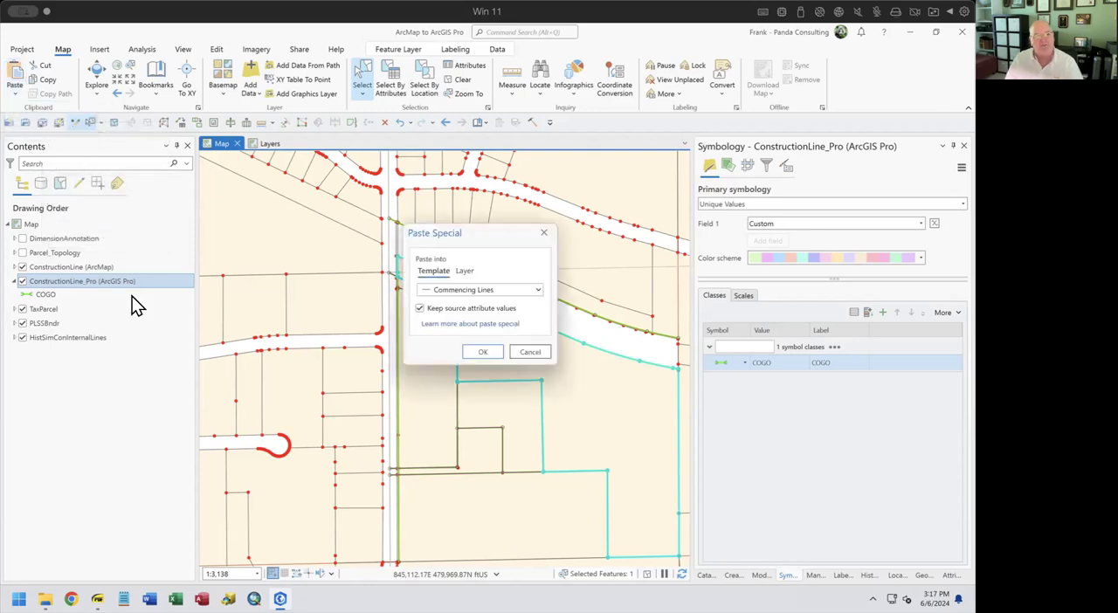
click(539, 300)
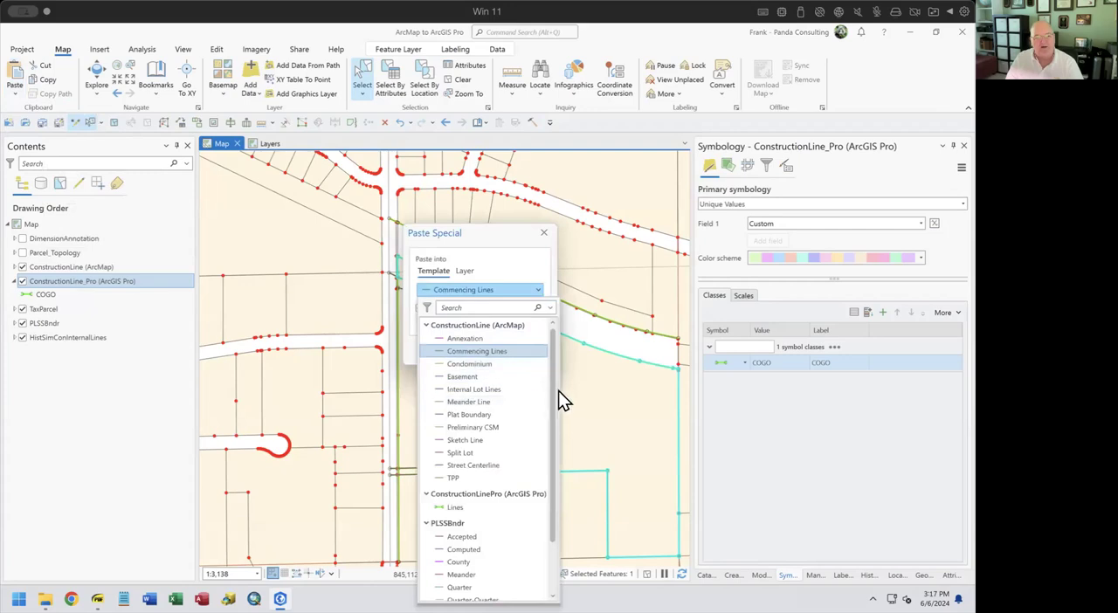
drag(554, 393, 554, 449)
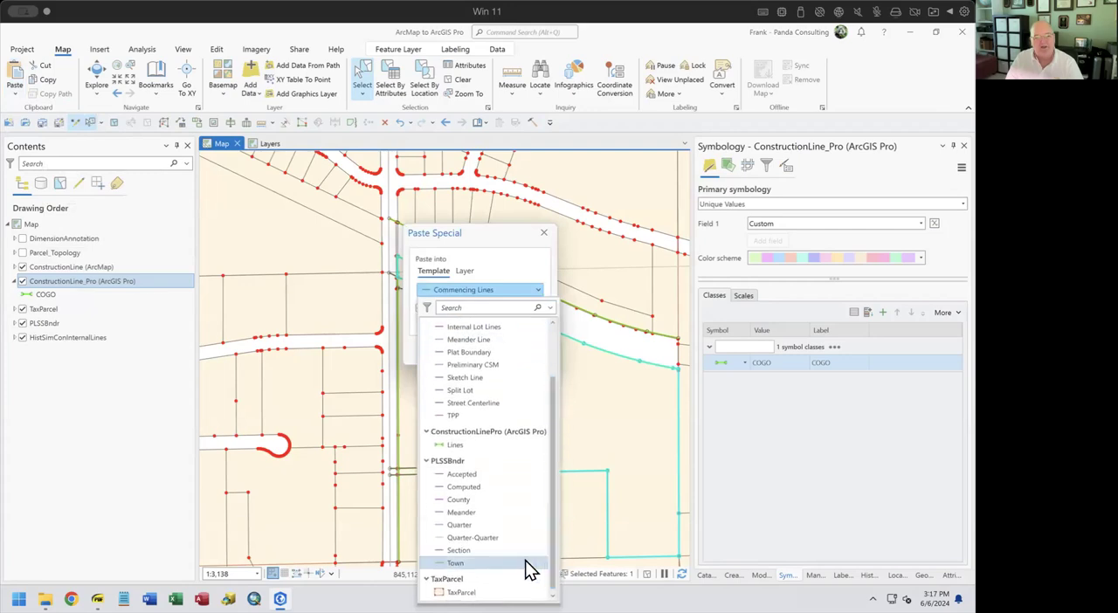
click(545, 237)
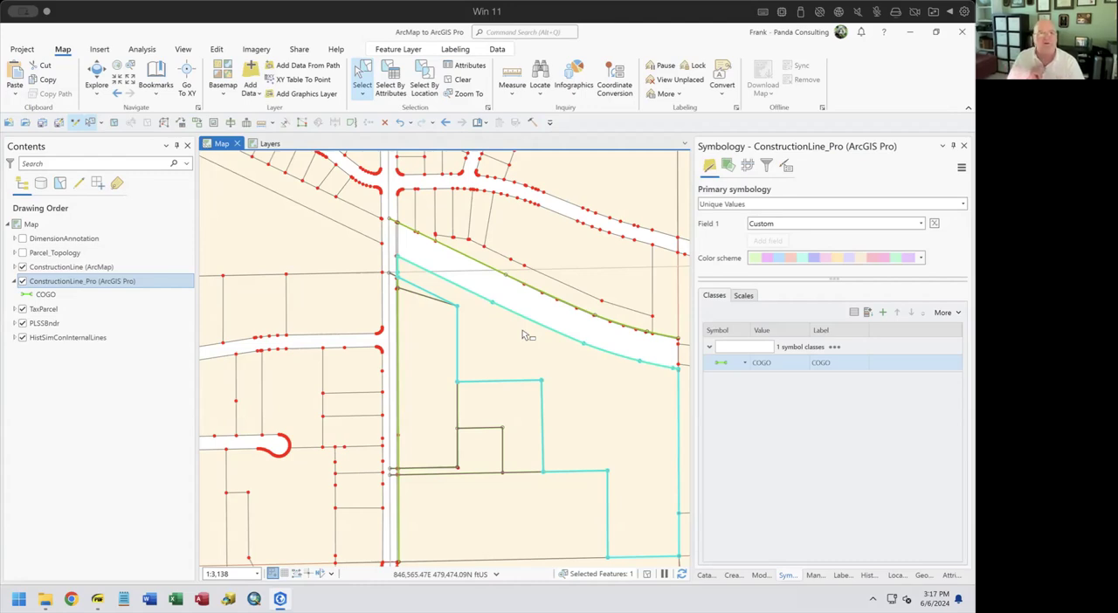
In the editor's field mapping settings, set both the source and the target layer to TaxParcel
click(217, 51)
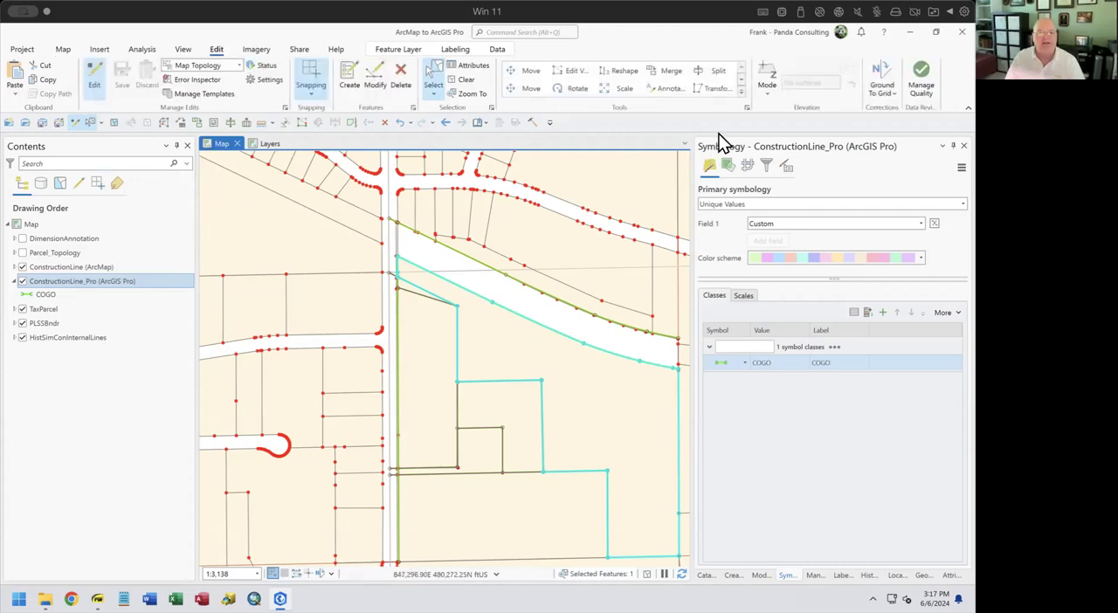
click(747, 107)
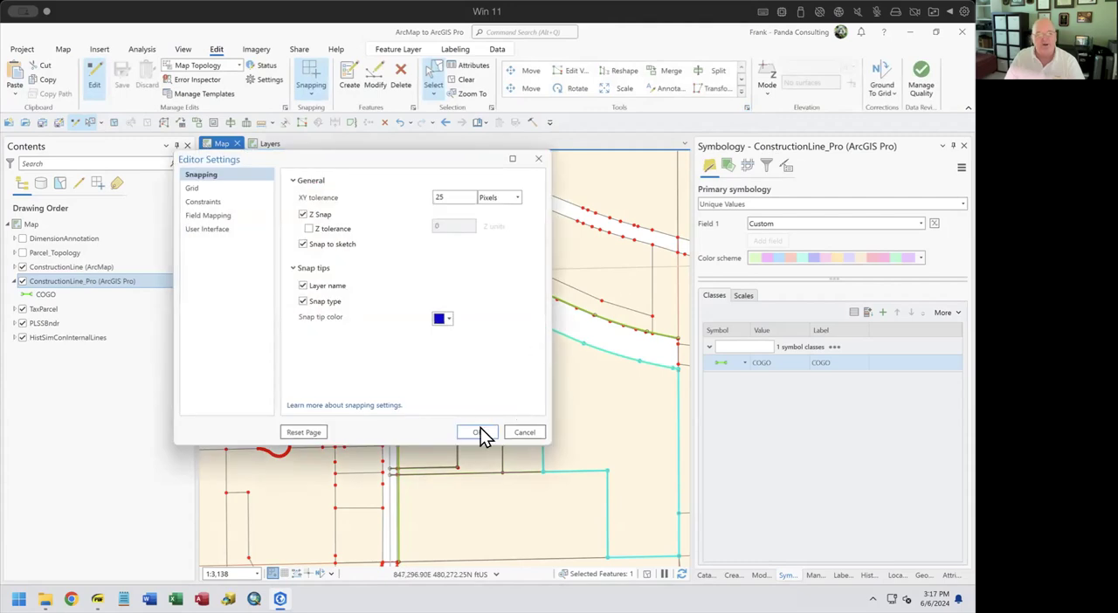
click(212, 217)
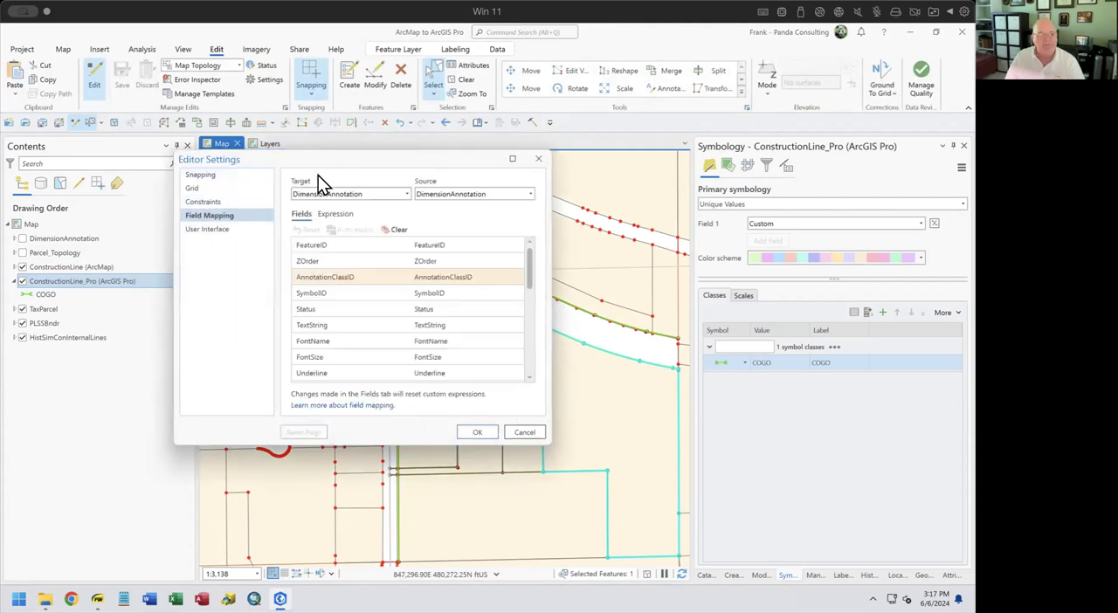
drag(326, 166, 467, 177)
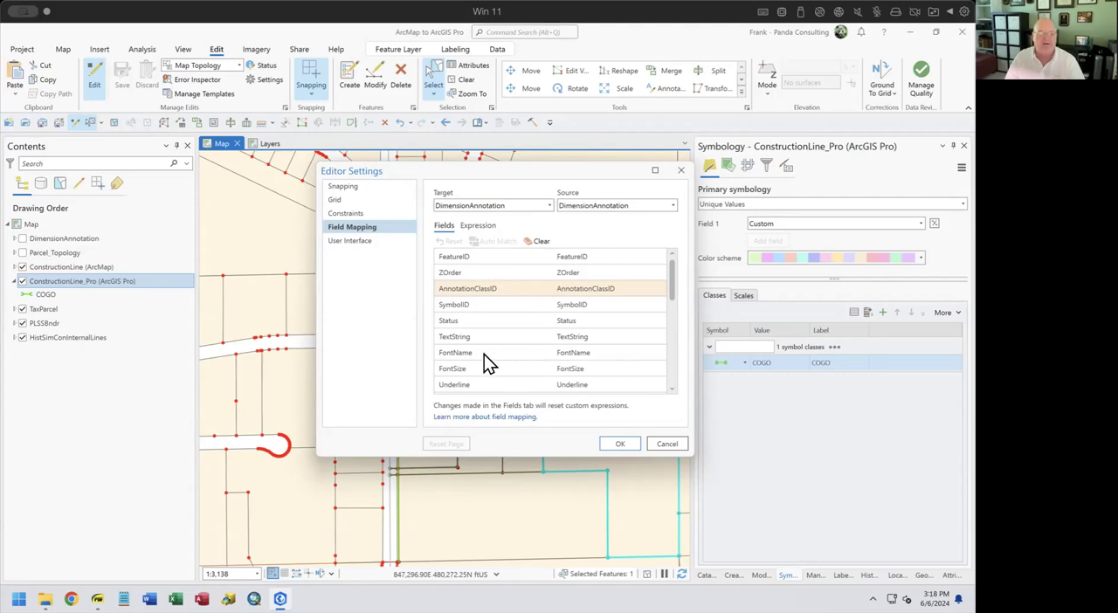
mouse_move(483, 355)
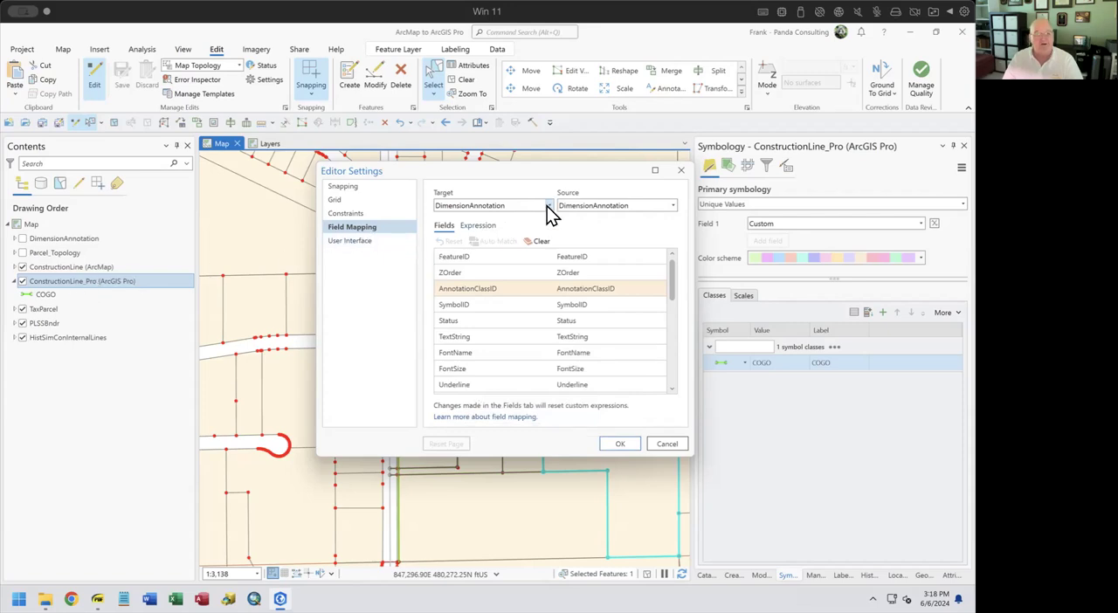
click(672, 207)
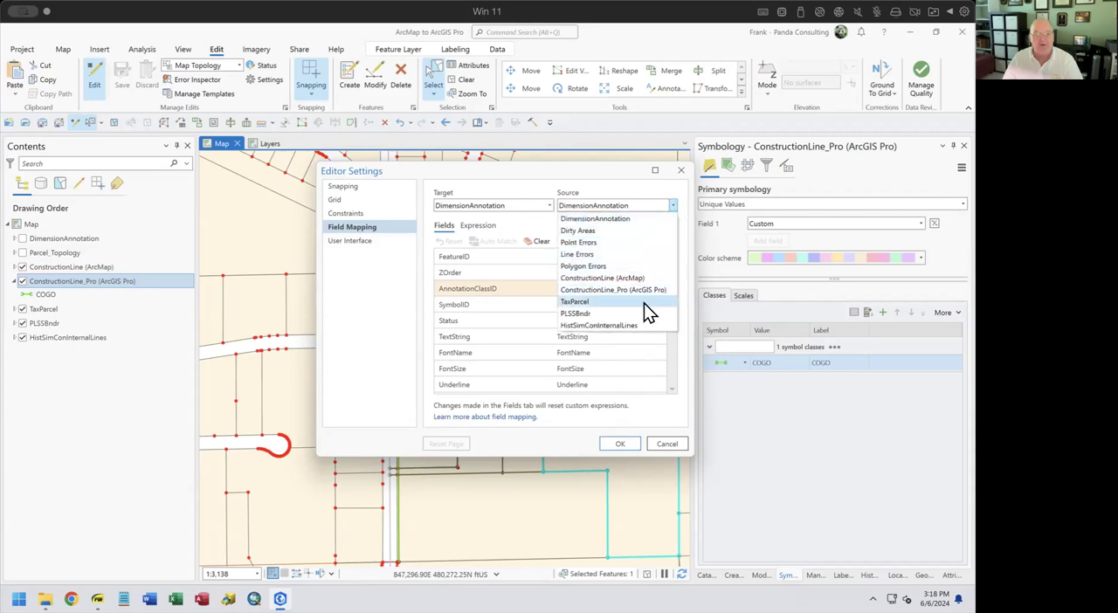
click(622, 302)
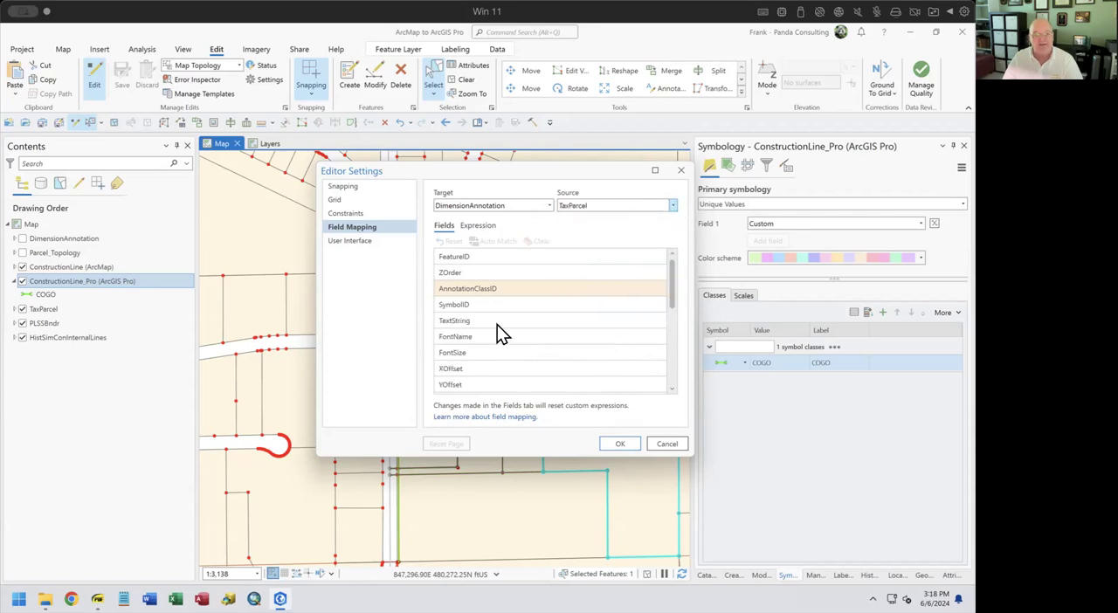
click(540, 207)
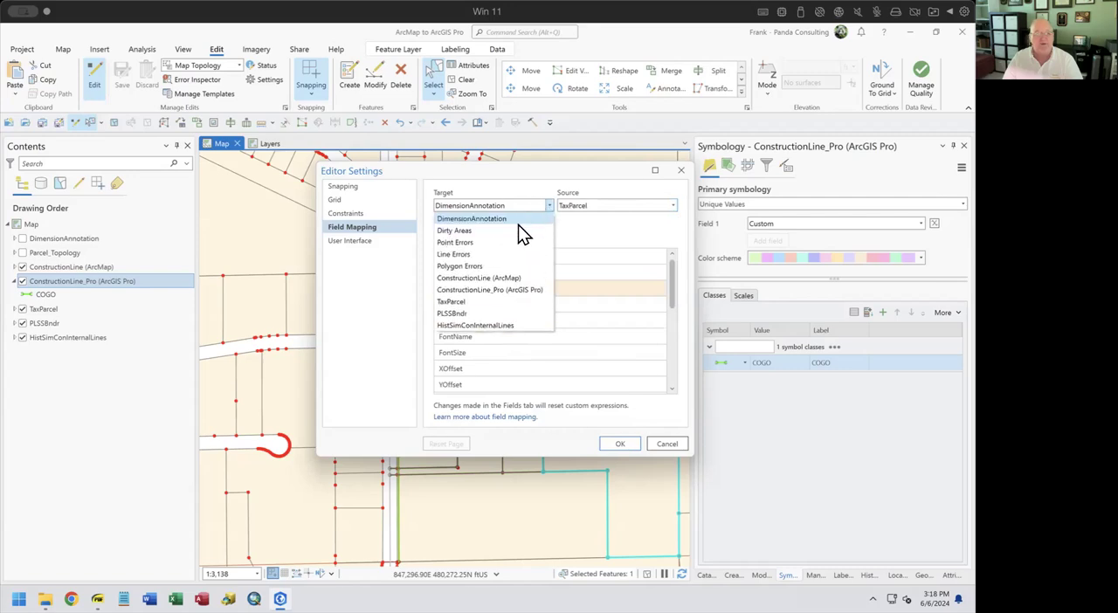
click(498, 301)
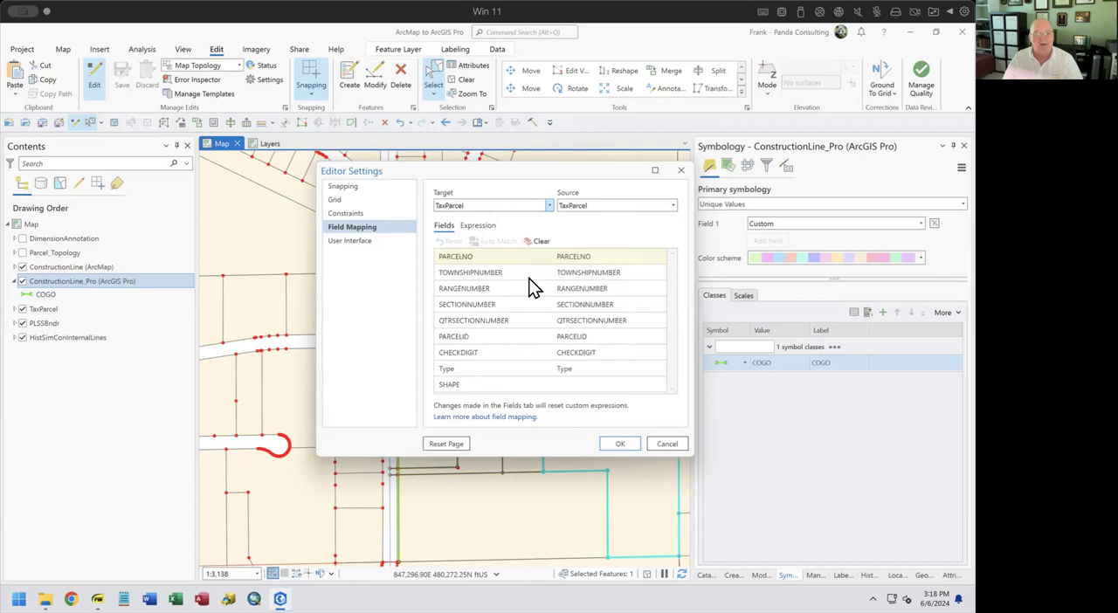
Check the source field matched to PARCELNO and close the editor settings without saving
click(483, 259)
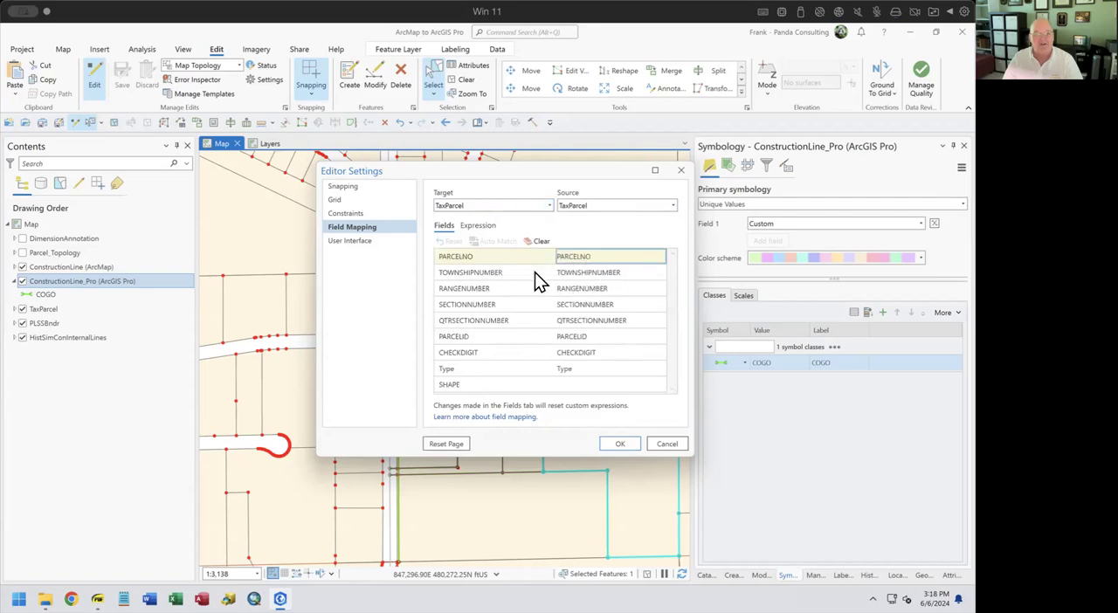
click(668, 444)
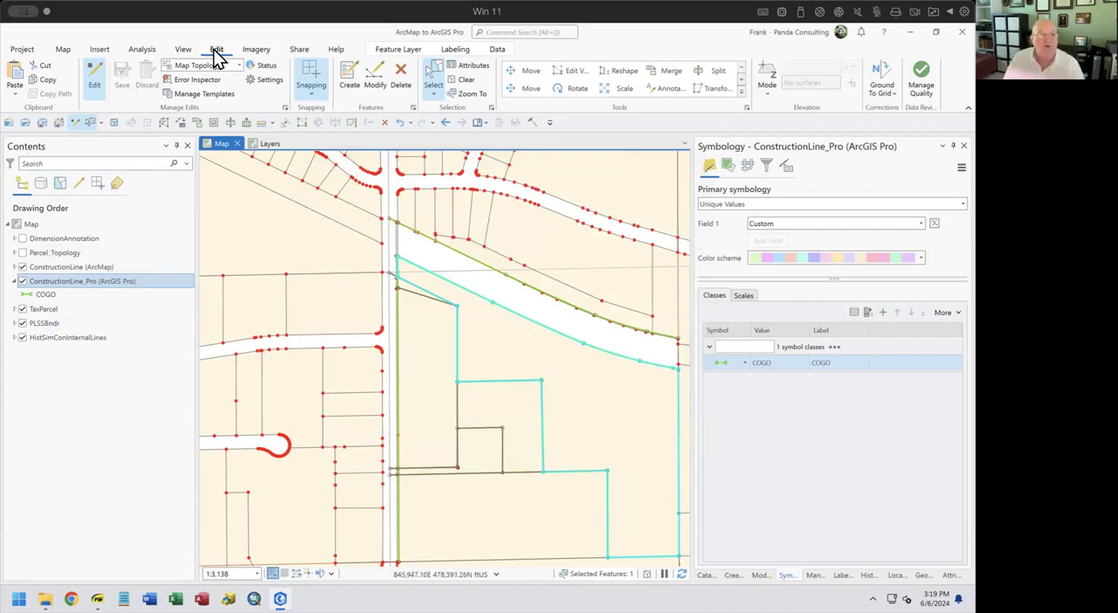
Look over the map's saved bookmarks and the commands for creating, managing, exporting and importing bookmarks
click(63, 49)
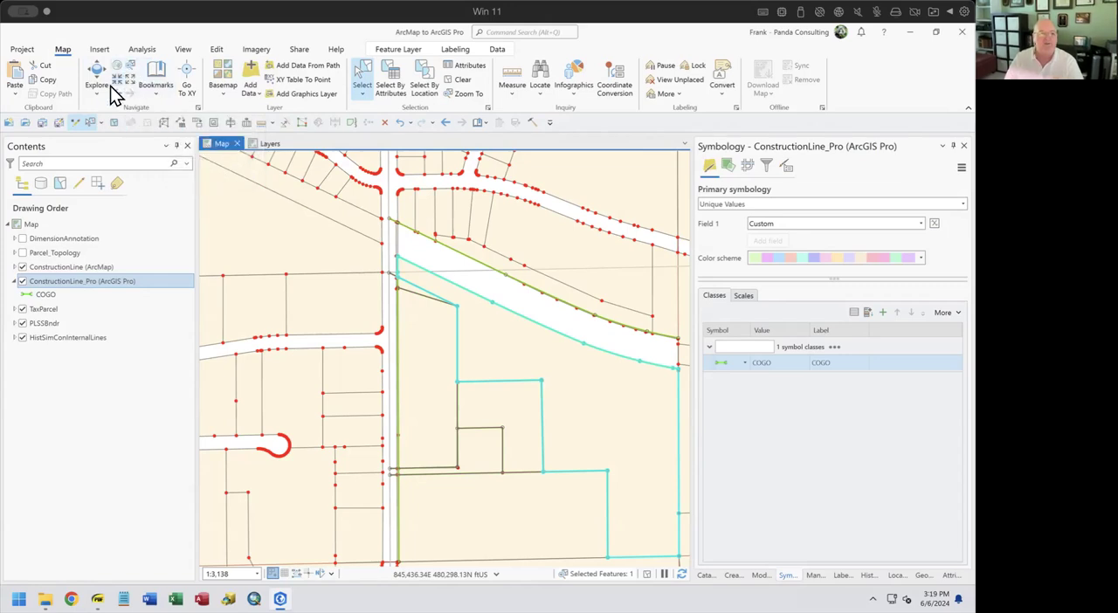
click(156, 95)
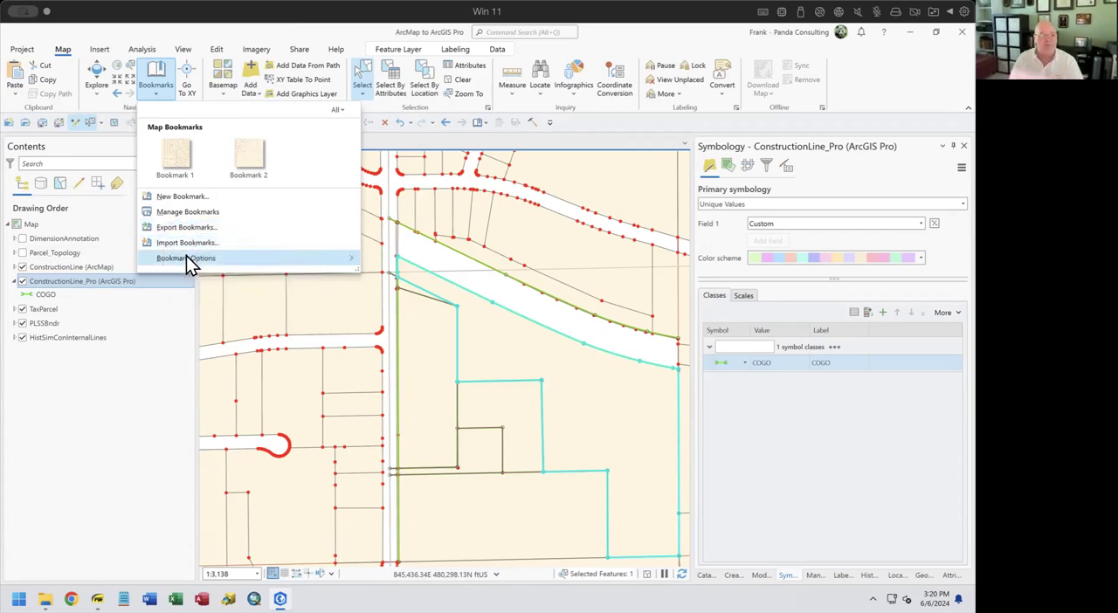
mouse_move(206, 260)
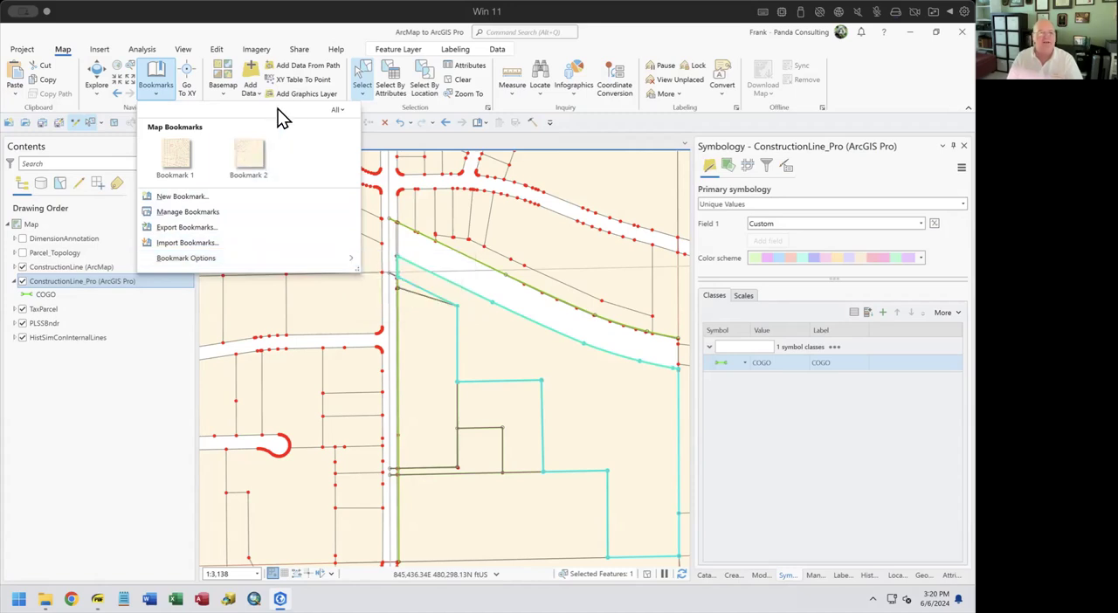
click(132, 338)
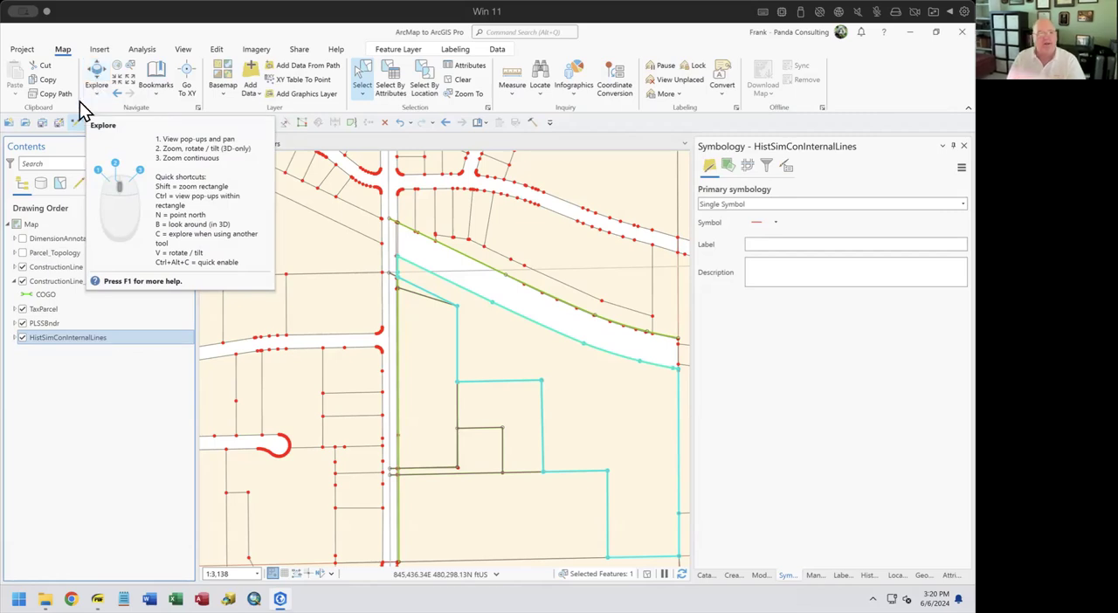
Switch the Explore tool's pop-up source to Topmost Layer and after that to Visible Layers
click(97, 97)
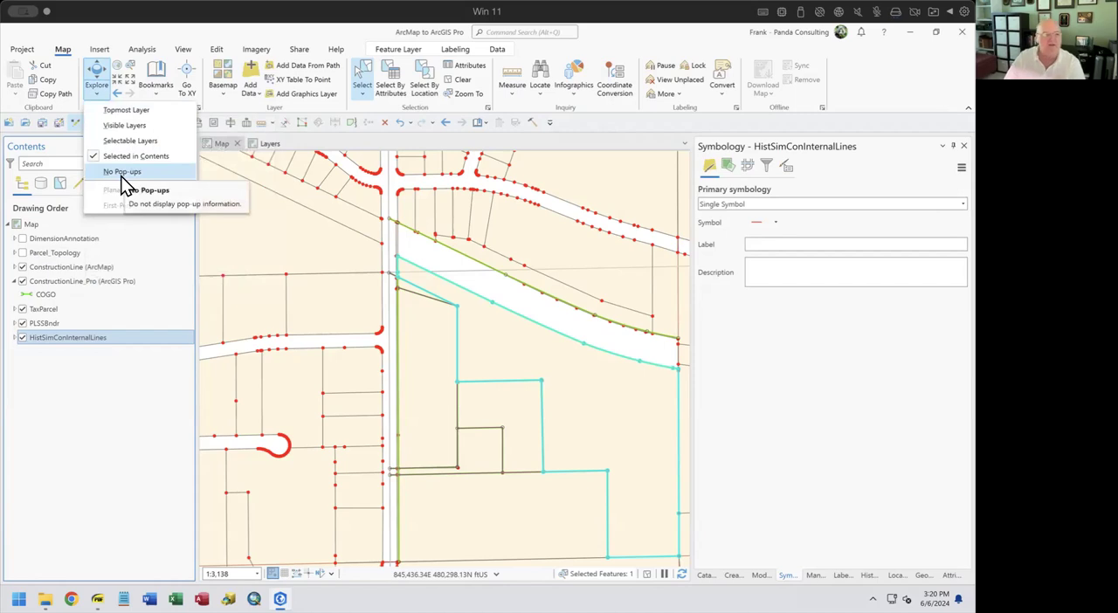
click(136, 110)
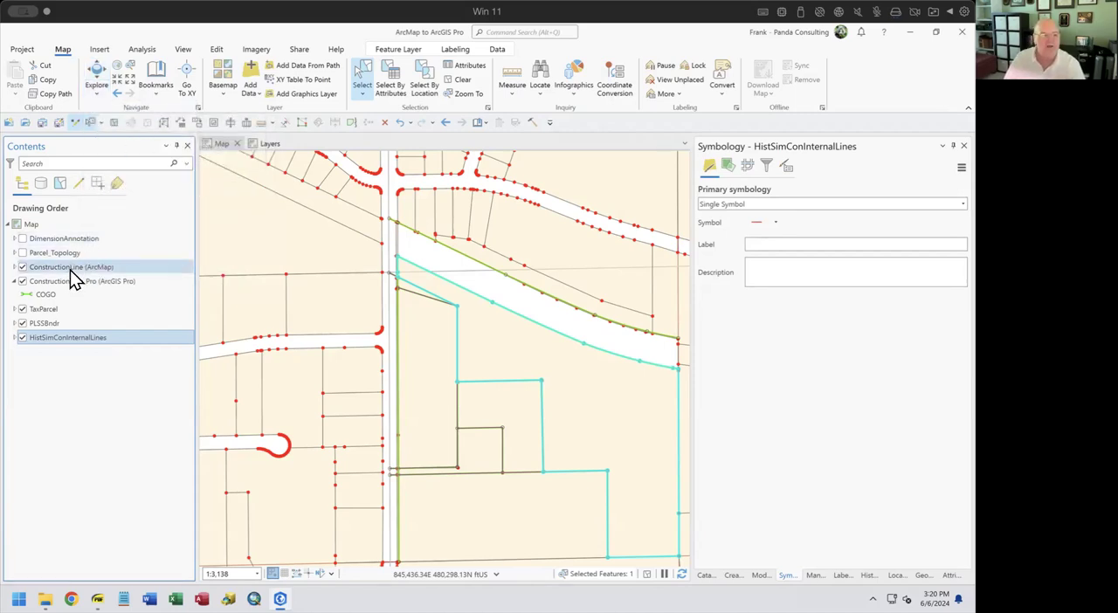
click(97, 94)
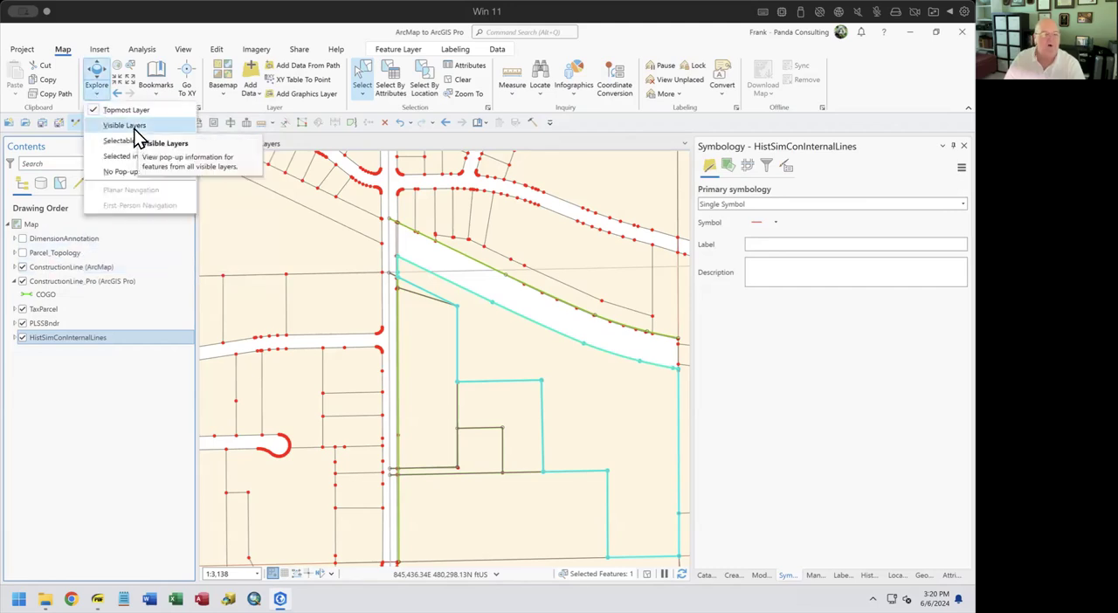
click(131, 125)
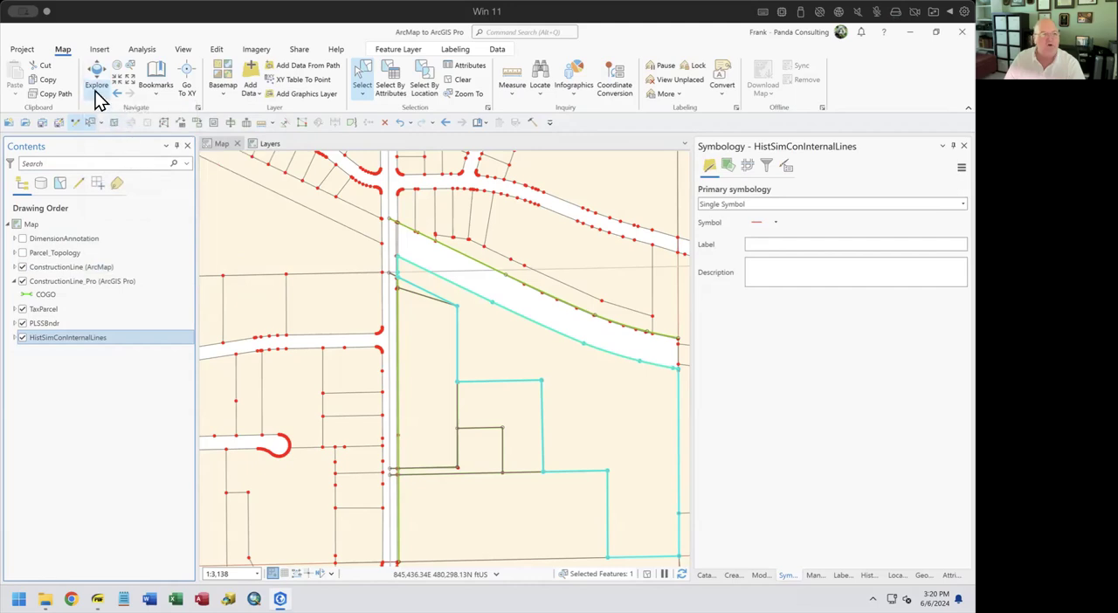
Set the Explore tool's pop-ups to Selected in Contents and make TaxParcel the selected layer
click(96, 94)
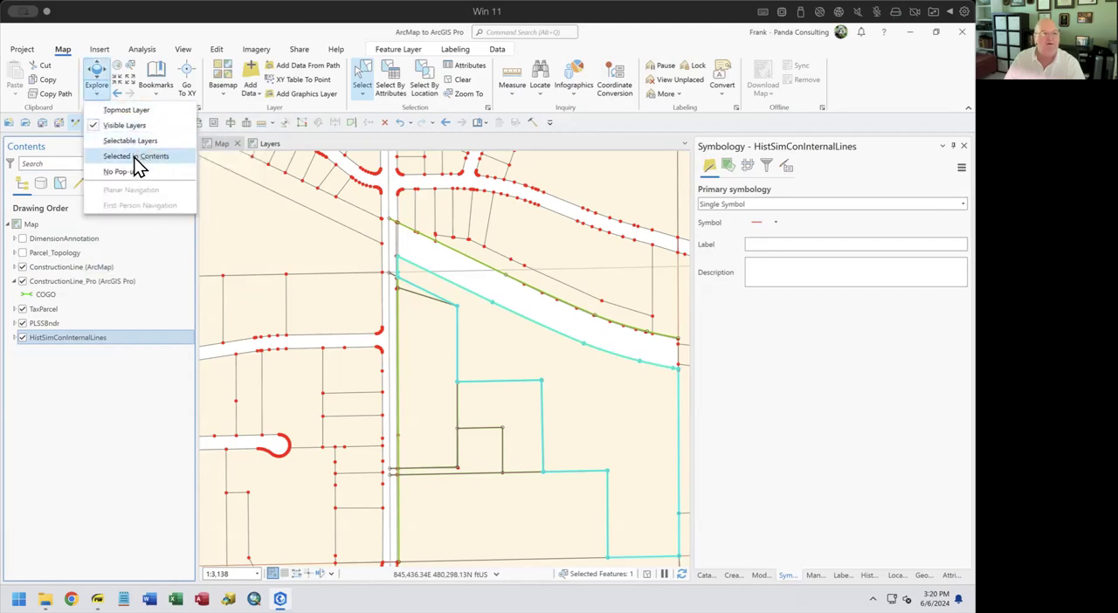
click(135, 164)
click(63, 308)
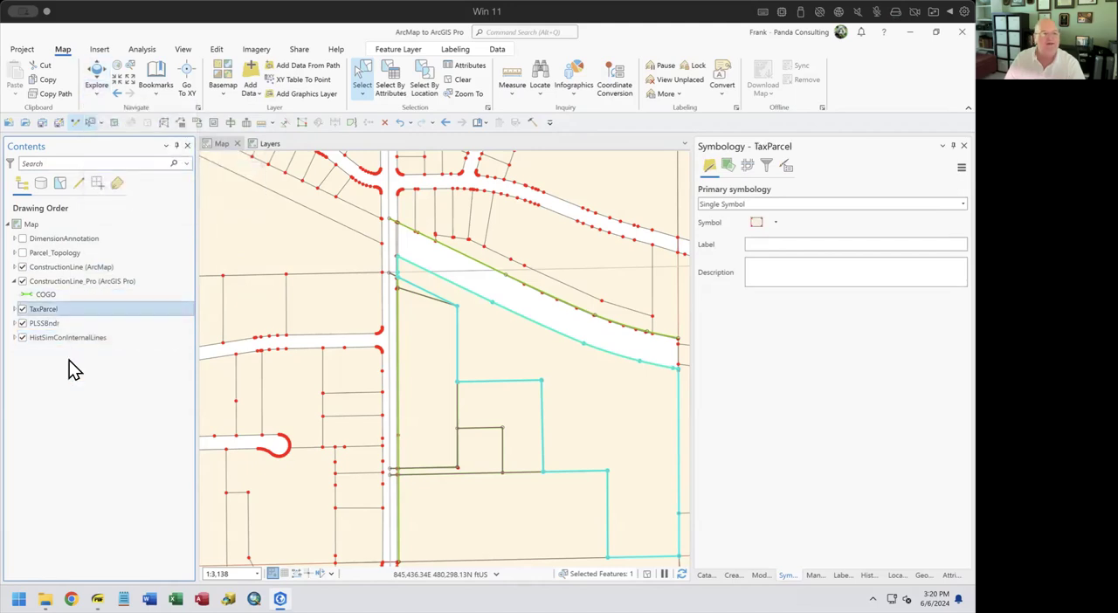
Explore the large parcel south of the curved right-of-way to view its pop-up attributes, and close the pop-up
click(97, 94)
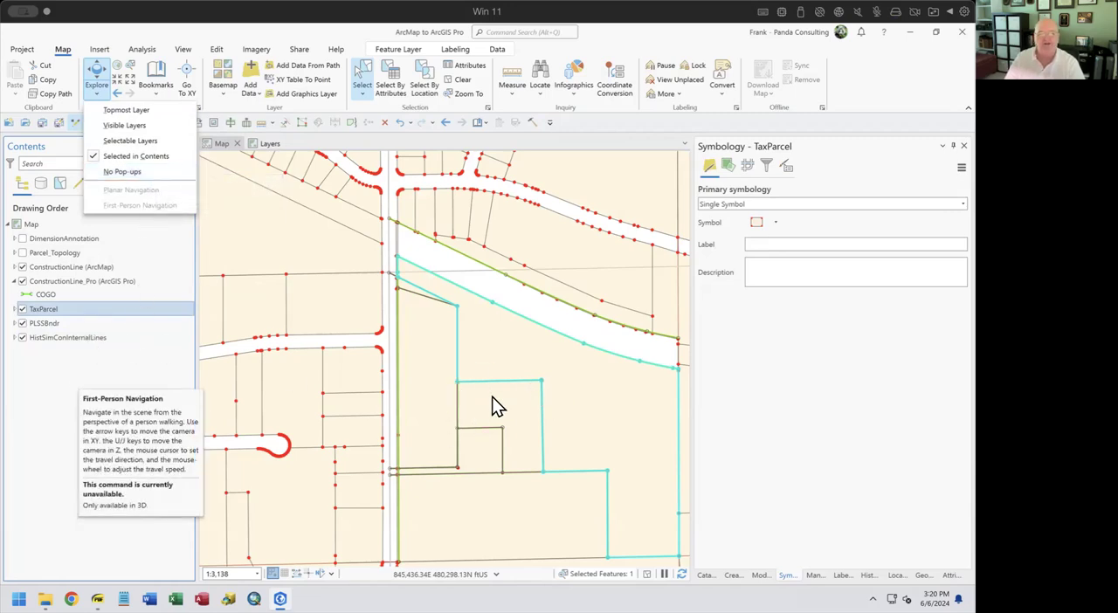
click(96, 81)
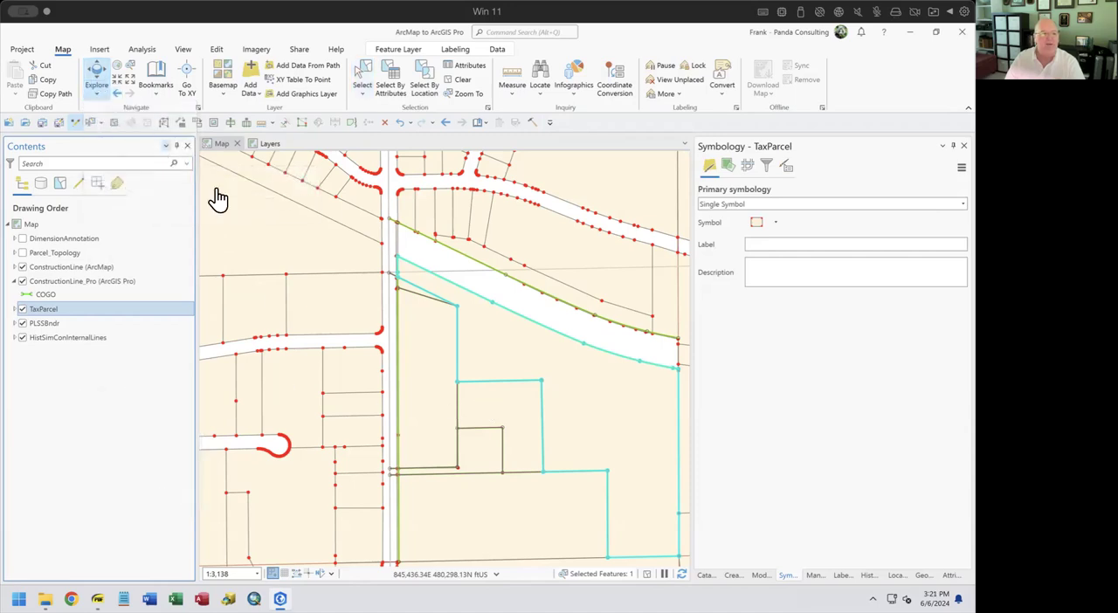
click(591, 424)
click(512, 452)
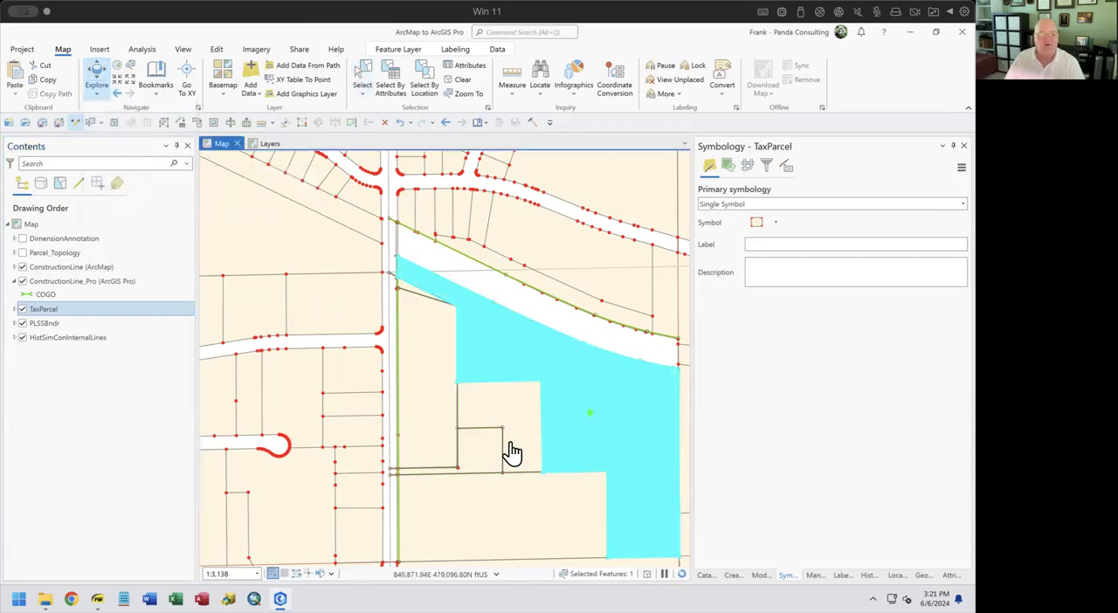
drag(731, 142, 380, 96)
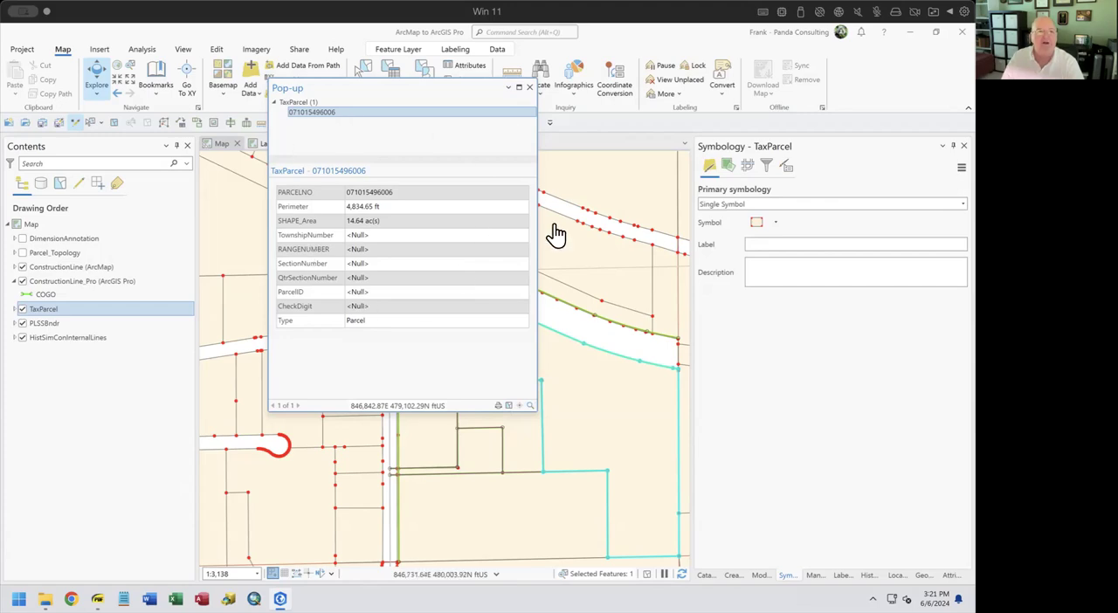
click(529, 88)
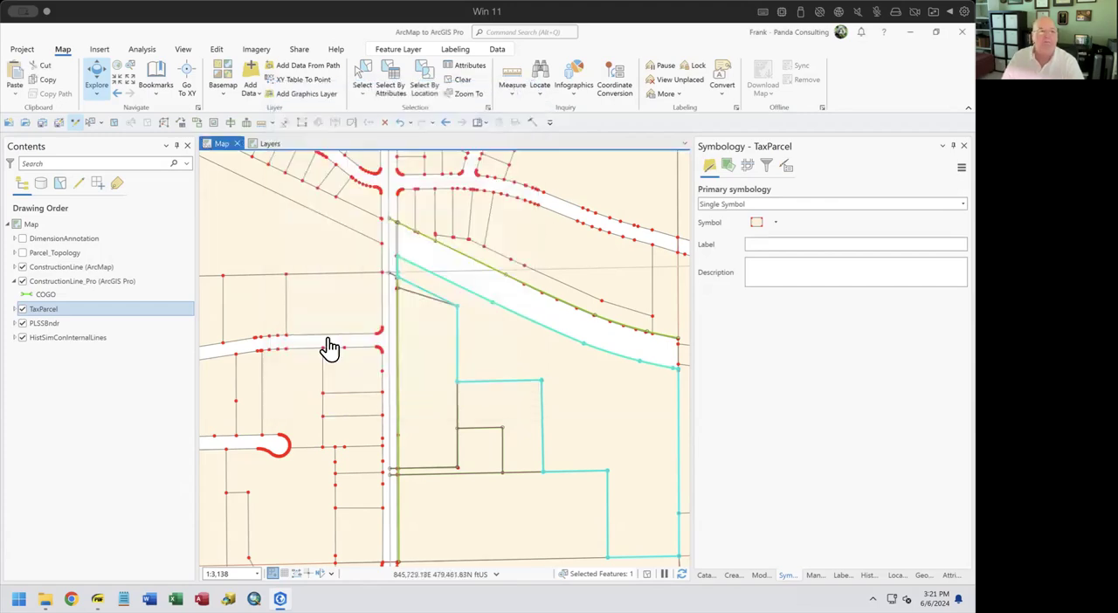
Open the pop-up configuration for the TaxParcel layer and dock it together with the Symbology pane
right_click(114, 316)
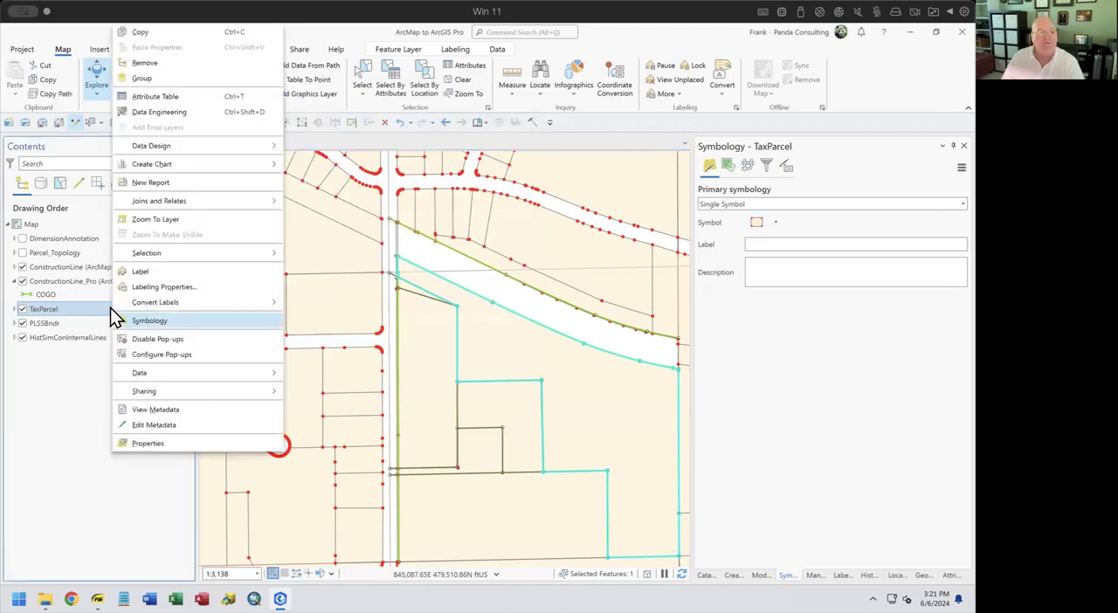
click(176, 354)
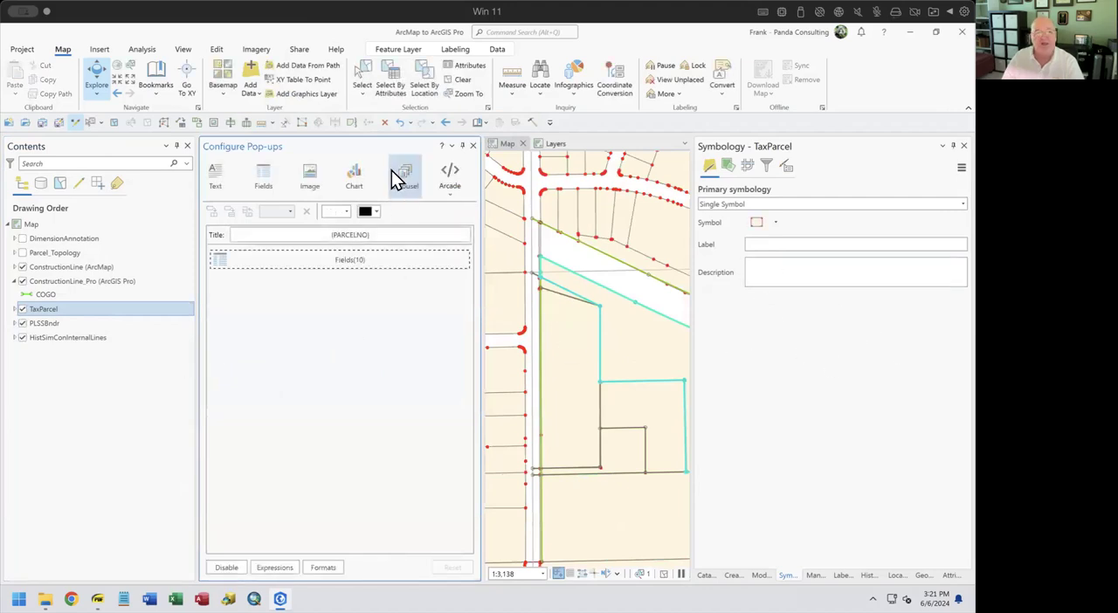
drag(428, 148, 835, 362)
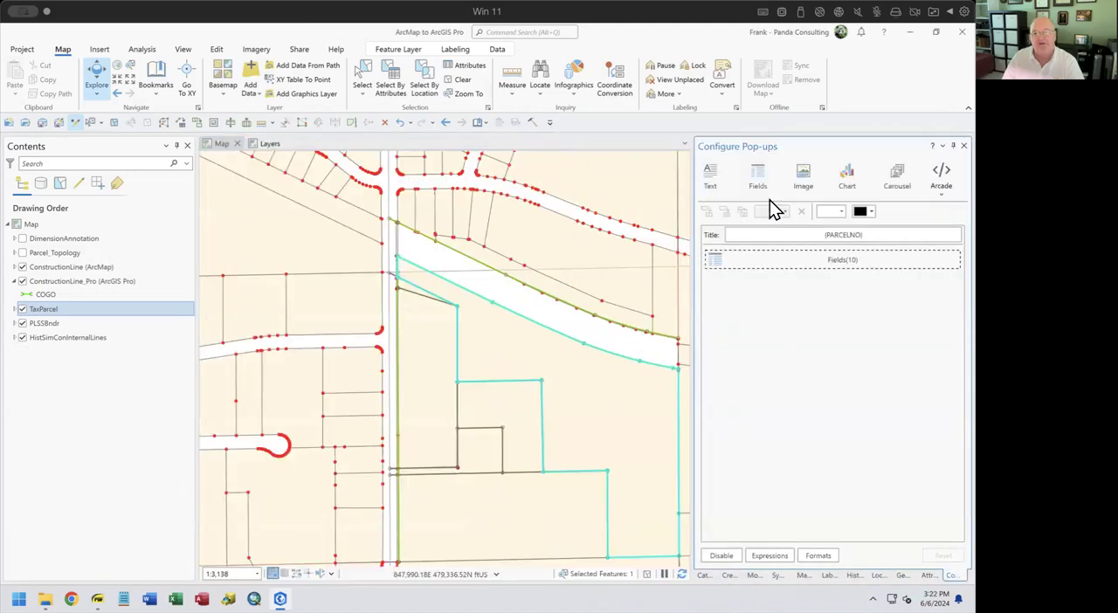
Try adding two text elements and a second fields element to the TaxParcel pop-up, and delete the added elements
click(715, 180)
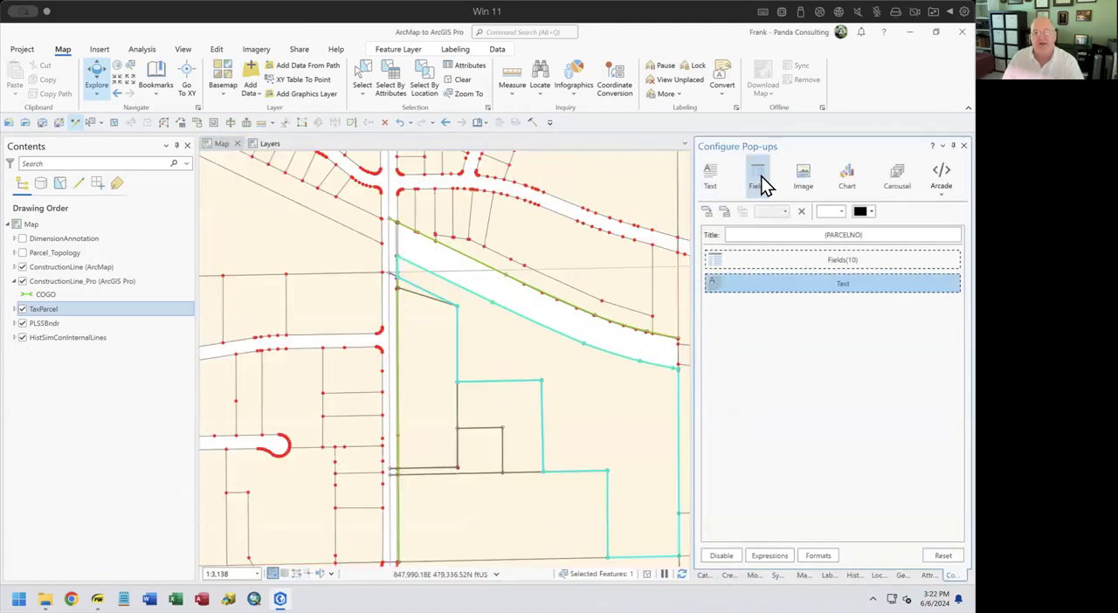
click(761, 183)
click(715, 184)
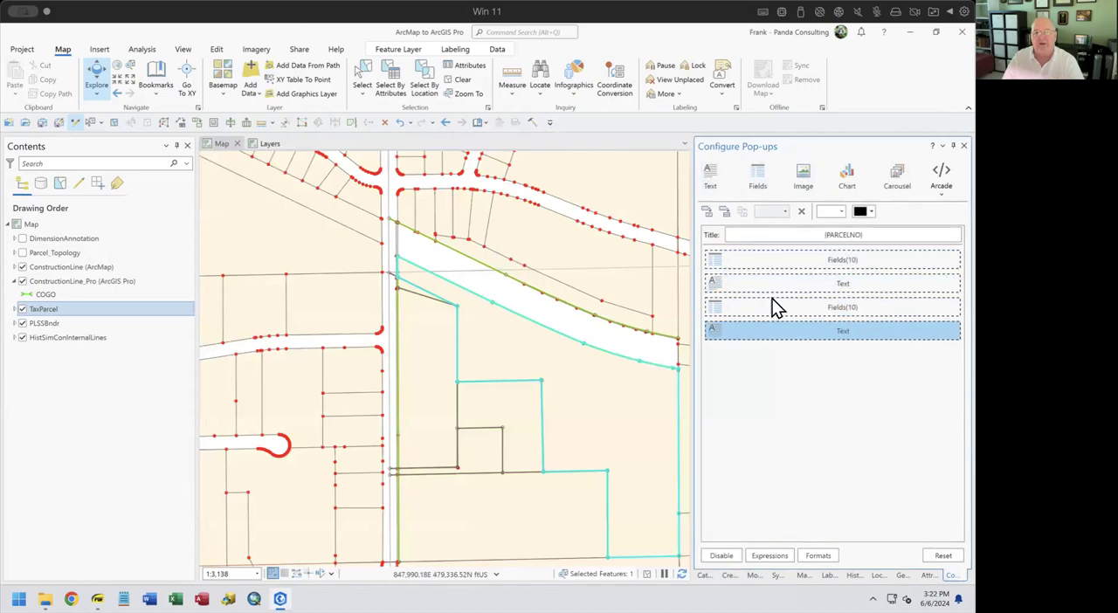
click(955, 280)
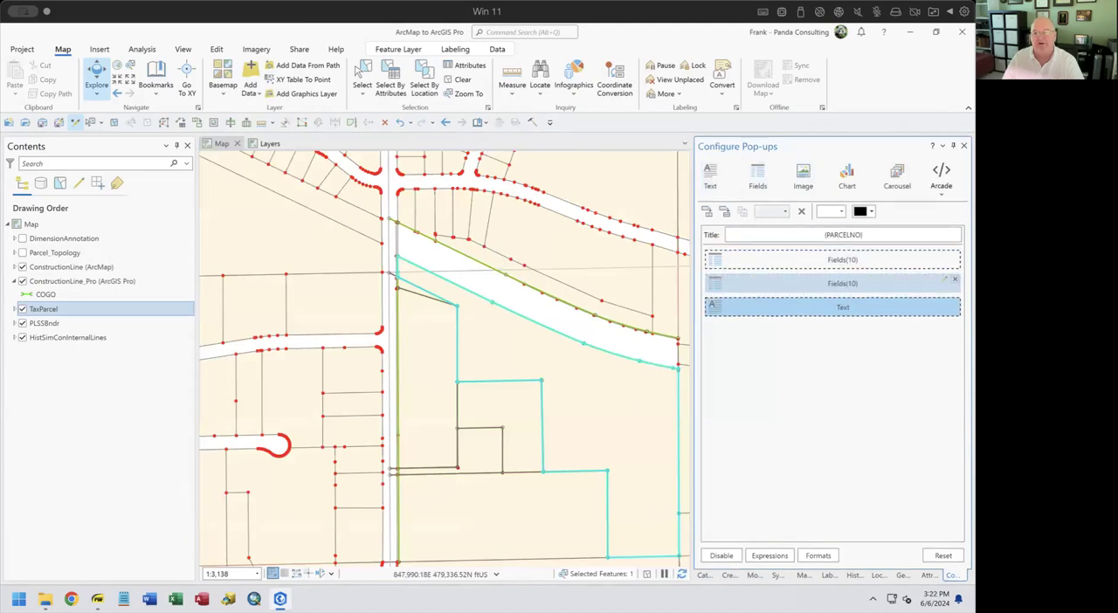
click(955, 280)
click(954, 280)
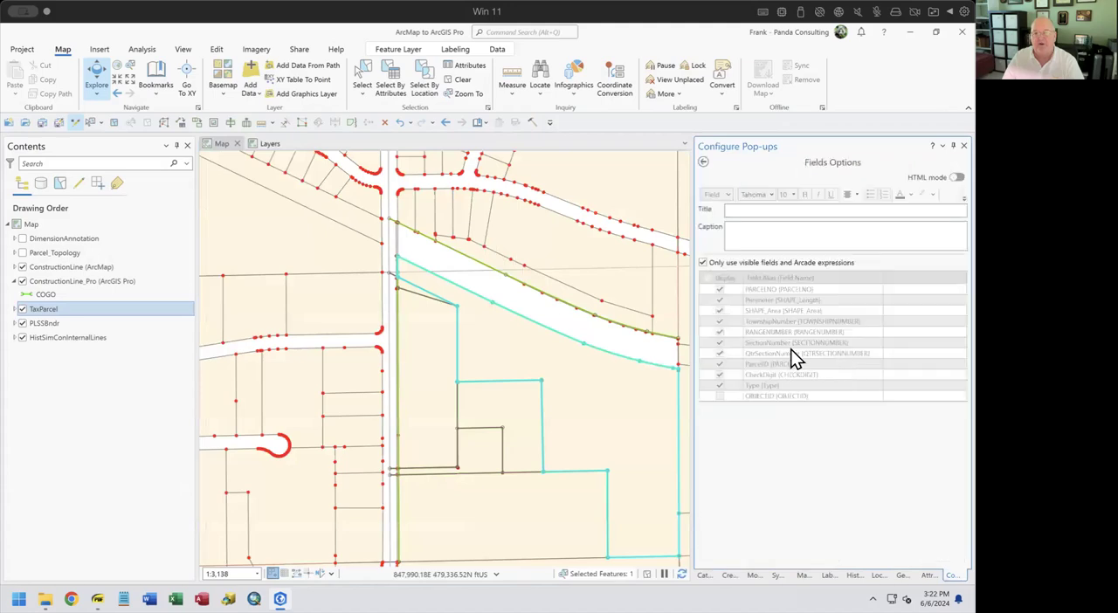
Review the display options of the TaxParcel pop-up's fields element and close the pop-up configuration
click(704, 163)
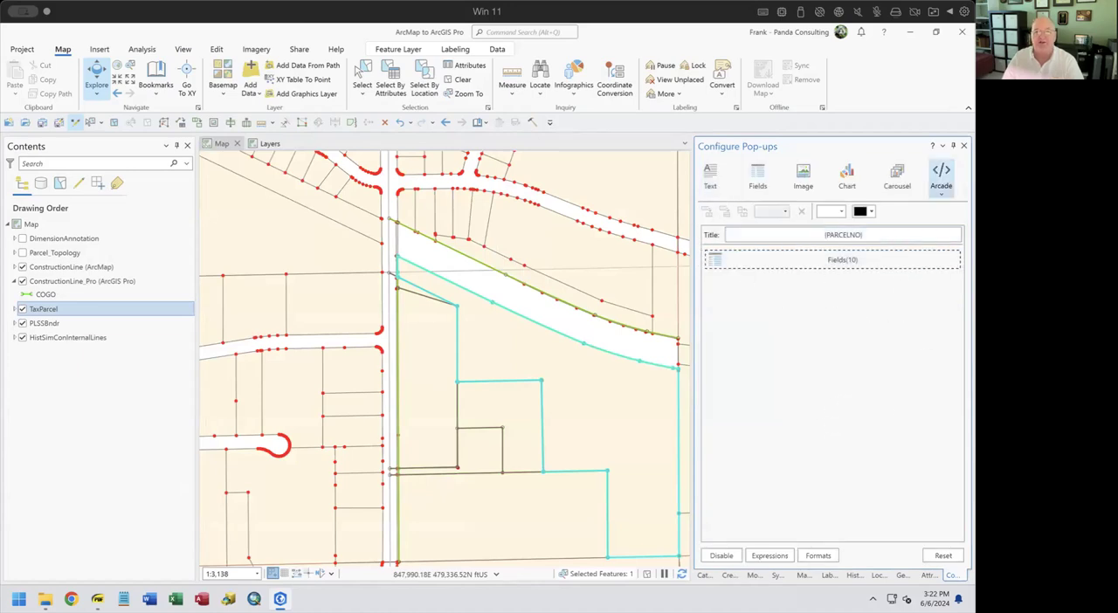
click(963, 146)
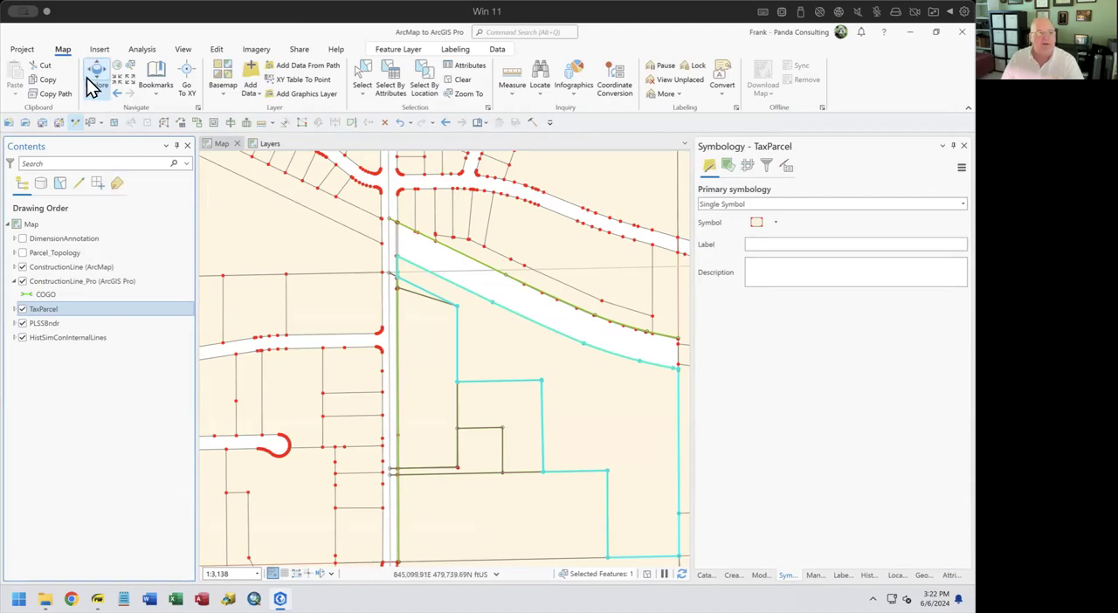
Browse the 2D basemap gallery and add the Imagery Hybrid basemap beneath the parcel layers
click(221, 96)
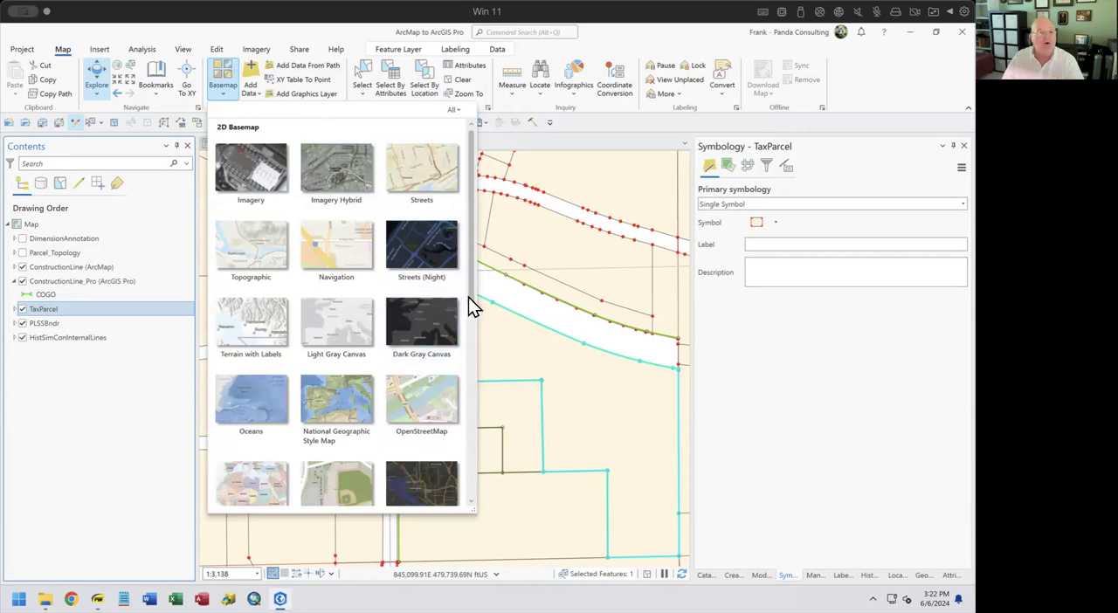
mouse_move(475, 307)
mouse_down()
mouse_move(461, 505)
mouse_move(454, 231)
mouse_move(479, 494)
mouse_up()
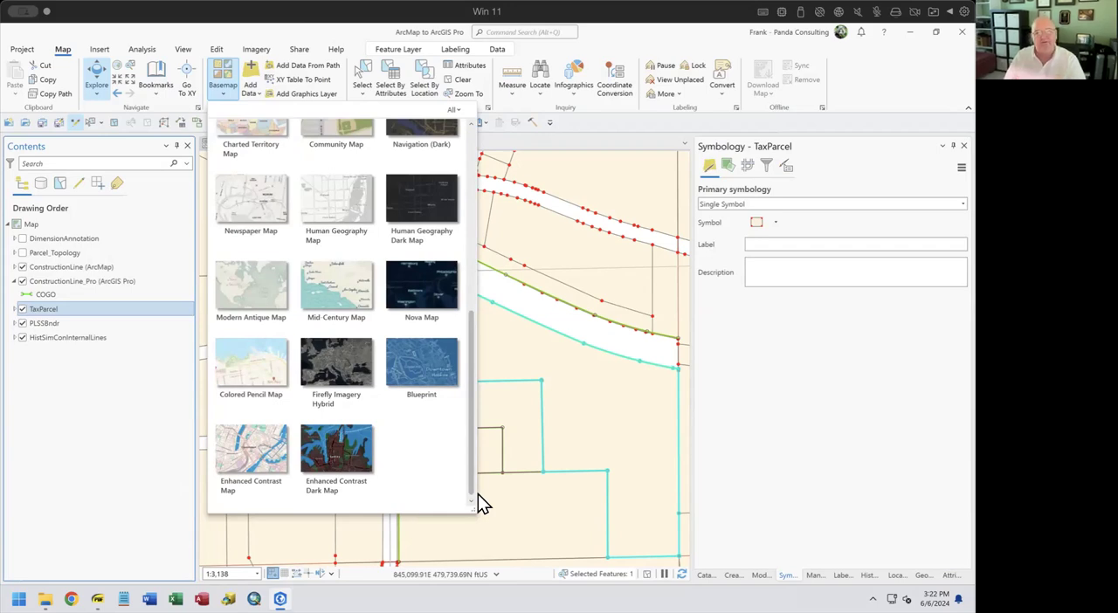
scroll(367, 334, up, 2)
scroll(361, 334, up, 1)
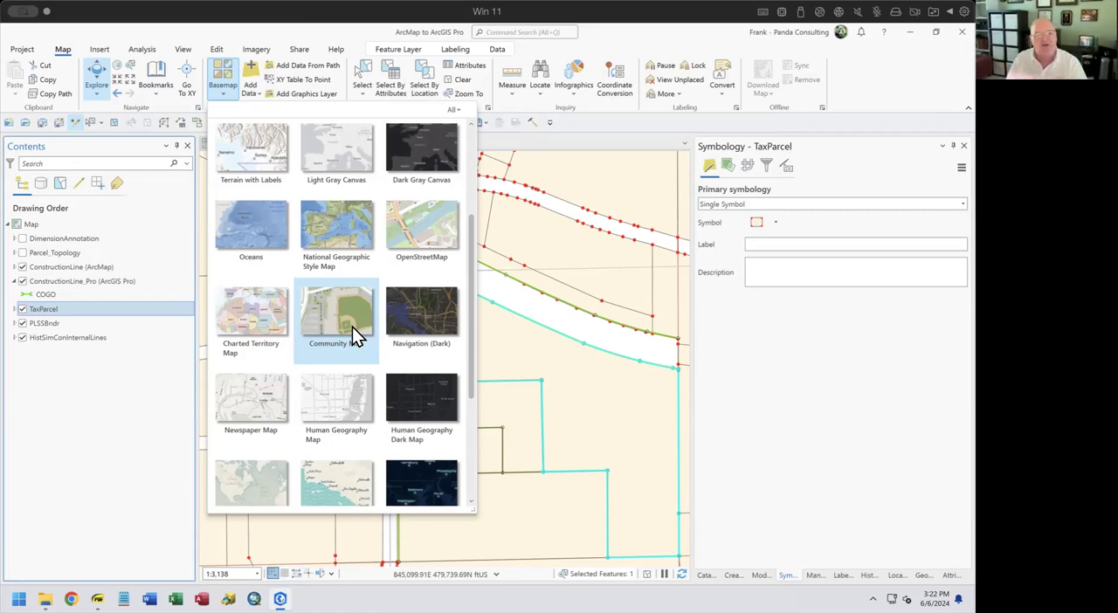
scroll(346, 325, up, 3)
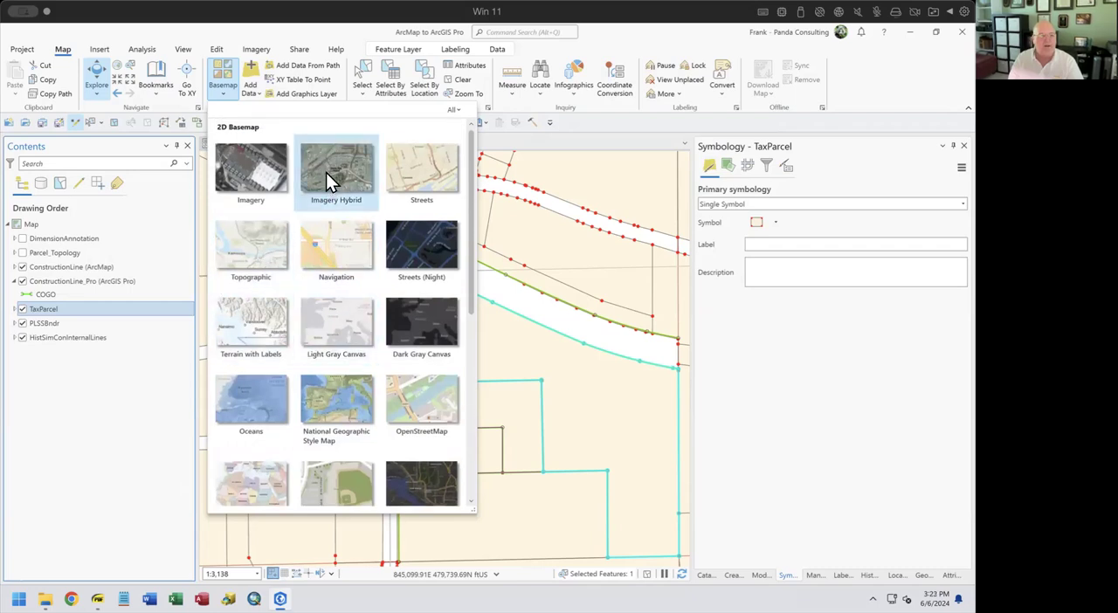
click(329, 175)
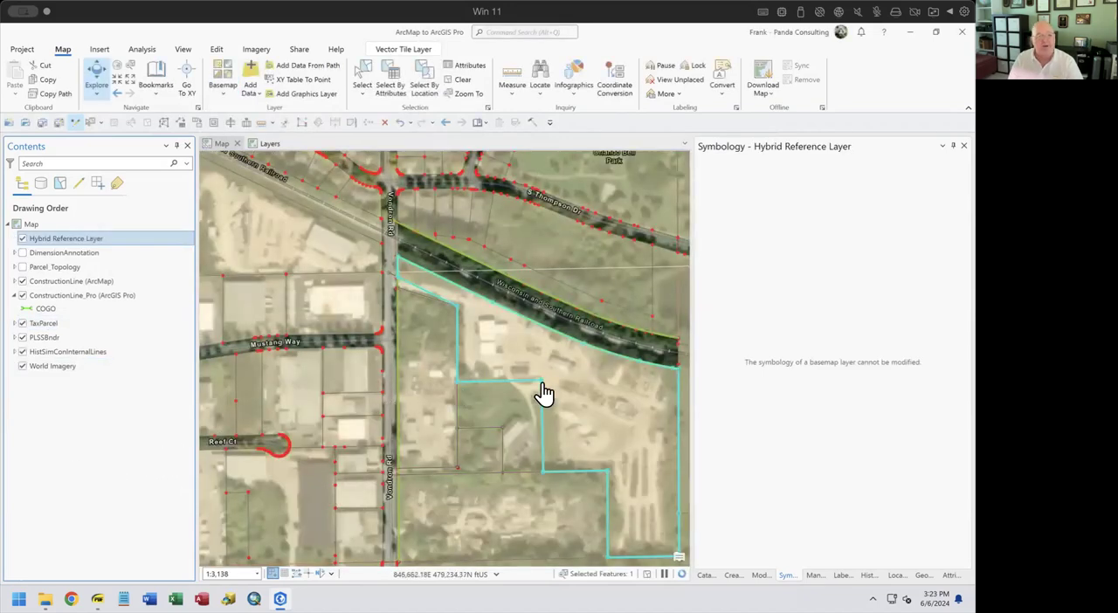
scroll(541, 392, up, 3)
scroll(542, 392, down, 3)
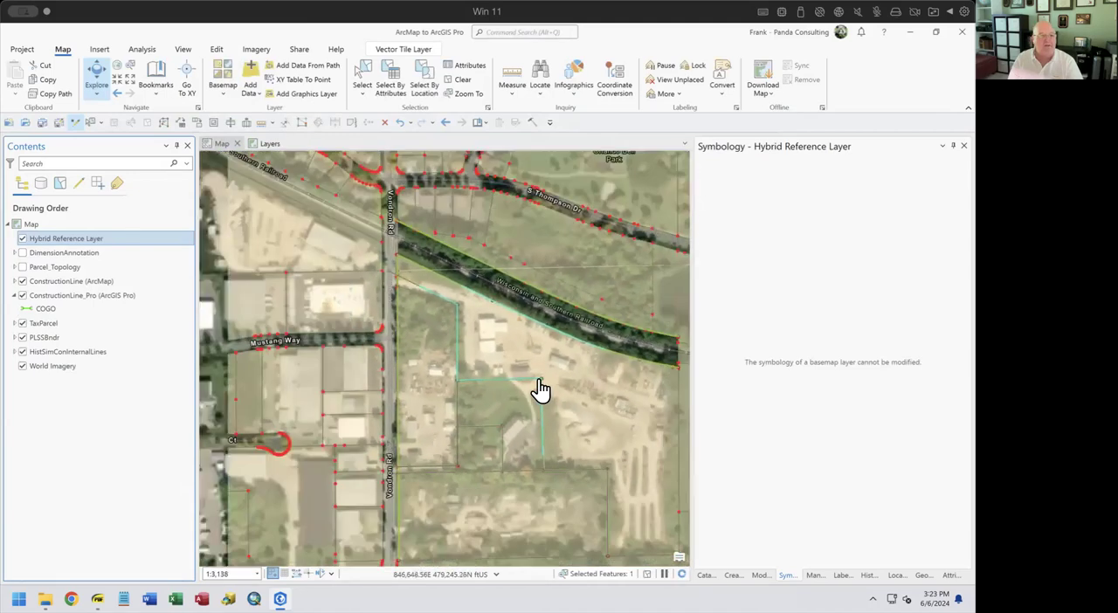
Remove the Hybrid Reference Layer and the World Imagery basemap from the map
right_click(63, 239)
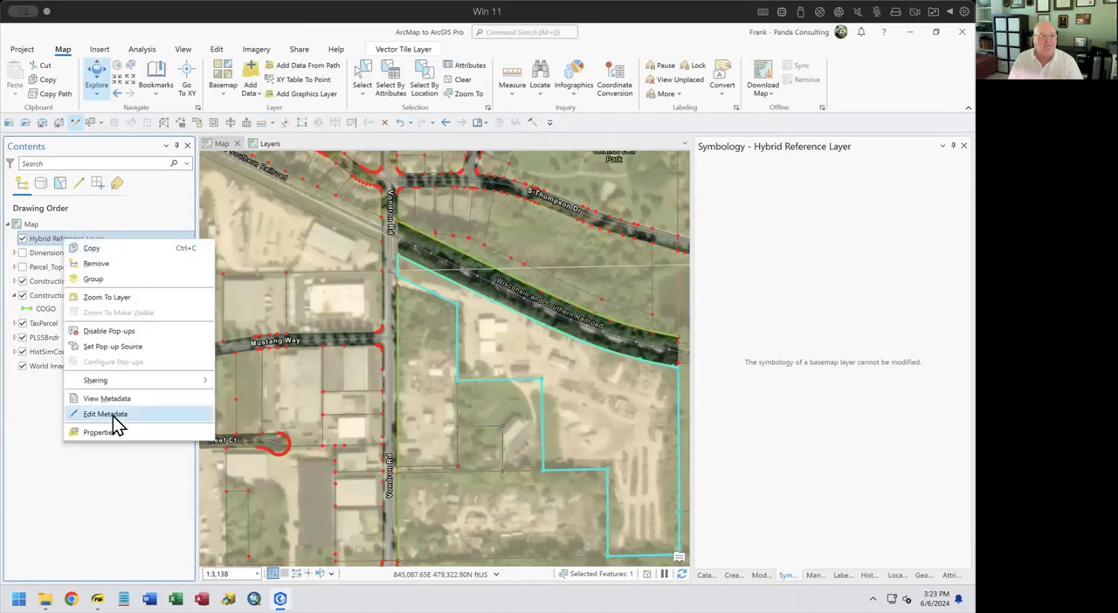
click(96, 263)
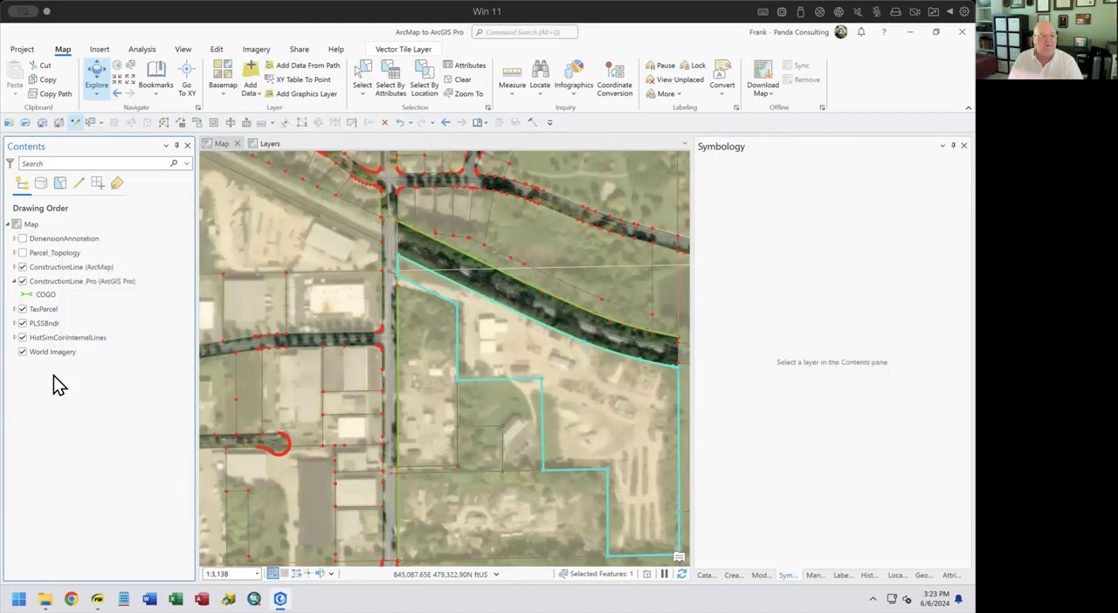
click(50, 350)
right_click(50, 350)
click(95, 374)
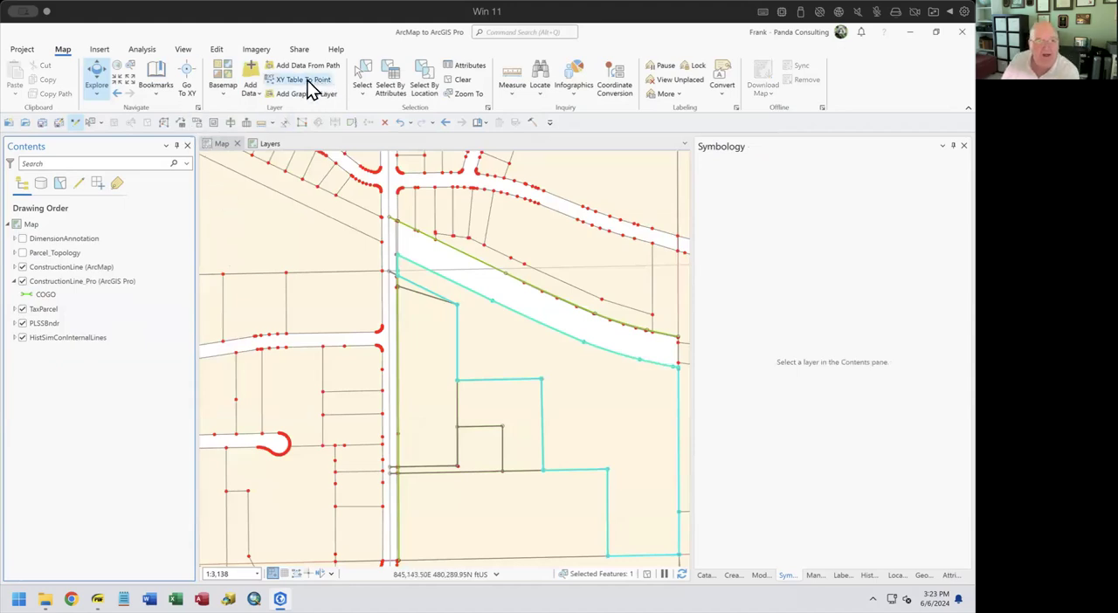
click(257, 96)
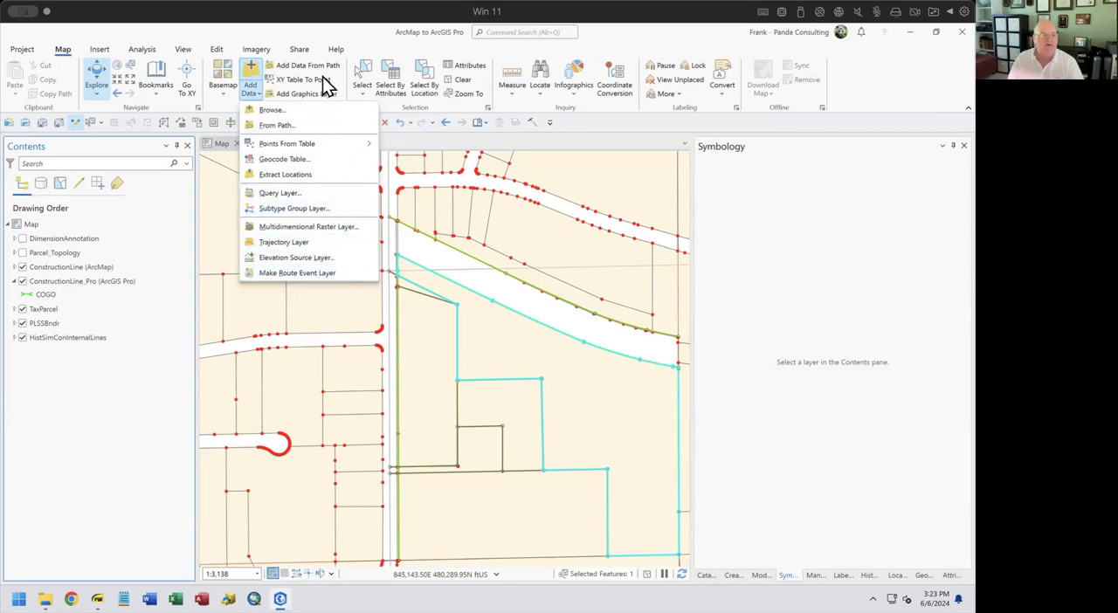
click(368, 39)
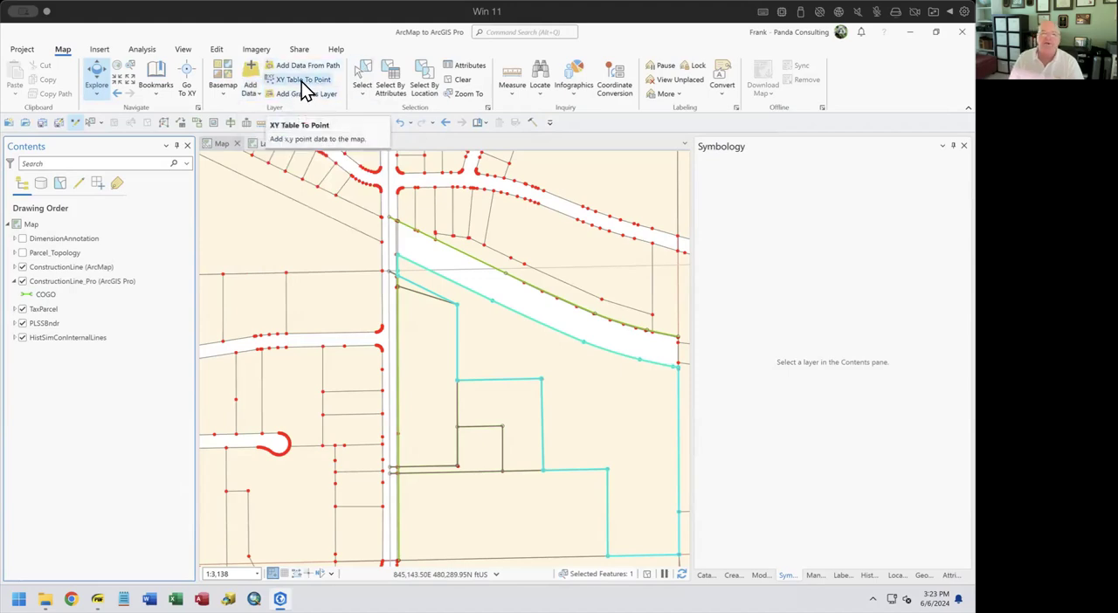
Select features with a four-vertex polygon drawn across the diagonal corridor and surrounding parcels, and clear the selection
click(364, 93)
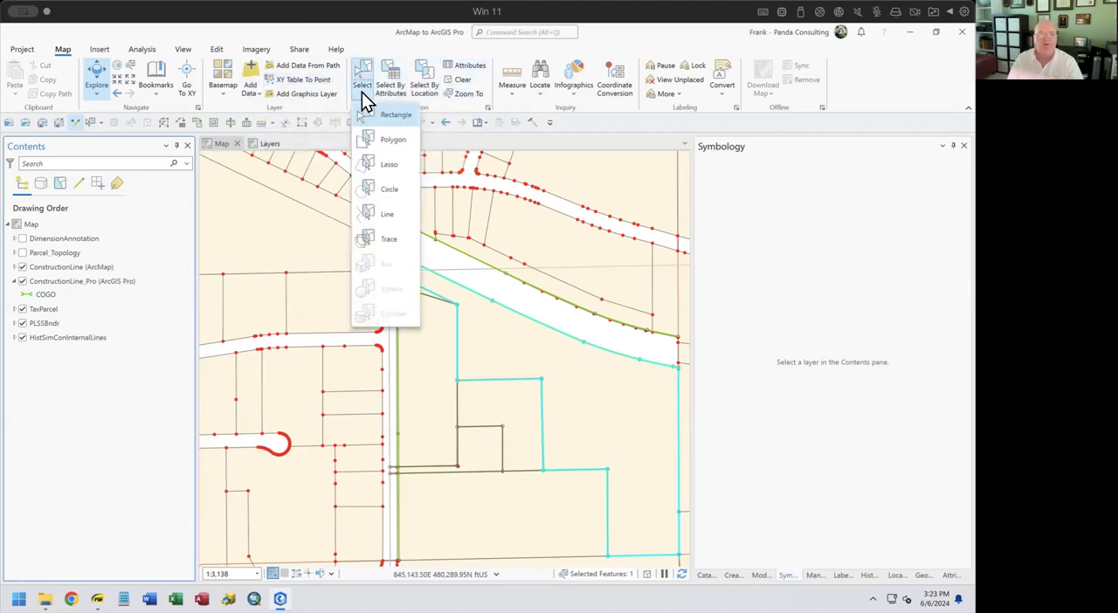
click(388, 143)
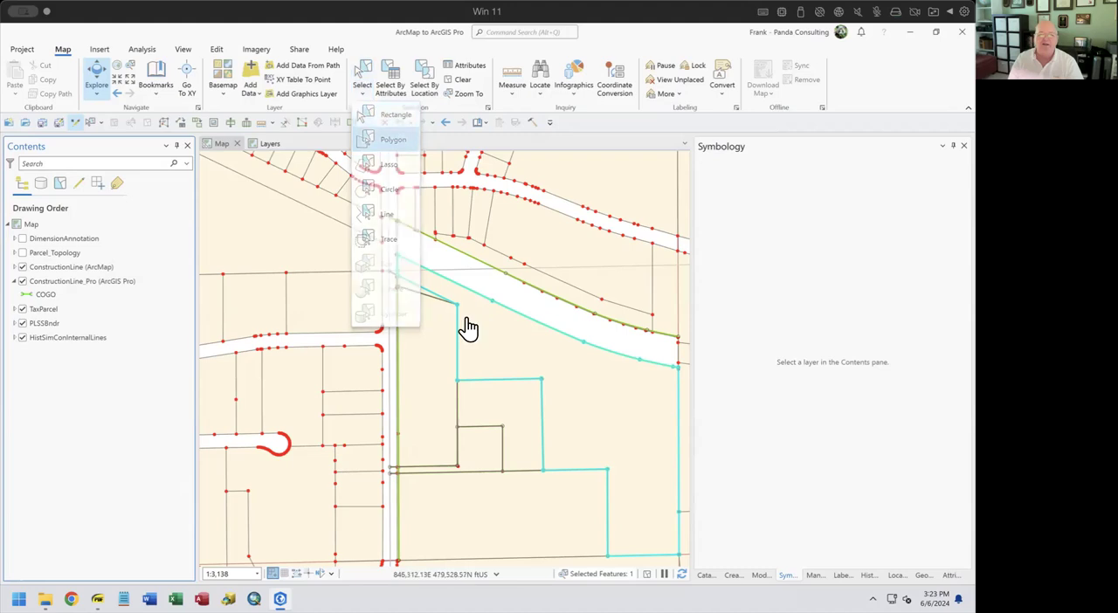
click(408, 404)
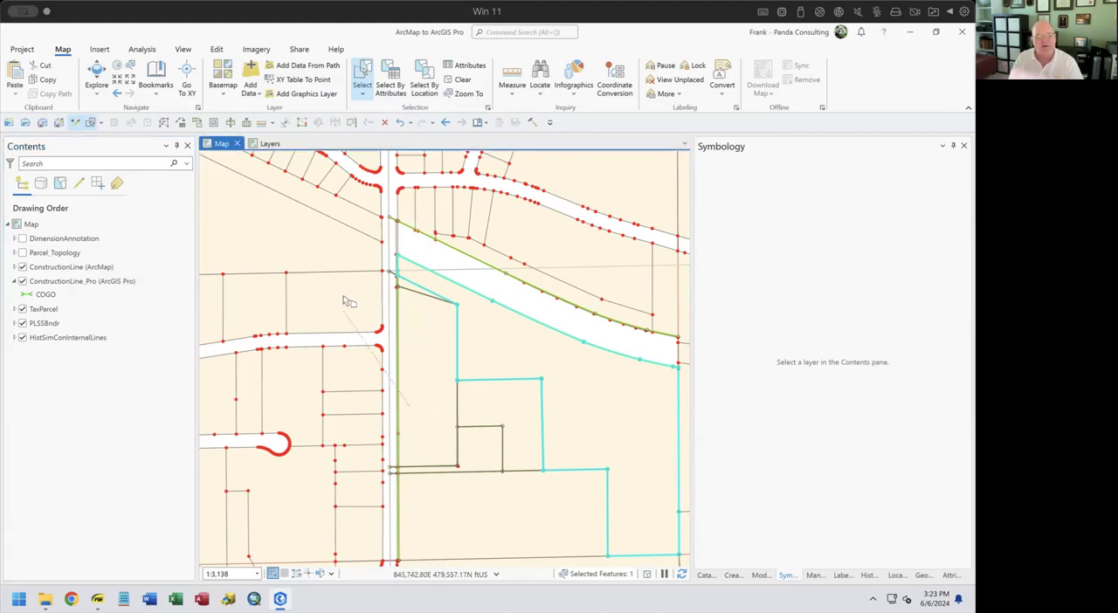
click(335, 224)
click(511, 190)
double_click(578, 325)
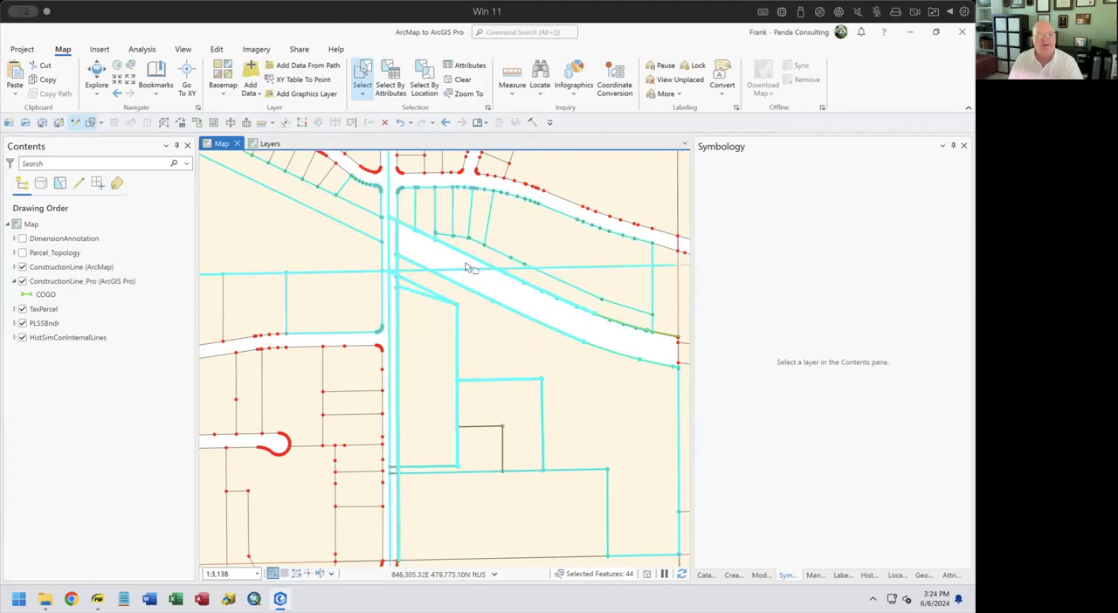
click(459, 81)
Try the Lasso selection on a single parcel, on the parcels around the diagonal corridor, and on the parcels around the cul-de-sac
click(363, 95)
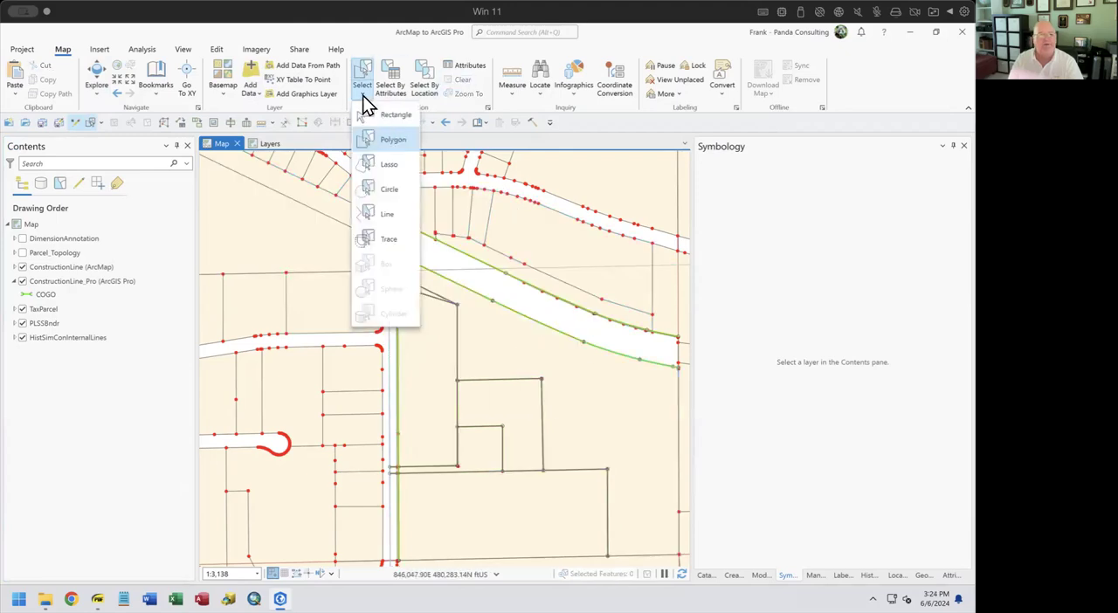
click(403, 188)
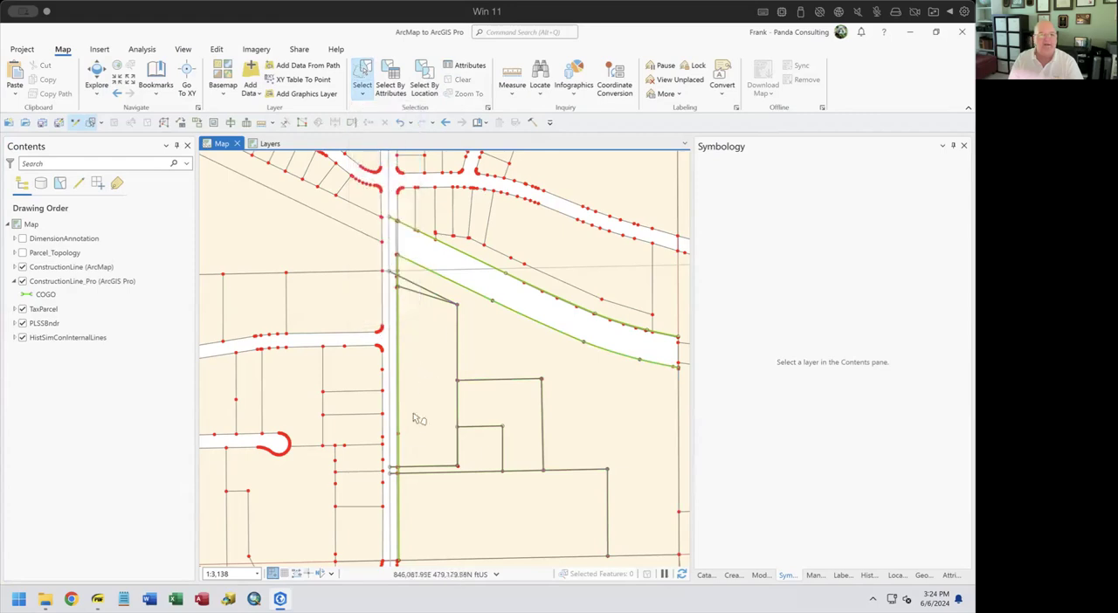
click(413, 439)
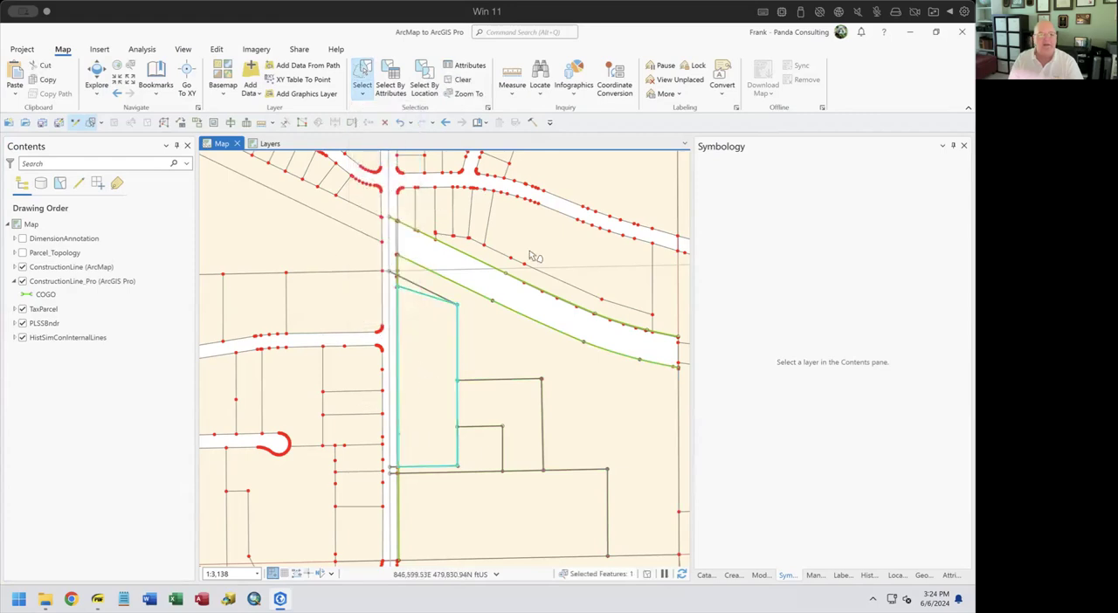
mouse_move(418, 441)
mouse_down()
mouse_move(320, 362)
mouse_move(492, 242)
mouse_move(477, 456)
mouse_move(417, 452)
mouse_up()
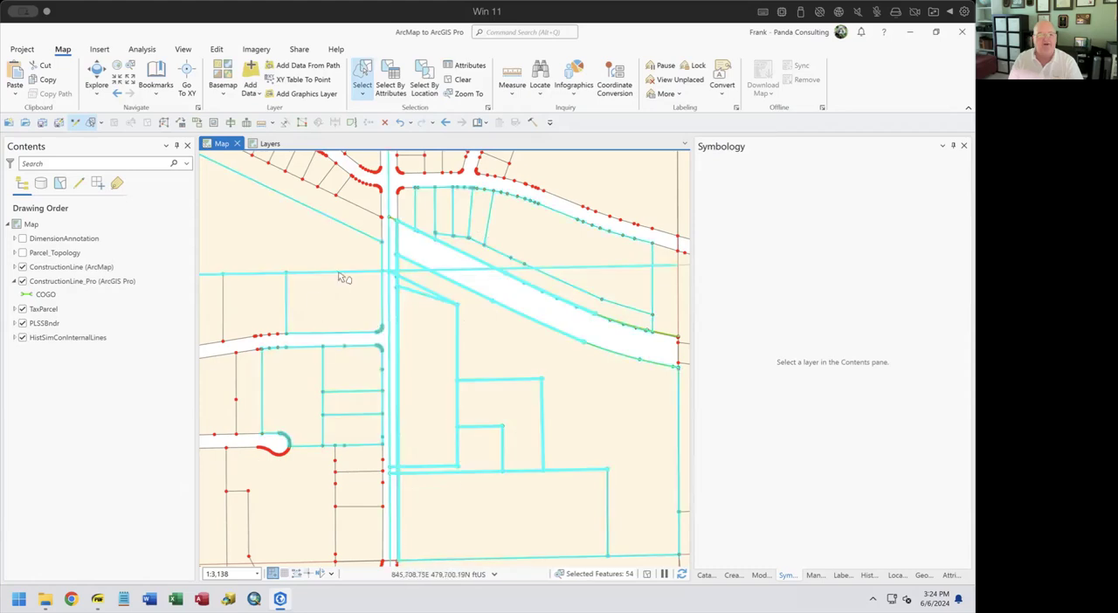
mouse_move(297, 447)
mouse_down()
mouse_move(262, 374)
mouse_move(381, 379)
mouse_move(279, 475)
mouse_move(276, 454)
mouse_up()
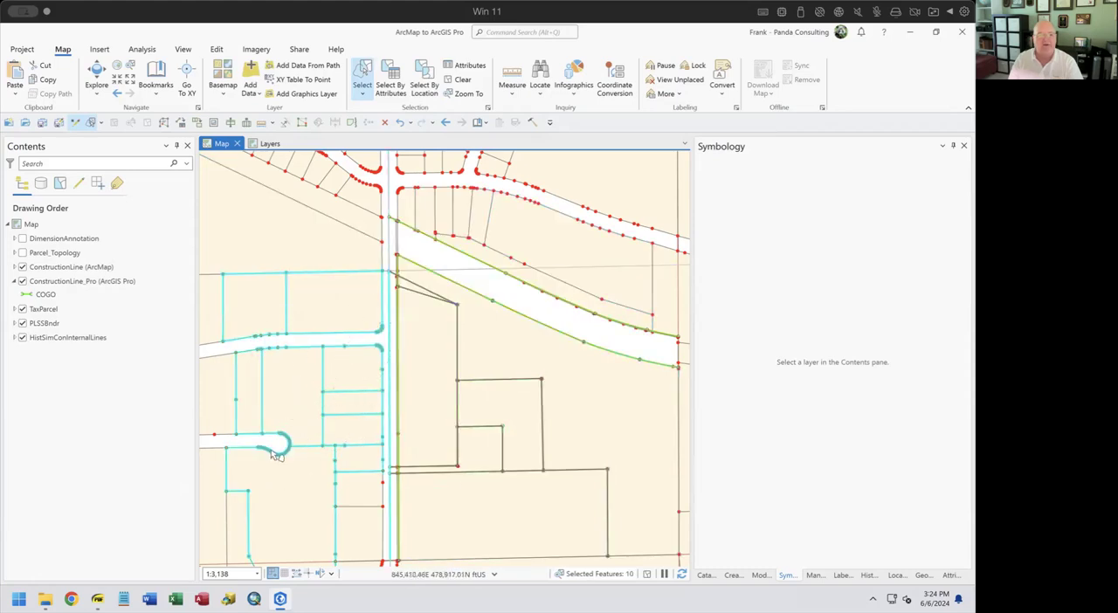
Switch the selection method back to Rectangle and clear the selected features
click(363, 94)
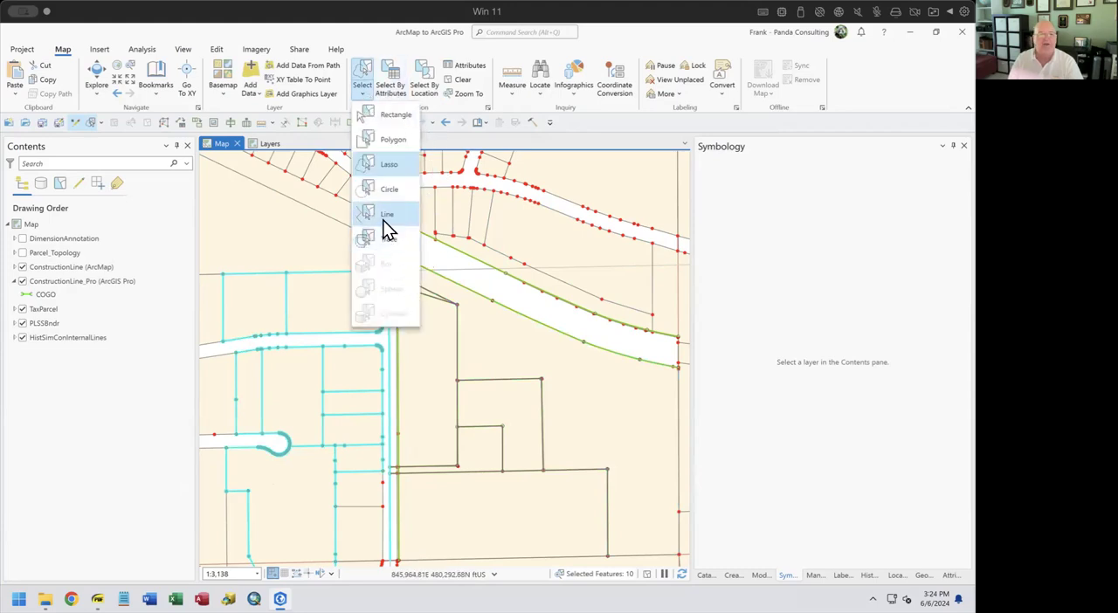
click(381, 116)
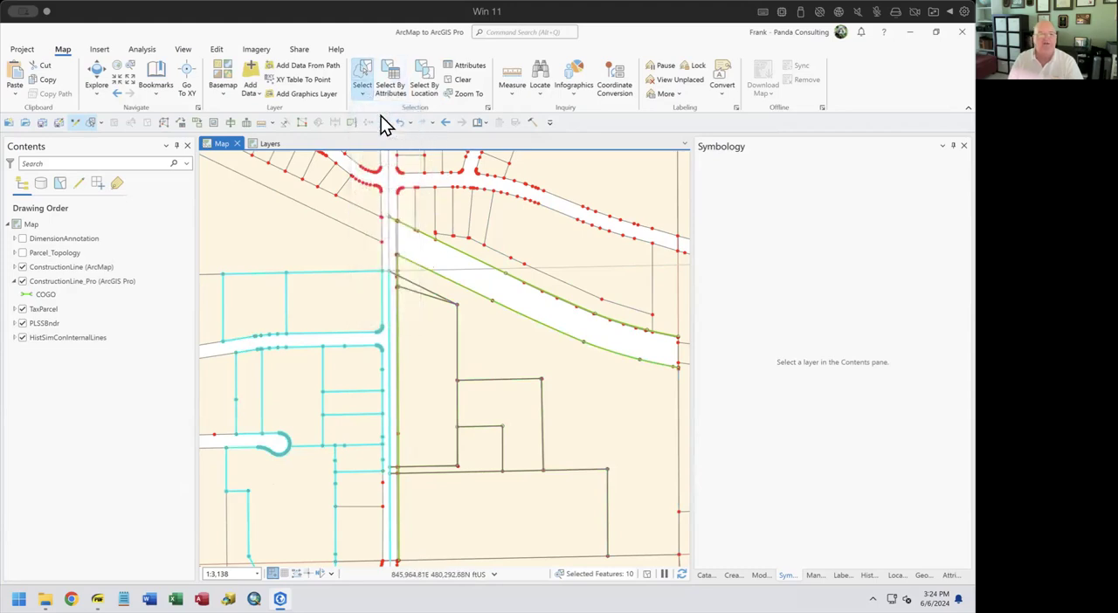
click(458, 80)
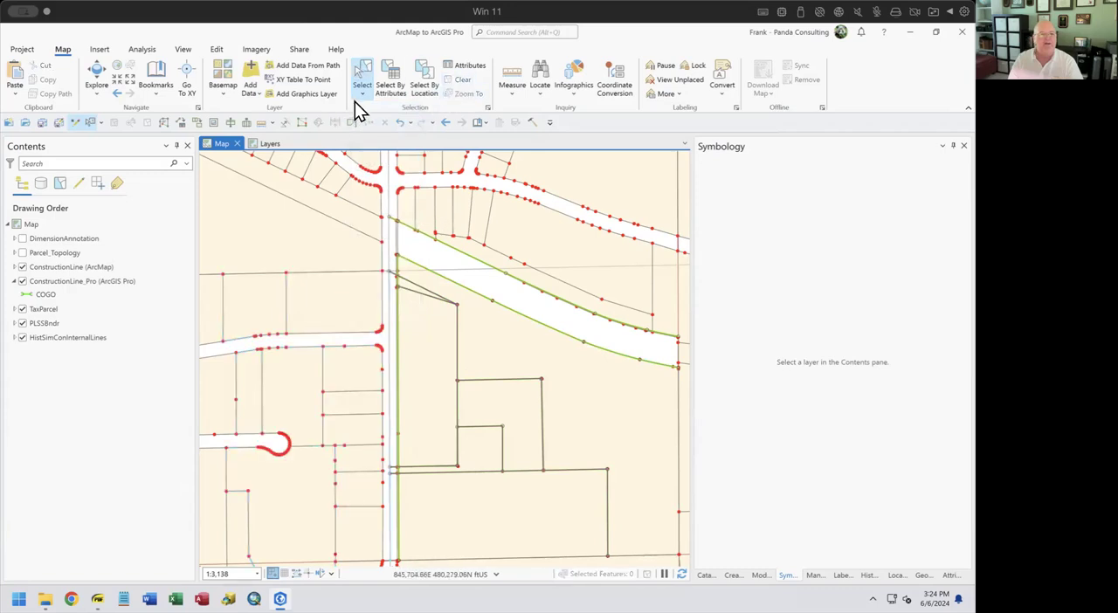
Start a Select By Attributes query and set TaxParcel as its input rows
click(391, 85)
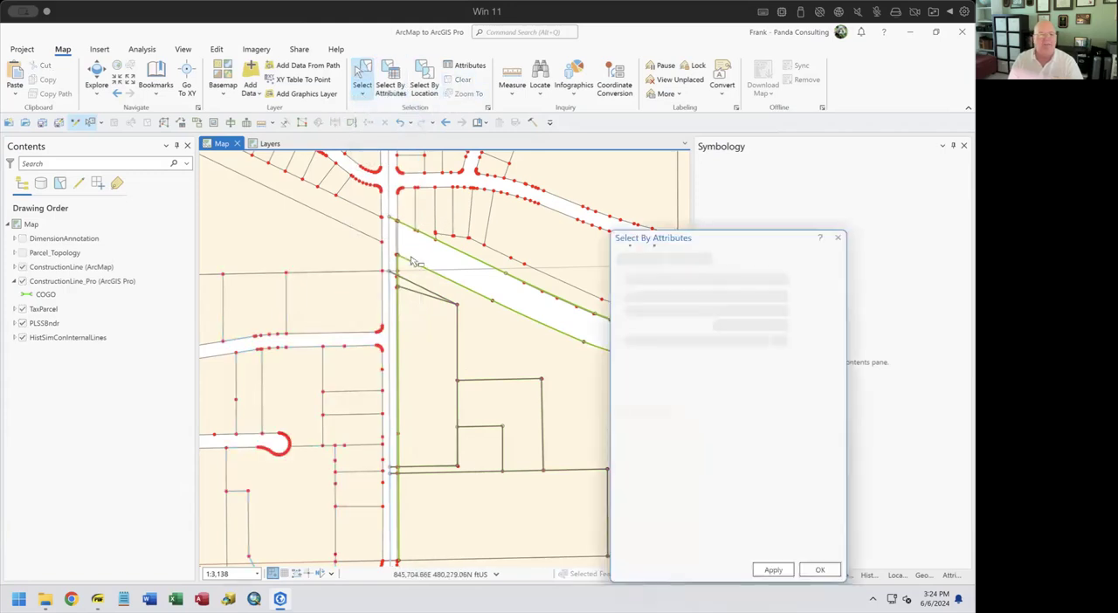
drag(739, 251, 495, 209)
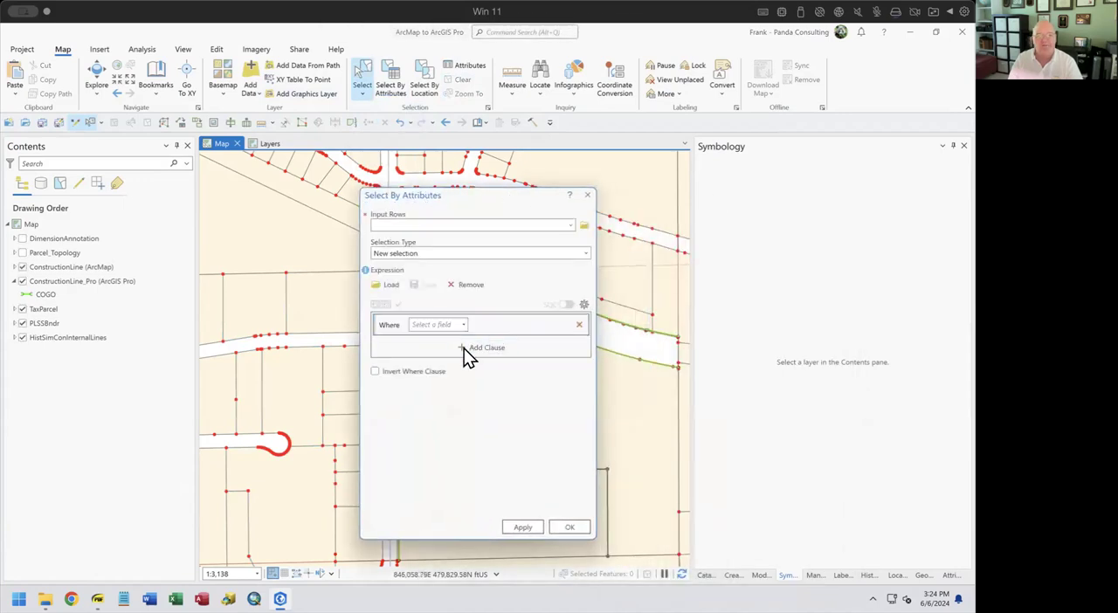
click(453, 325)
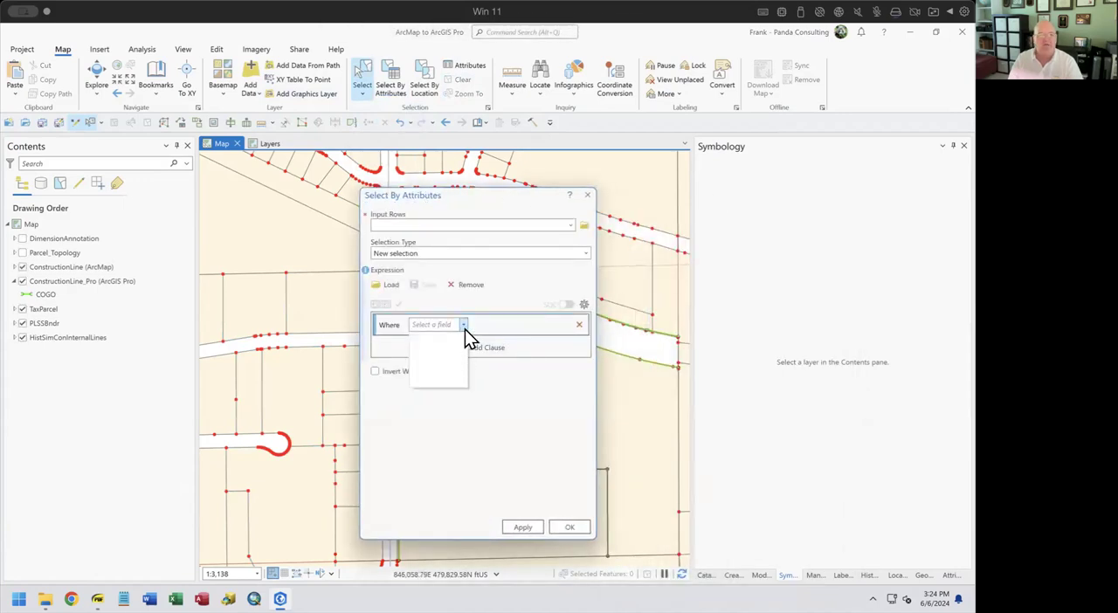
click(464, 327)
click(570, 225)
click(421, 337)
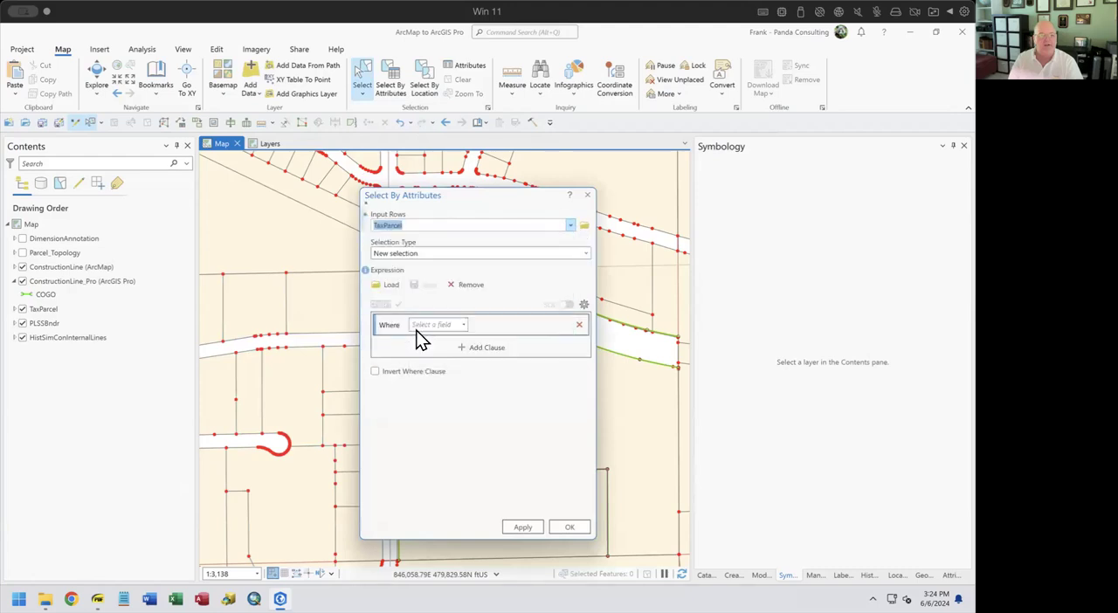
Build the where clause on the ParcelID field with the "includes the value(s)" operator and browse the available values
click(464, 326)
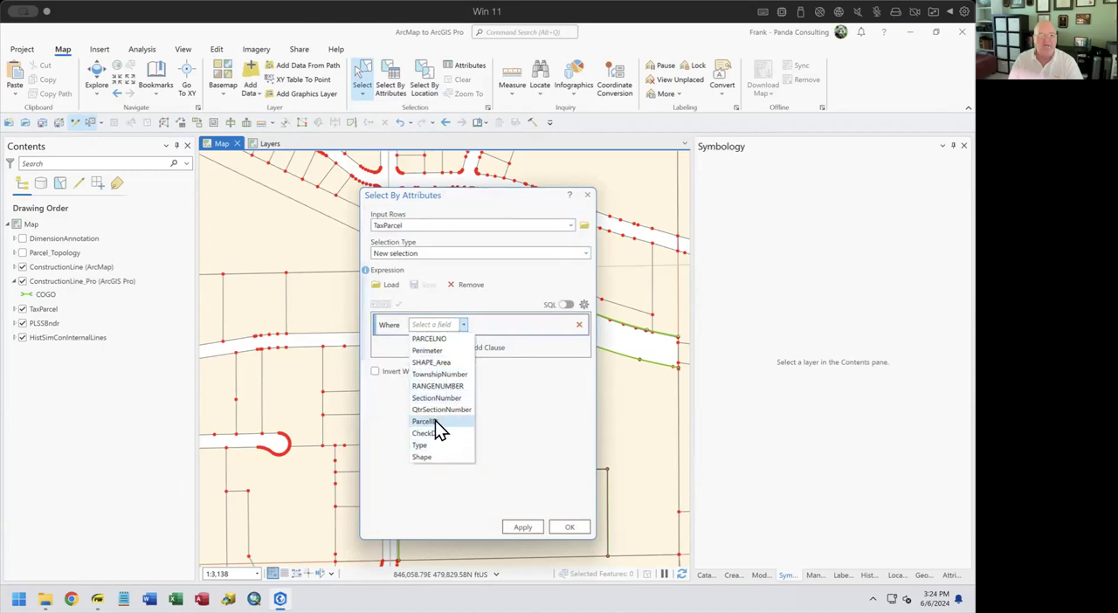
click(435, 422)
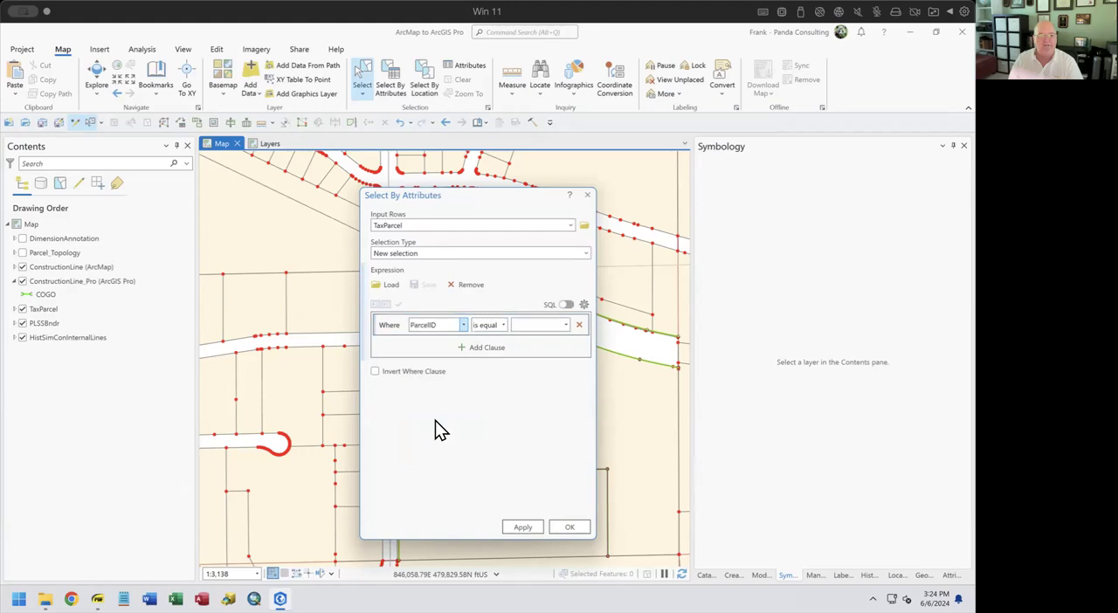
click(504, 328)
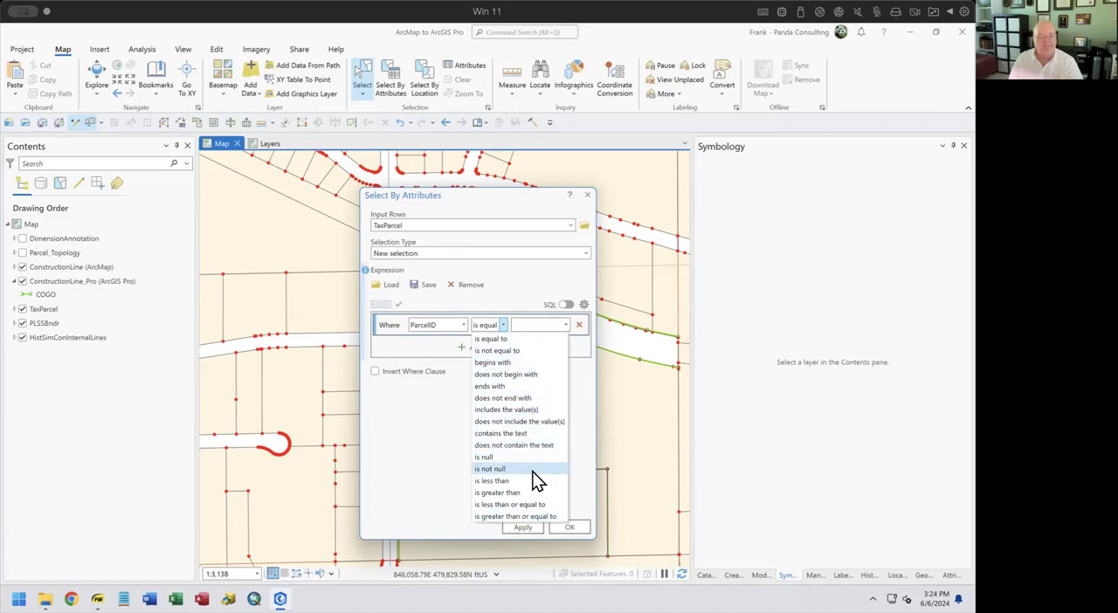
click(520, 409)
click(565, 325)
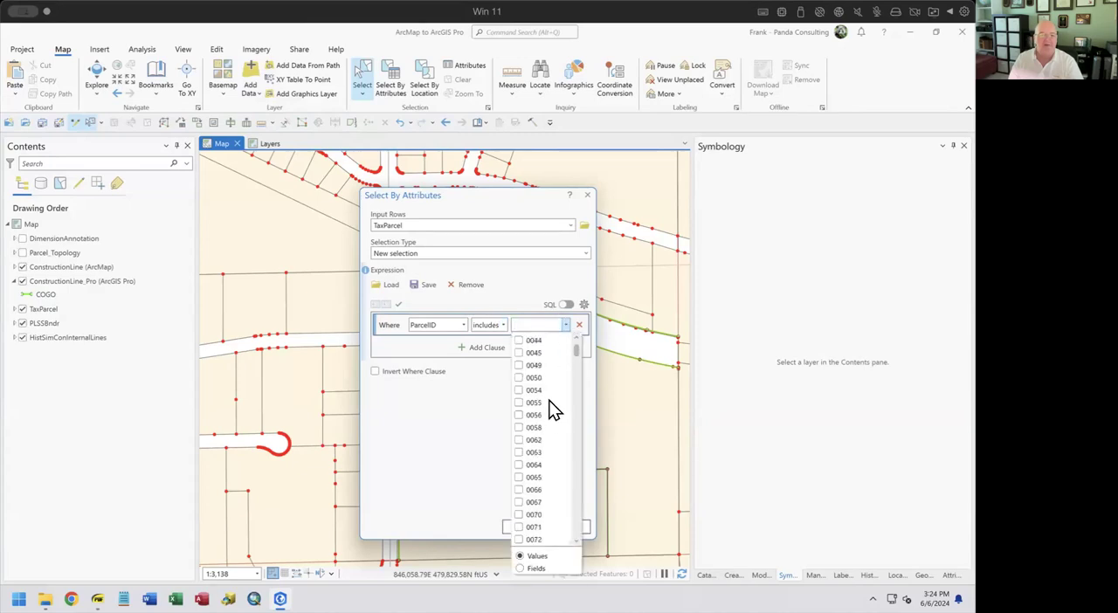
drag(579, 362, 576, 539)
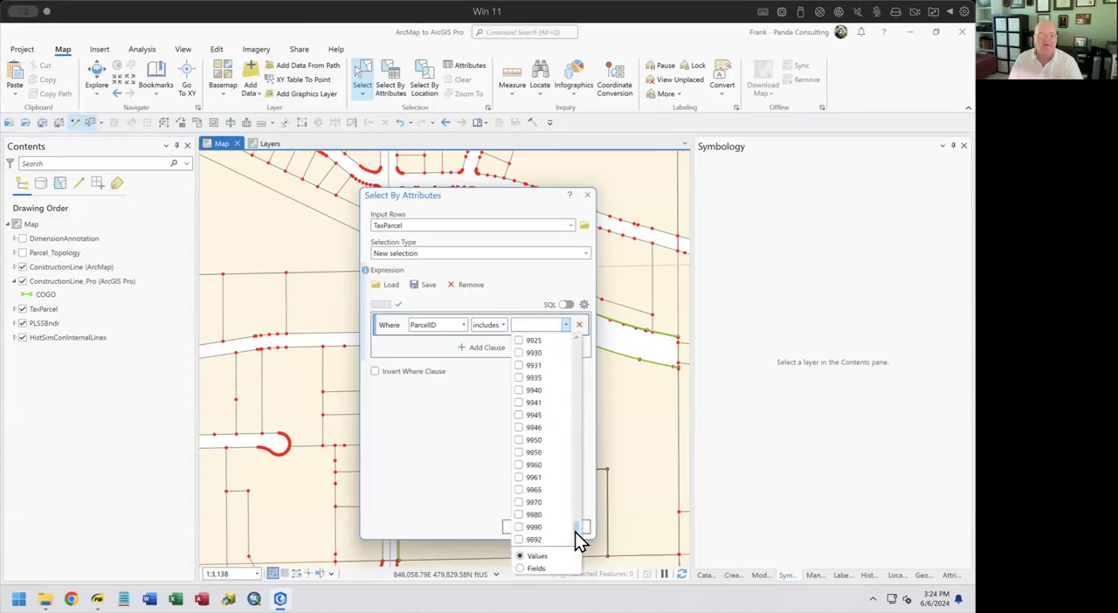
click(461, 324)
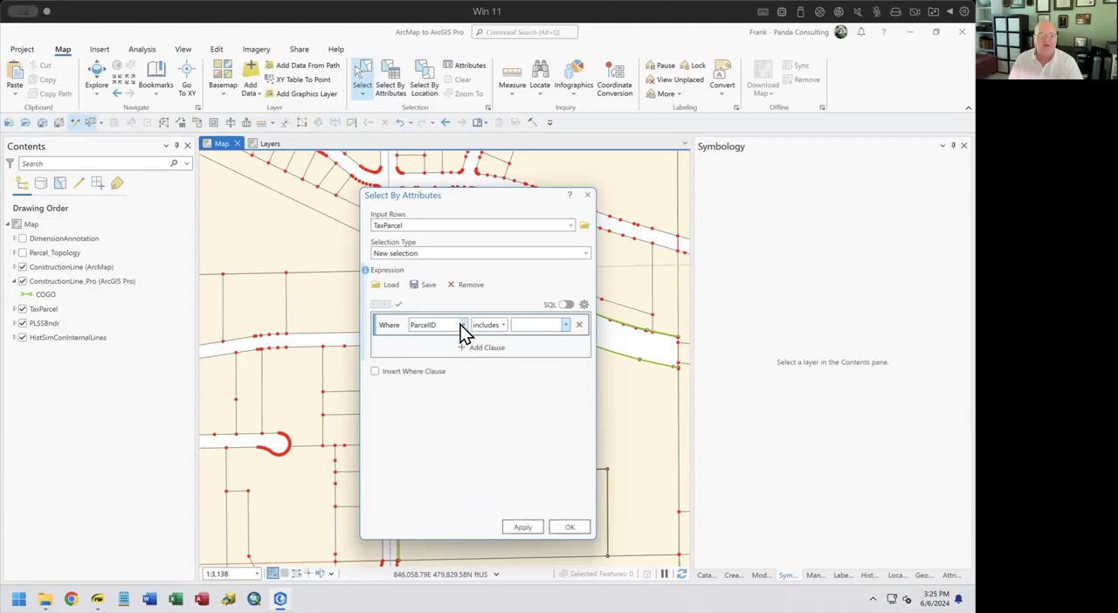
Change the clause field to PARCELNO, include two parcel numbers as values, and apply the selection
click(461, 324)
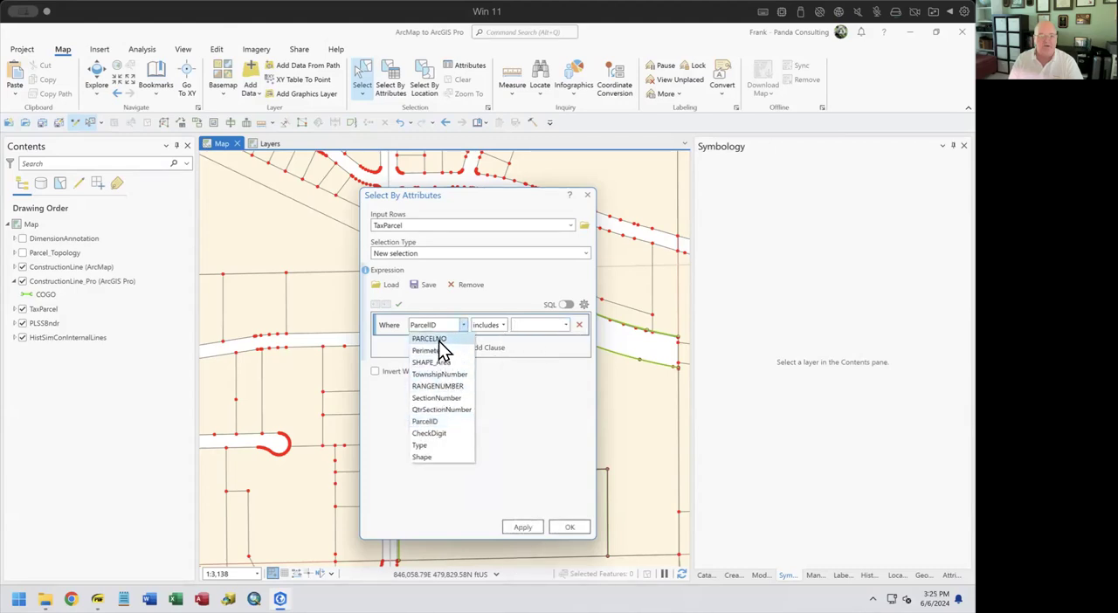
click(440, 340)
click(566, 325)
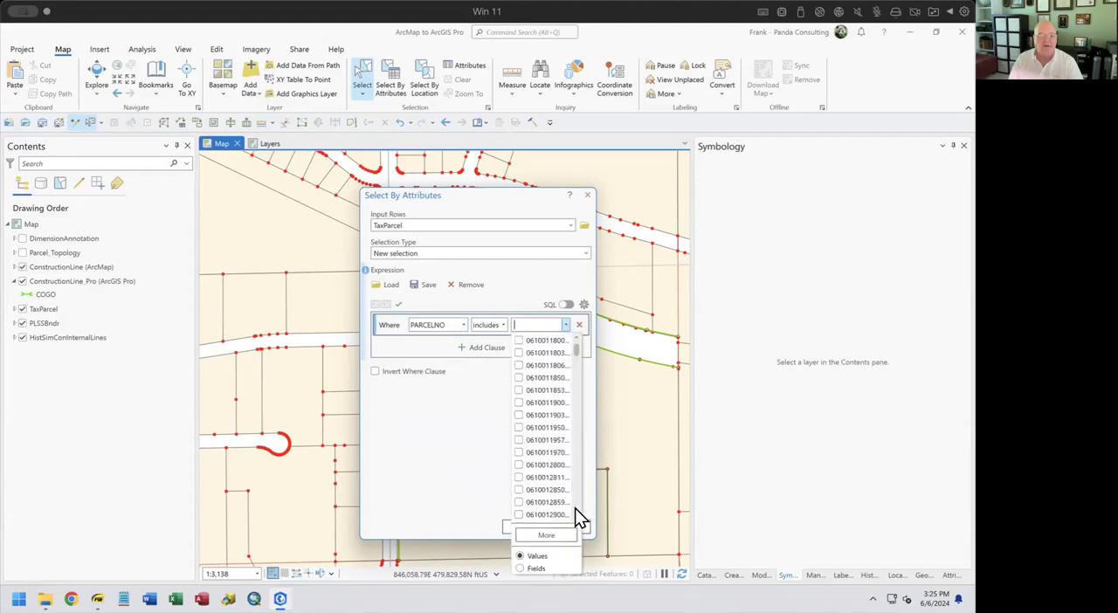
scroll(547, 454, down, 10)
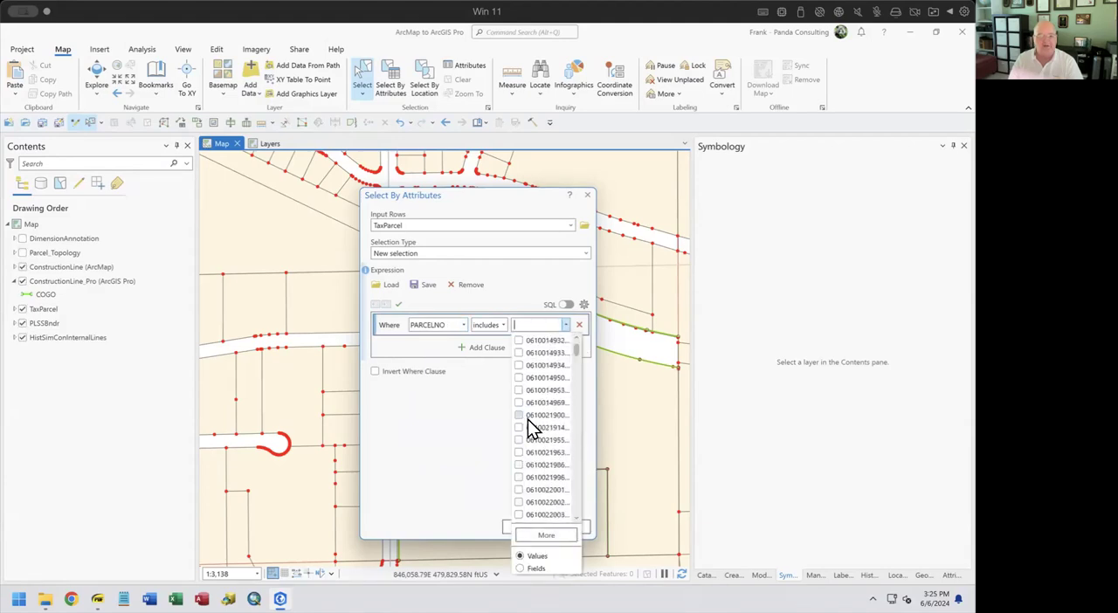
click(528, 417)
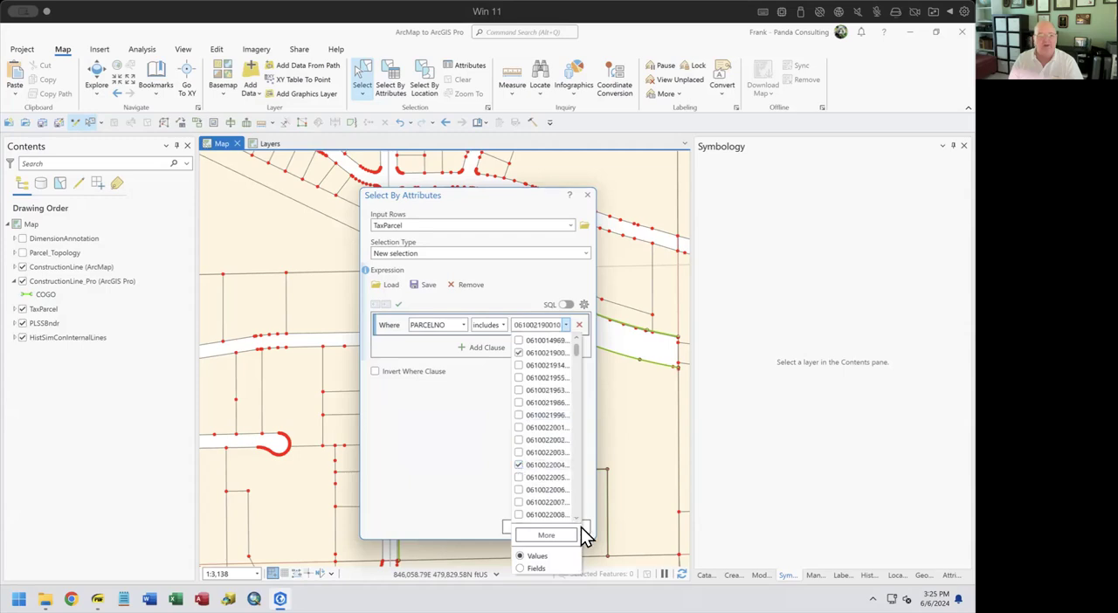
click(430, 490)
click(533, 530)
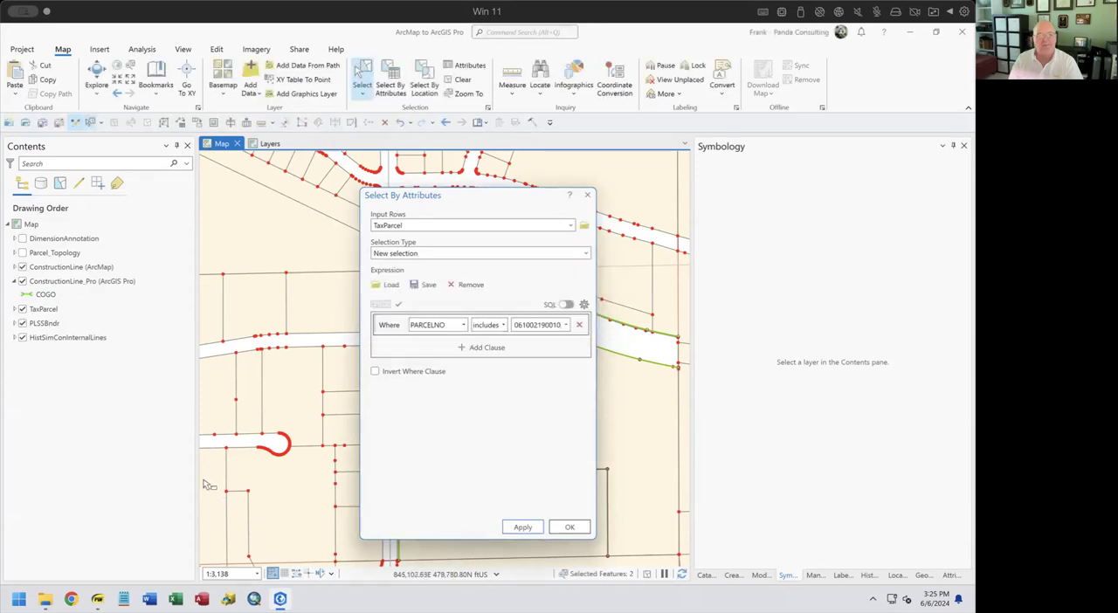
Zoom to the two selected TaxParcel features, clear the selection, and close Select By Attributes
drag(514, 199, 388, 175)
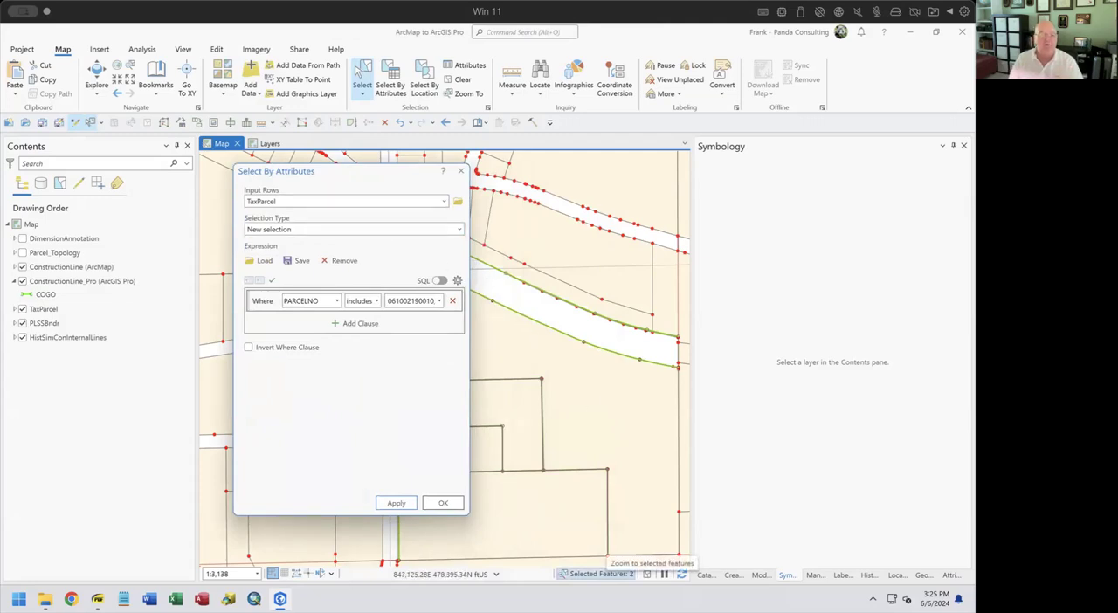
click(601, 573)
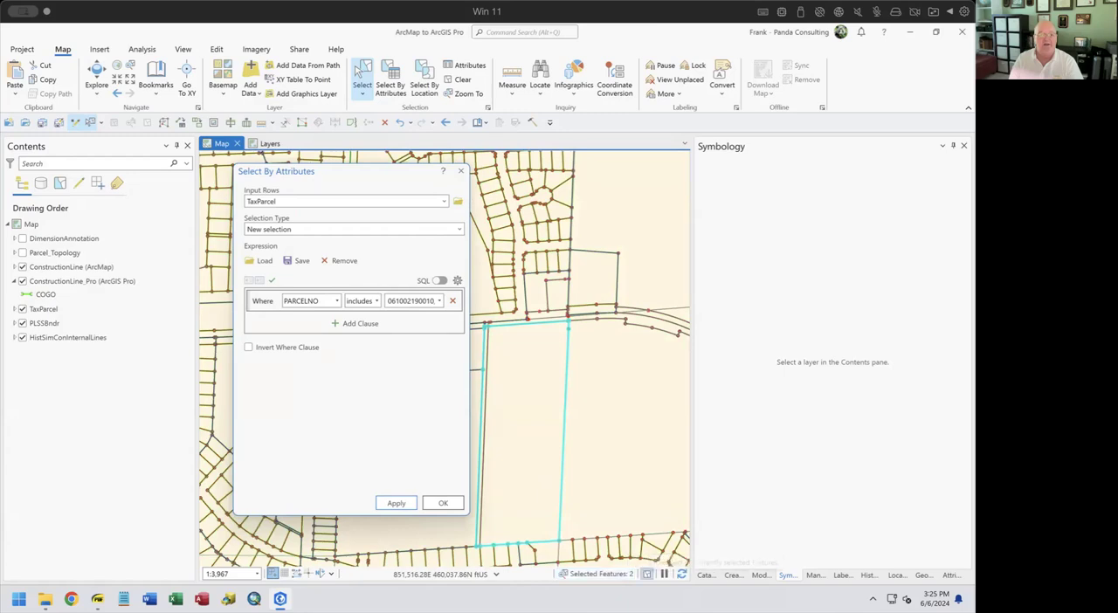
click(647, 573)
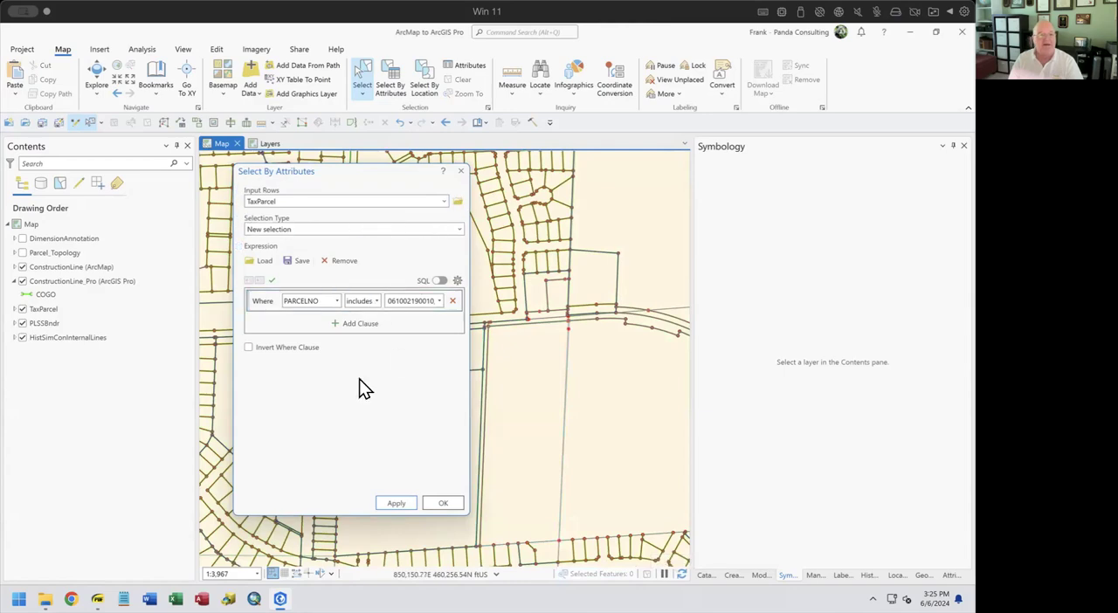
click(460, 173)
Look over the Select By Location options and close the dialog without running a selection
click(423, 80)
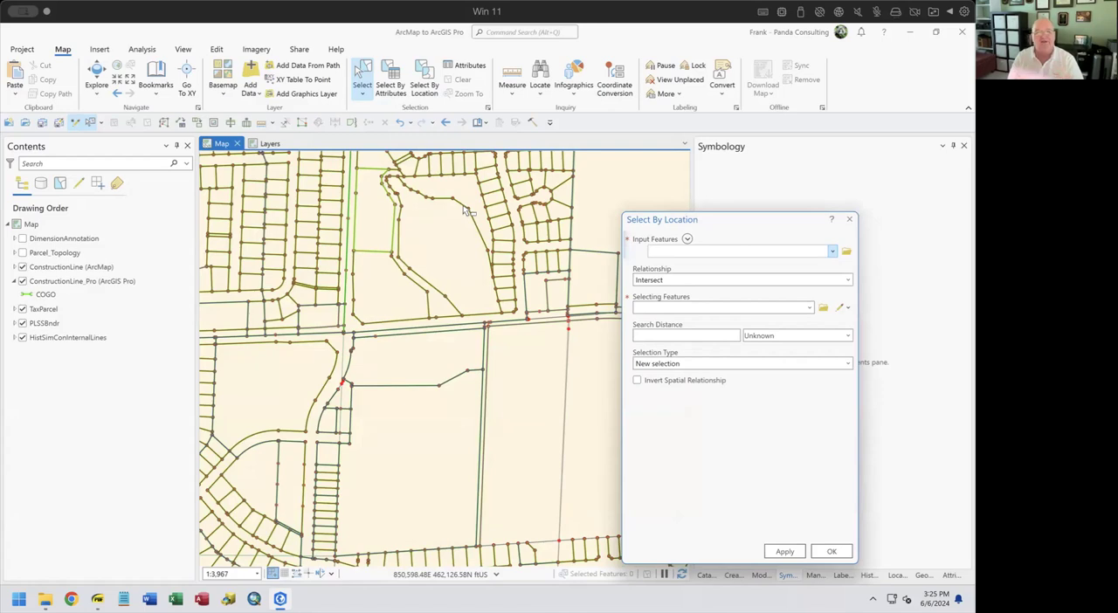
click(850, 220)
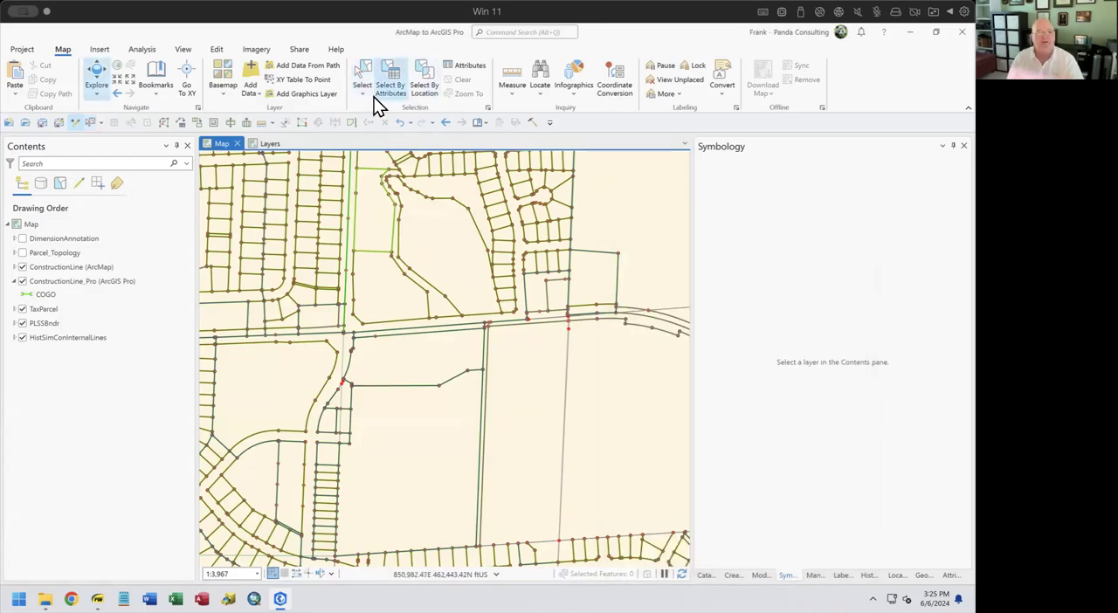
Show the Attributes pane and select the nearly square TaxParcel just north of the road to inspect its attributes and the Perimeter field
click(460, 67)
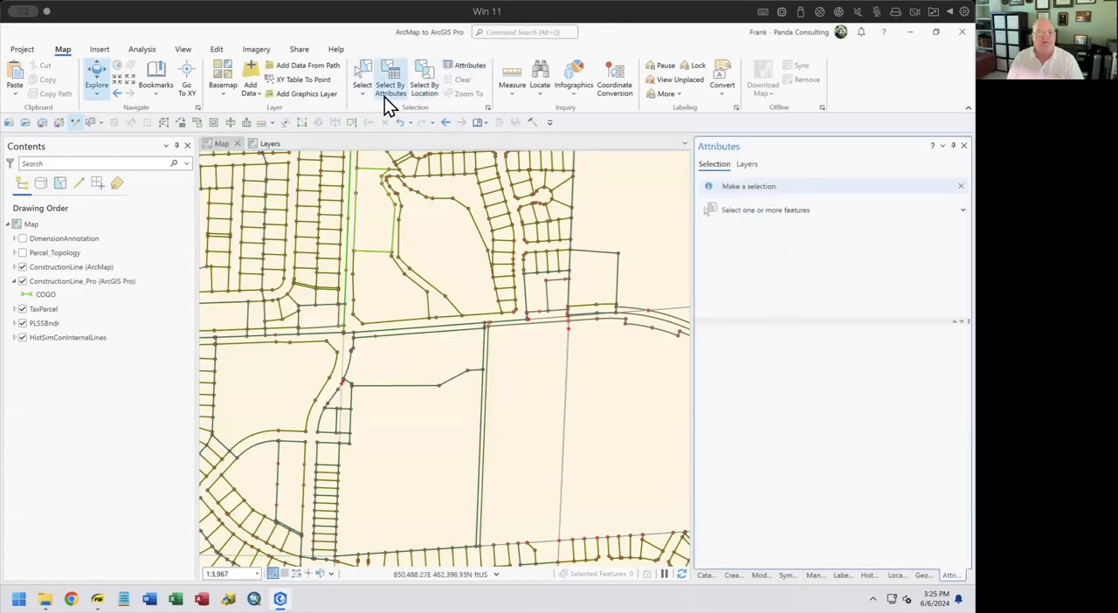
click(361, 81)
click(587, 270)
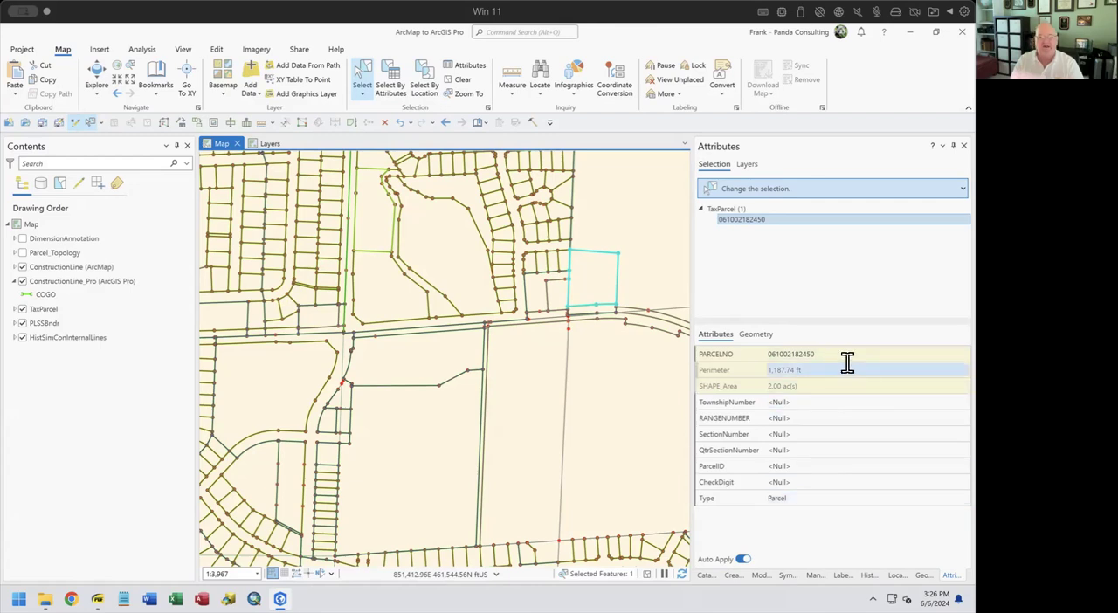
mouse_move(723, 380)
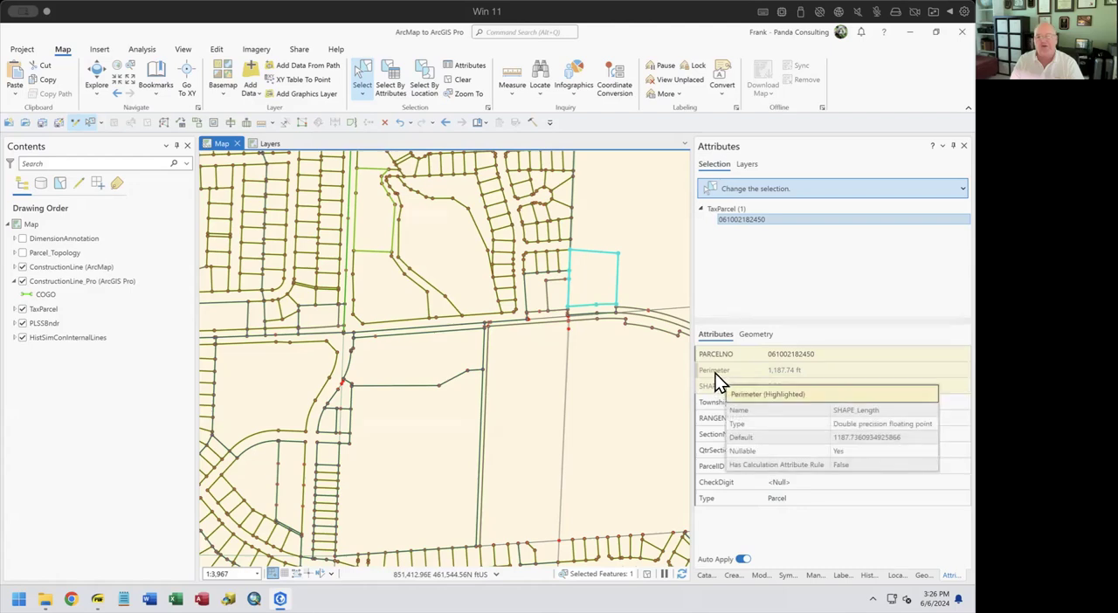
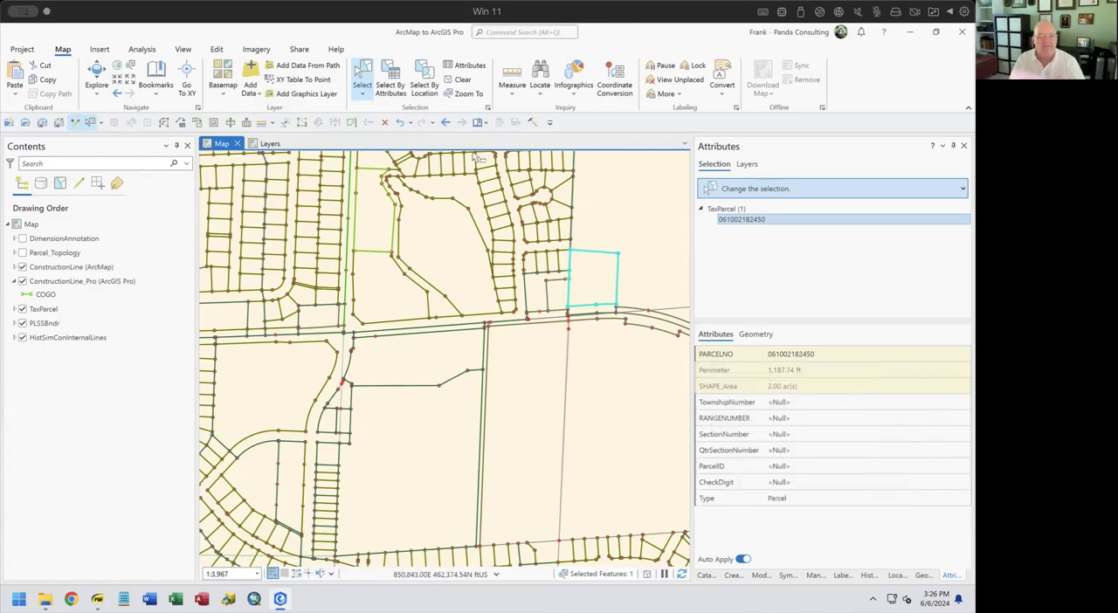
Clear the parcel selection and measure an offset from a baseline of about 238 ft drawn inside the large irregular parcel
click(456, 80)
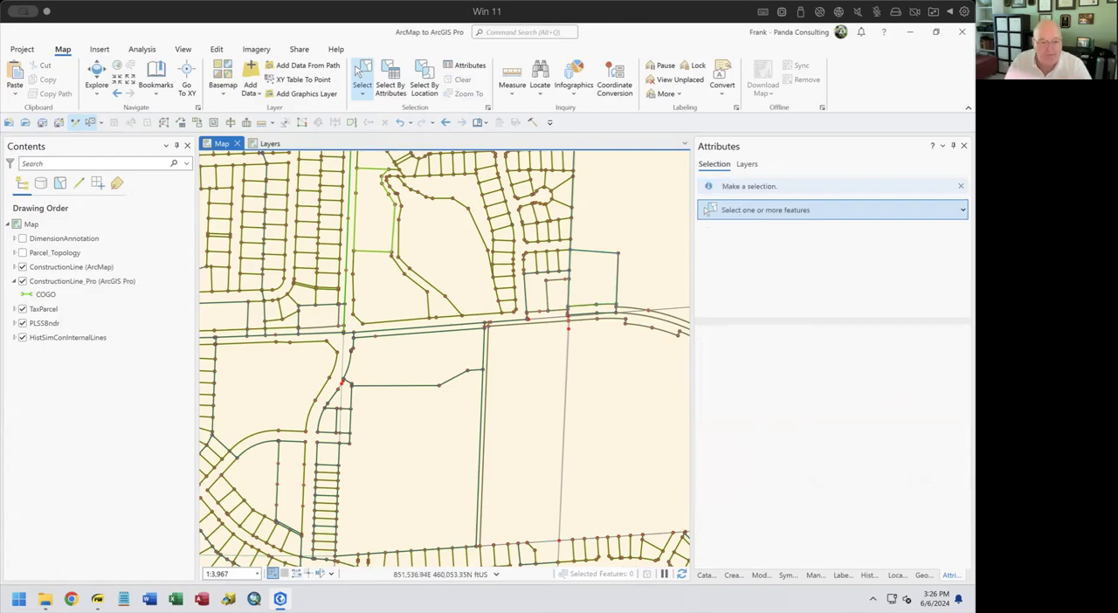
mouse_move(279, 598)
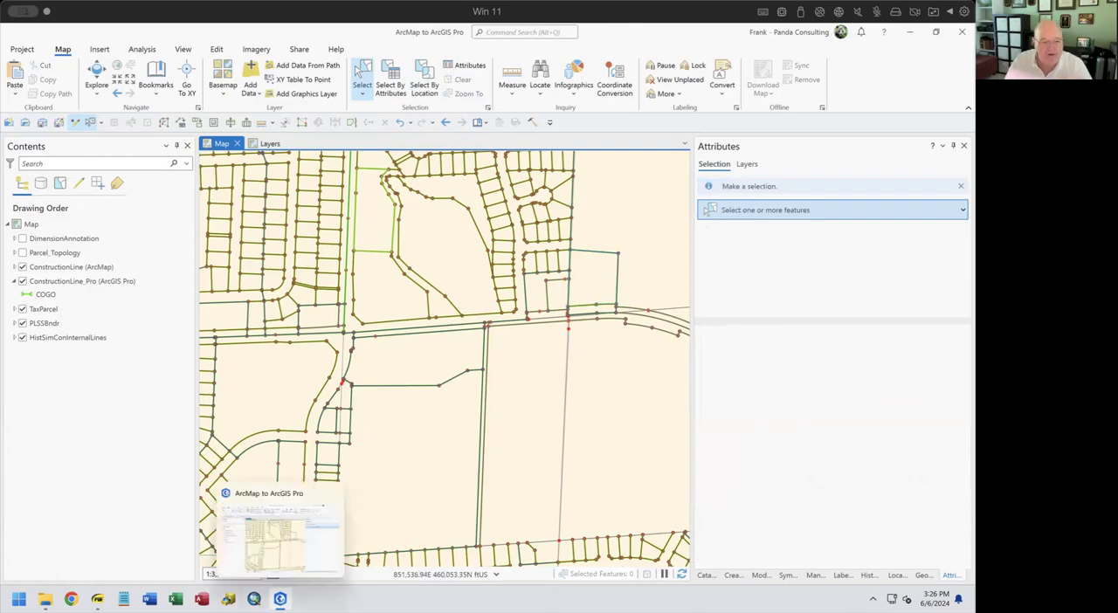
click(517, 98)
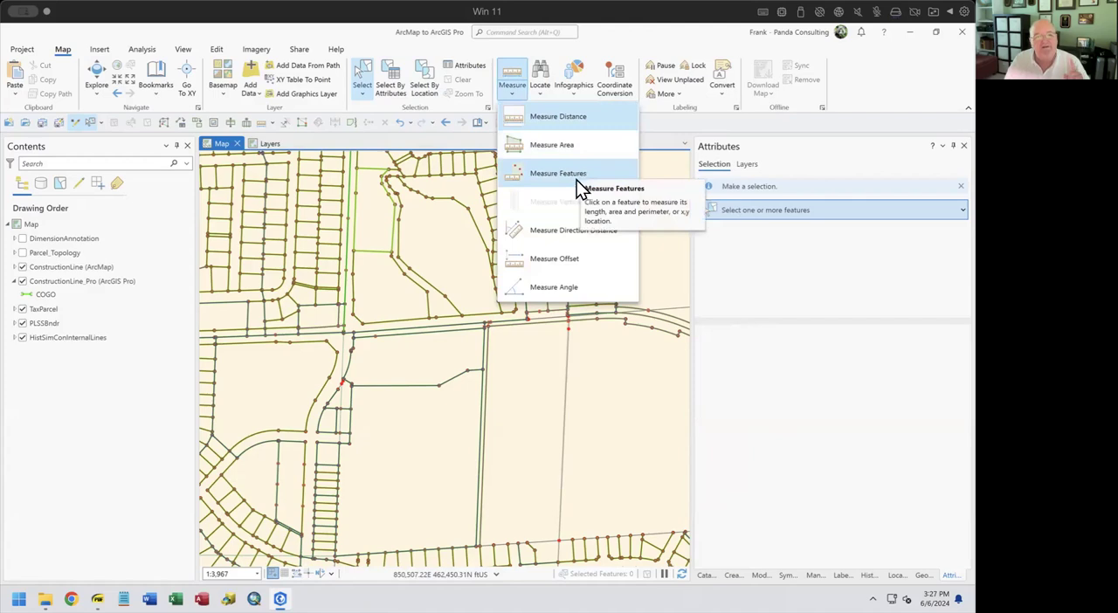
click(541, 261)
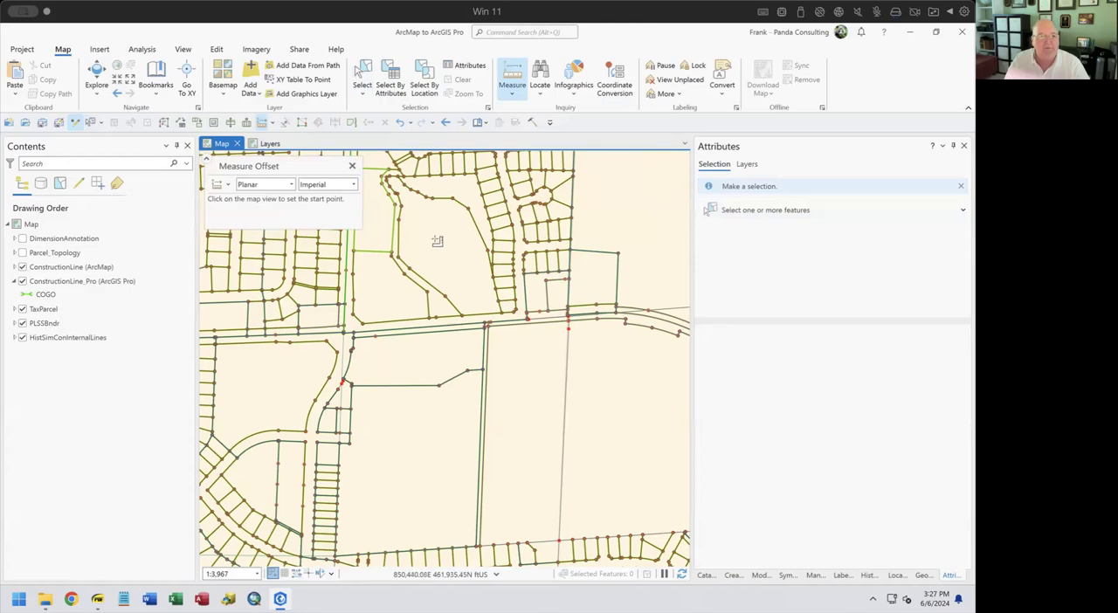
scroll(439, 244, up, 4)
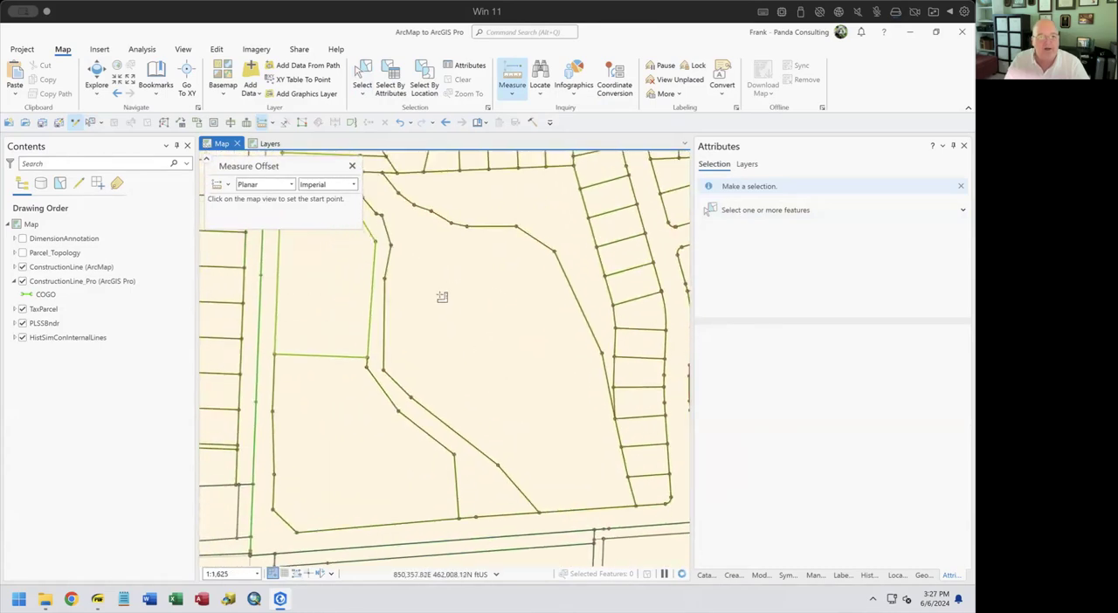
click(480, 320)
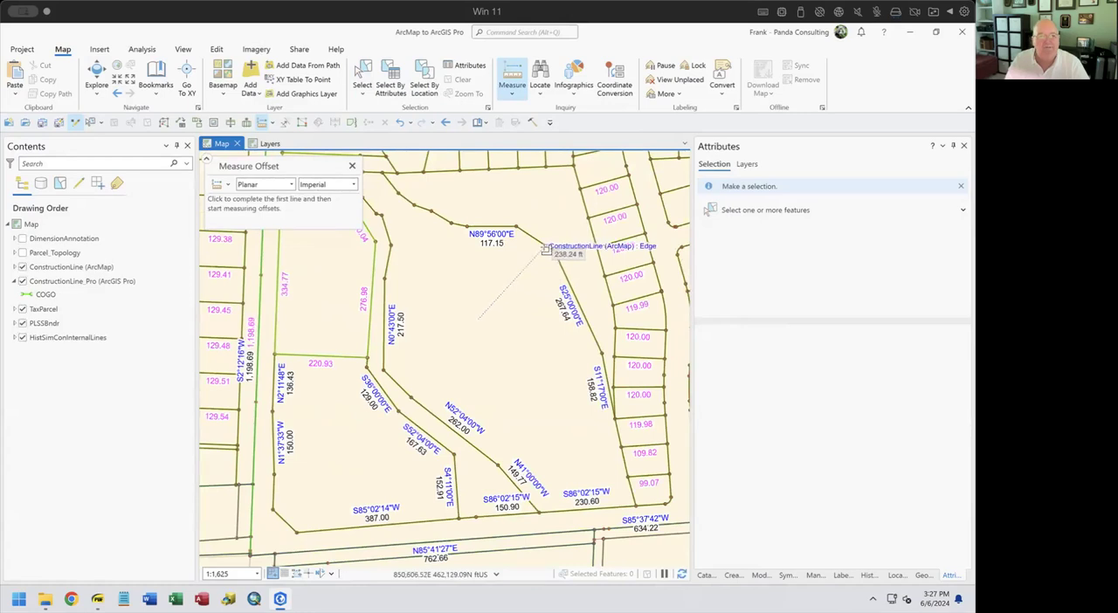
click(545, 249)
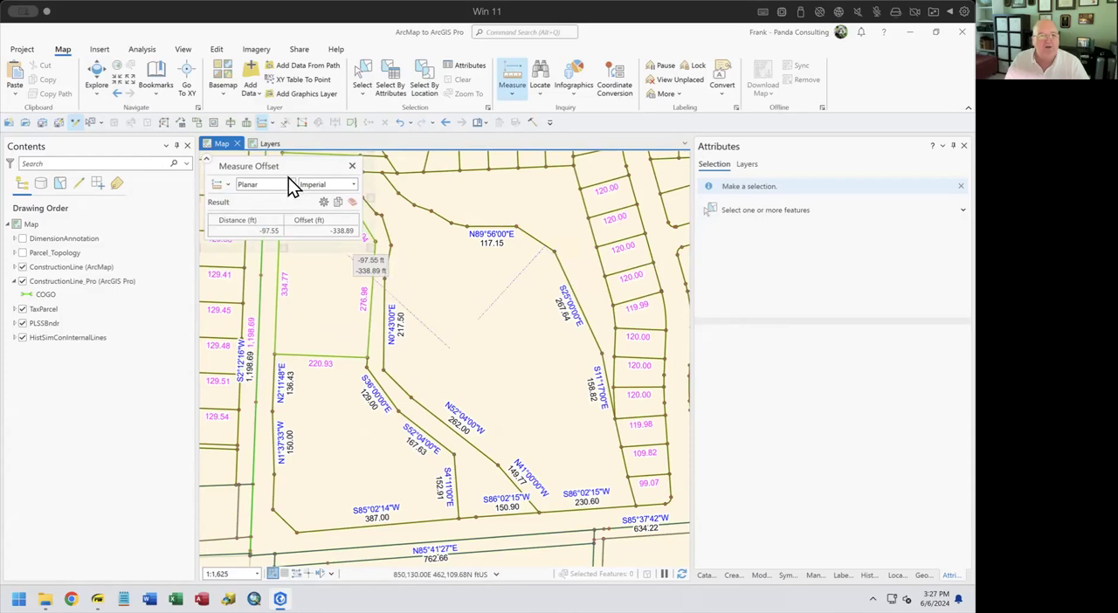
click(353, 169)
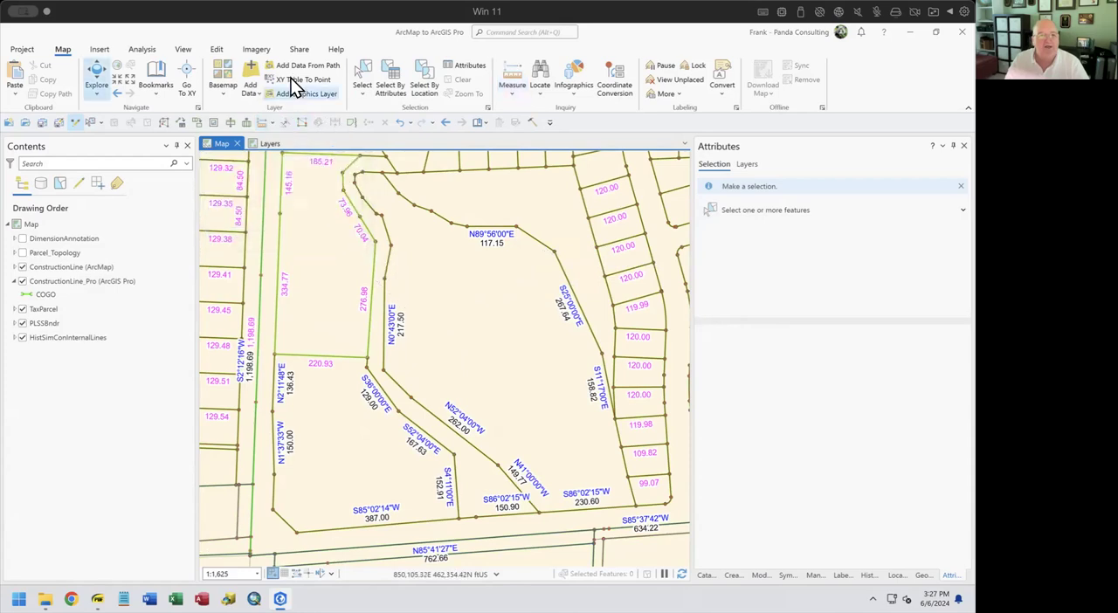
Measure direction and distance northward from the construction line endpoint below the N0°43'00"E line, and close the measurement
click(514, 76)
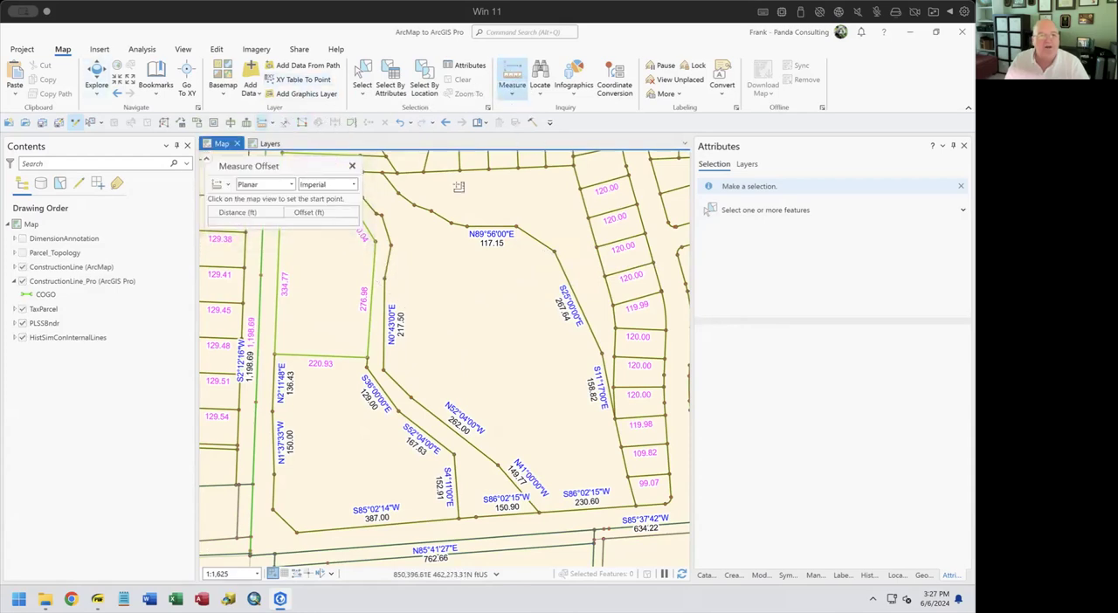
click(218, 187)
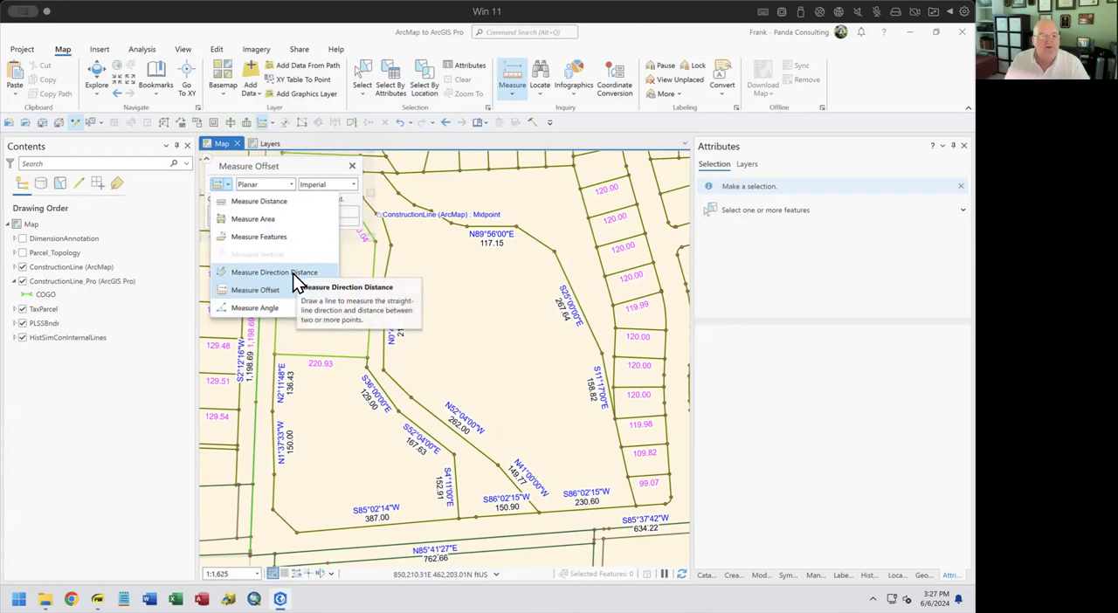
click(293, 273)
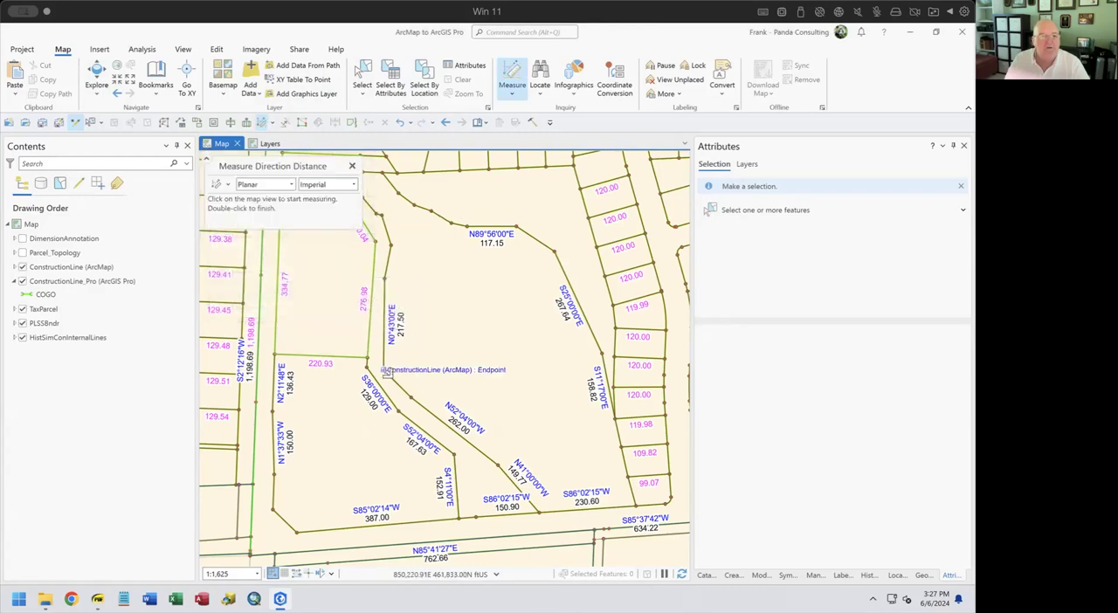
click(385, 370)
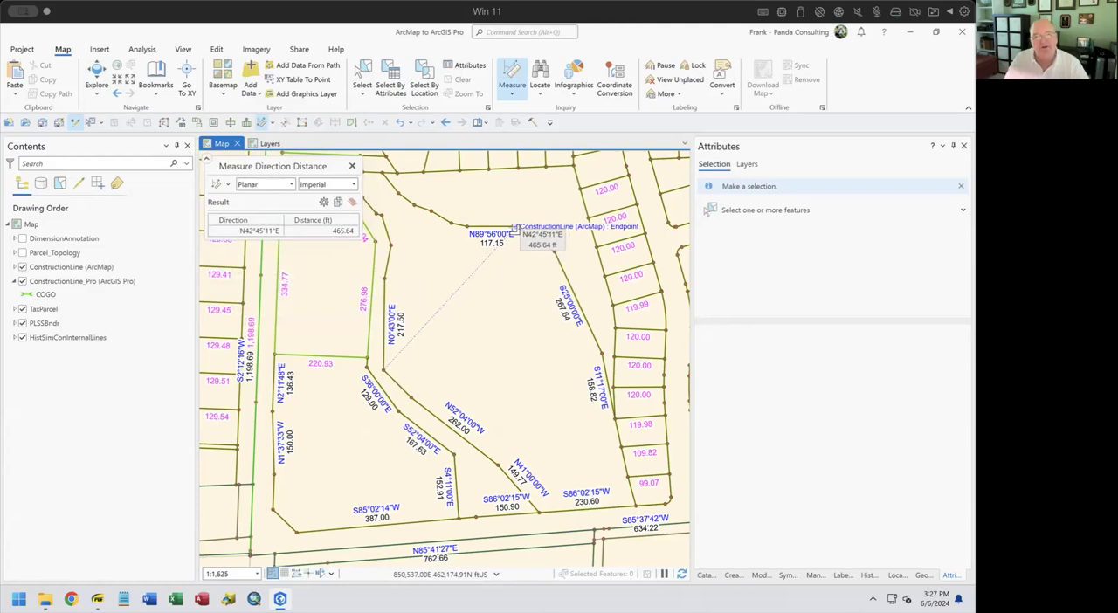
click(352, 166)
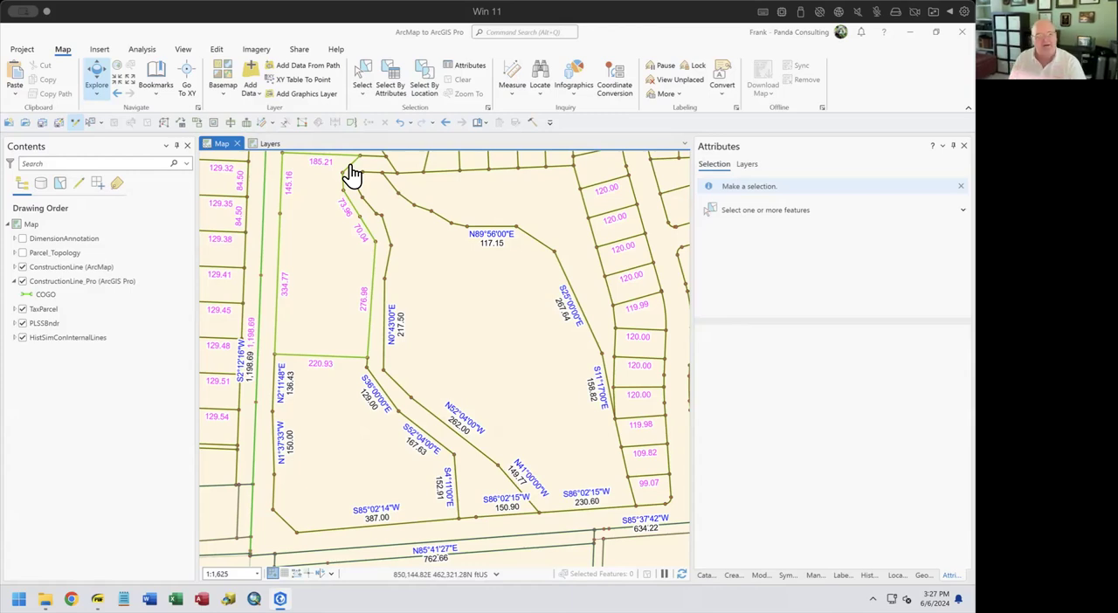
Turn off the labels of the ConstructionLine_Pro (ArcGIS Pro) layer
right_click(140, 287)
click(194, 409)
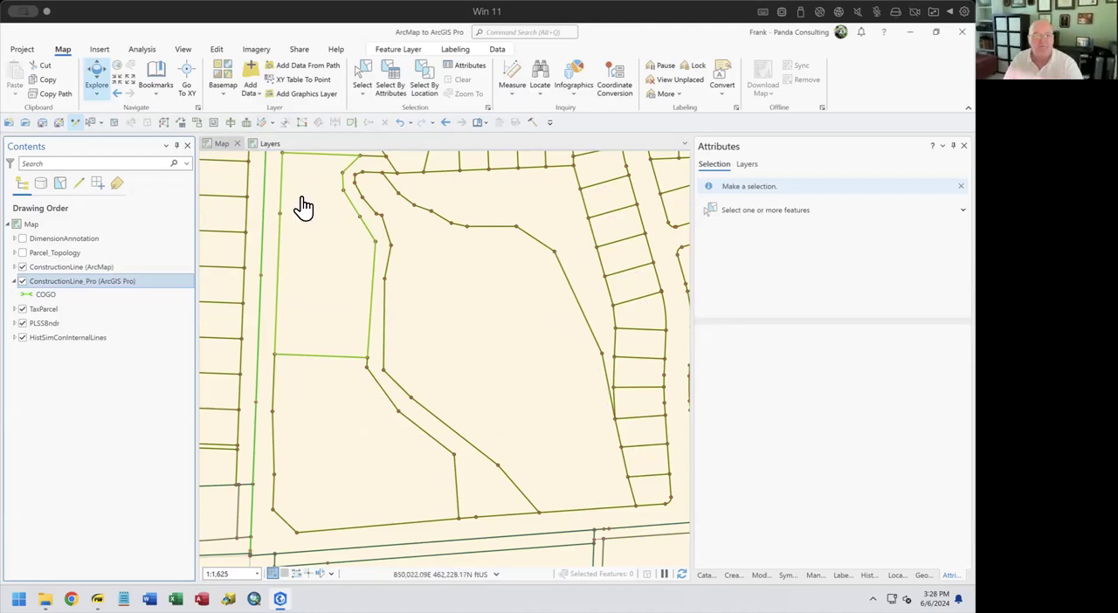
Add the TaxParcel layer as a new search provider in the Locate provider settings
click(542, 81)
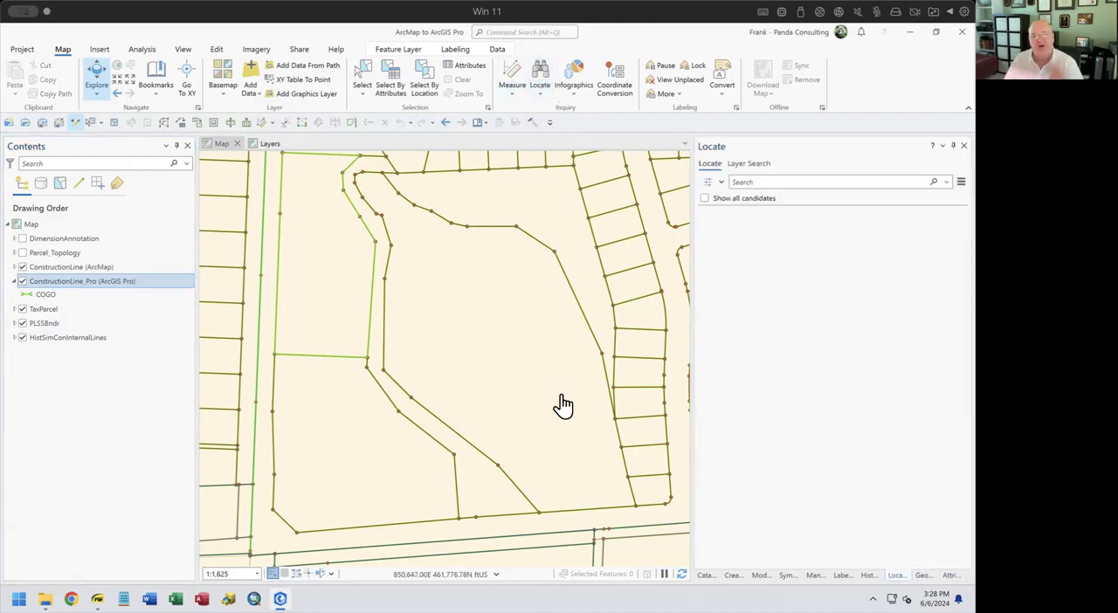
click(721, 184)
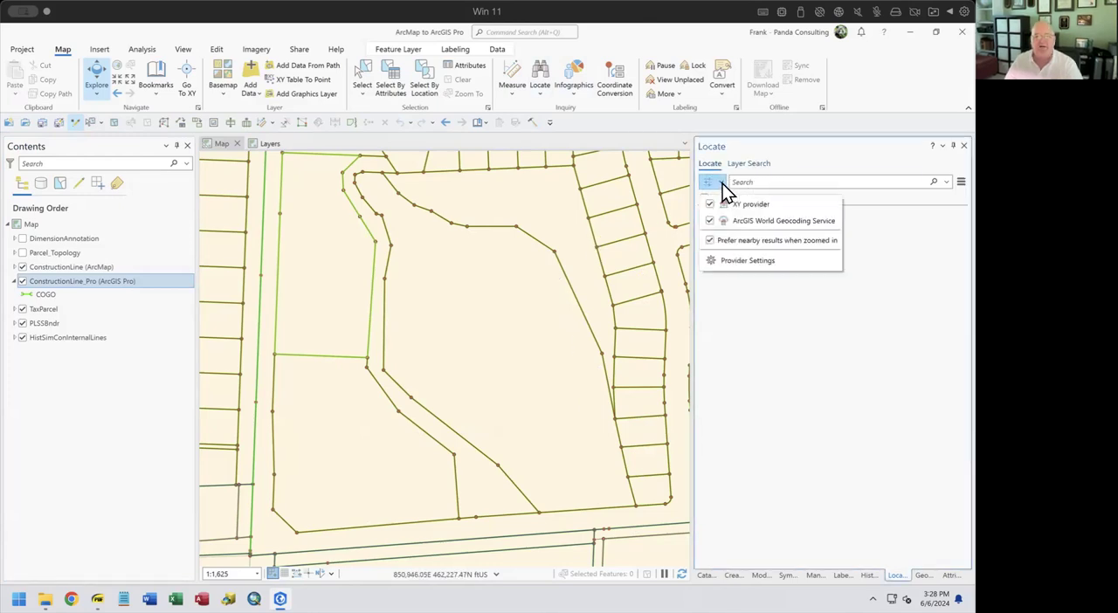
click(740, 261)
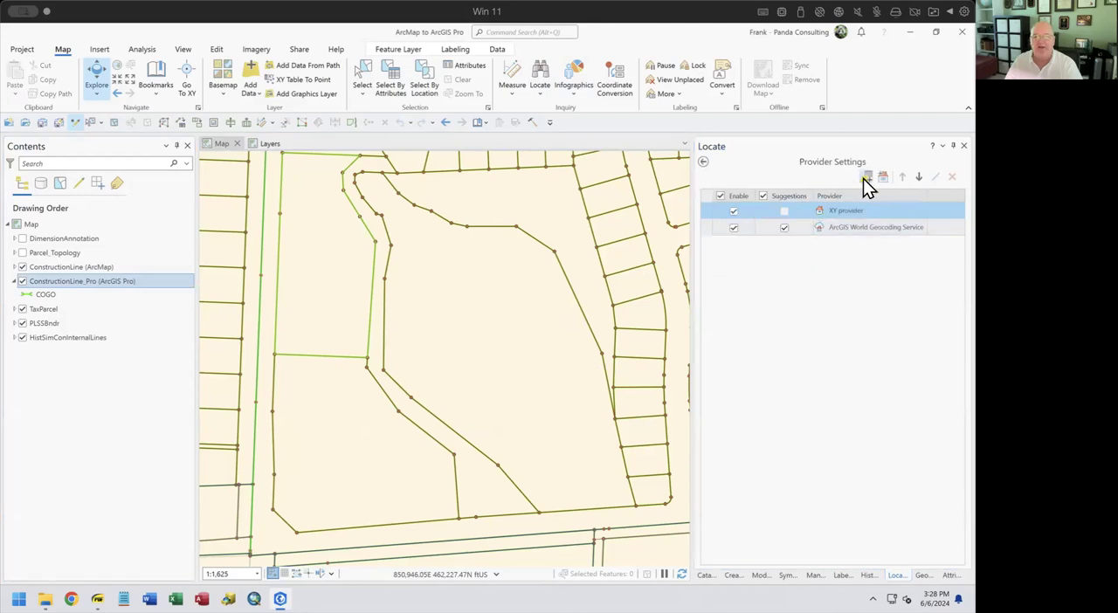
click(866, 179)
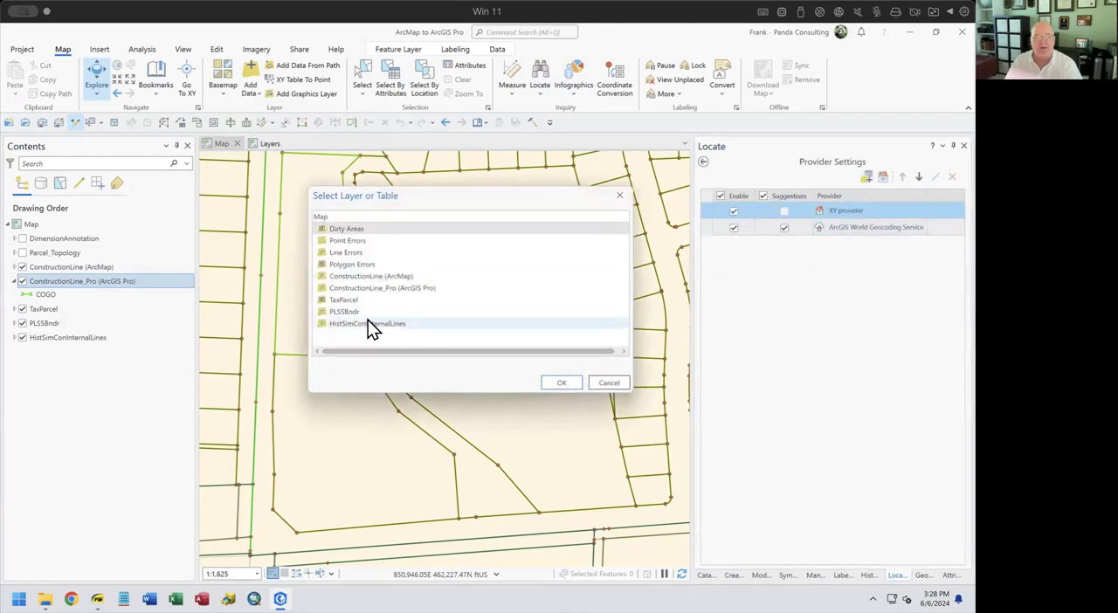
click(342, 302)
click(559, 385)
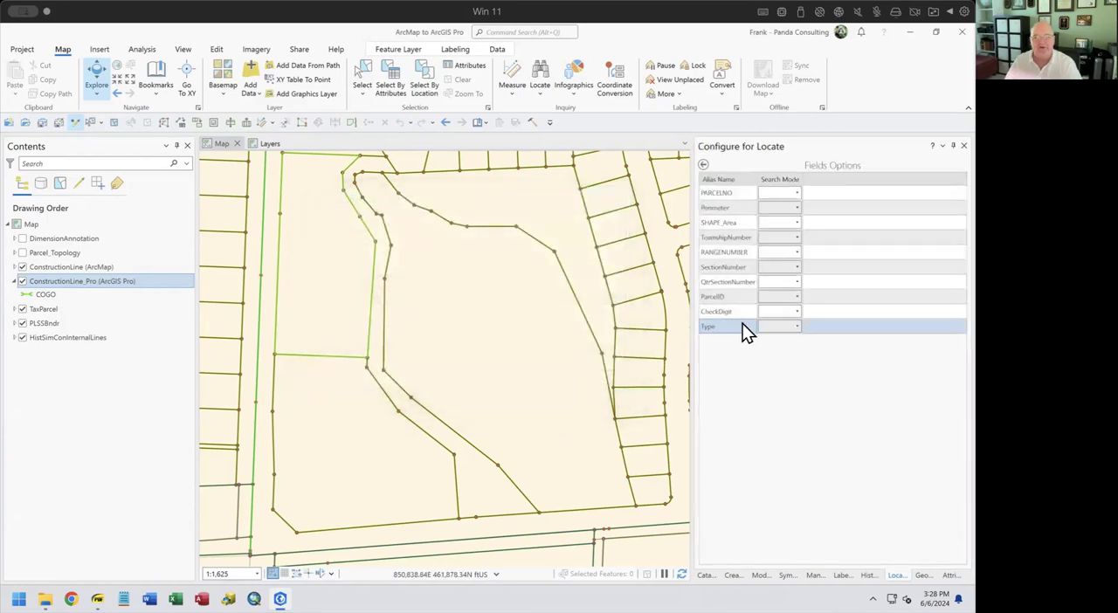
Set the search mode of the PARCELNO field to Contains for the TaxParcel provider
click(795, 193)
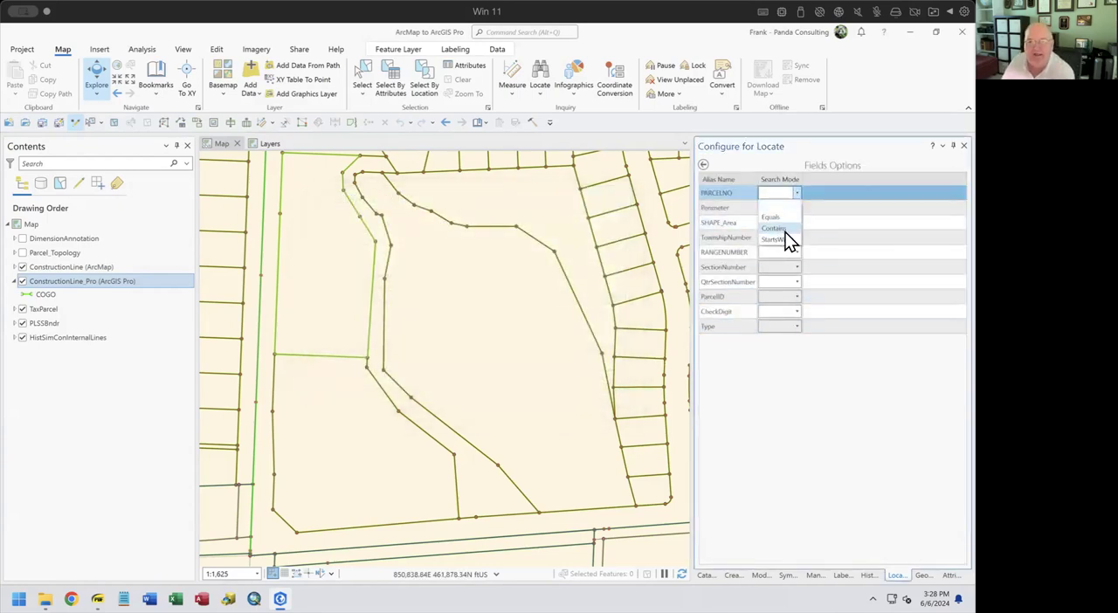
click(784, 231)
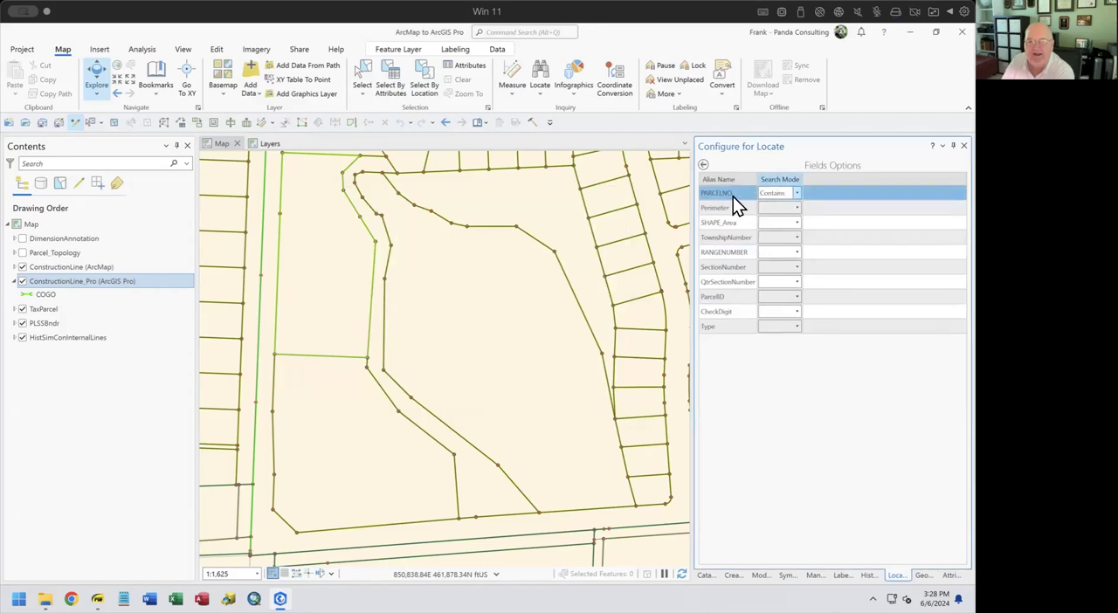
click(704, 166)
Move the TaxParcel provider to first place and disable the XY provider and the ArcGIS World Geocoding Service
click(734, 244)
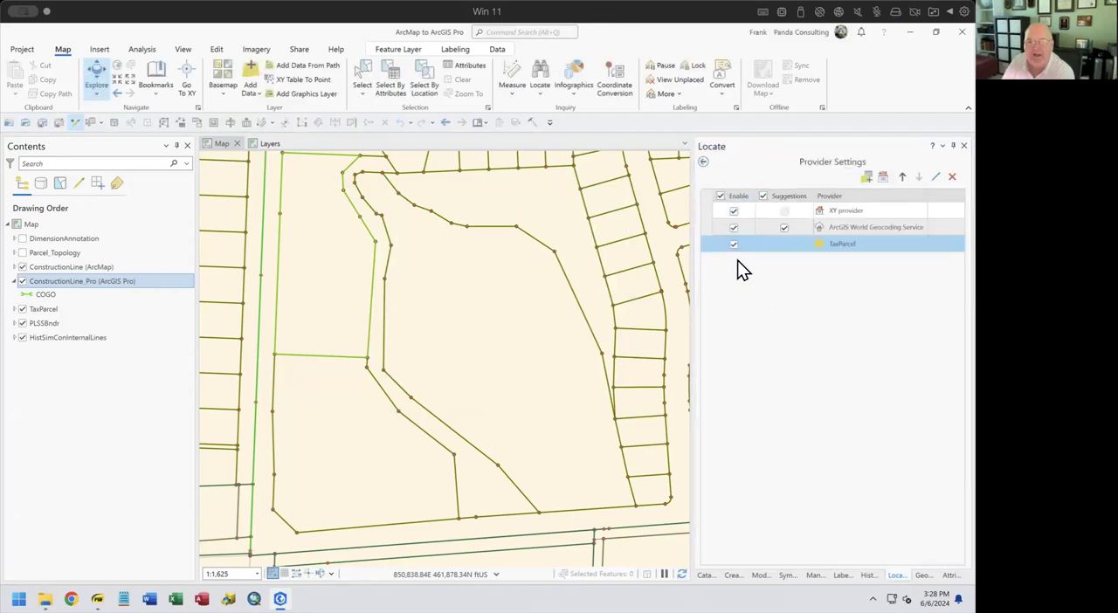
click(902, 177)
click(902, 178)
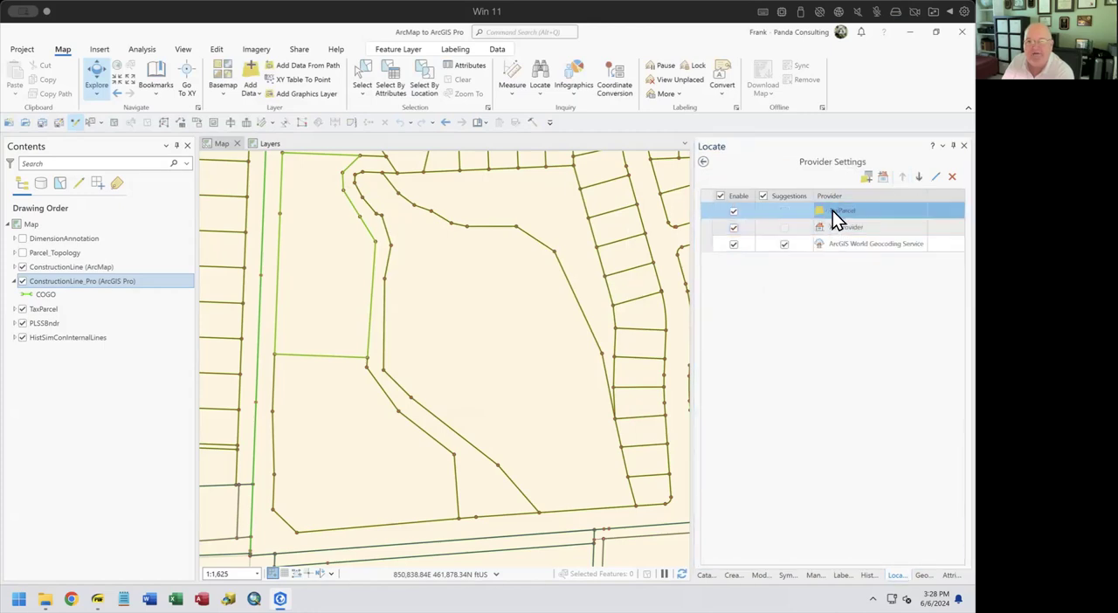
click(734, 228)
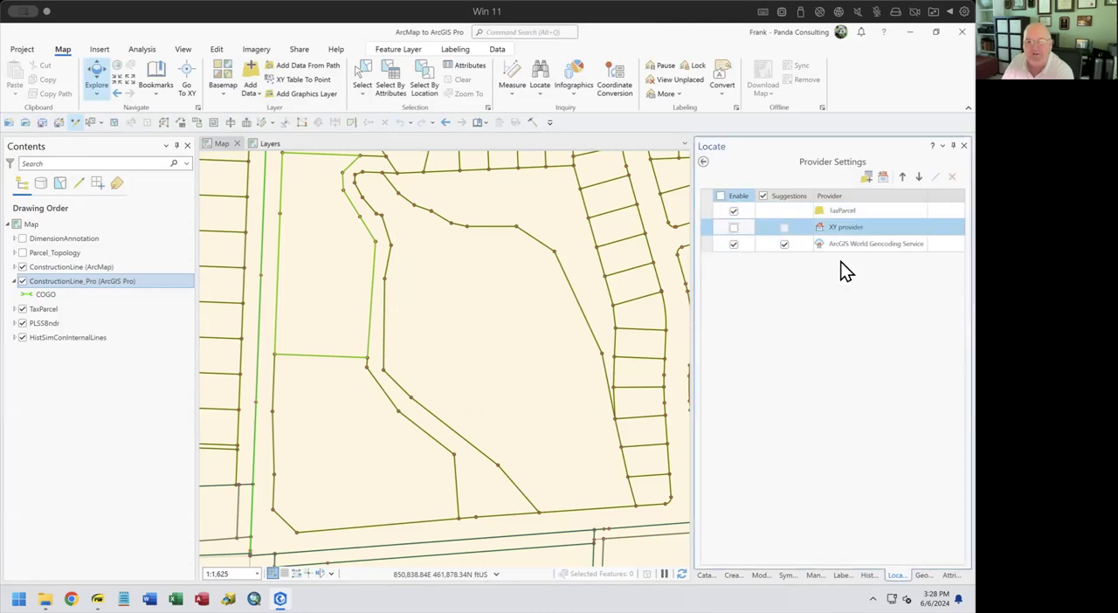
click(734, 244)
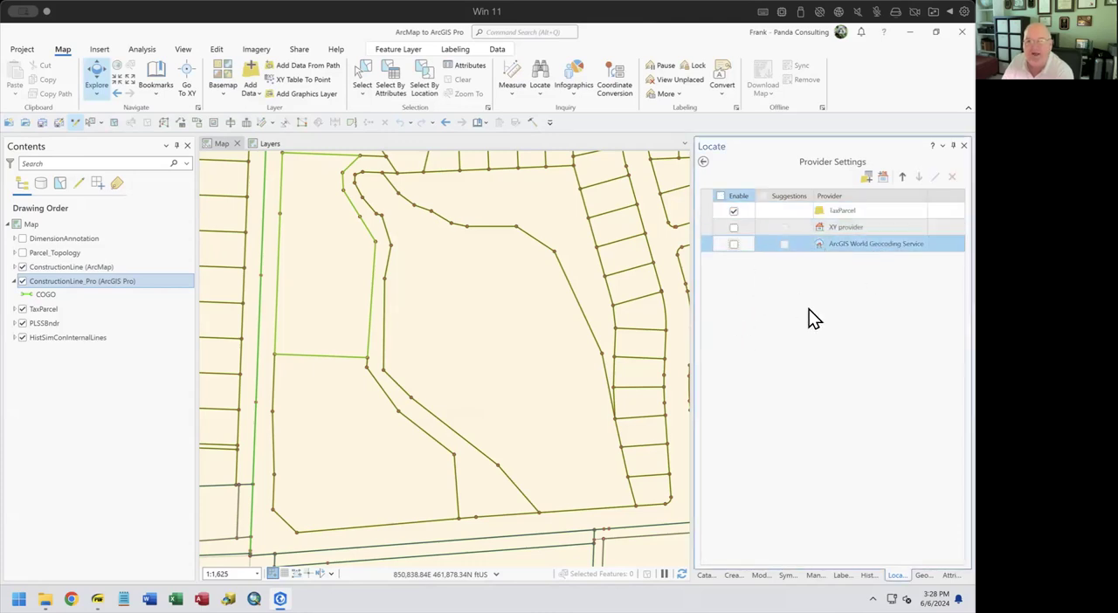
click(703, 162)
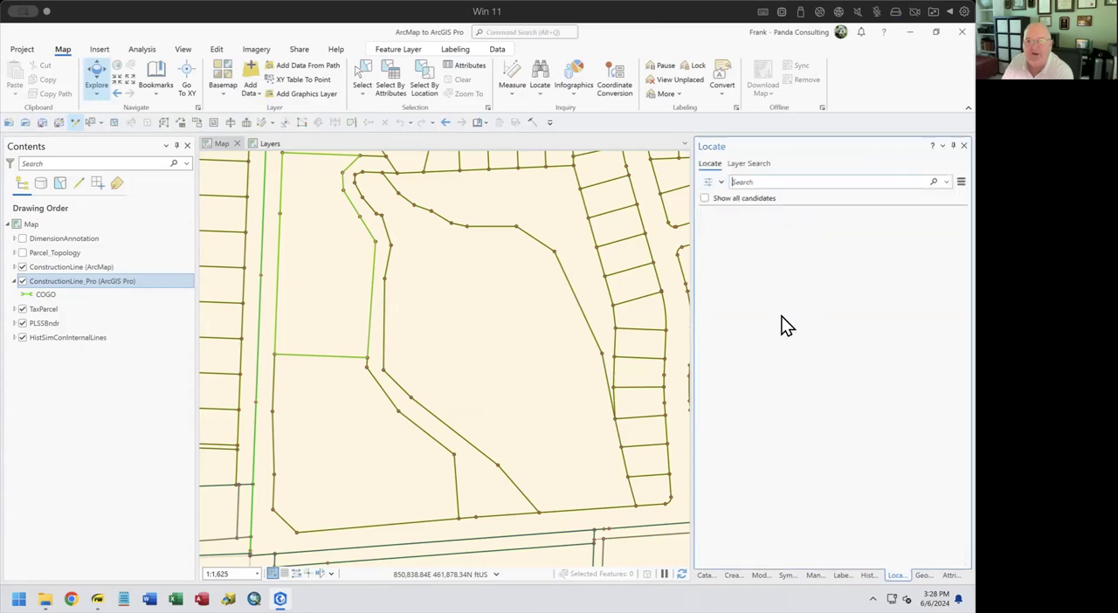
click(719, 183)
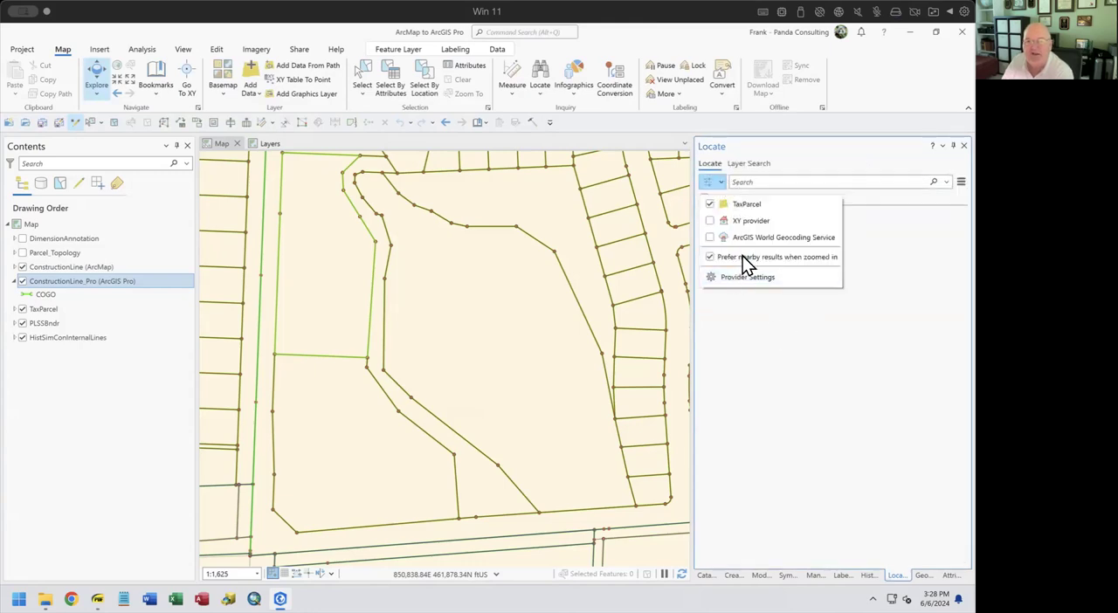
click(873, 229)
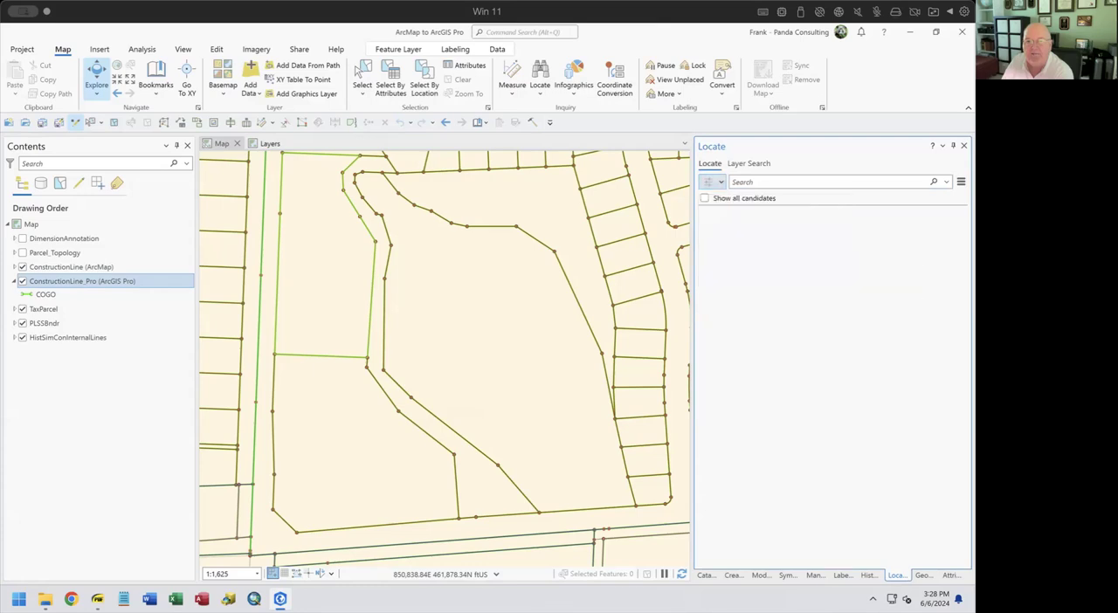
Locate parcels whose number contains 980 and go to two of the results on the map
click(809, 181)
text(980)
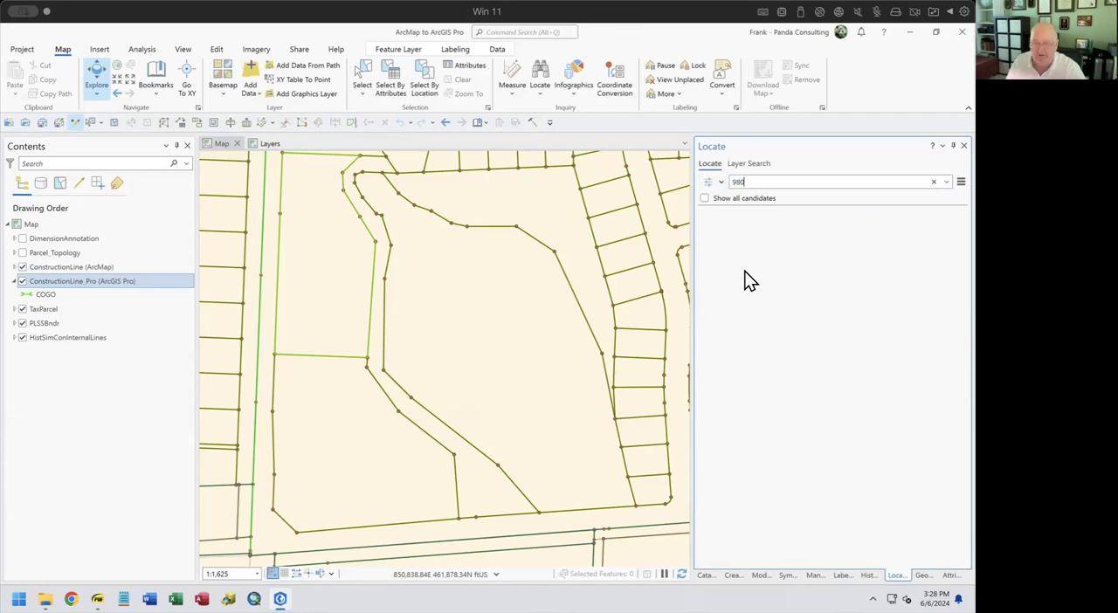
key(Return)
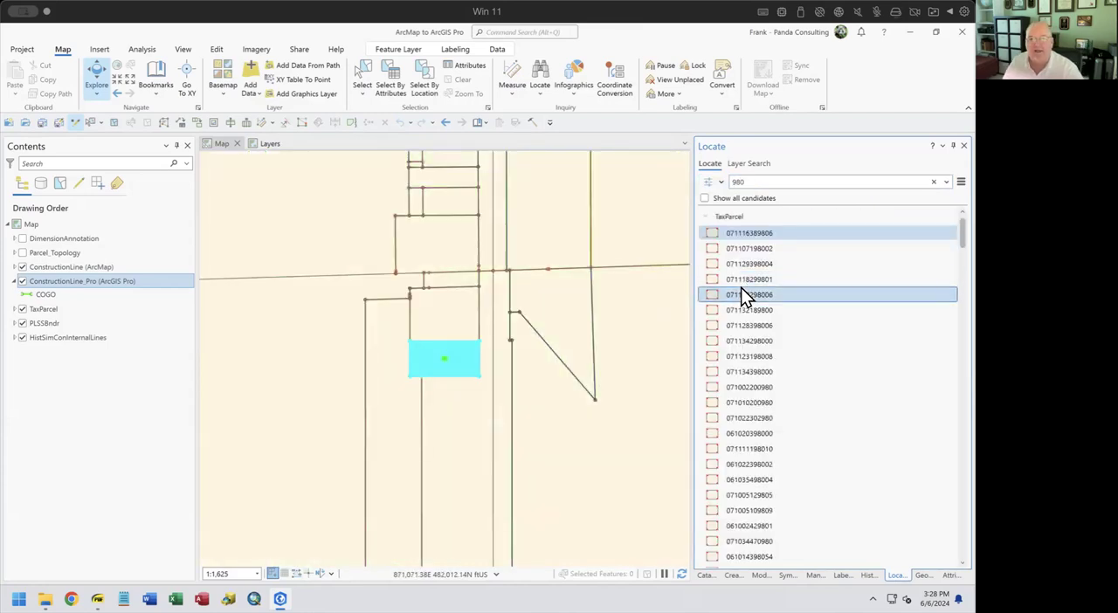
click(755, 251)
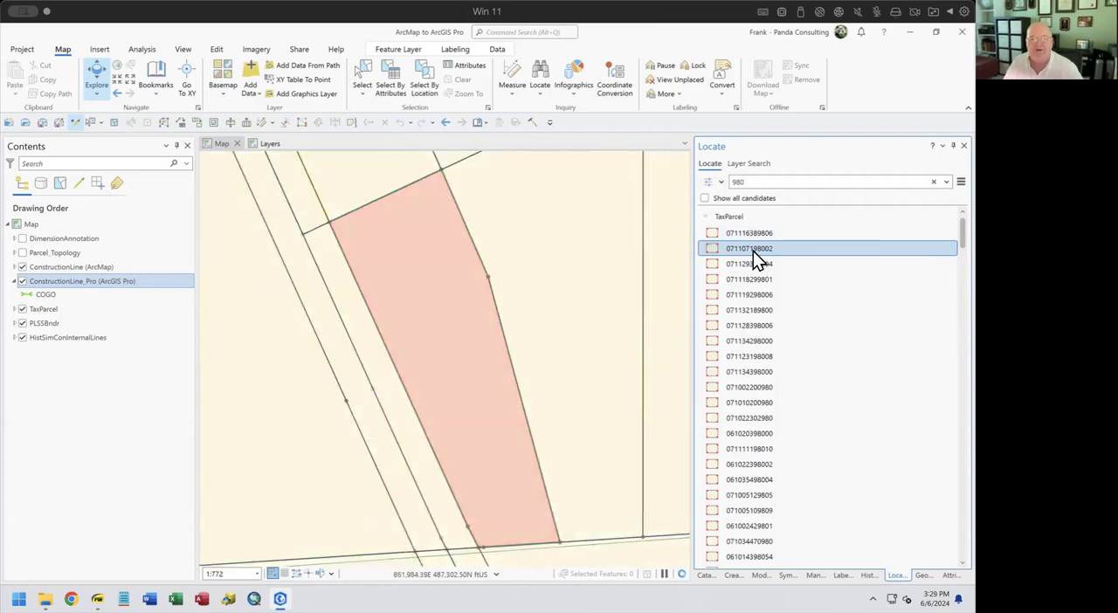
click(750, 390)
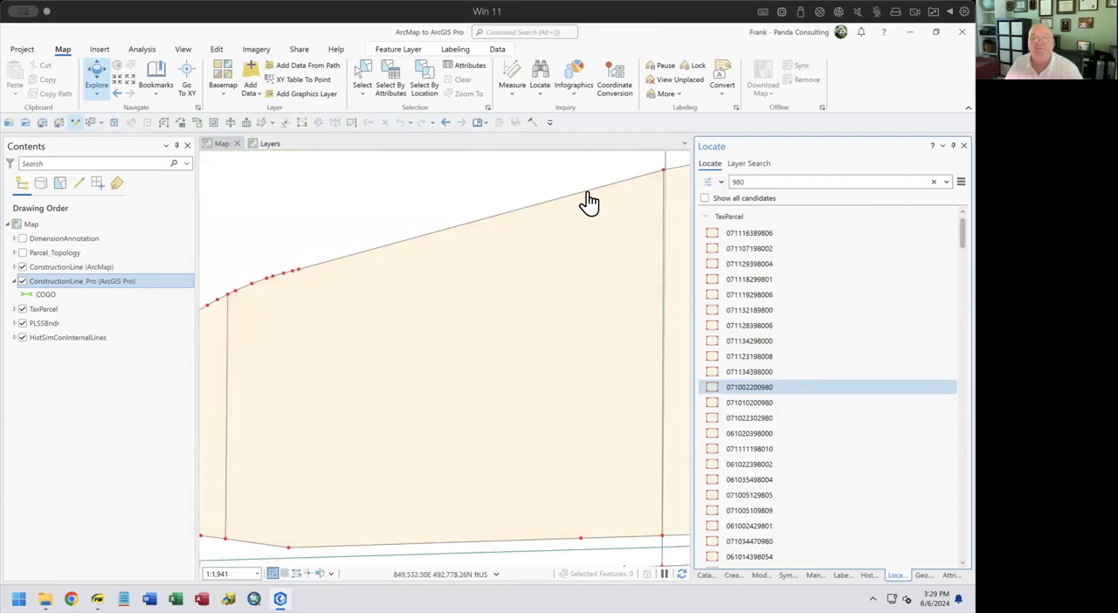
Limit the layer search to a single attribute field of the TaxParcel layer and check the remaining search options
click(756, 164)
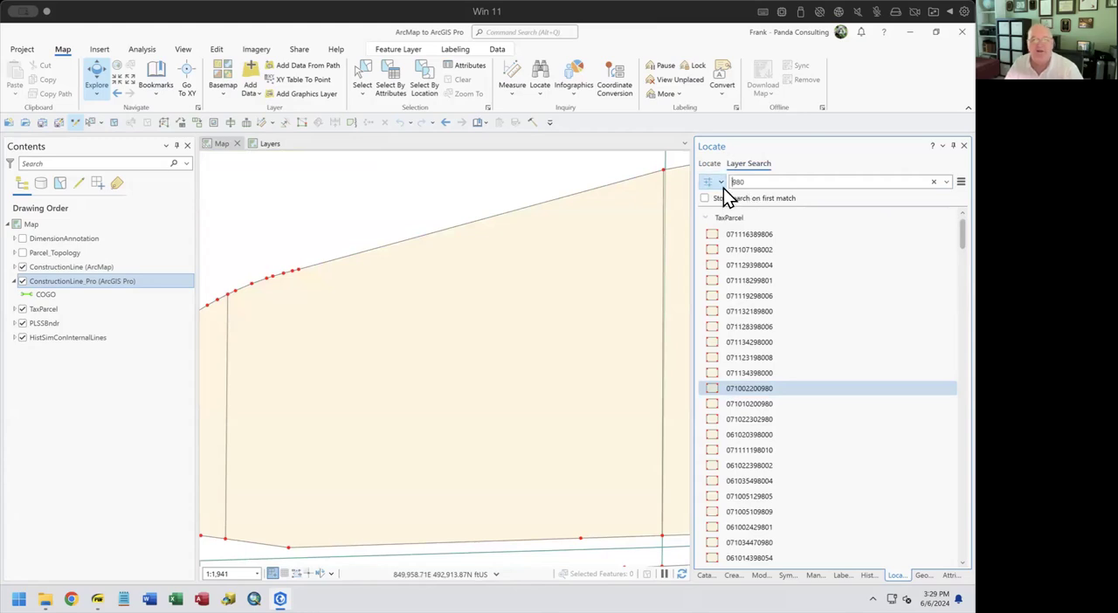
click(721, 185)
mouse_move(745, 221)
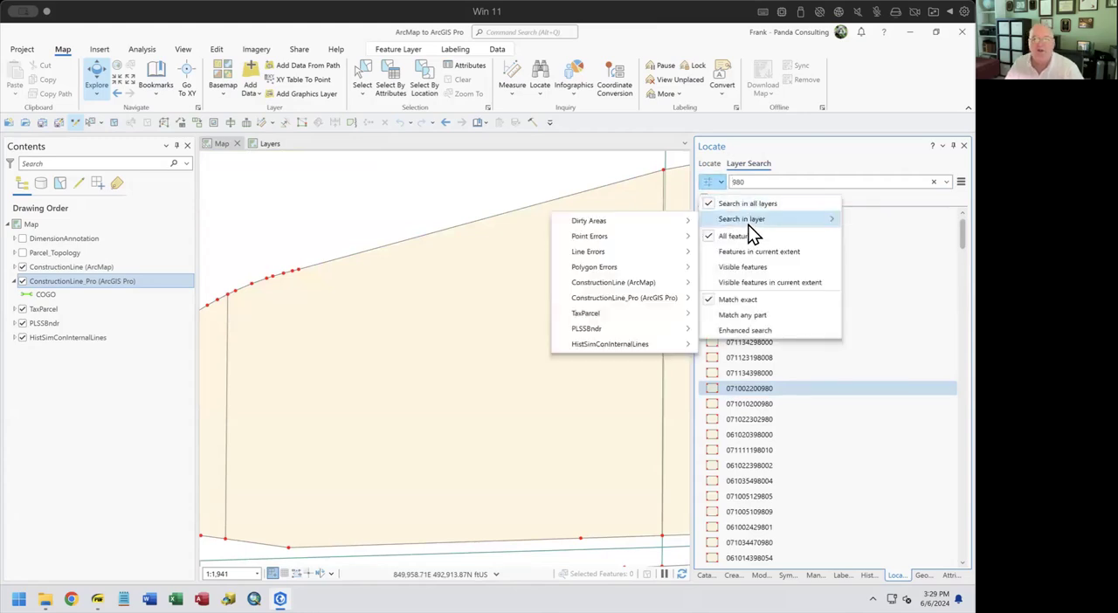
mouse_move(635, 317)
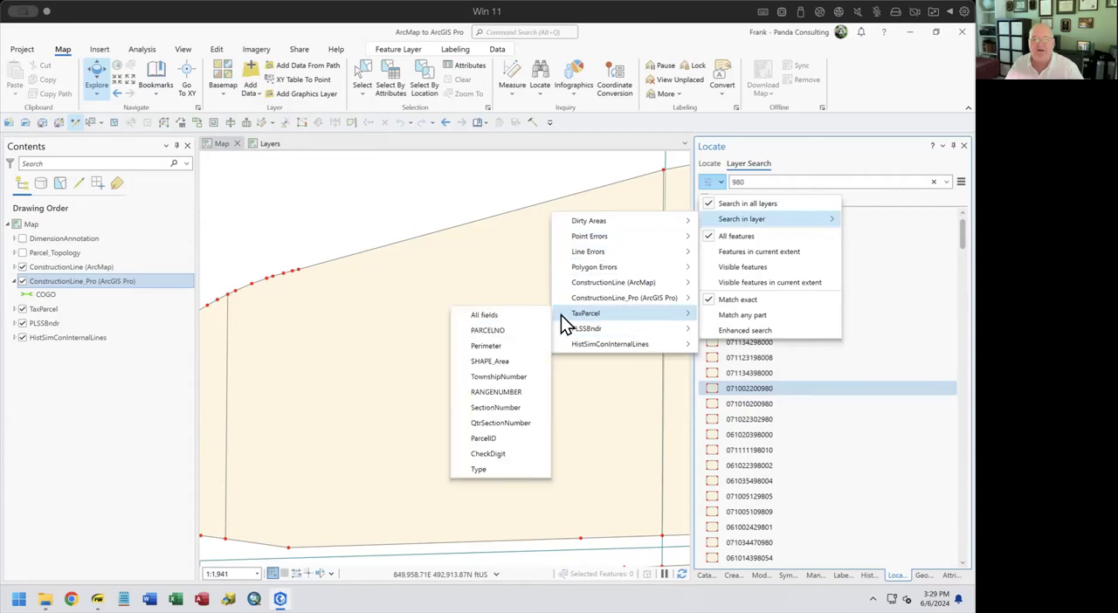
click(511, 346)
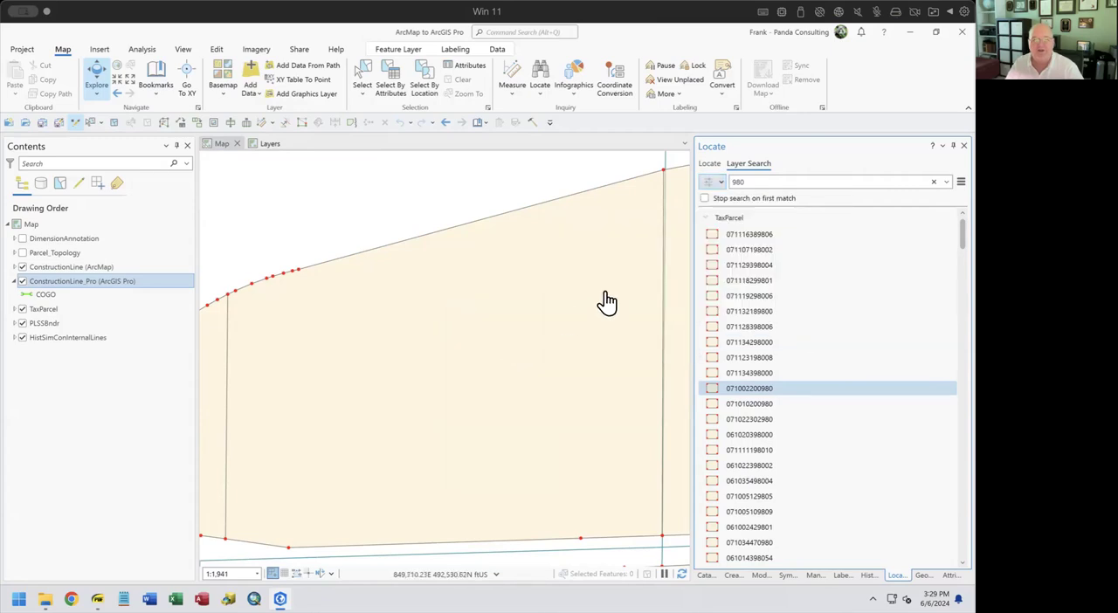
click(719, 186)
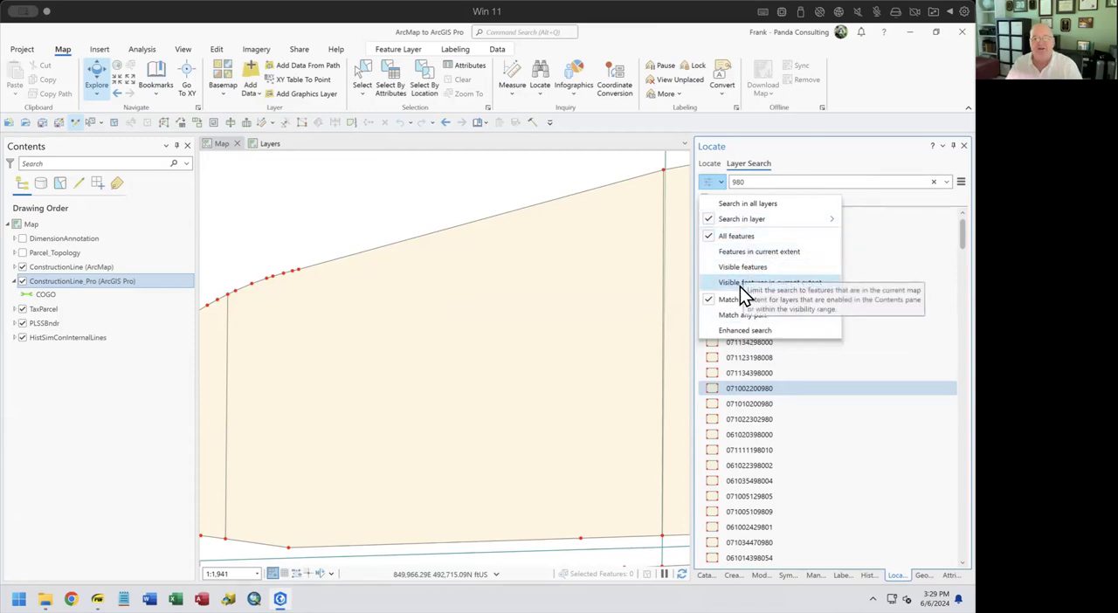
click(842, 155)
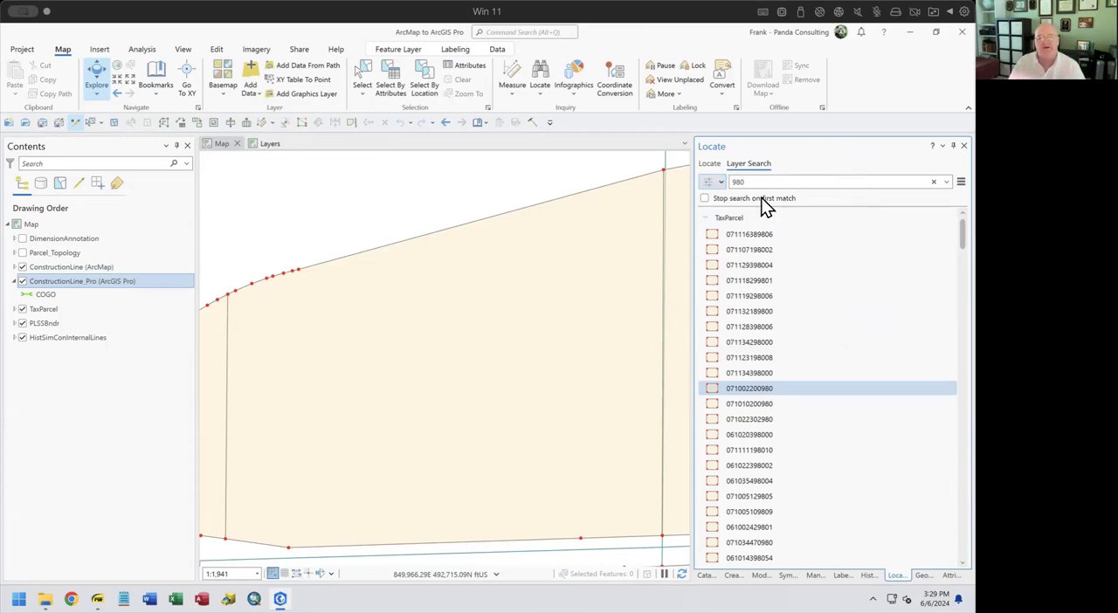
Set the layer search to stop on the first match and to match any part, and run it for 980
click(704, 199)
text(.)
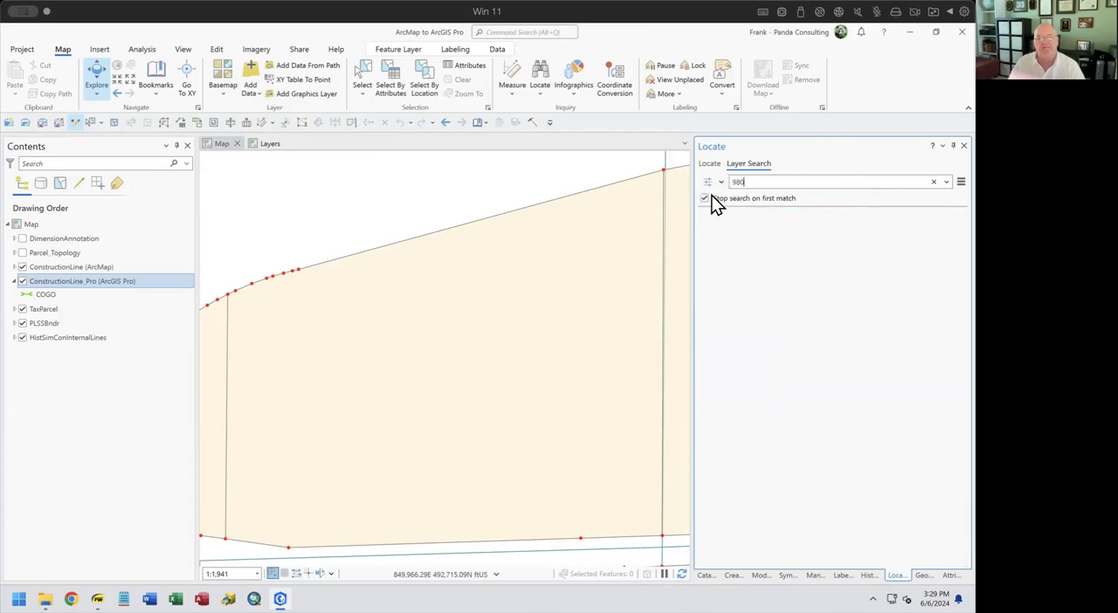
click(717, 182)
click(742, 315)
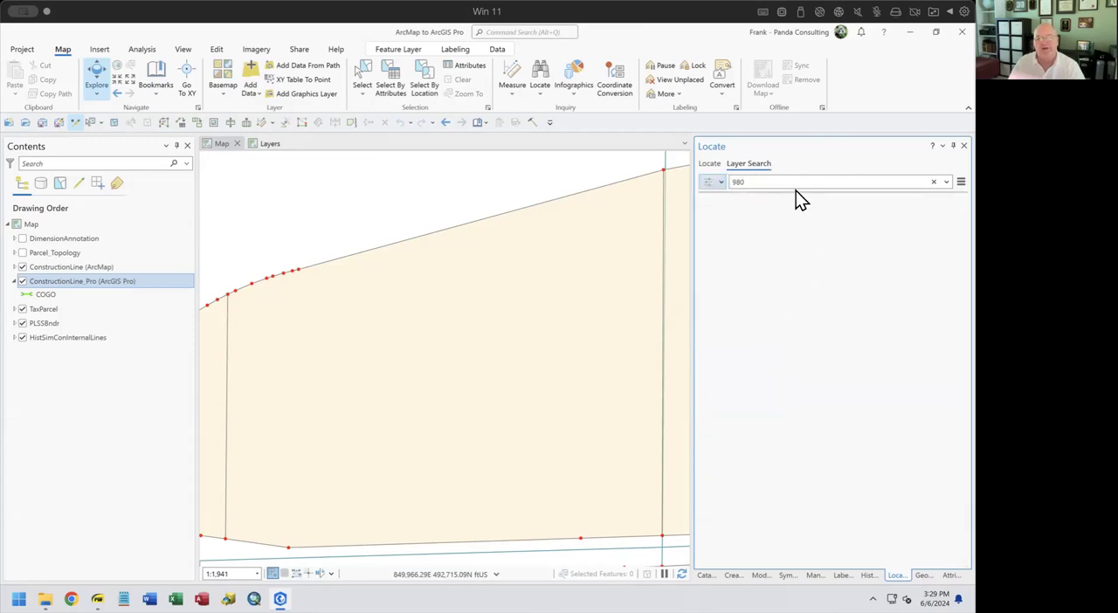
click(787, 179)
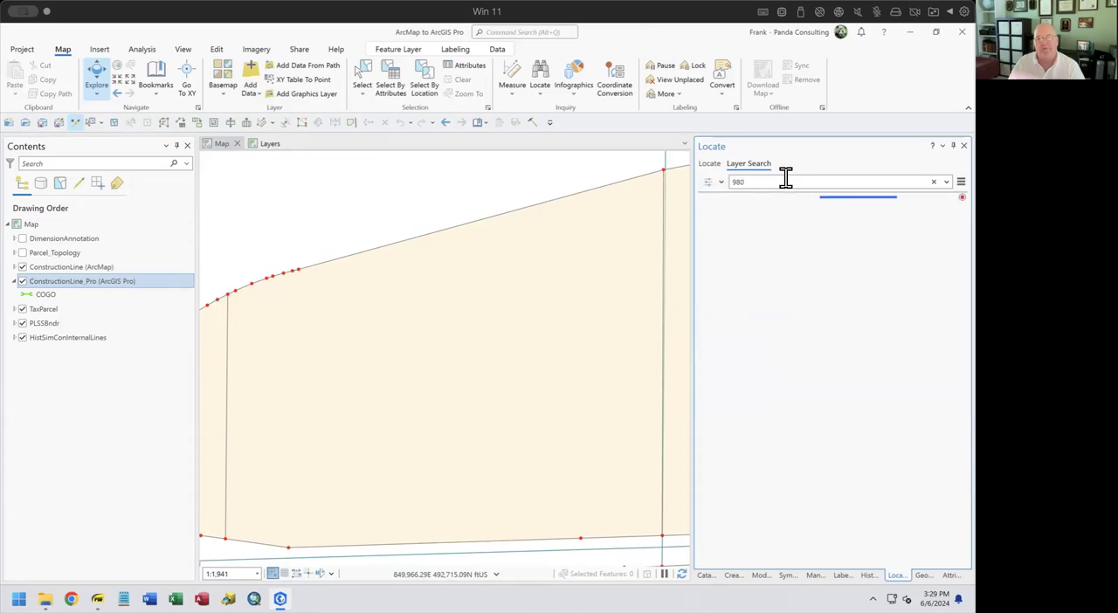
key(Return)
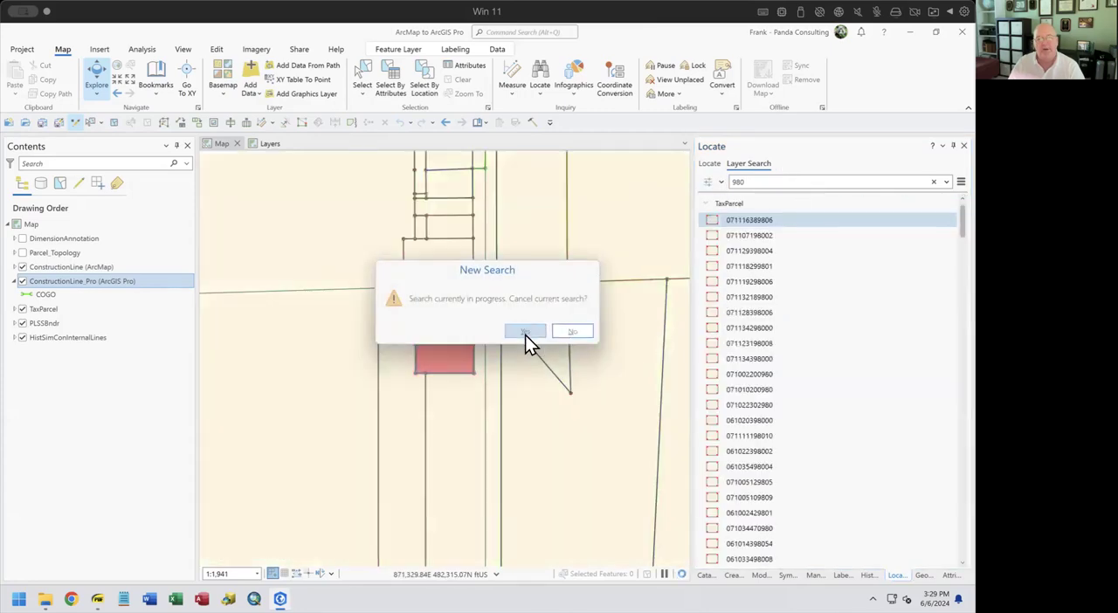
click(569, 332)
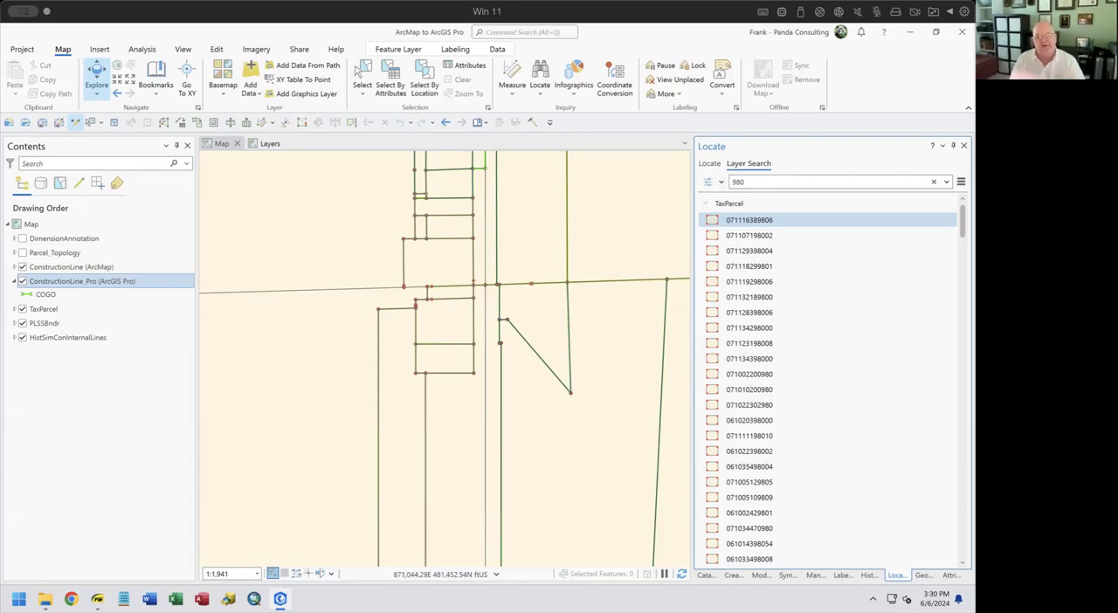
Show the Catalog pane, view the Edit Tab slide in the ArcMap to ArcGIS Pro for Editors PDF, and return to ArcGIS Pro
click(706, 574)
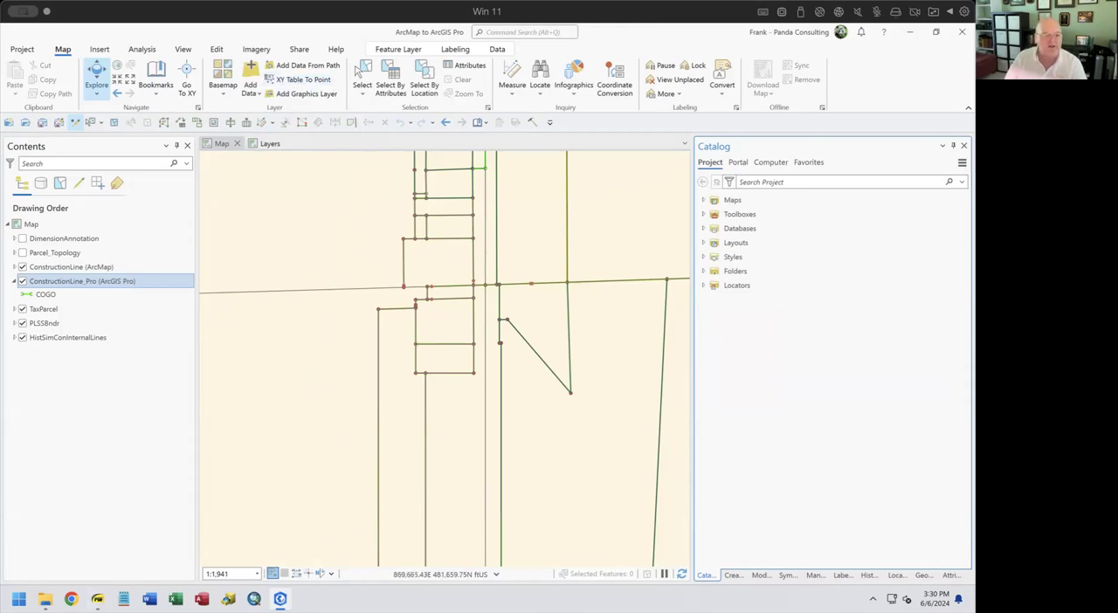
click(101, 599)
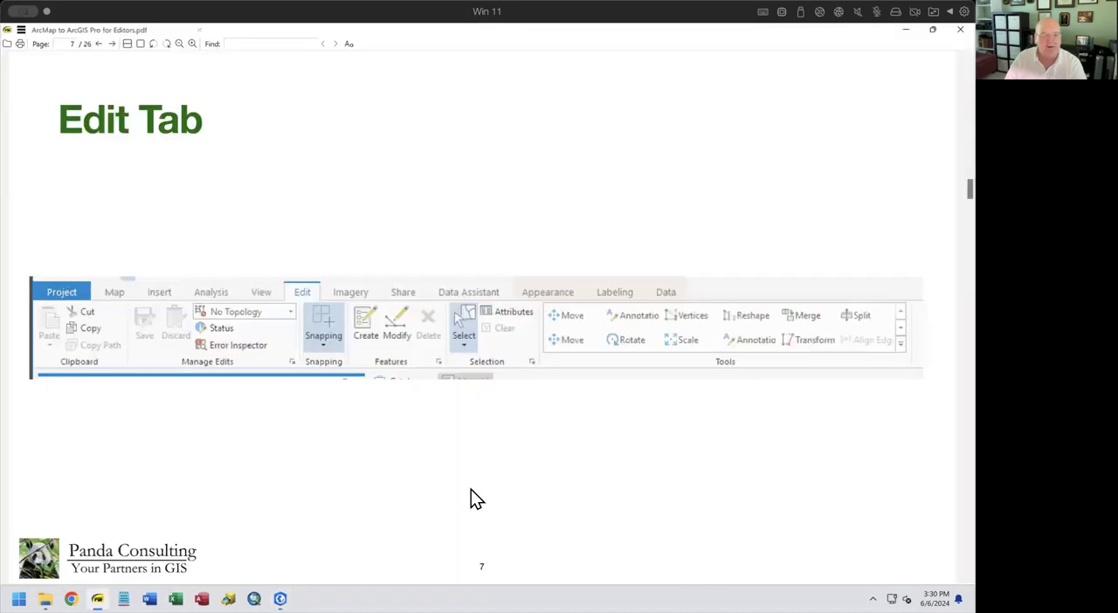
key(Page_Down)
key(Page_Up)
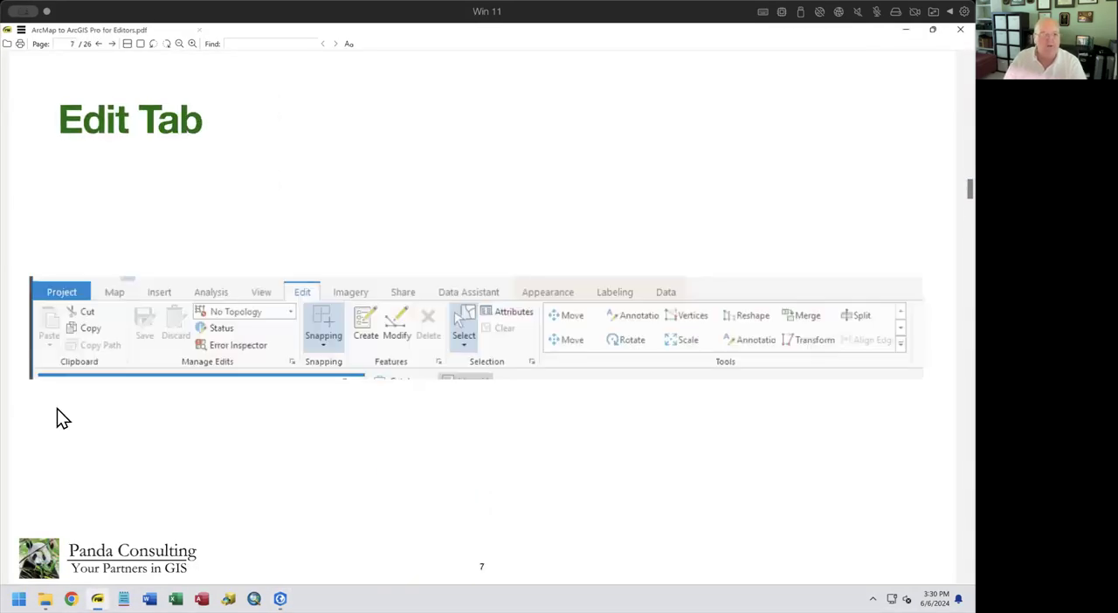
click(280, 599)
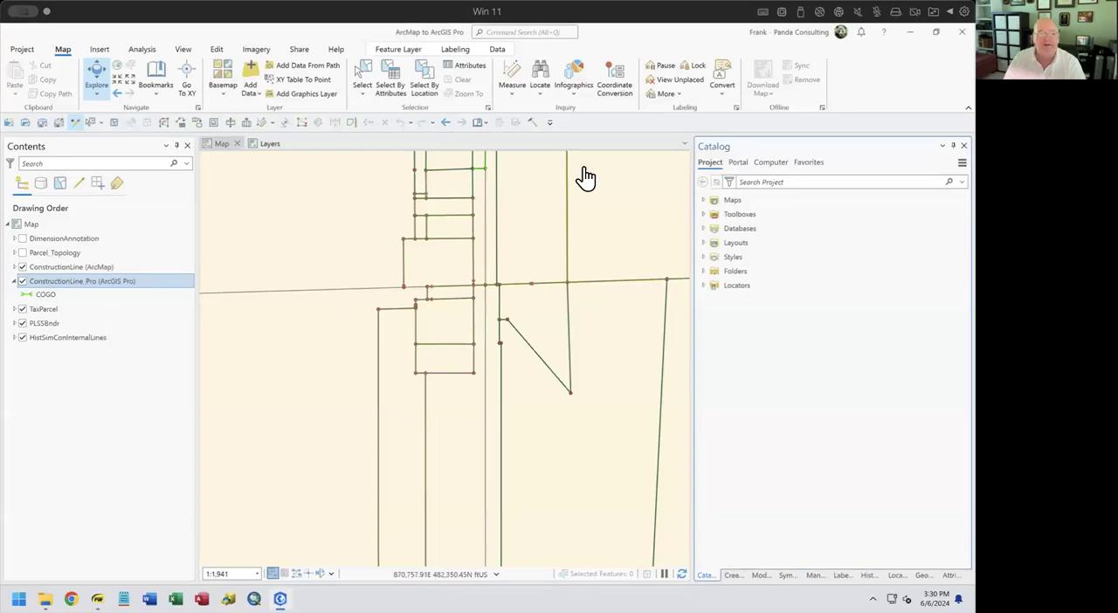
Toggle editing off and on for the map, and check which layers are editable before returning to the drawing order
click(217, 49)
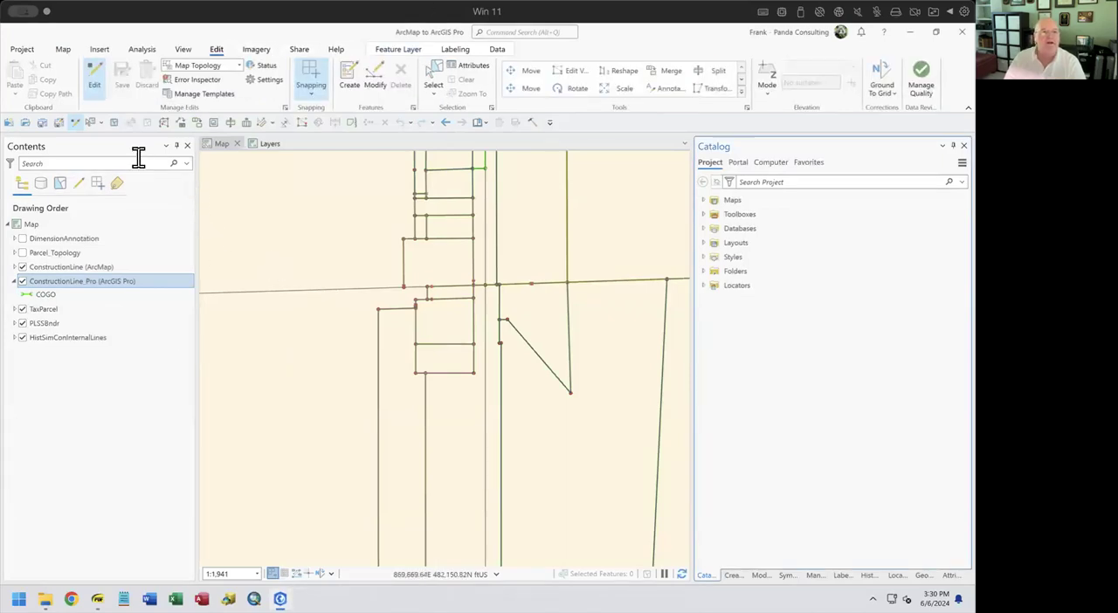
click(96, 78)
click(96, 94)
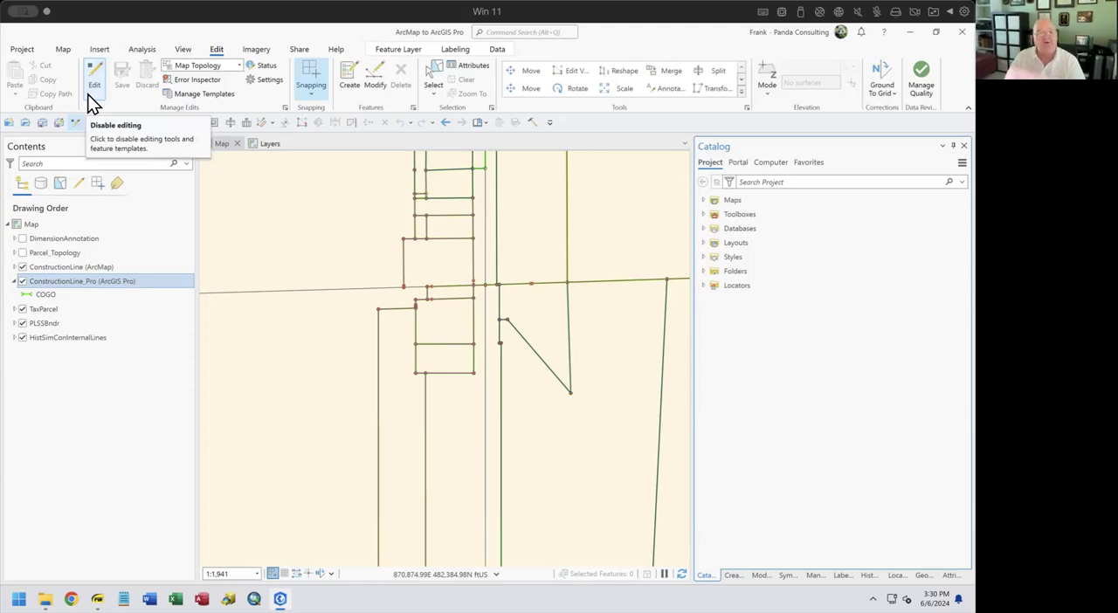
click(78, 184)
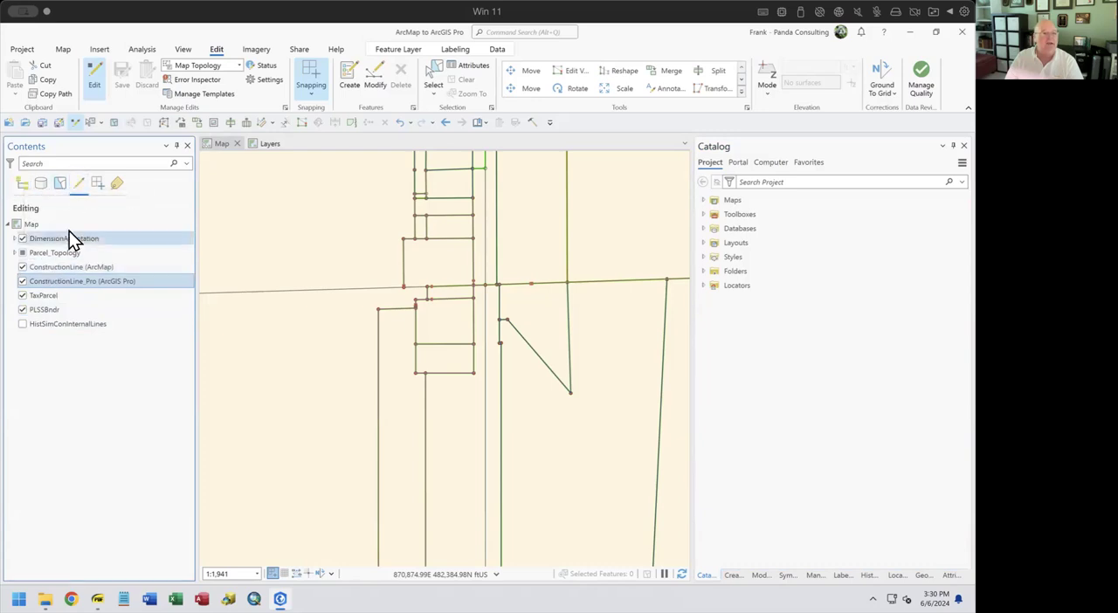
click(23, 183)
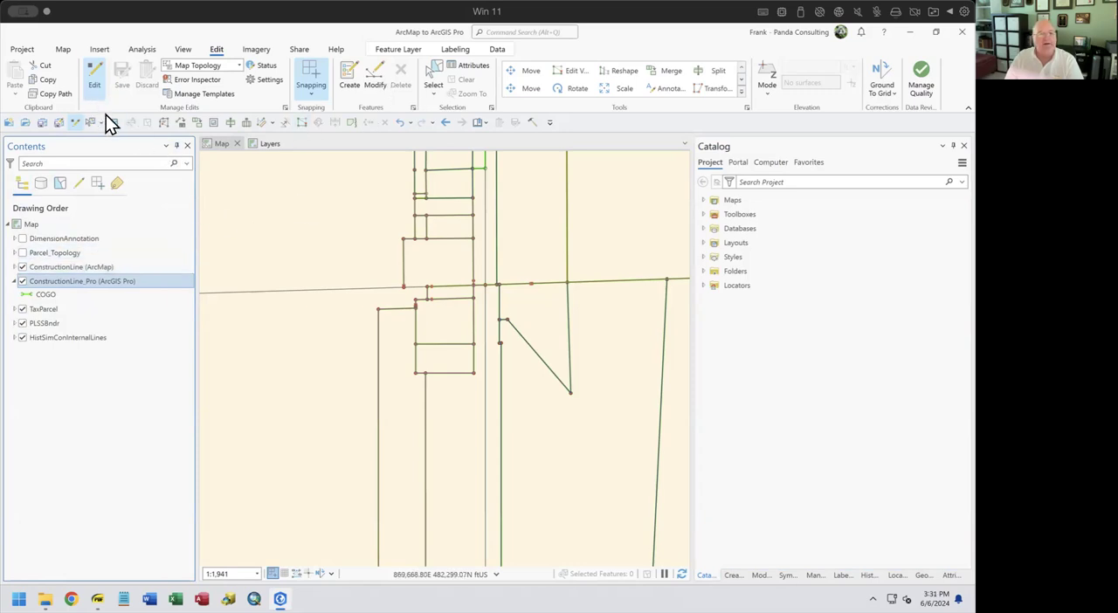
Switch topological editing to No Topology and back to Map Topology, and review the available geodatabase topologies
click(216, 66)
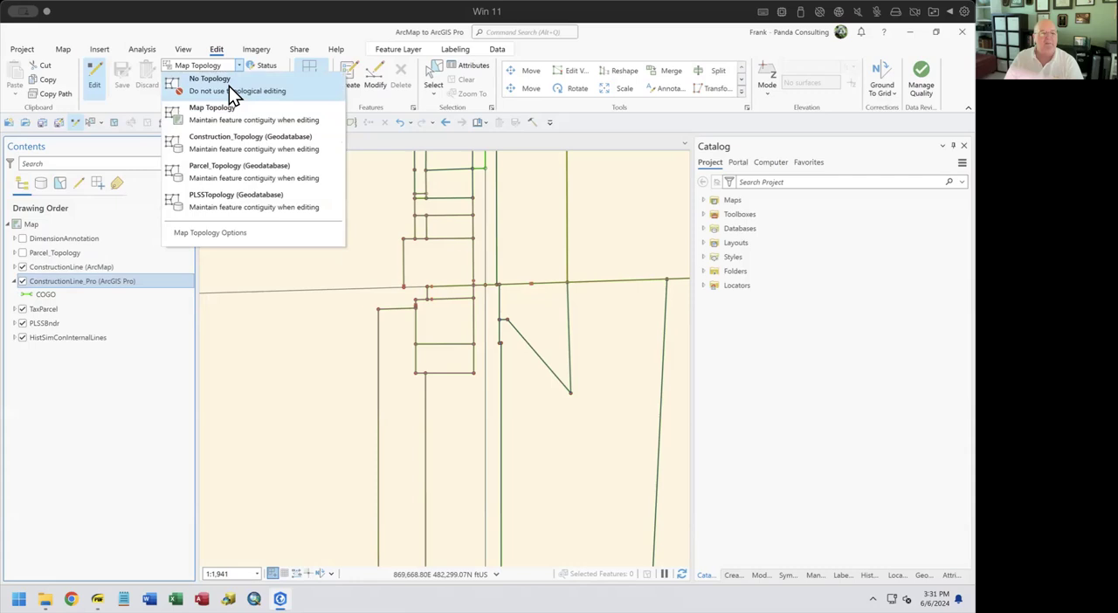
click(229, 87)
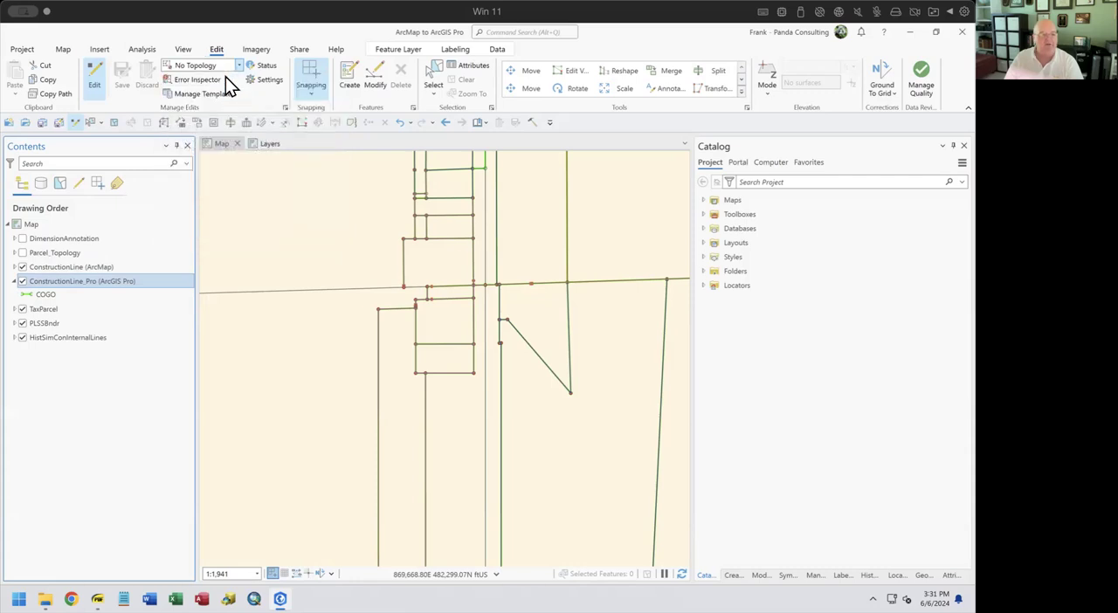
click(239, 64)
click(221, 111)
click(237, 67)
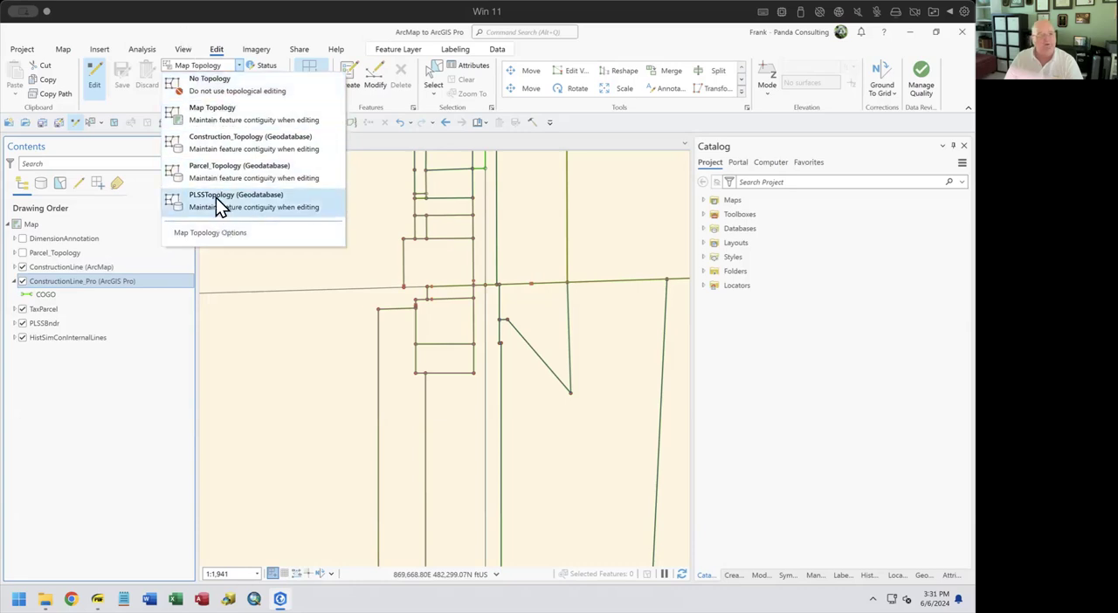
click(252, 31)
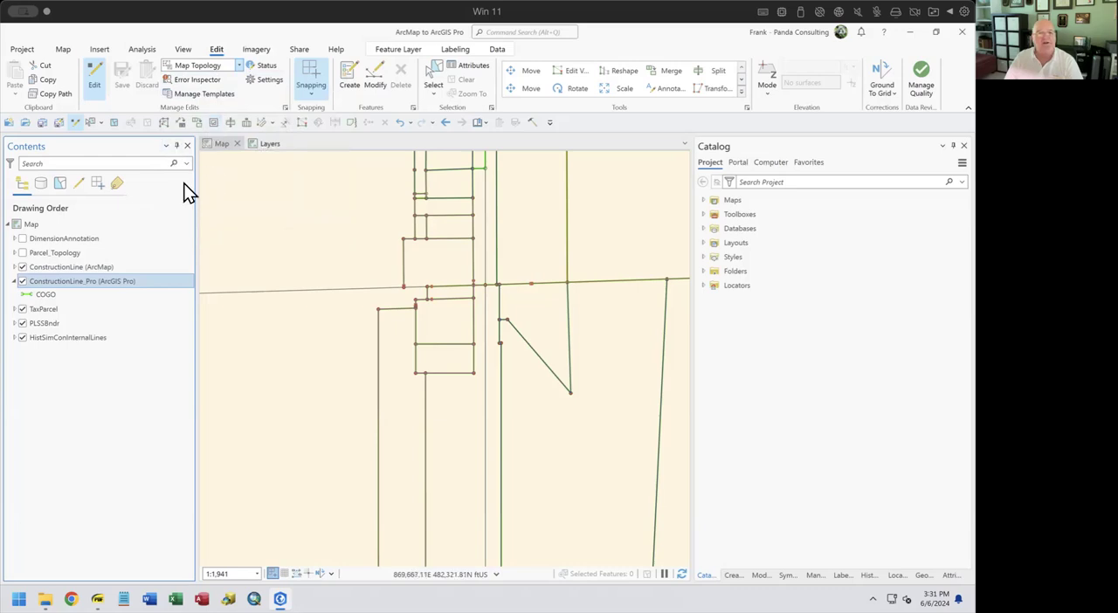
Show the Error Inspector for Parcel_Topology, close it, and look at the snapping control
click(209, 85)
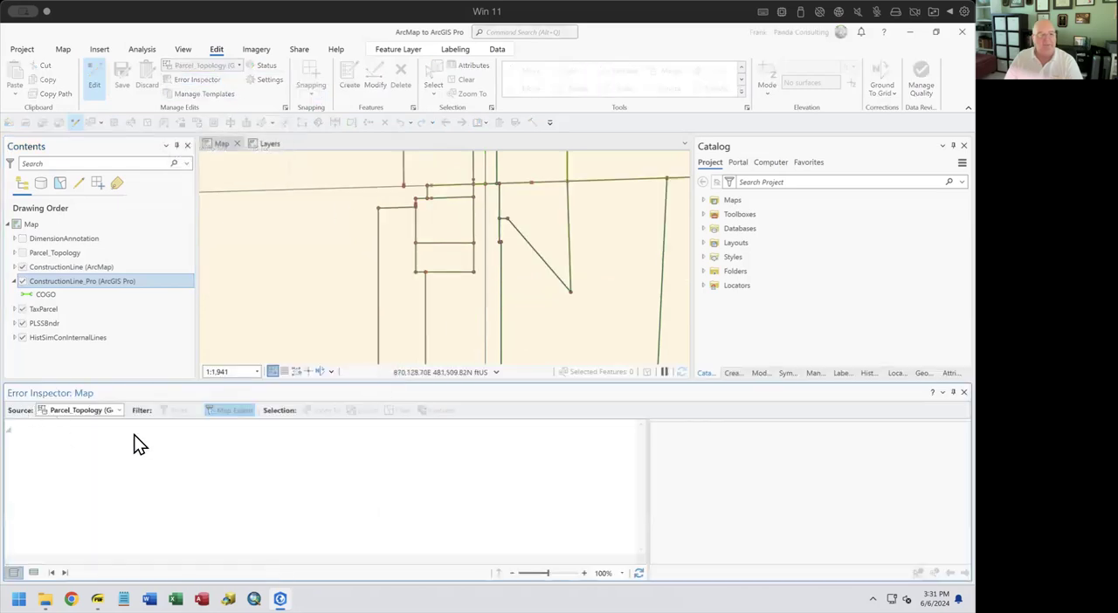
click(964, 392)
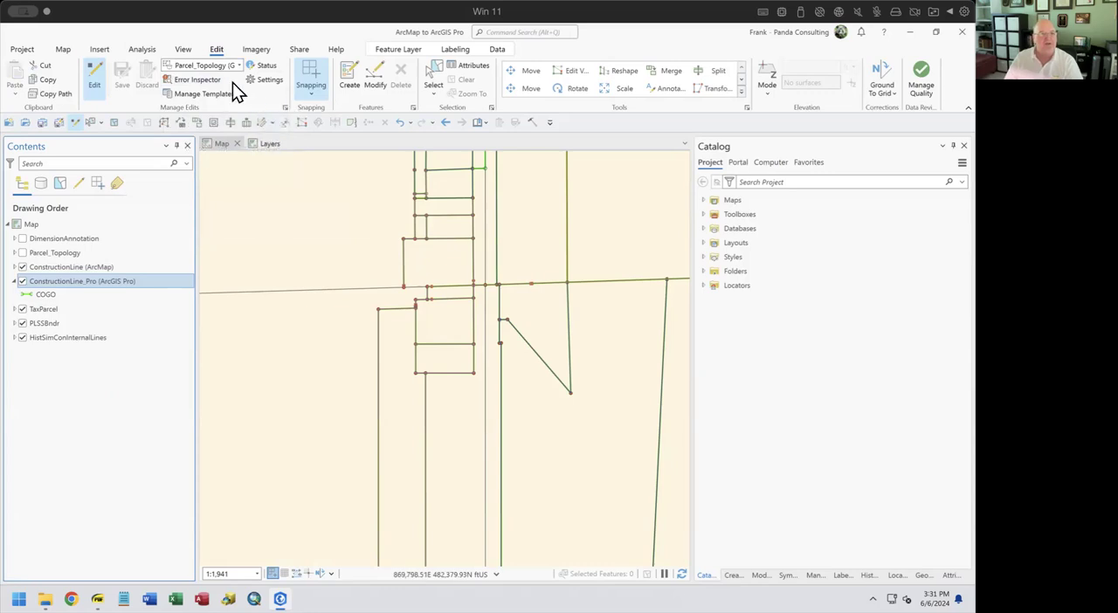
click(314, 97)
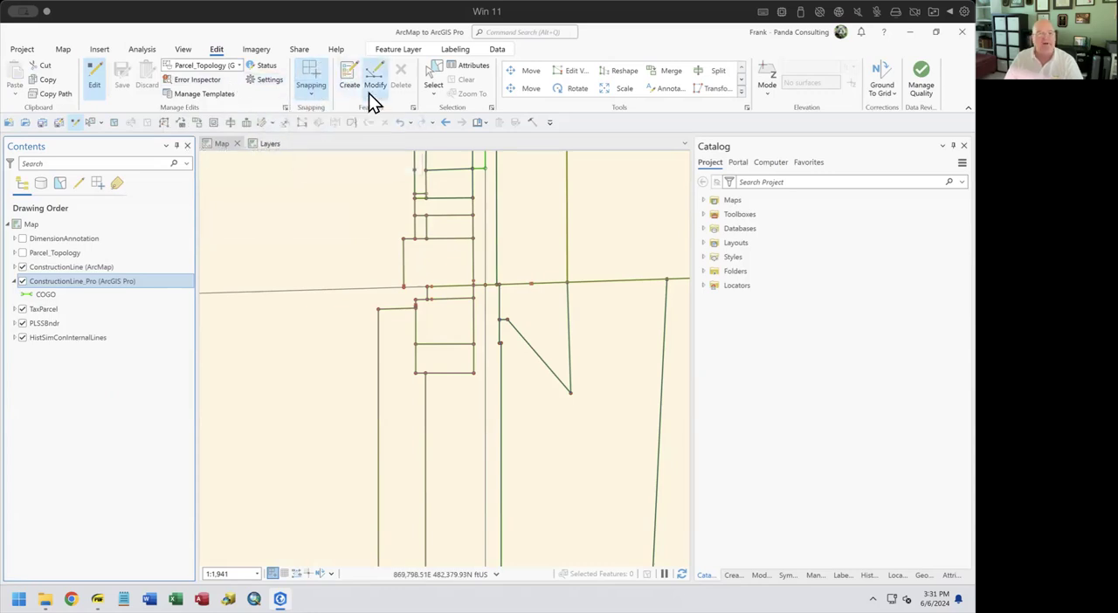
Create a two-point Internal Lot Lines feature from the triangular parcel's lower vertex to the corner below it on the vertical boundary
click(348, 74)
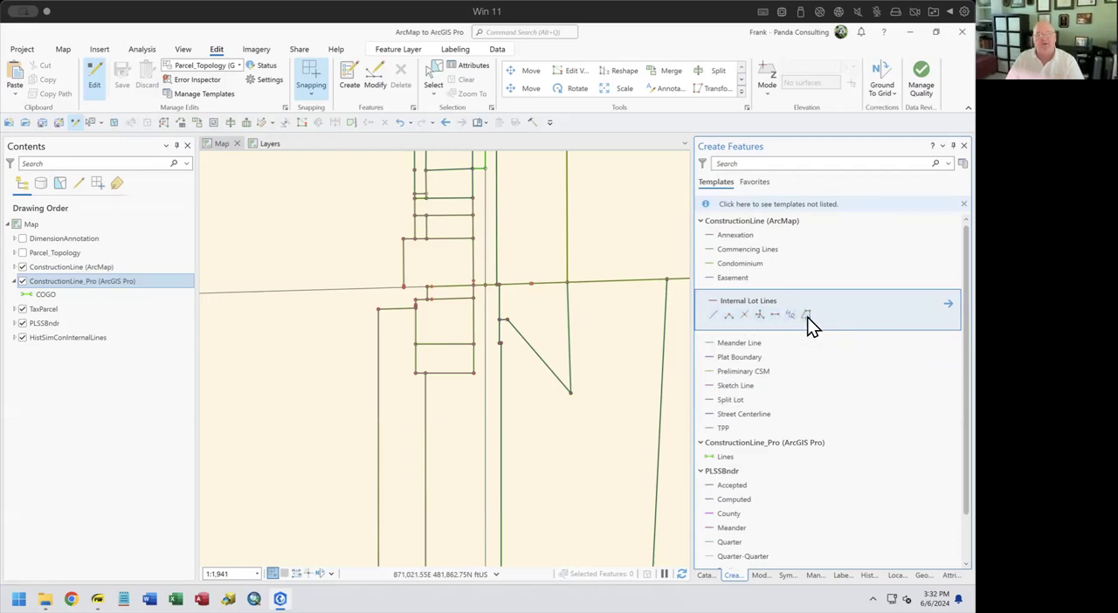
click(776, 316)
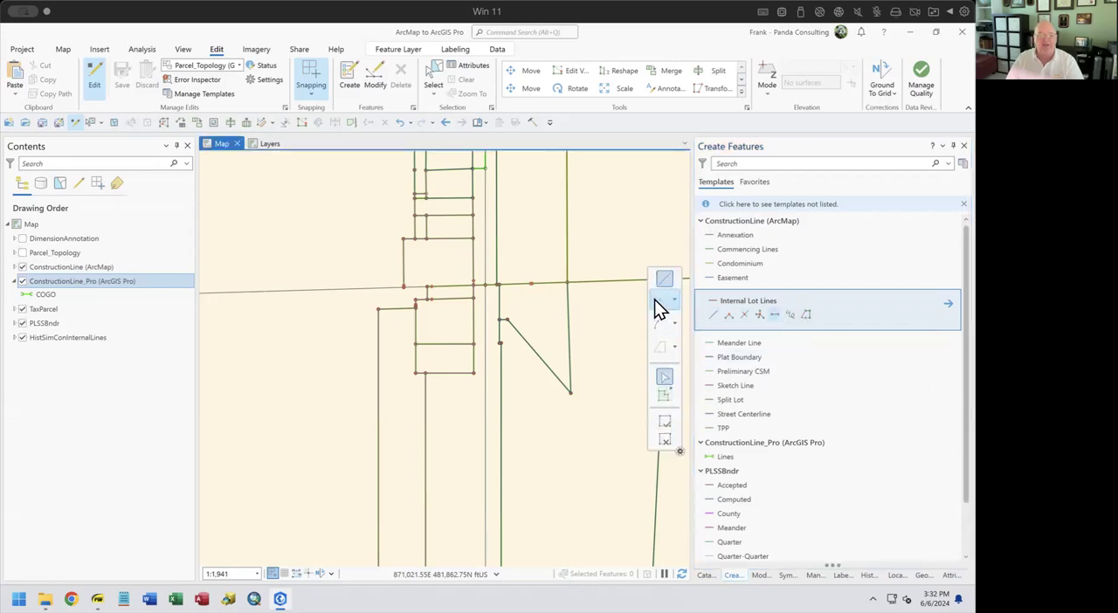
drag(541, 461, 410, 403)
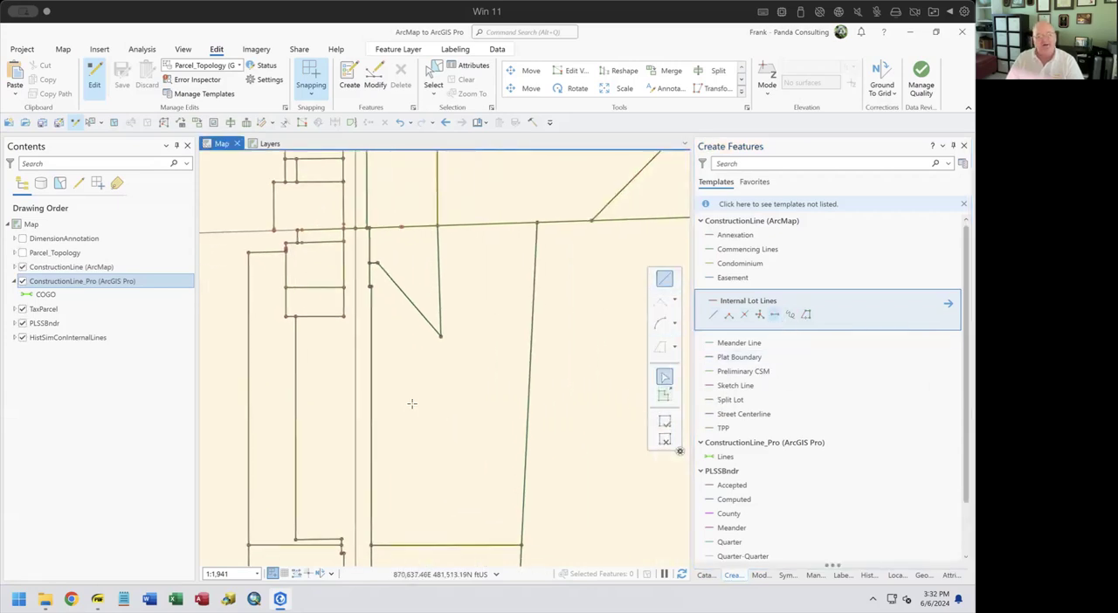
click(440, 337)
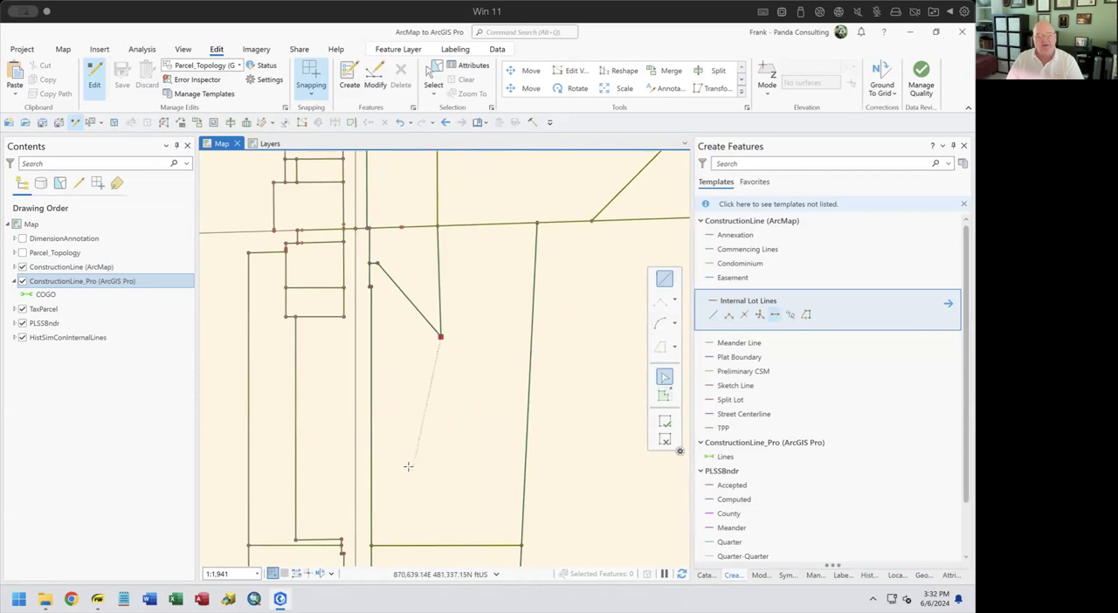
double_click(372, 543)
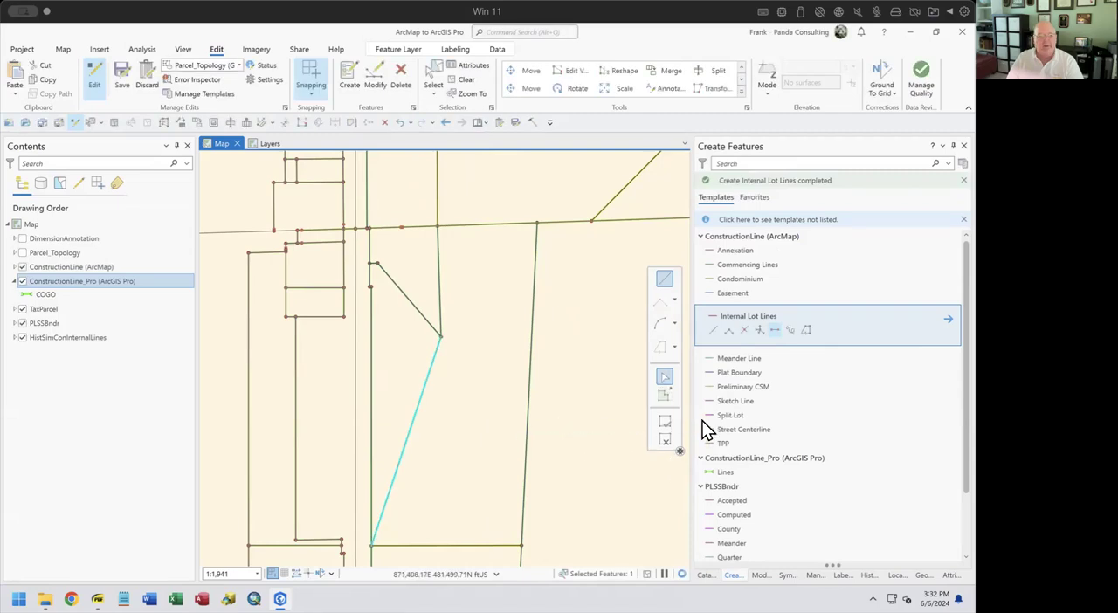
click(667, 440)
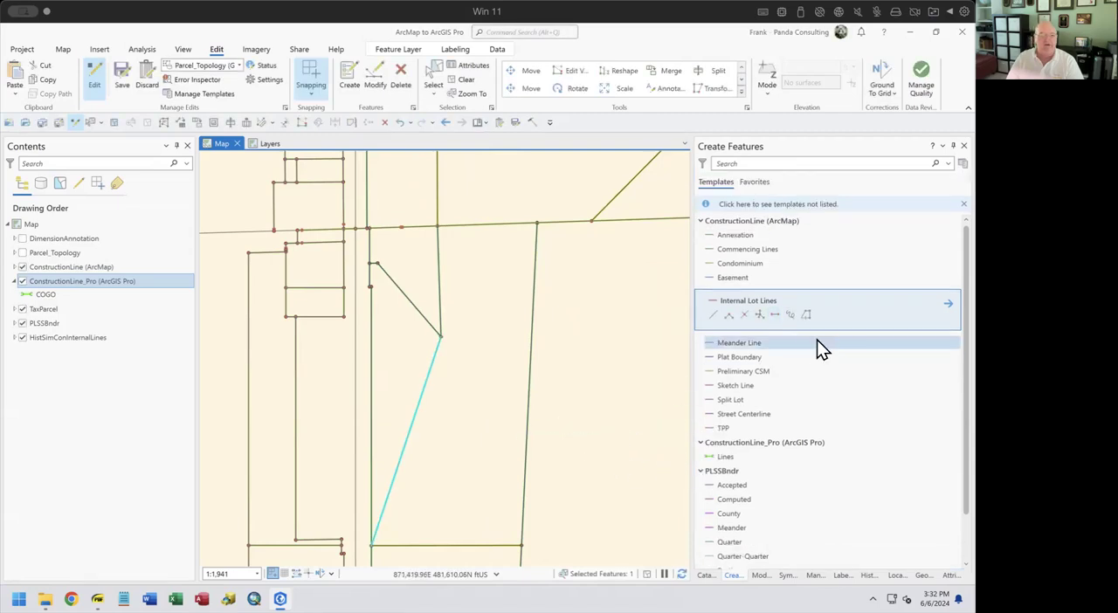
Draw a winding freehand Internal Lot Lines feature beside the new diagonal line and show the active template's attributes
click(791, 316)
click(498, 350)
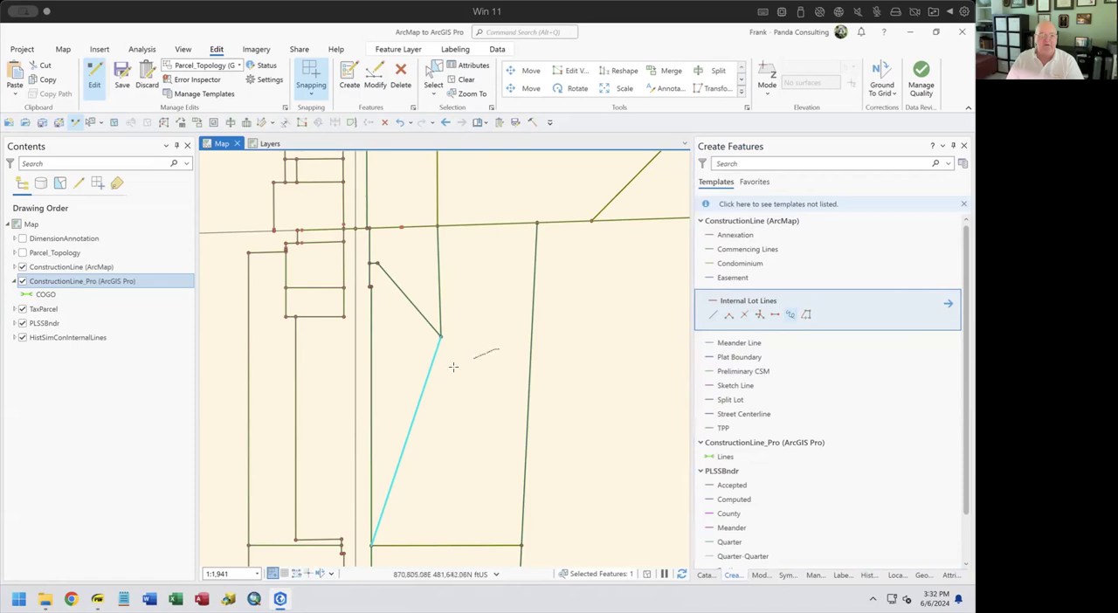
click(434, 511)
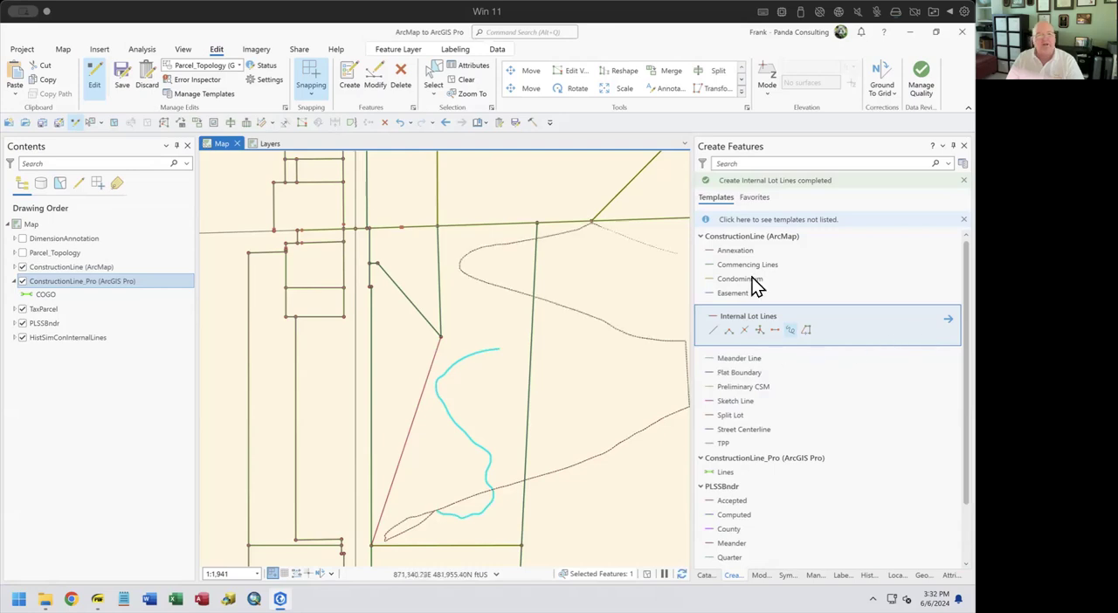
click(948, 319)
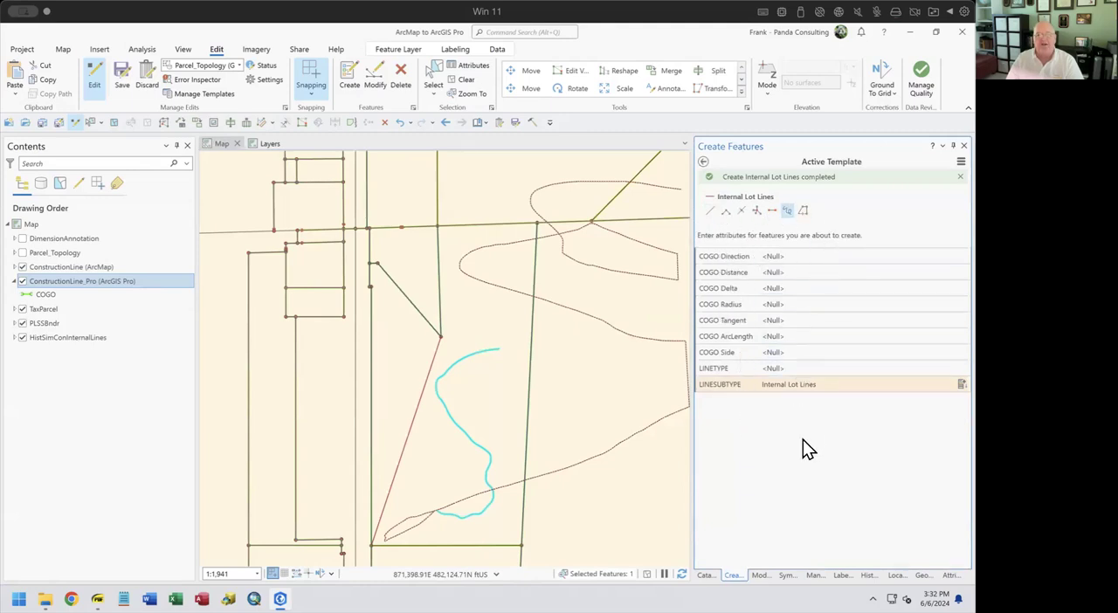
Activate the Line tool for the Internal Lot Lines template, and review the Modify Features tools from Alignment to COGO
click(702, 162)
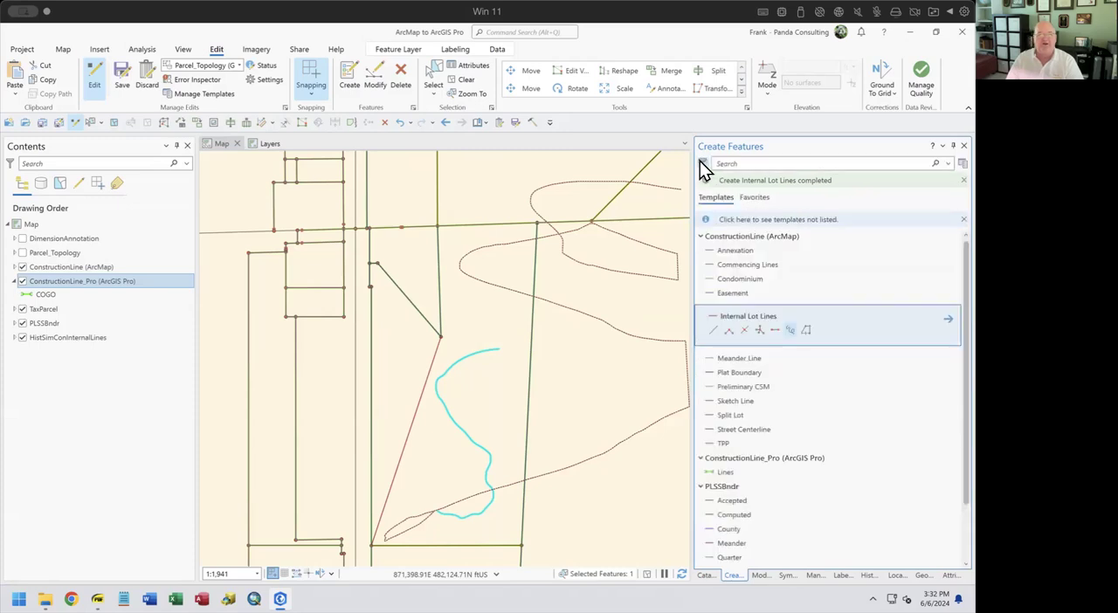
click(715, 332)
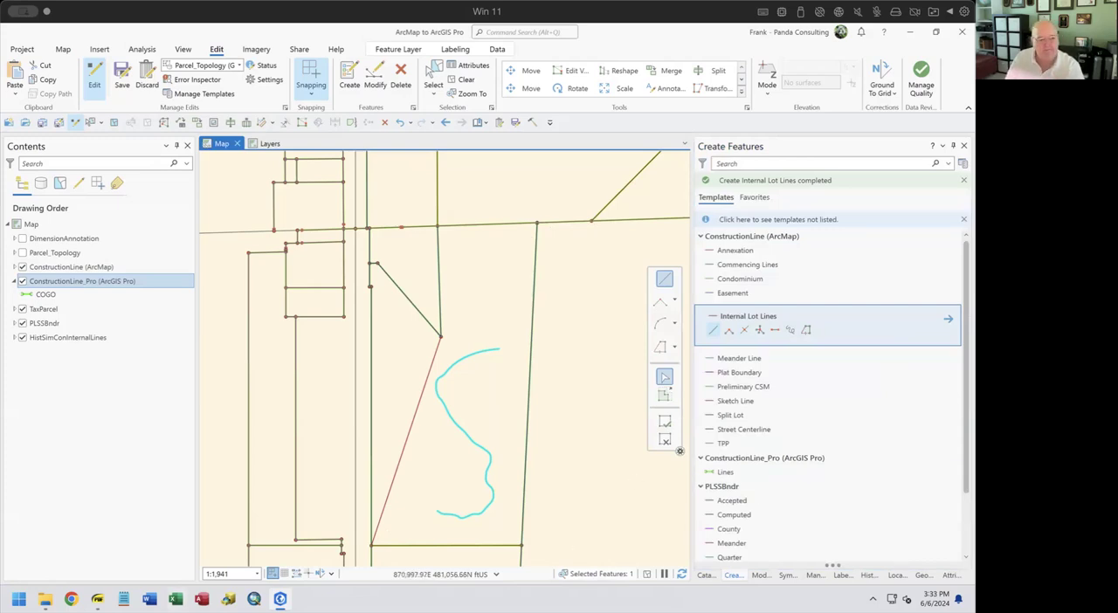
click(375, 79)
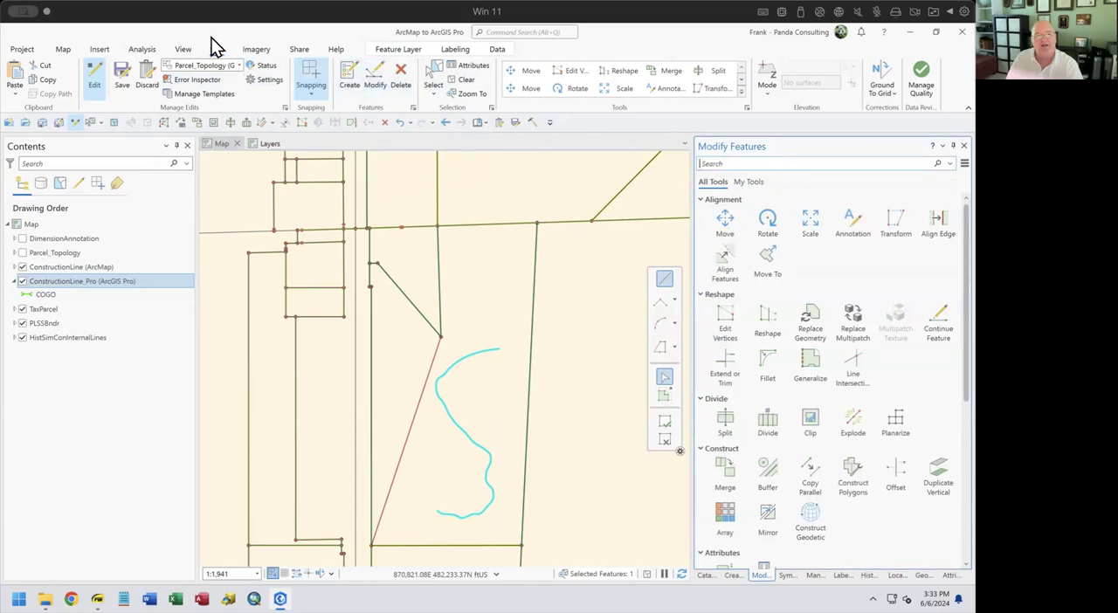
click(375, 85)
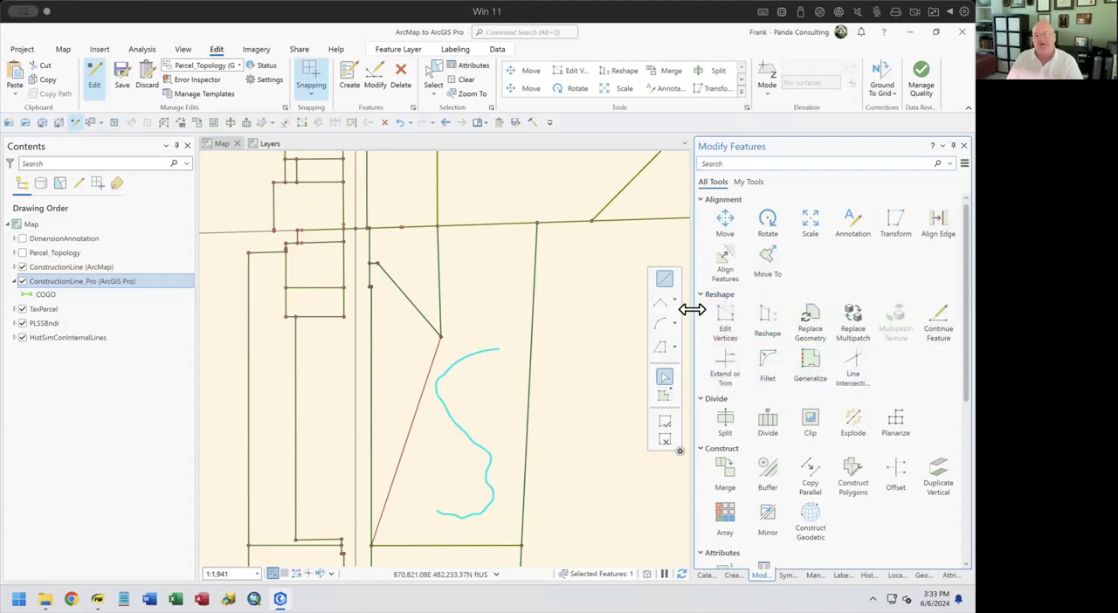
scroll(747, 424, down, 1)
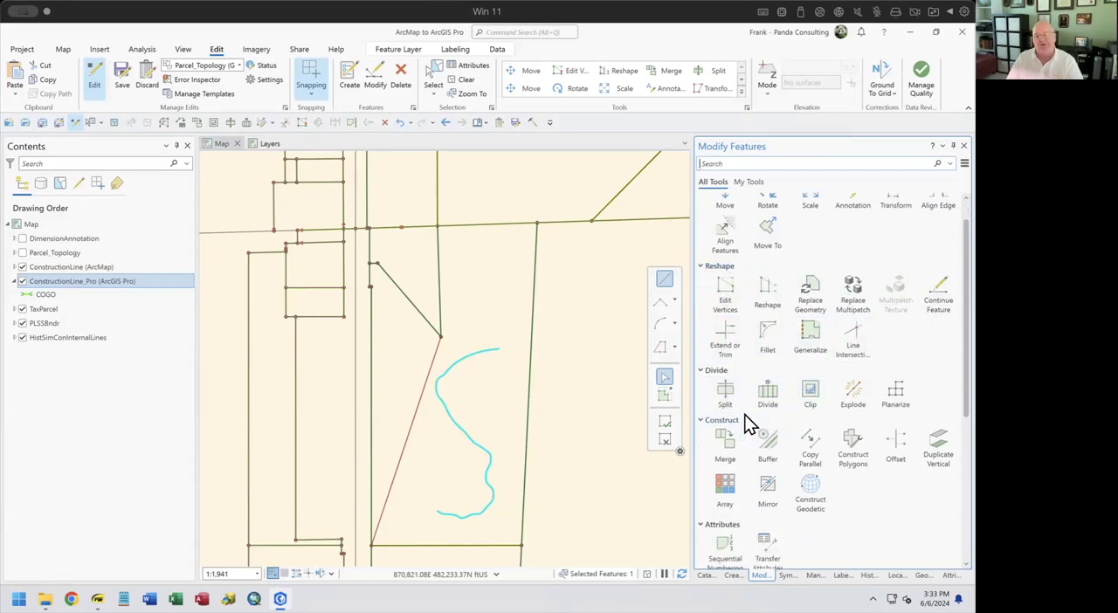
scroll(747, 423, down, 1)
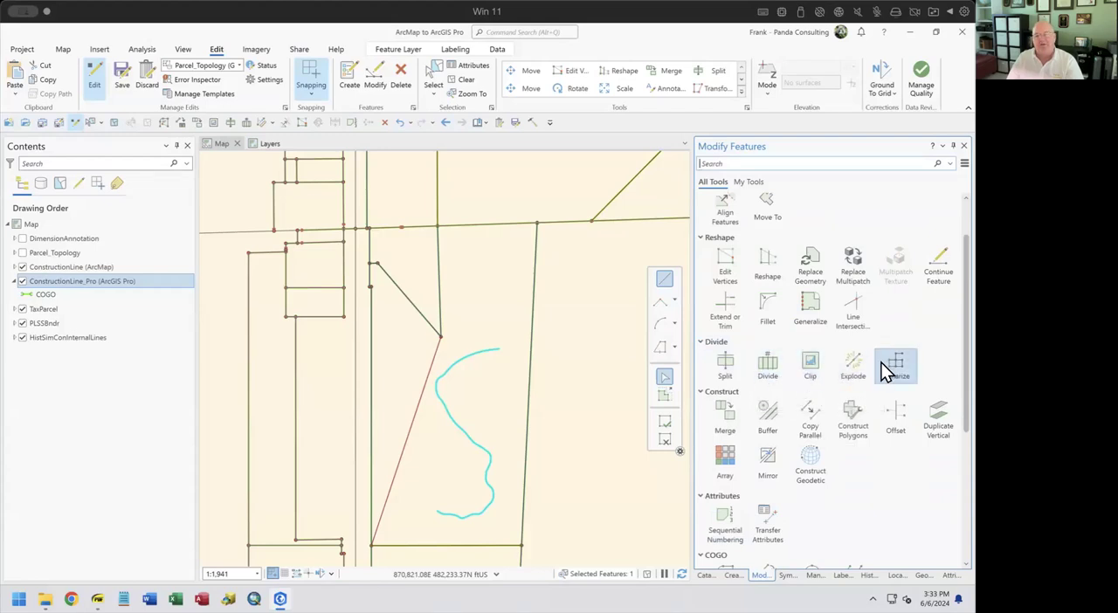
scroll(888, 375, down, 1)
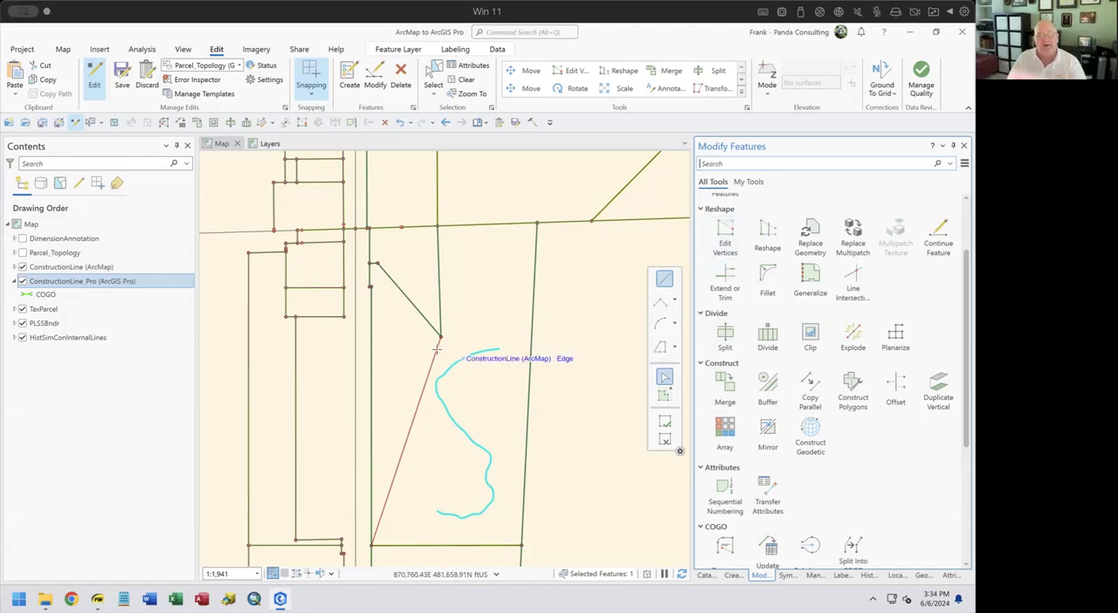
Select the diagonal Internal Lot Lines feature and show the Divide tool's options for a line
click(433, 87)
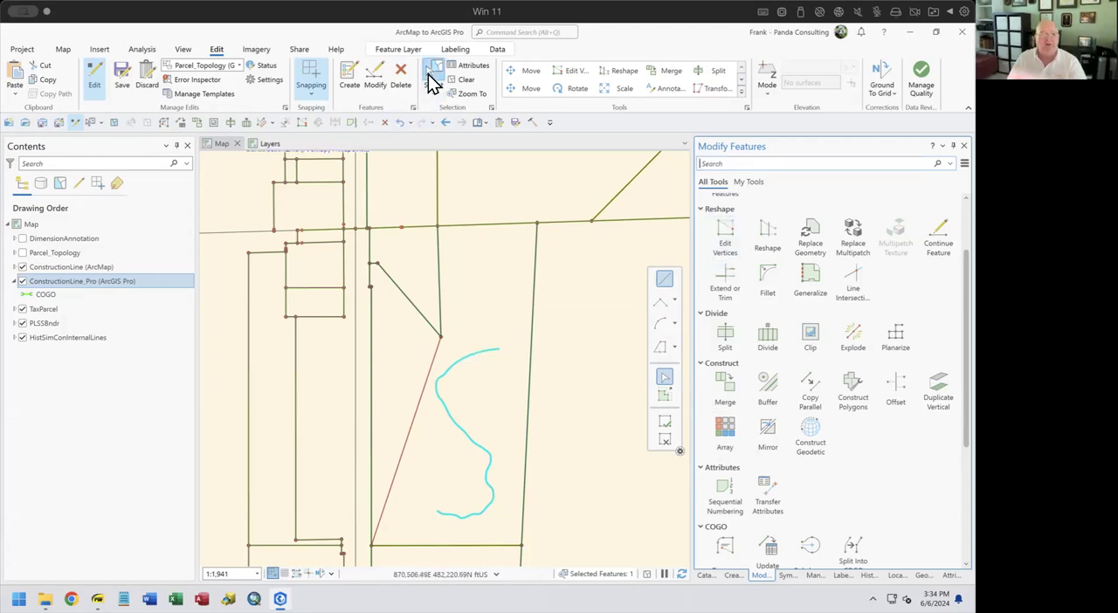
click(440, 361)
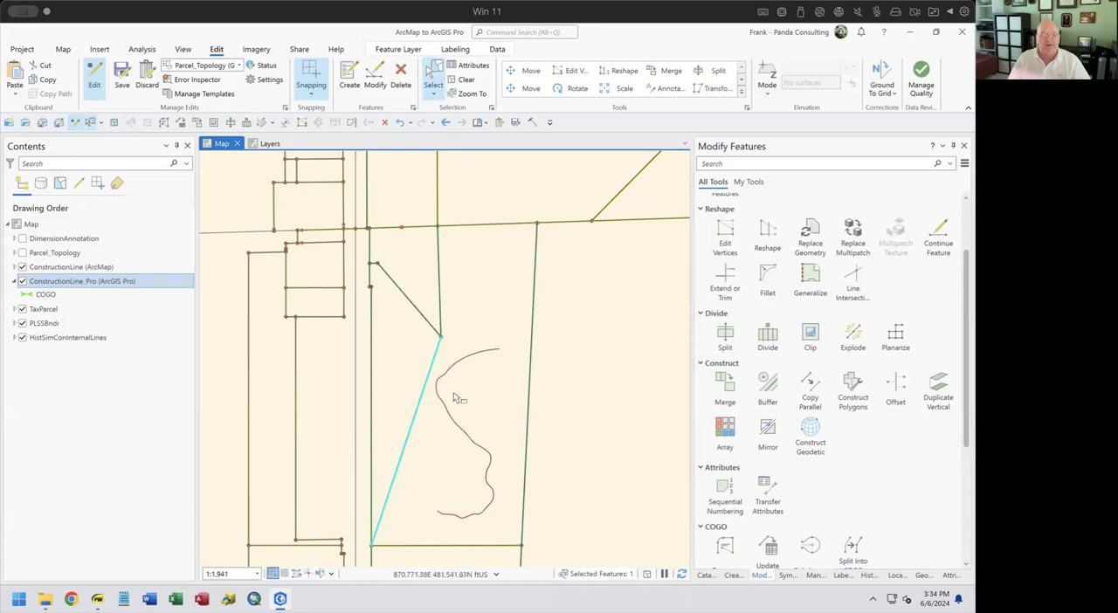
shift+click(472, 347)
ctrl+click(503, 349)
click(762, 340)
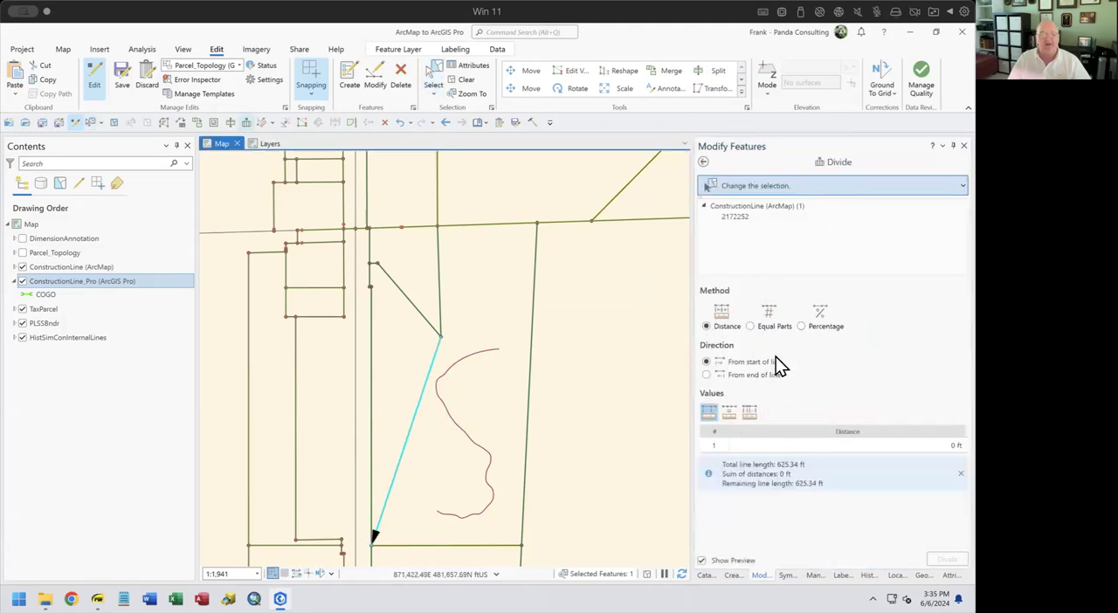
Select the surrounding TaxParcel polygon to show Divide's polygon options, and clear the selection and leave the tool
click(489, 293)
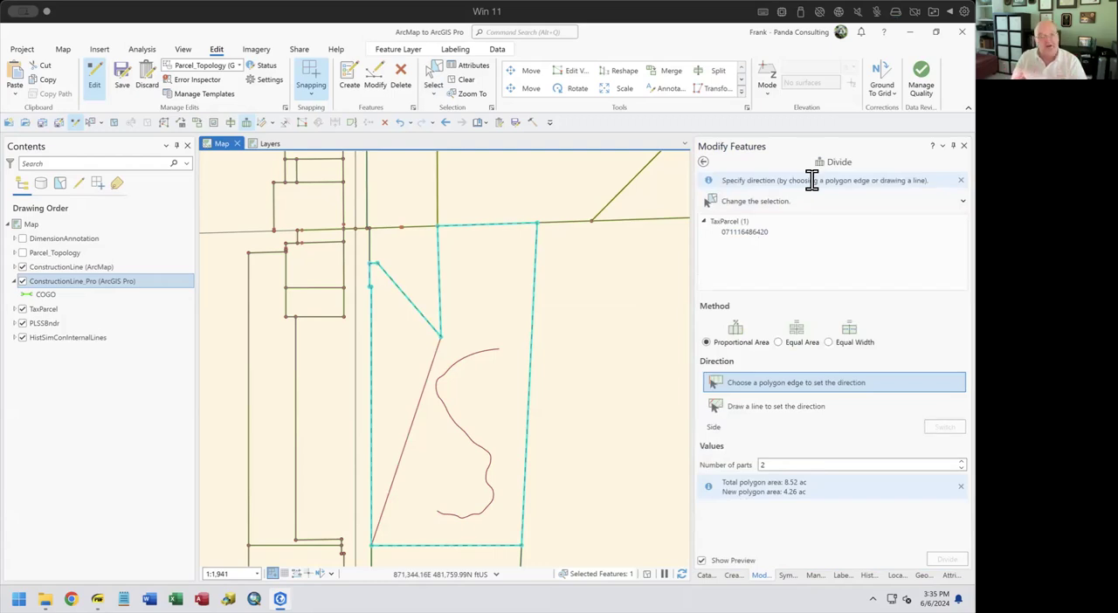
click(470, 81)
click(703, 163)
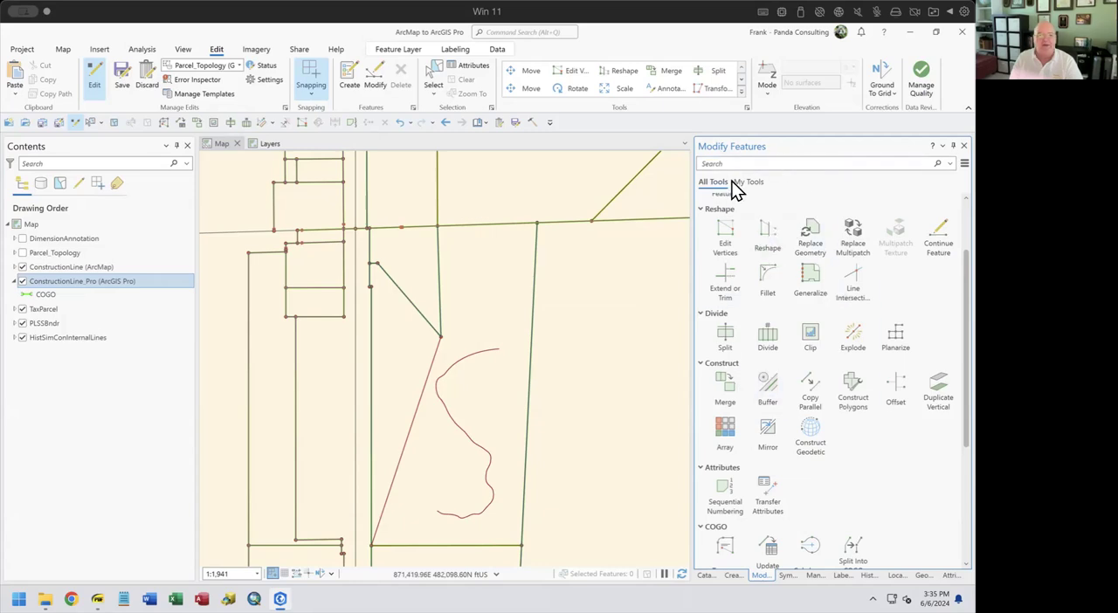
Search the Modify Features tools for "traverse" and for "divide", and clear the search
click(776, 164)
text(traverse)
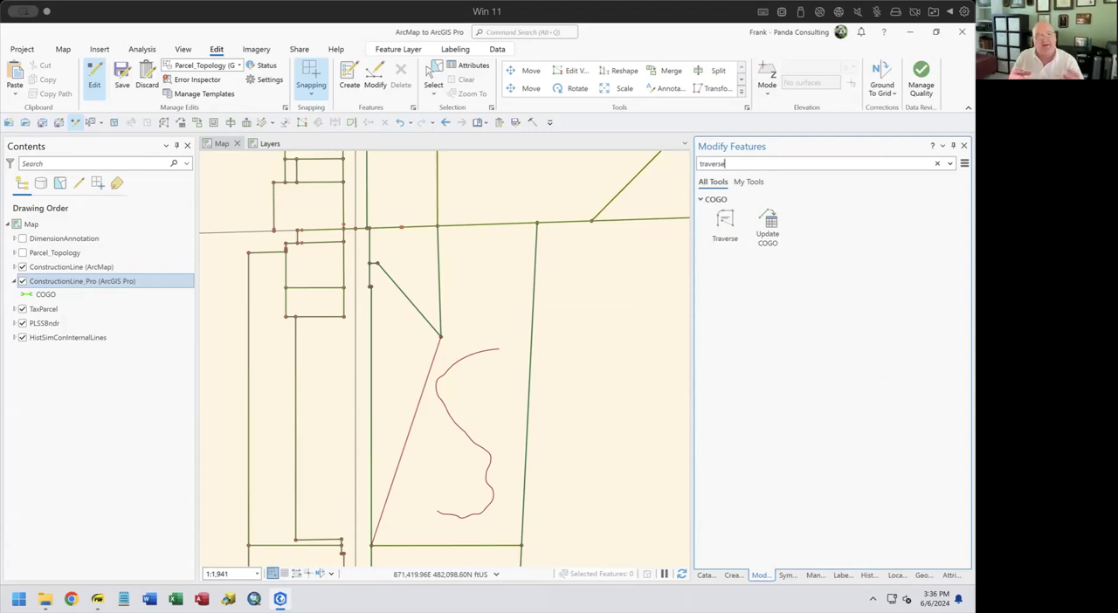
key(BackSpace)
key(BackSpace)
key(BackSpace)
key(BackSpace)
key(BackSpace)
key(BackSpace)
key(BackSpace)
key(BackSpace)
text(divide)
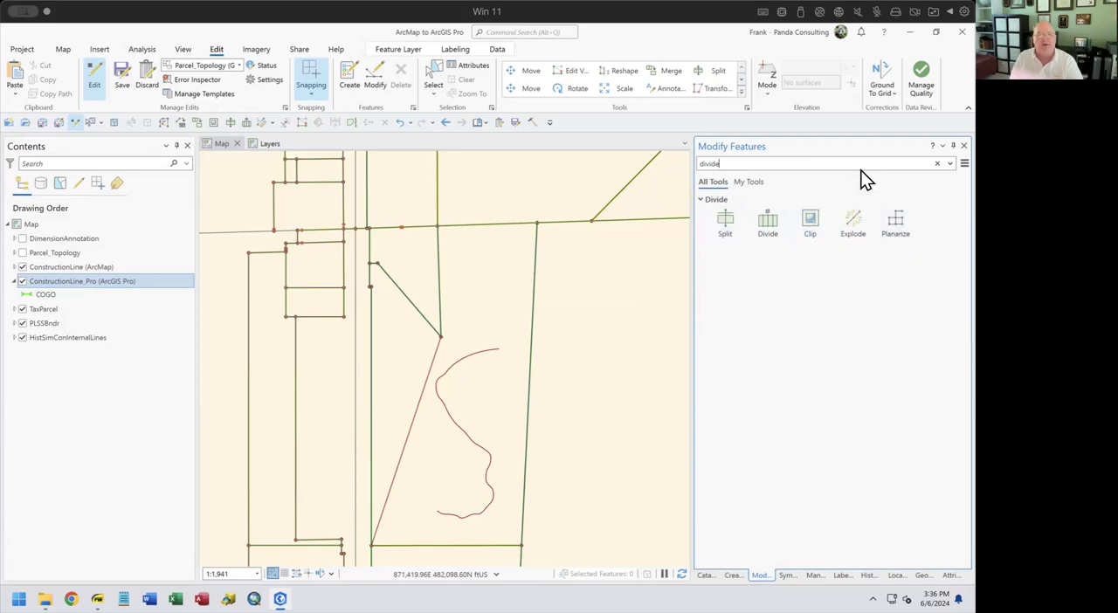
click(937, 163)
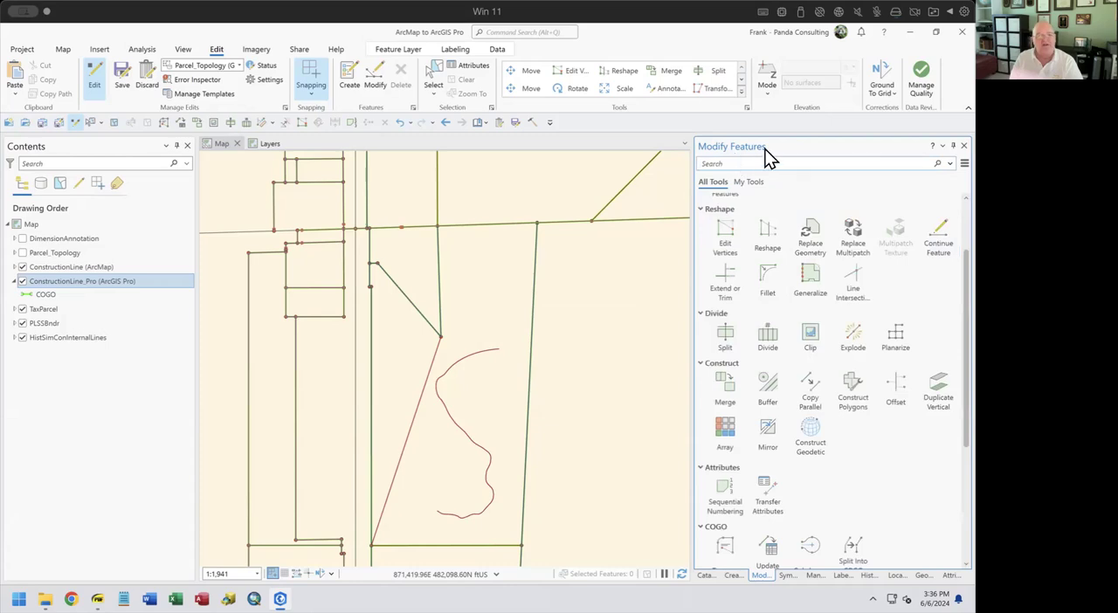
Look up "traverse" in the application-wide command search and dismiss the results
click(545, 32)
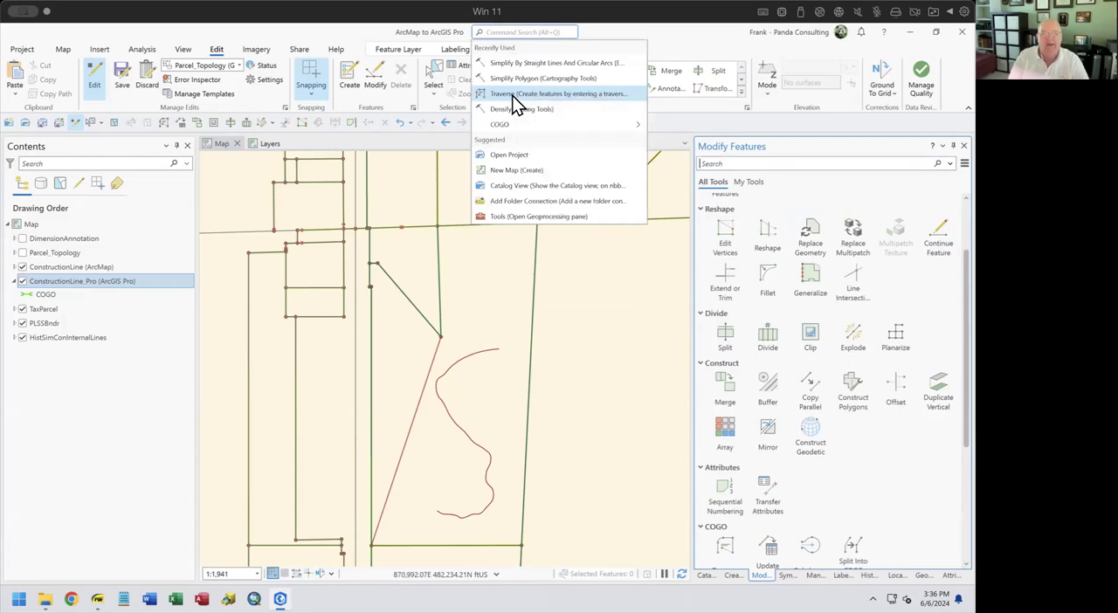
click(542, 30)
click(543, 30)
text(traverse)
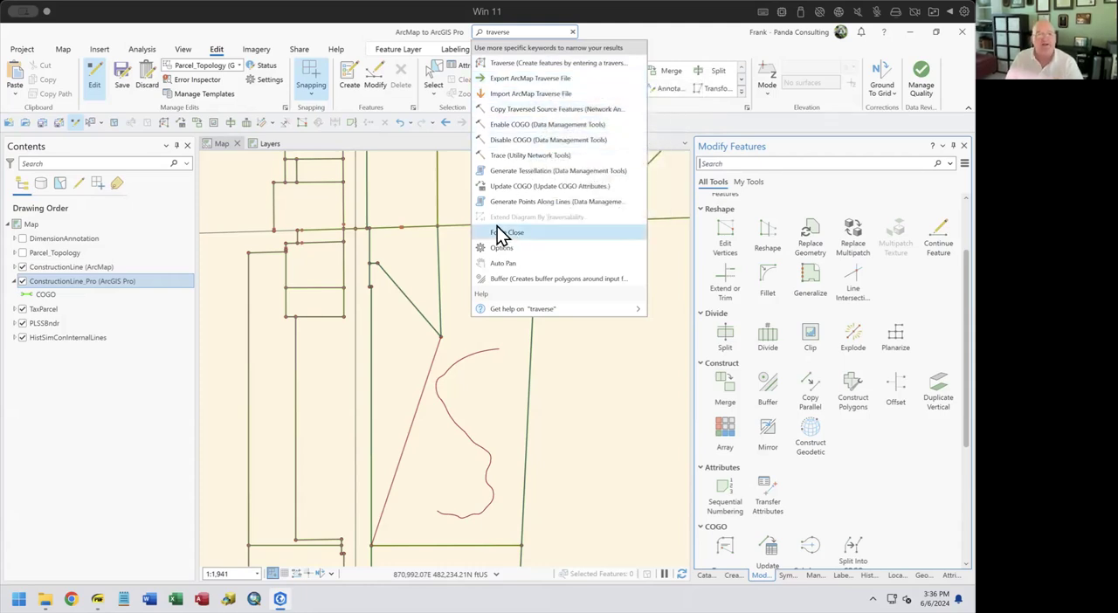
click(692, 35)
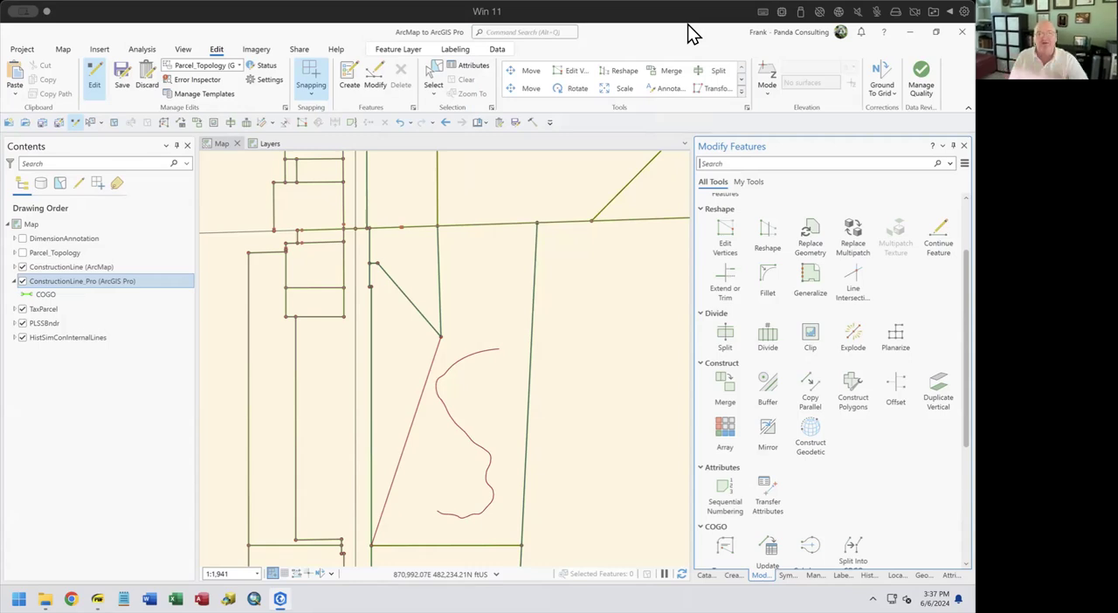
Look up "delete features" in the application-wide command search and dismiss the results
click(543, 32)
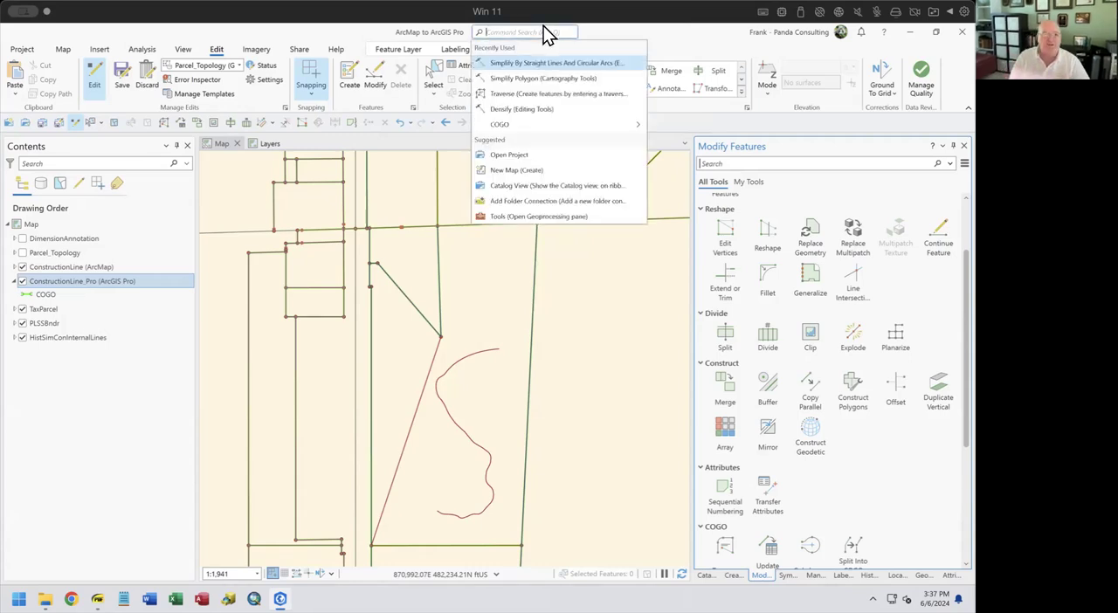
text(e)
key(BackSpace)
text(delete)
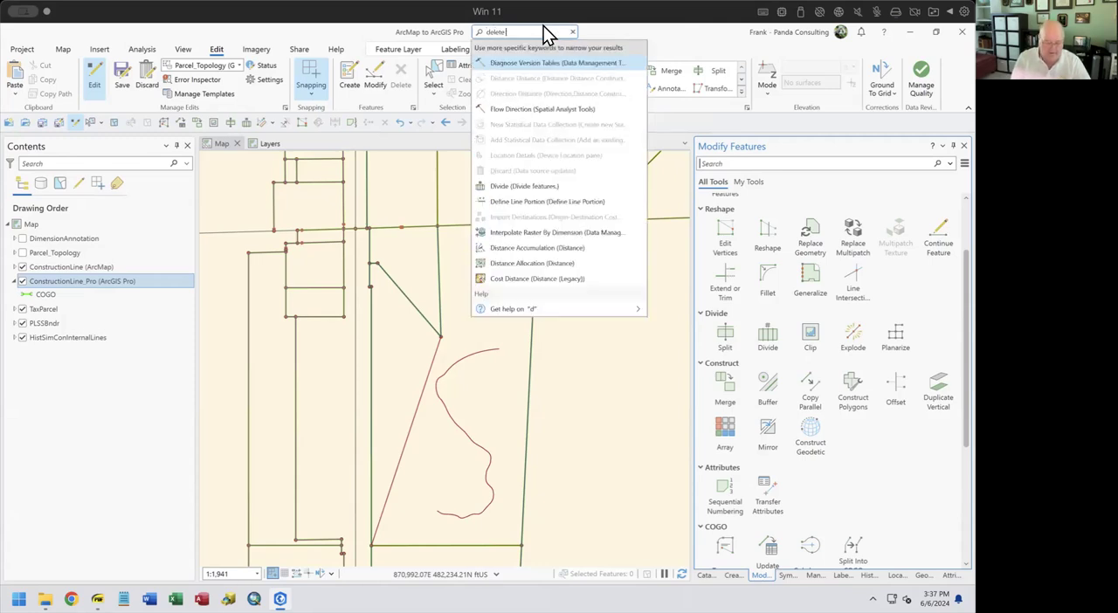
text( features)
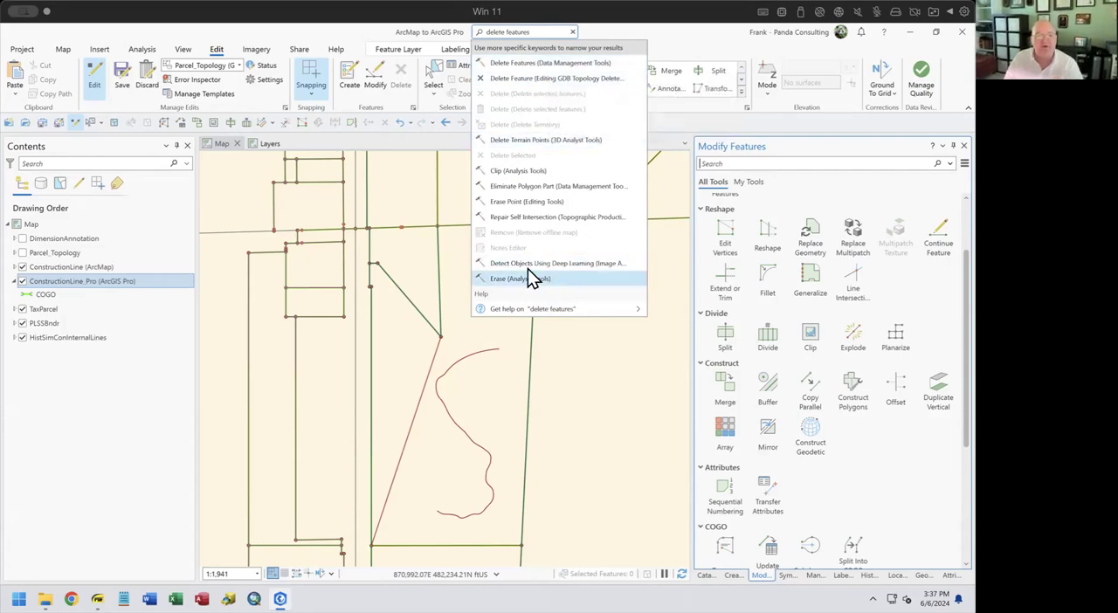
click(686, 36)
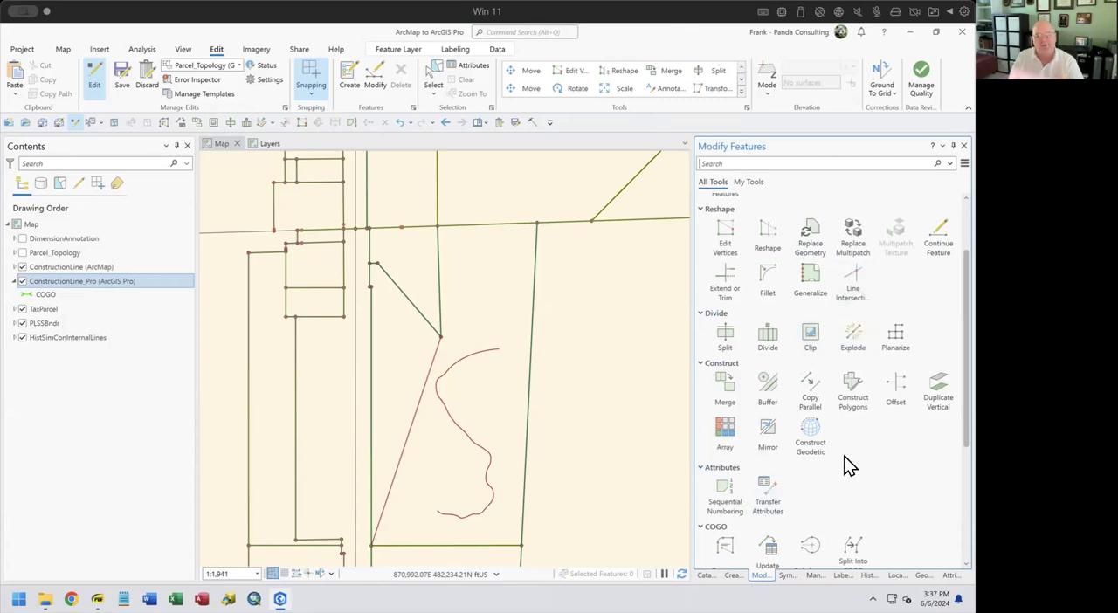
Review the remaining Modify Features tool groups through COGO, Route, Validate and Topographic, and return to the first group
scroll(845, 462, down, 2)
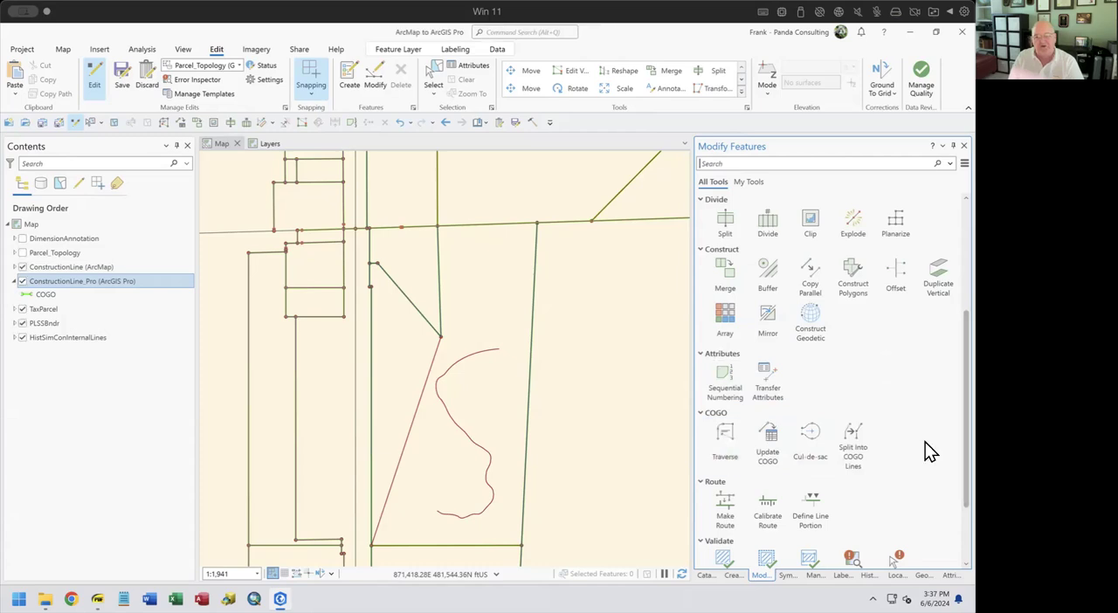
scroll(873, 431, down, 1)
scroll(873, 431, down, 1)
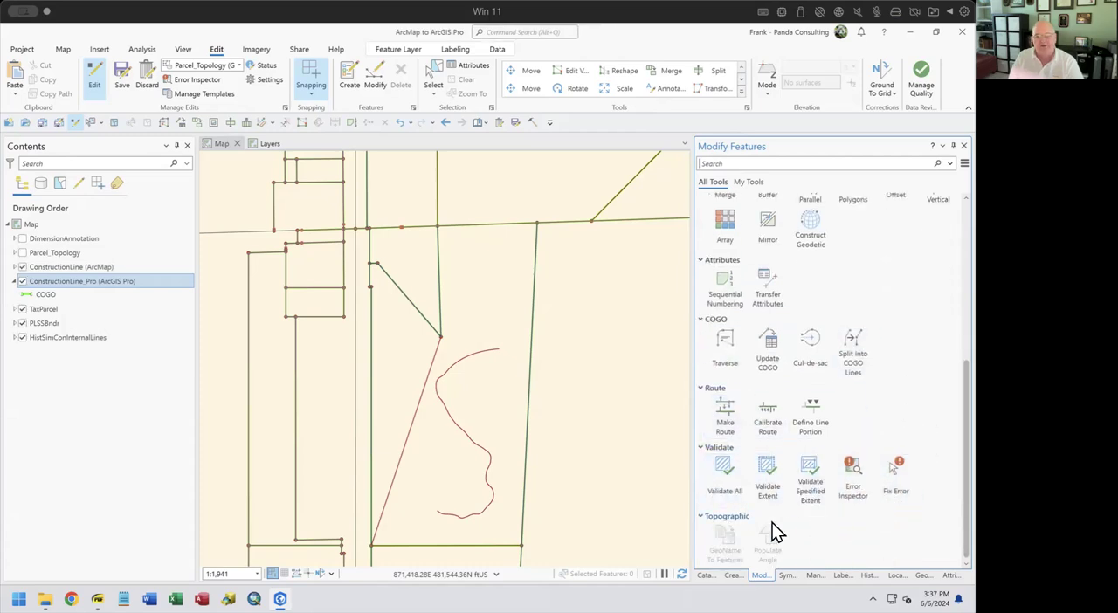
scroll(760, 354, up, 5)
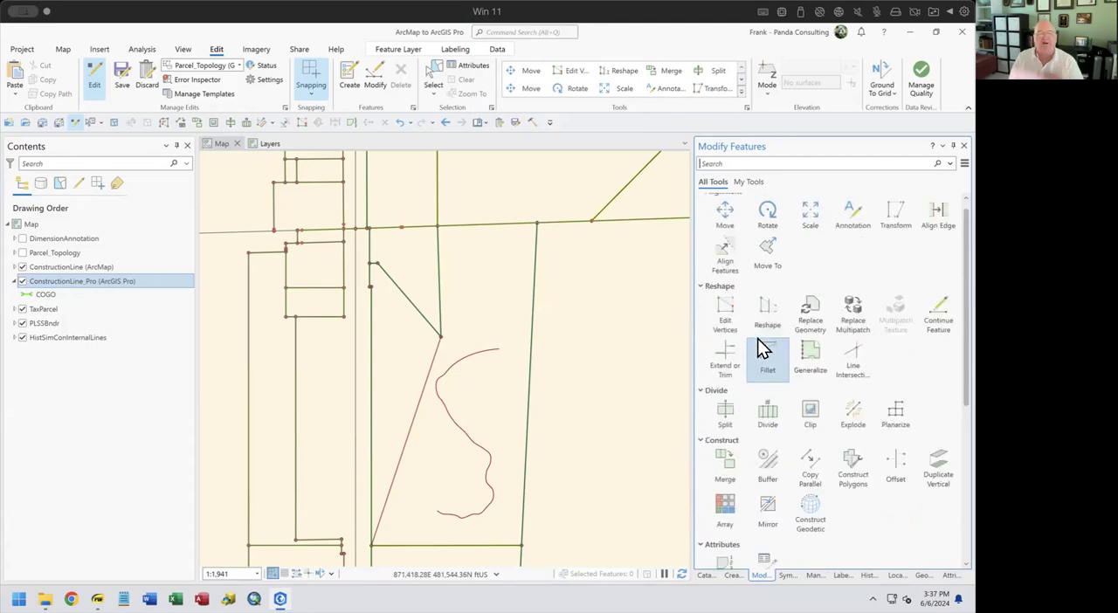
scroll(757, 338, up, 1)
Show My Tools, open and leave the Traverse tool from its COGO group, and add Traverse to Favorites
click(747, 184)
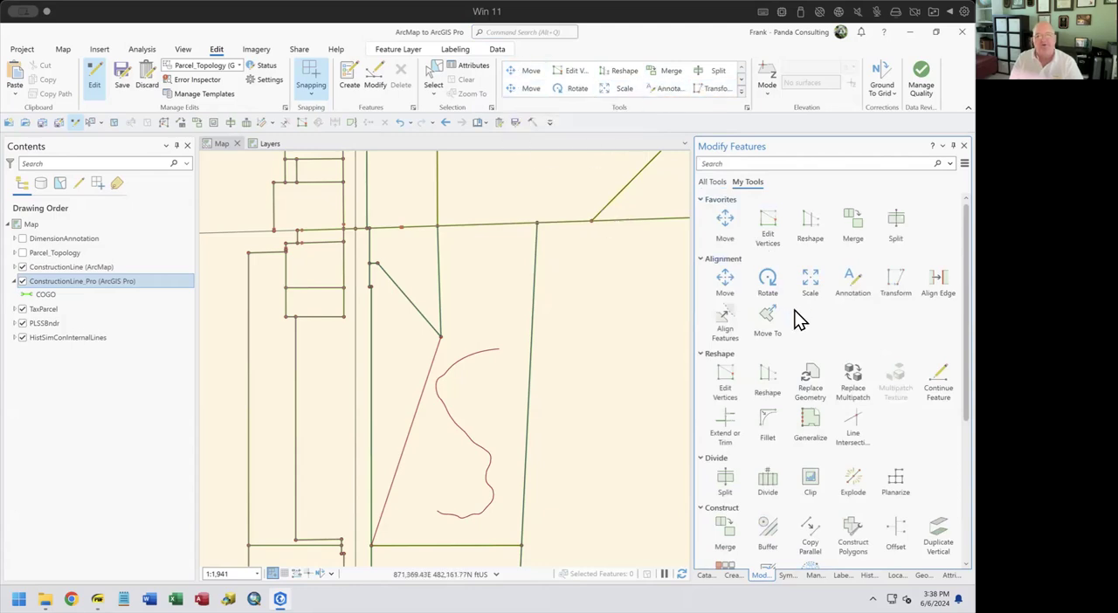
scroll(895, 485, down, 5)
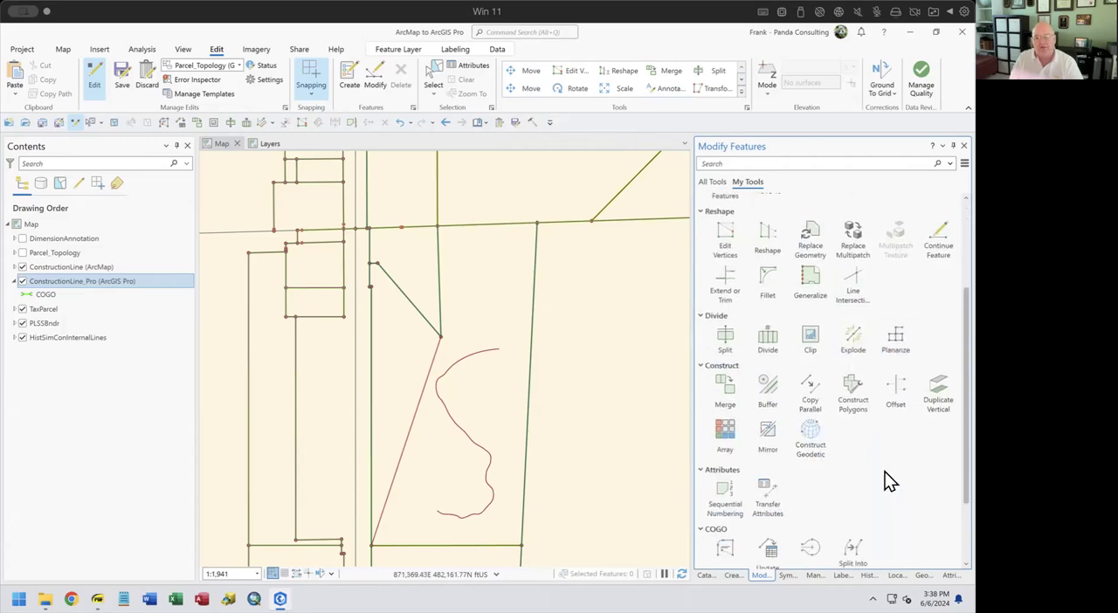
click(729, 506)
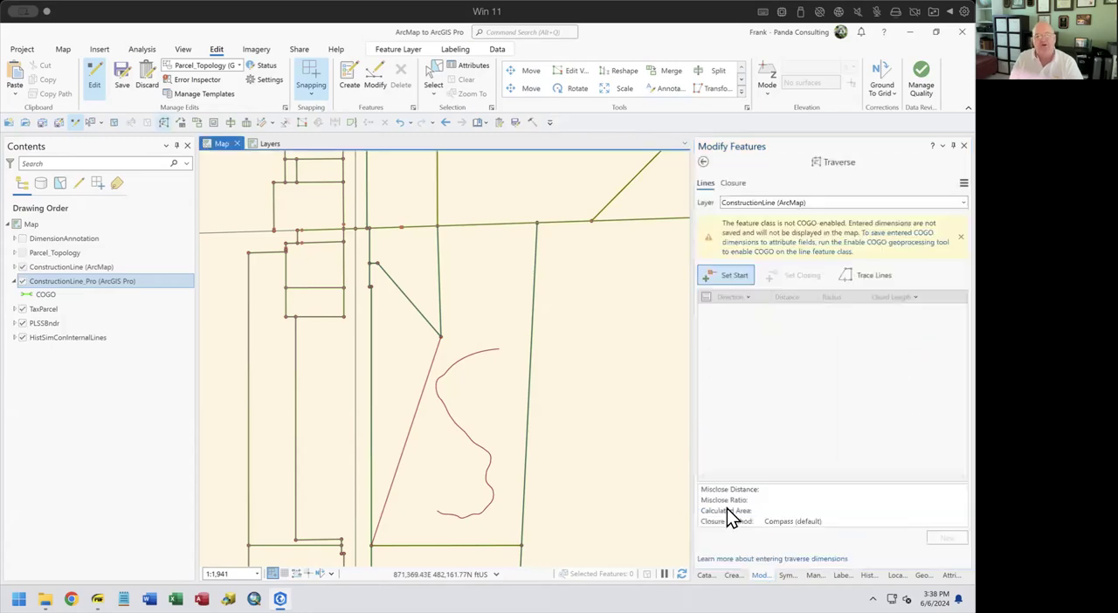
click(703, 162)
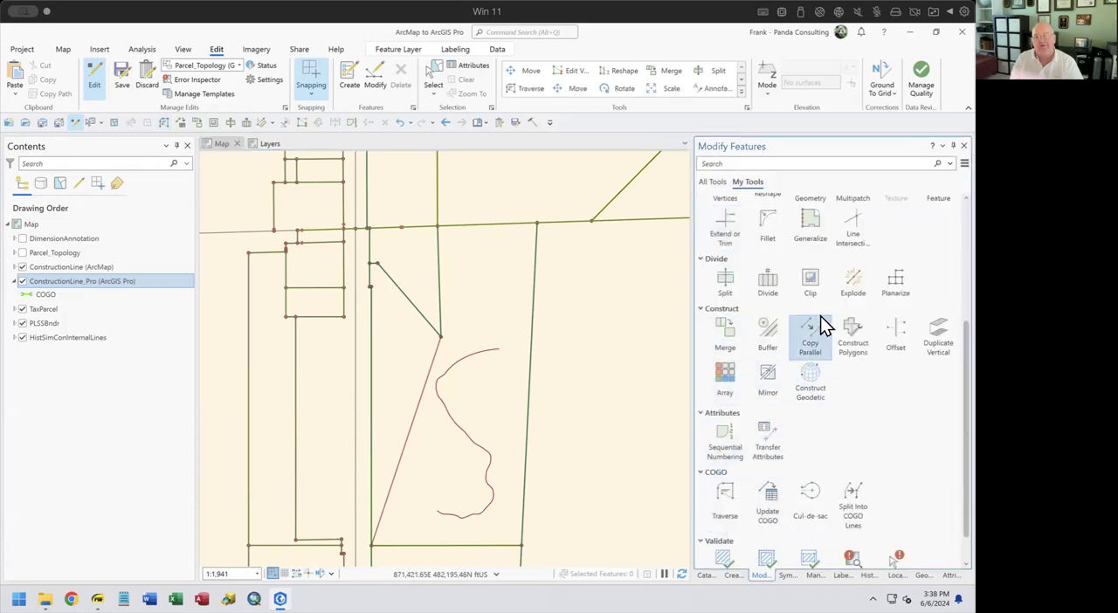
scroll(821, 310, up, 4)
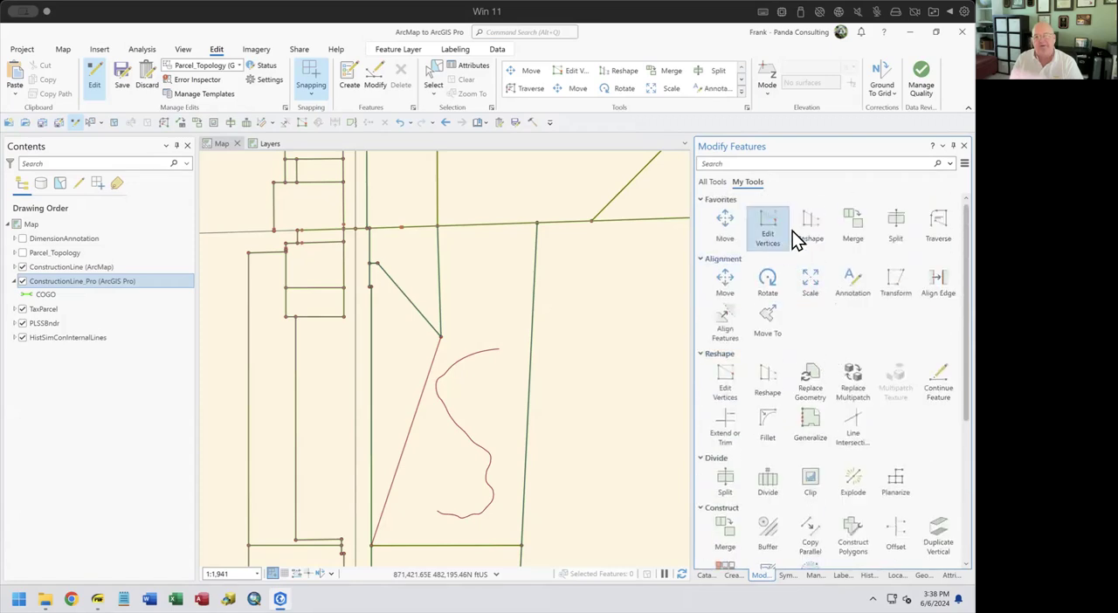
Open the Traverse tool twice from Favorites, returning to the My Tools list each time
click(938, 226)
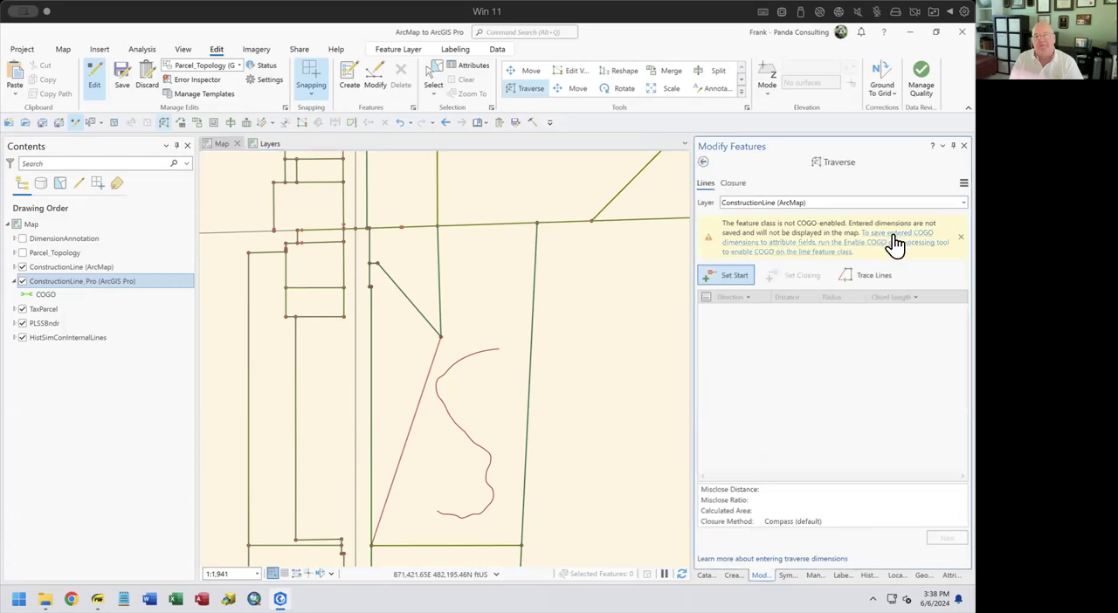
click(701, 162)
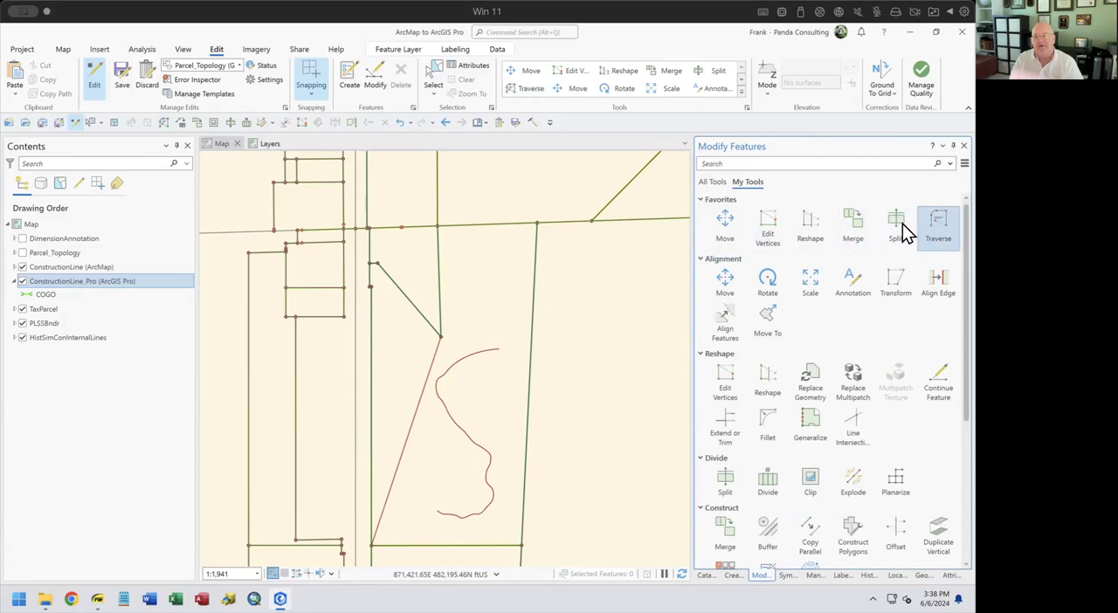
click(937, 226)
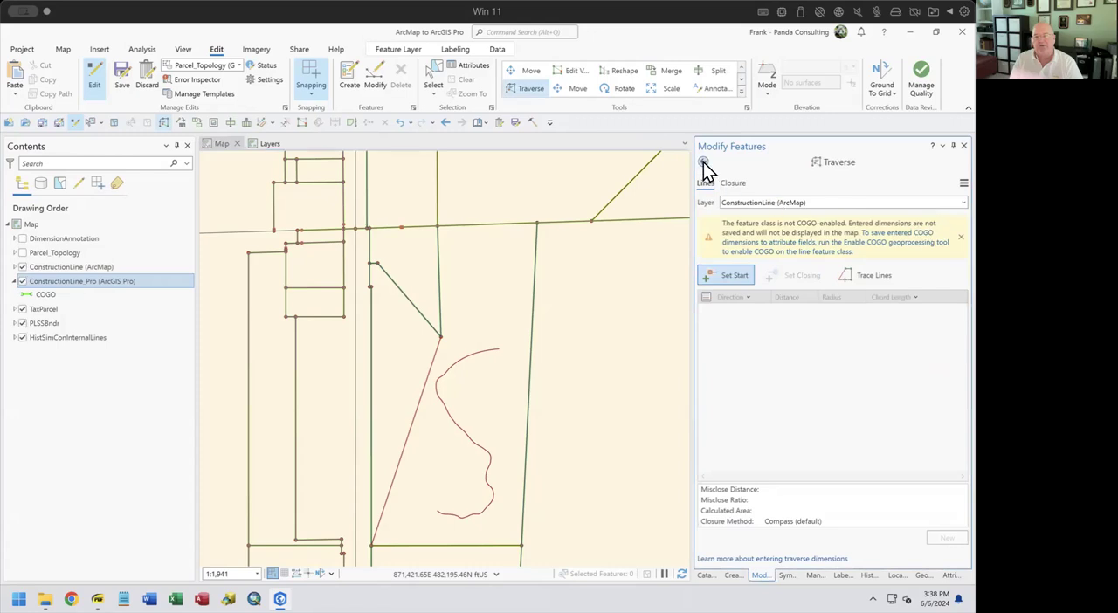
click(704, 163)
scroll(740, 199, down, 1)
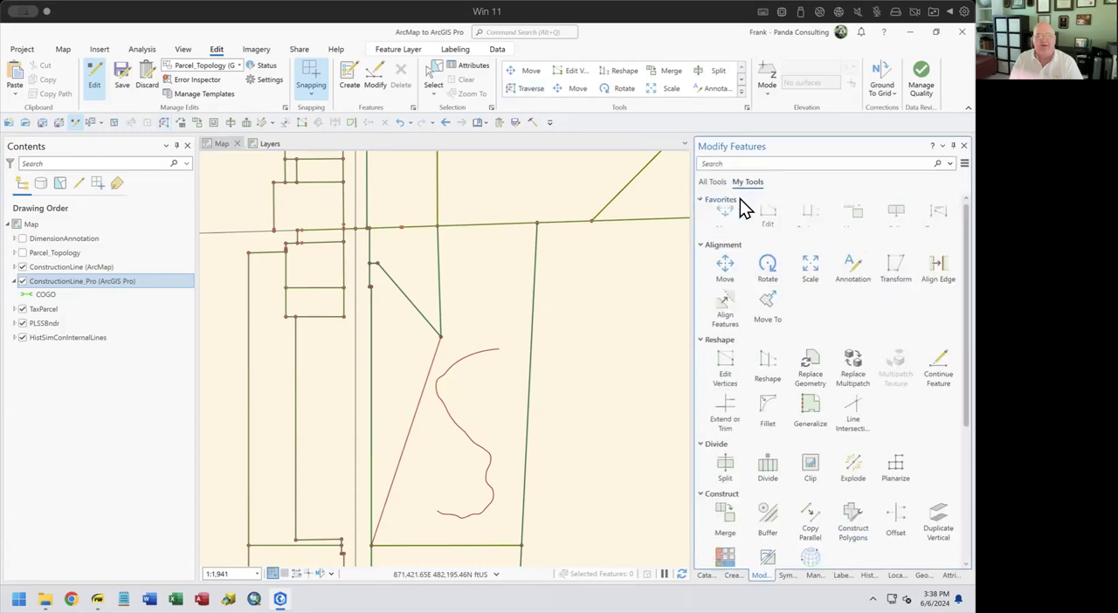
scroll(718, 203, up, 2)
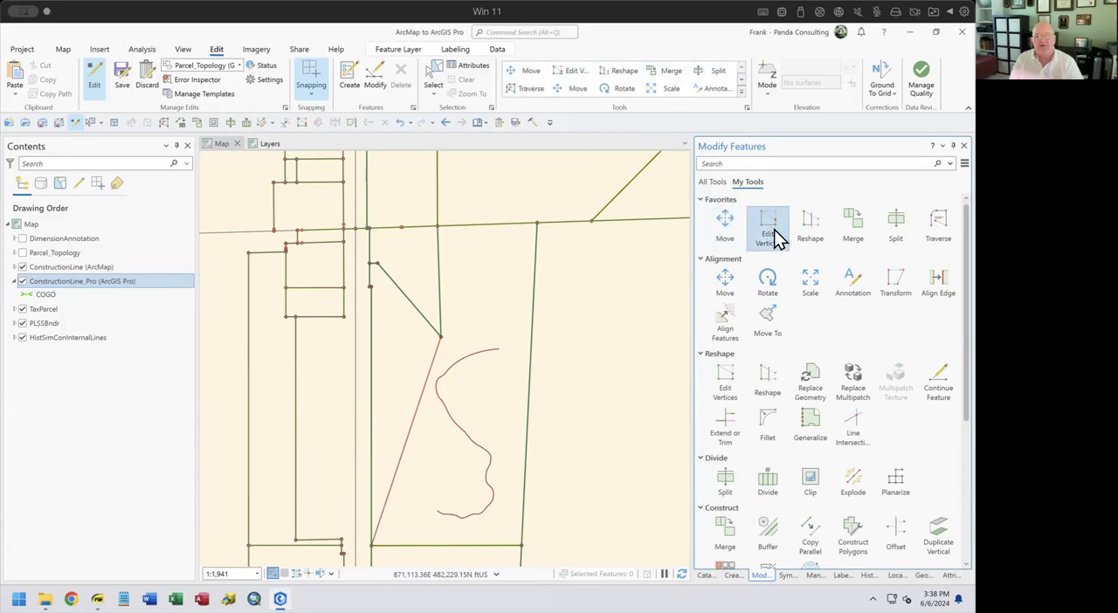
Remove the Move tool from Favorites and switch the size of the editing tools gallery
right_click(727, 223)
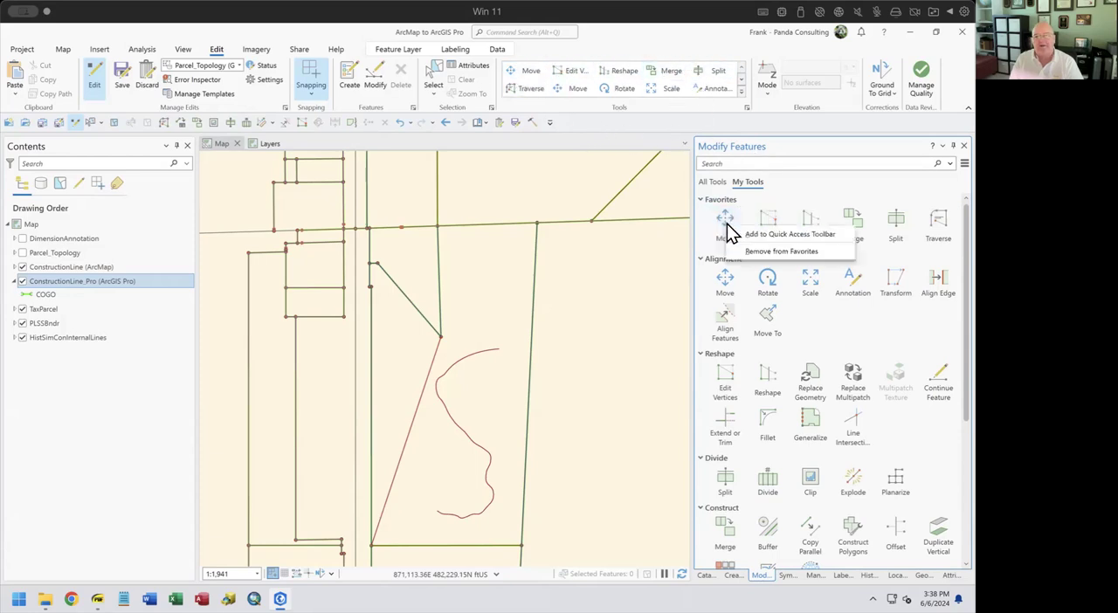
click(769, 252)
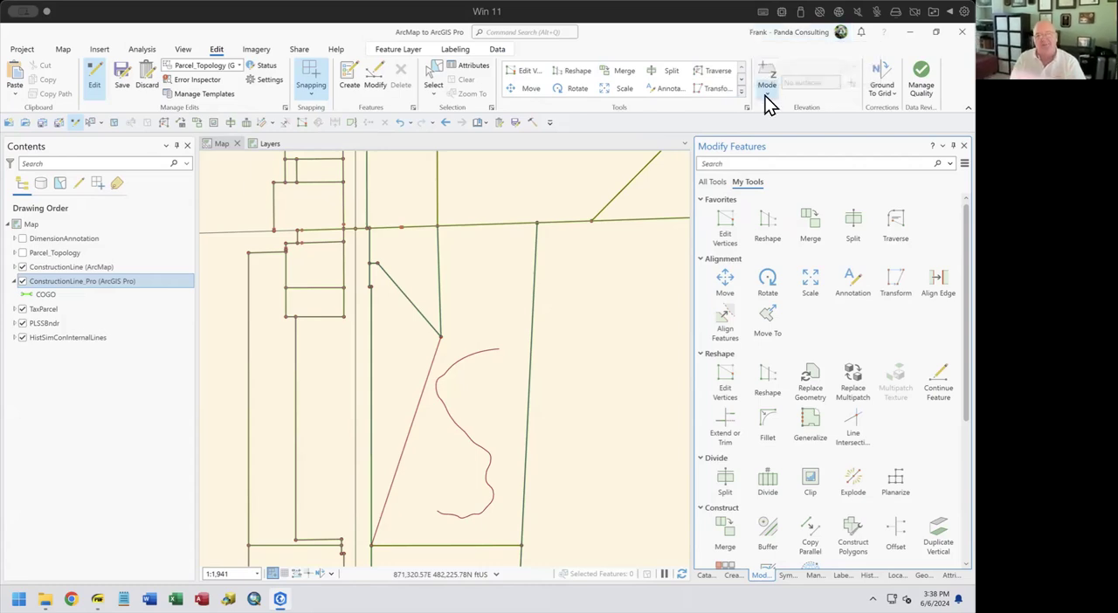
click(740, 94)
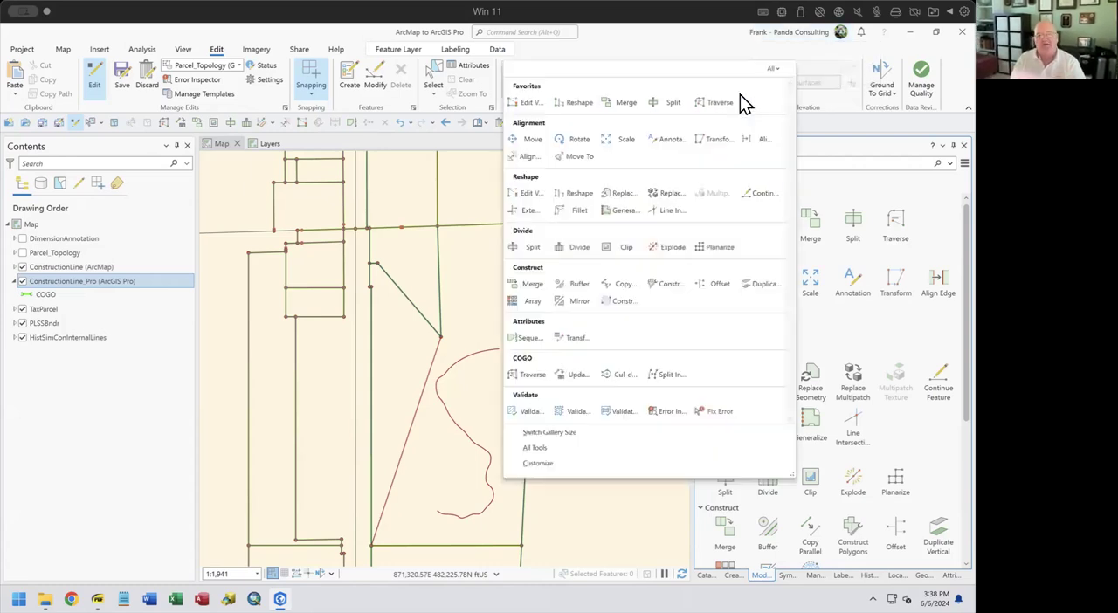
click(570, 437)
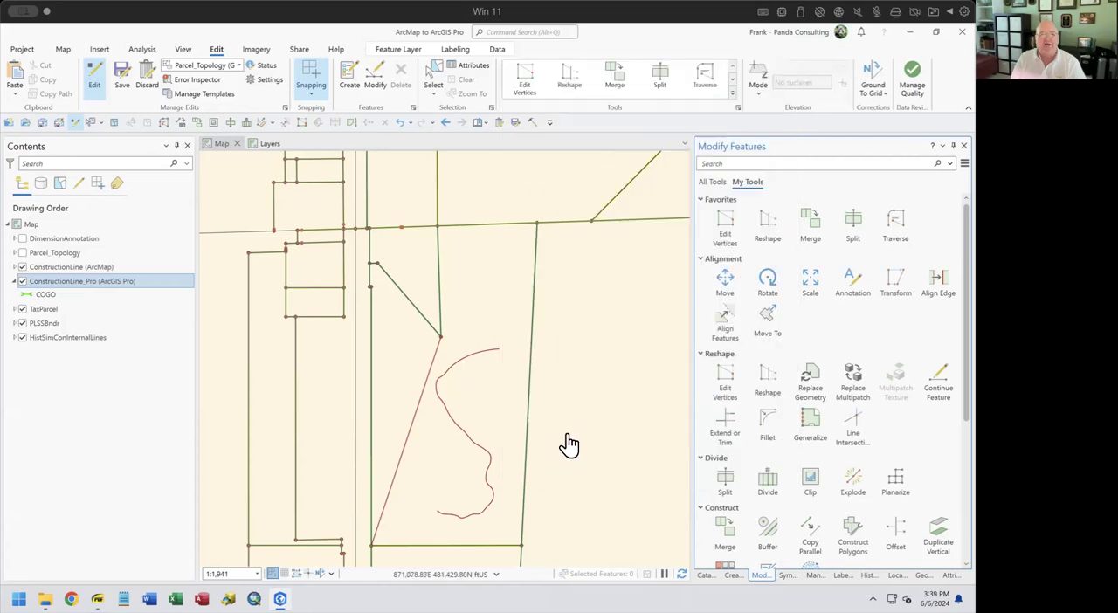
Review the enlarged editing tools gallery, show All Tools for modifying features, and look at the elevation mode options
click(733, 95)
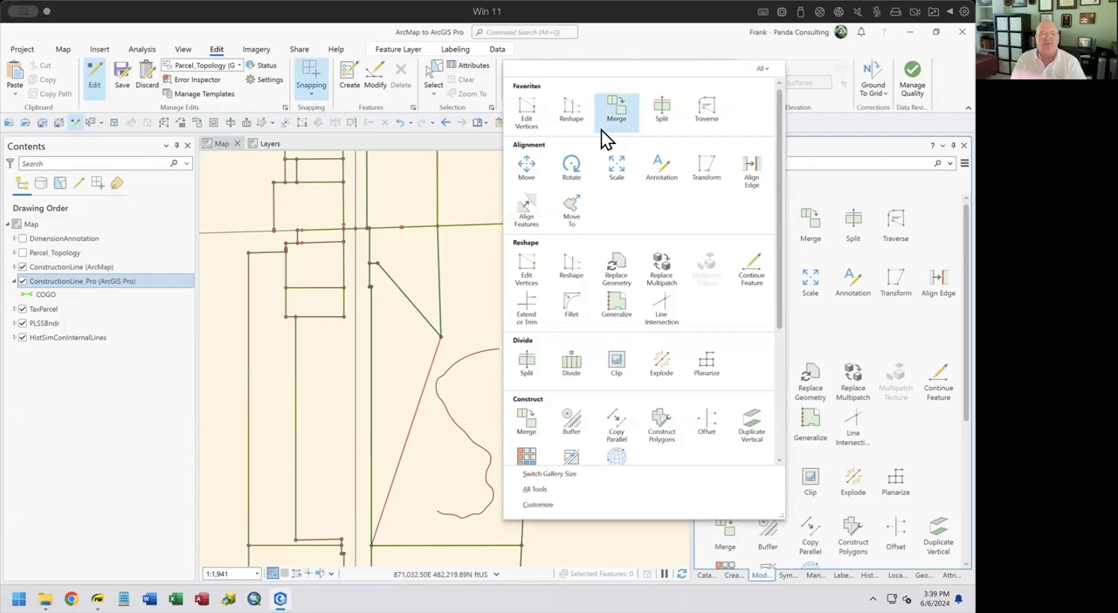
click(552, 490)
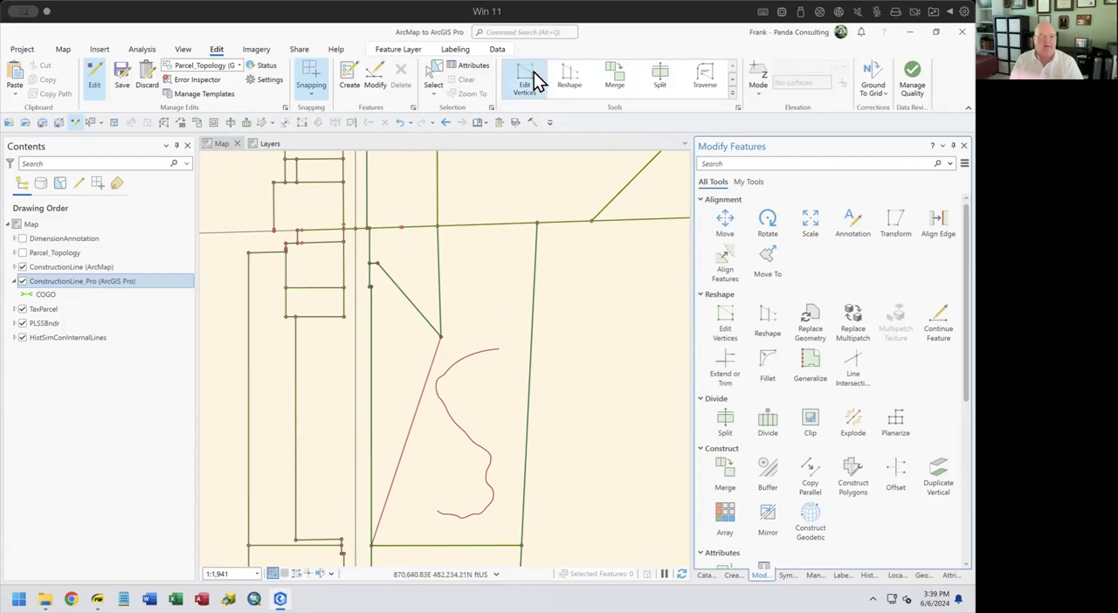
click(759, 98)
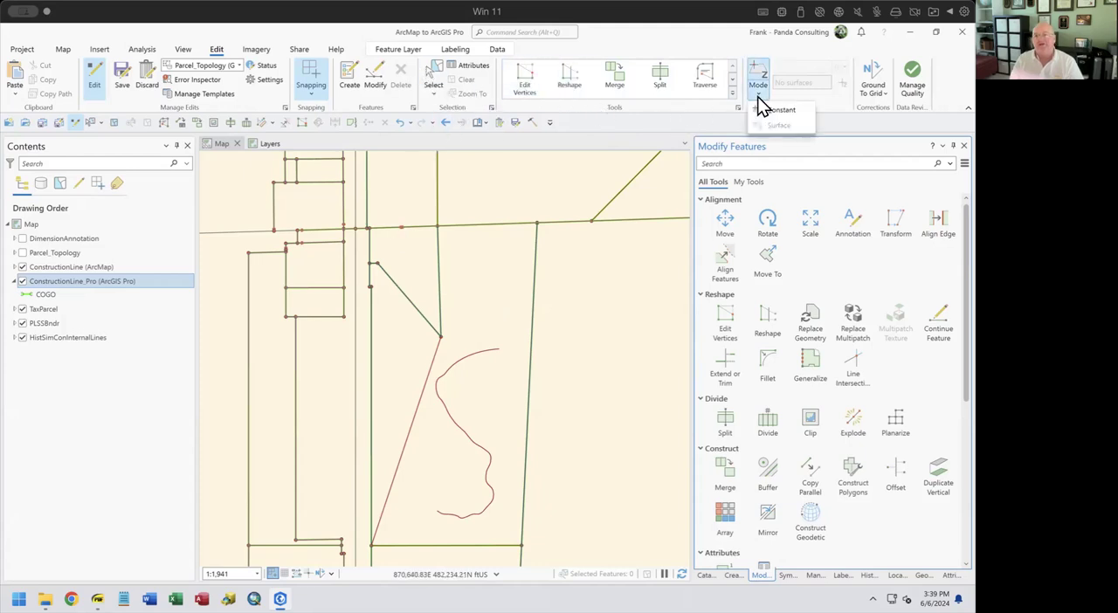
click(790, 53)
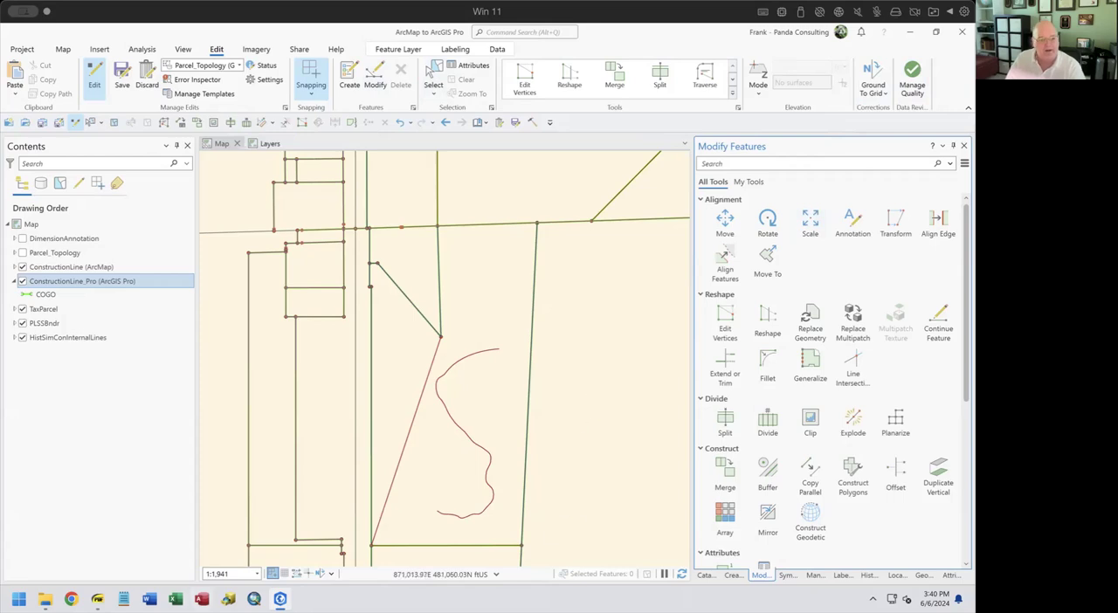
Switch to the ArcMap to ArcGIS Pro for Editors PDF and page forward from Edit Tab to the Project Structure slide
click(98, 599)
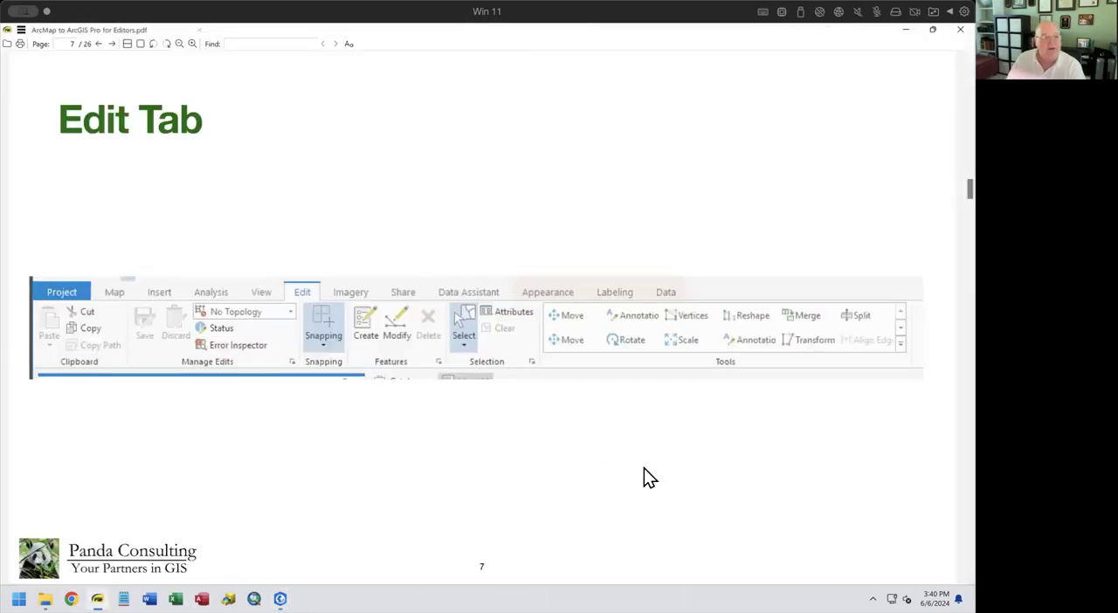
scroll(644, 469, down, 1)
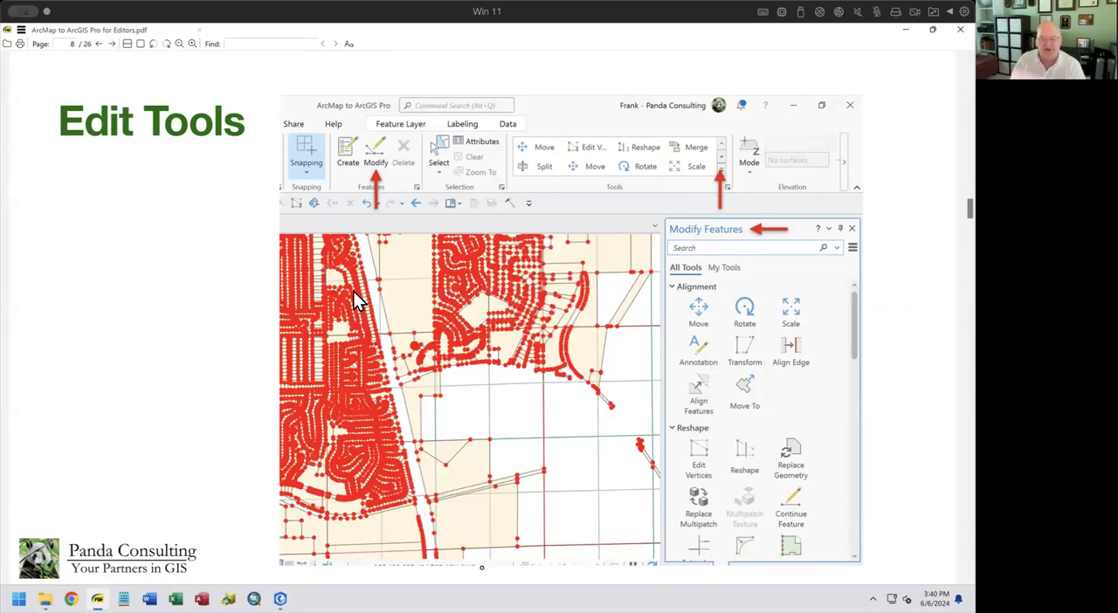
key(Page_Down)
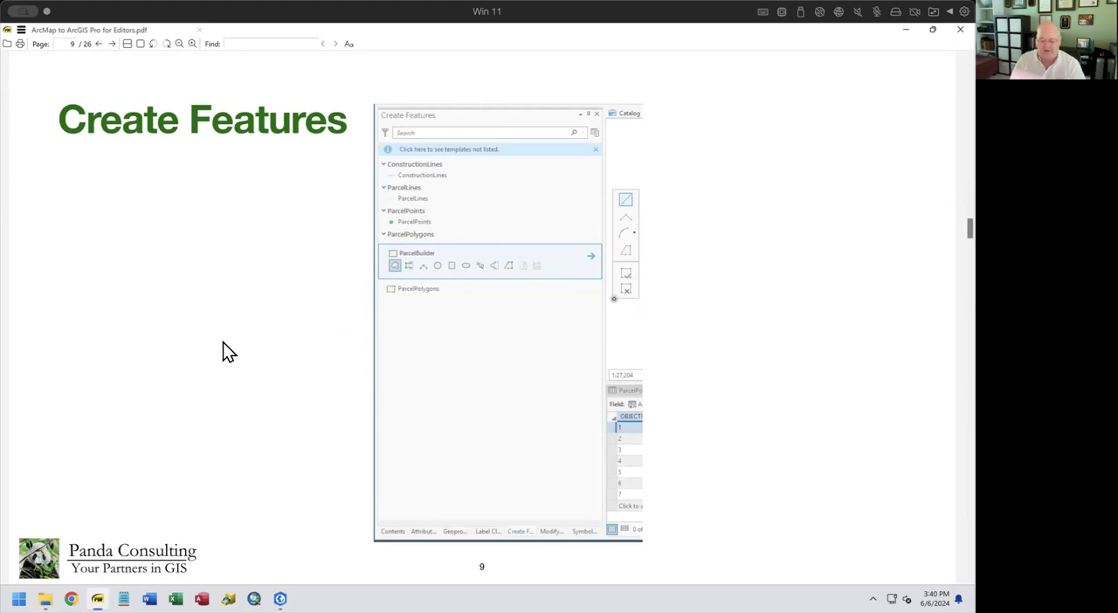
key(Page_Down)
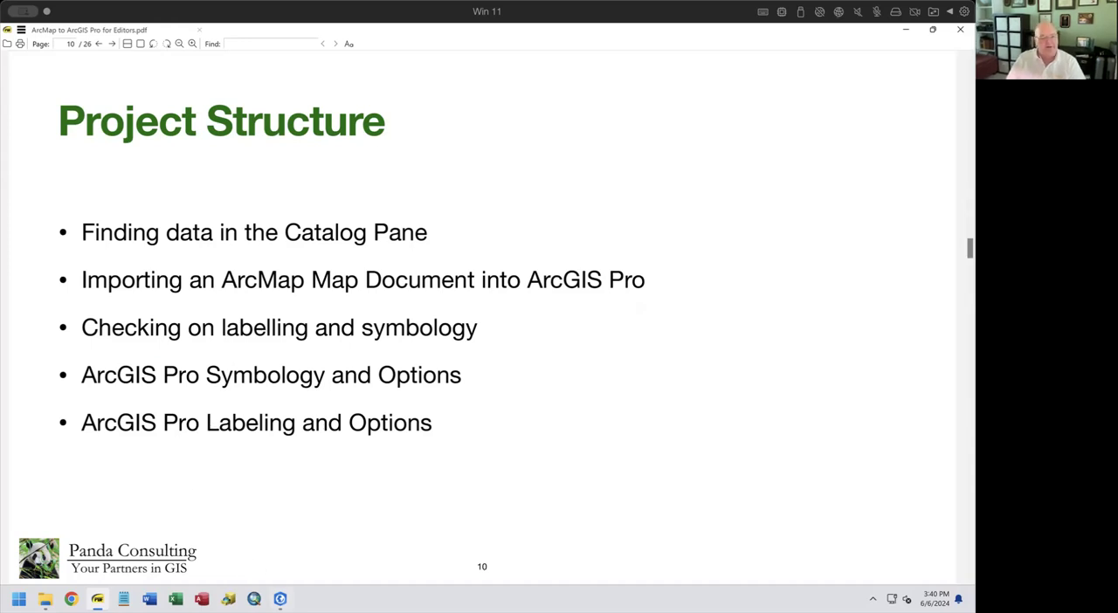
Return to ArcGIS Pro and examine the project's folder connections in the Catalog, including the contents of the ArcMap to ArcGIS Pro folder
click(280, 599)
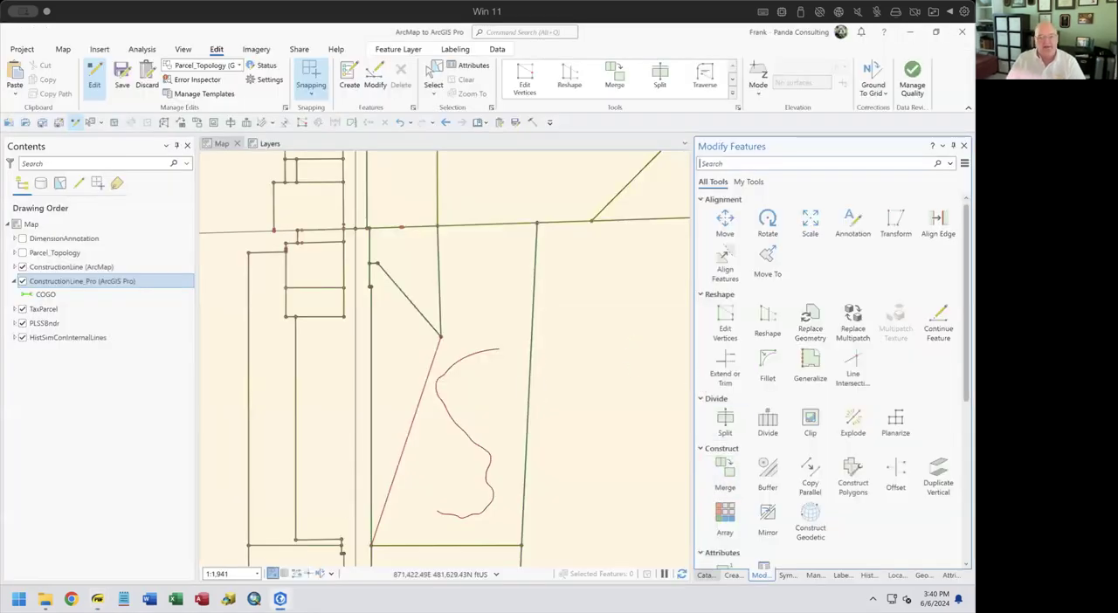
click(704, 575)
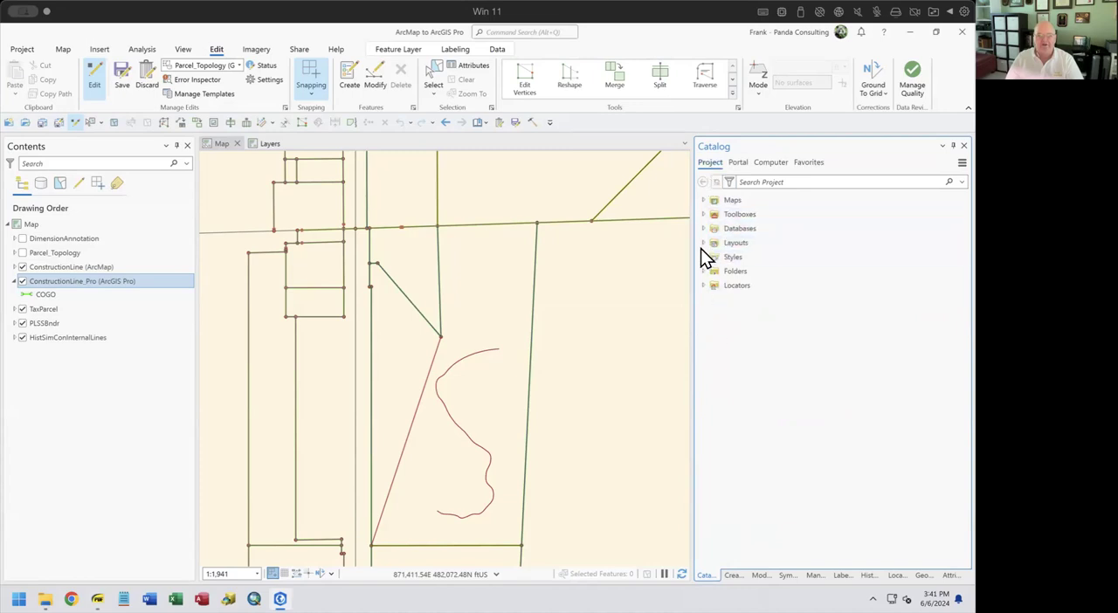
click(704, 271)
right_click(742, 272)
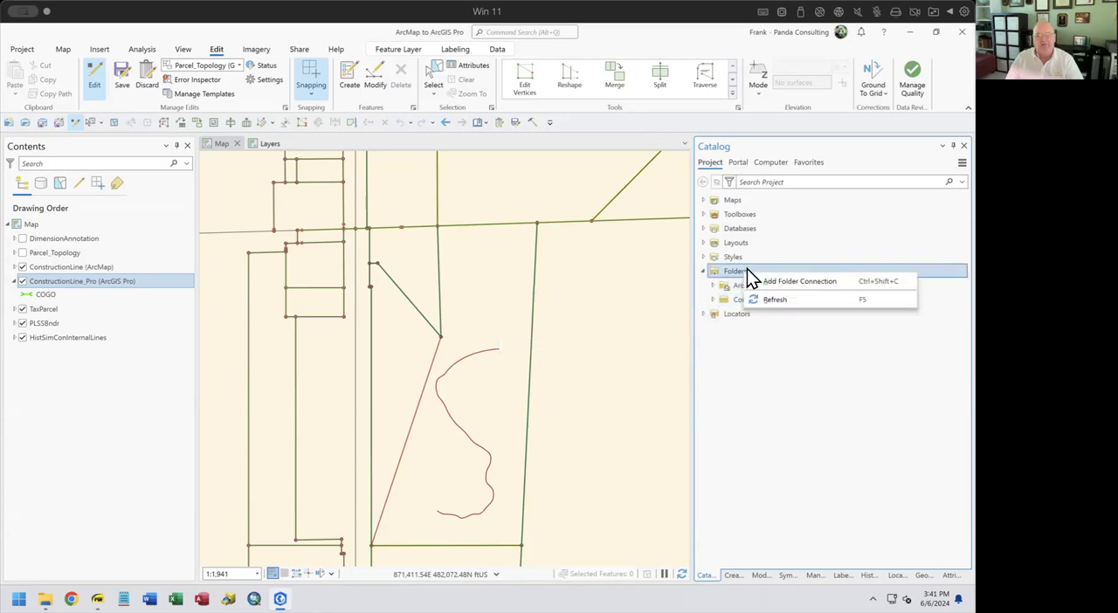
click(822, 388)
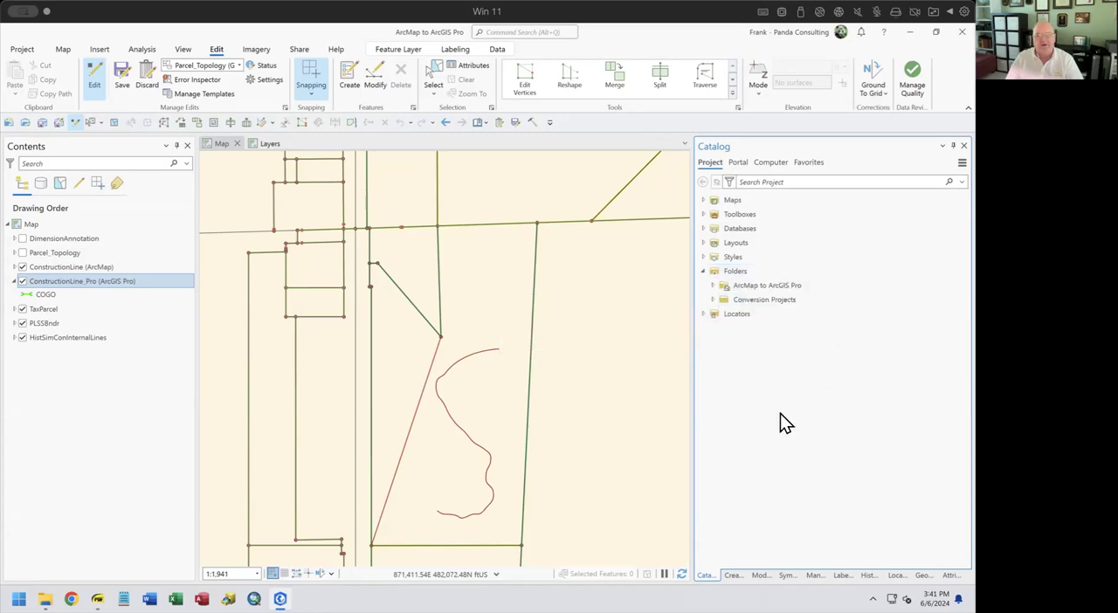
click(713, 285)
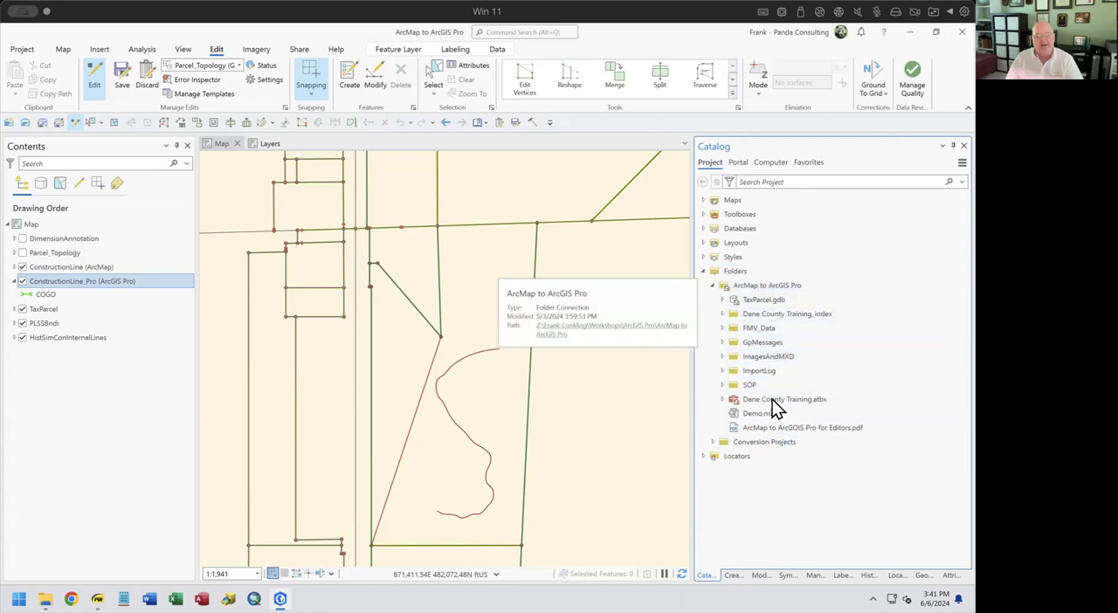
click(712, 286)
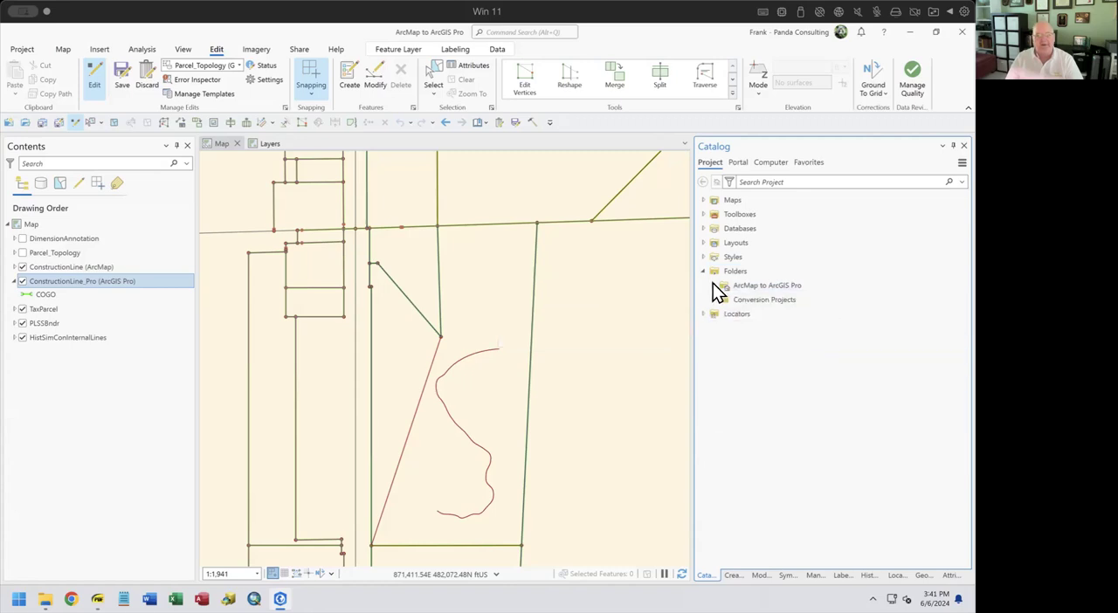
Expand the project's Databases to select TaxParcel.gdb, and list the project's maps
click(704, 228)
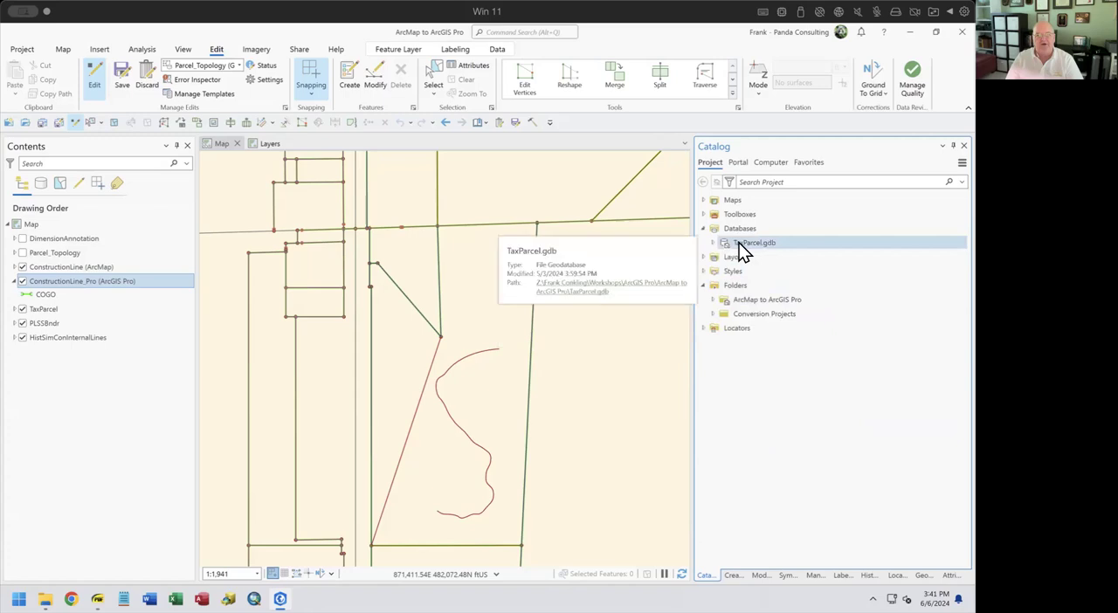
click(739, 243)
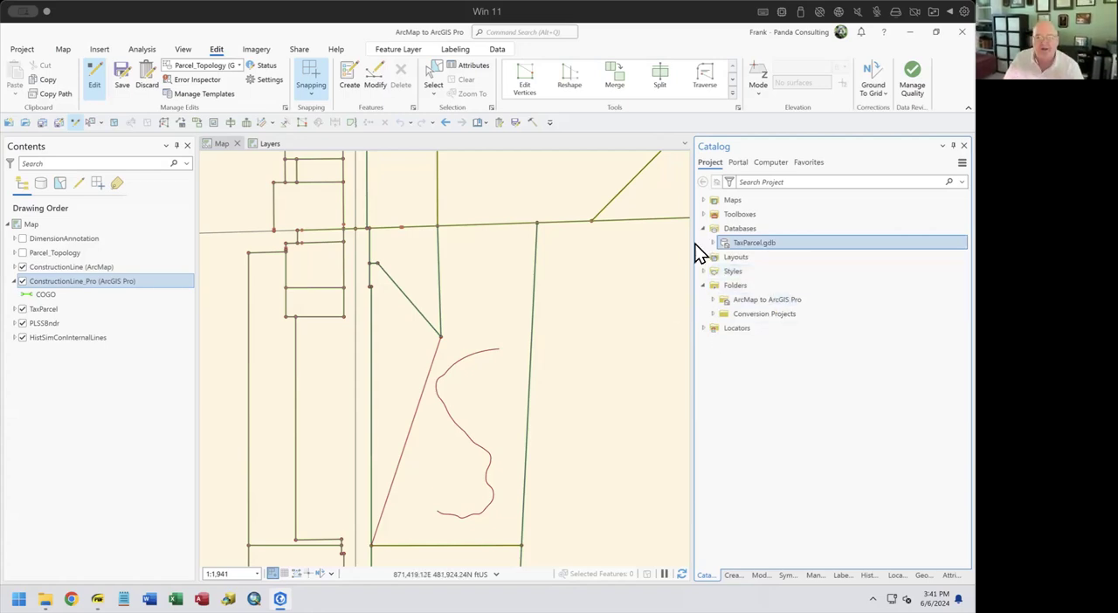
click(703, 201)
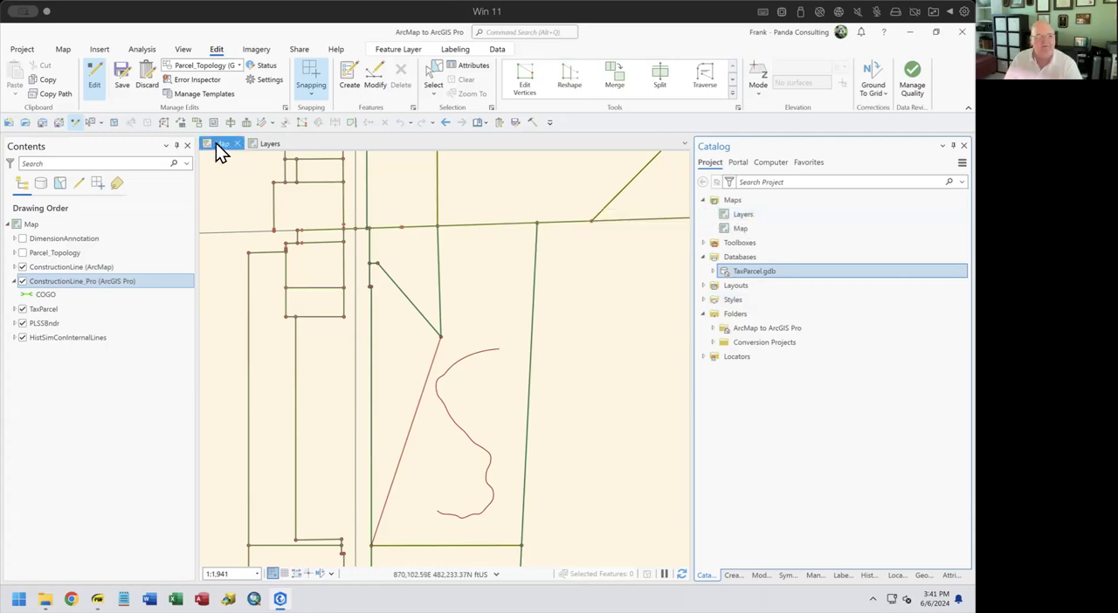
Compare the Map and Layers views by switching between them while changing each one's extent and scale
click(260, 143)
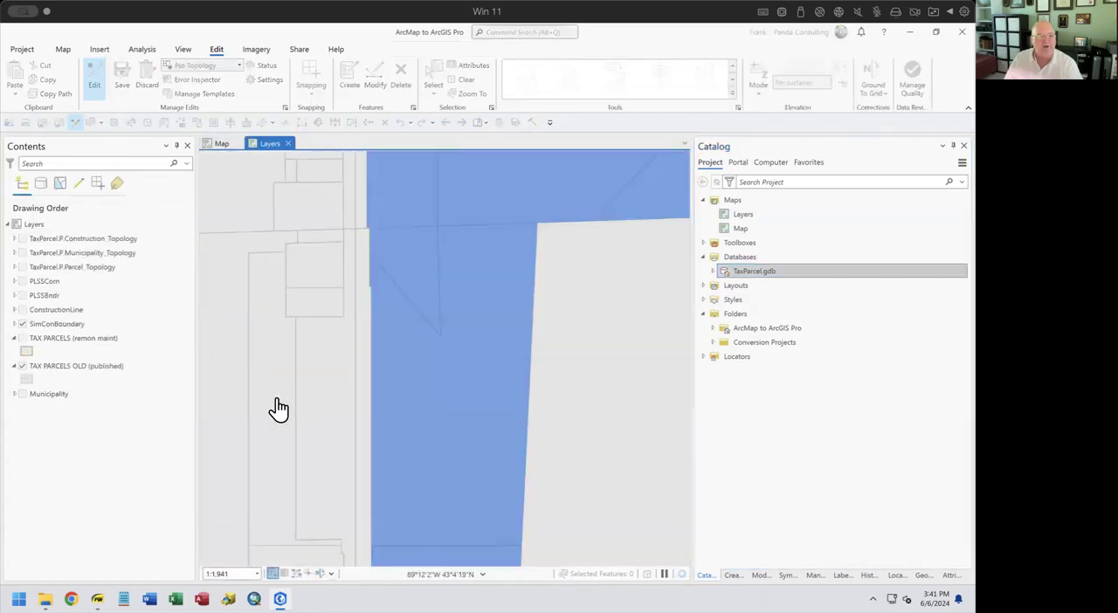
click(214, 143)
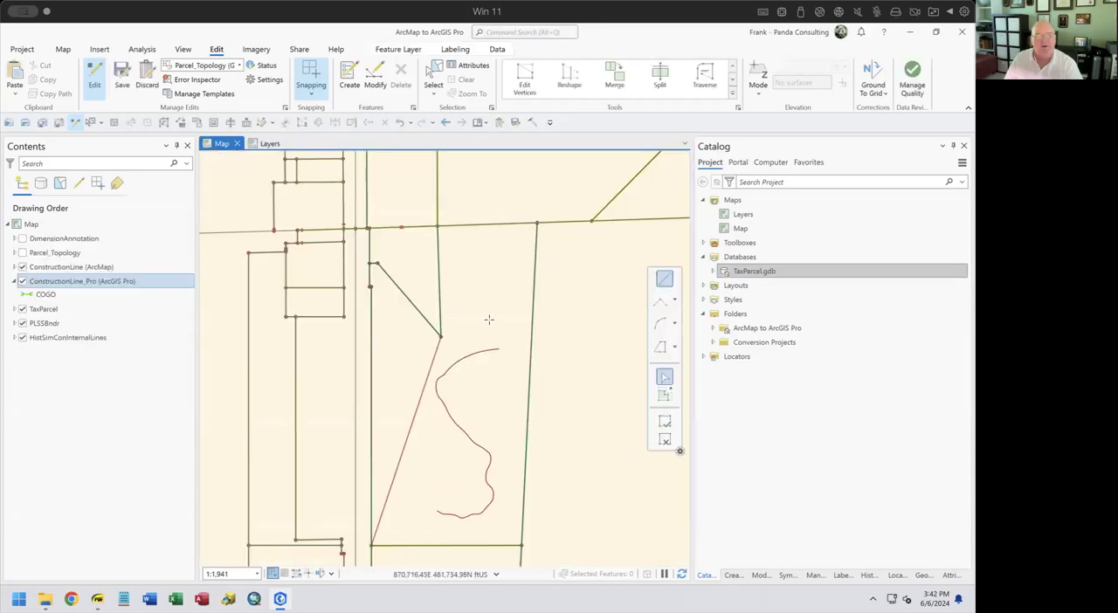
click(263, 145)
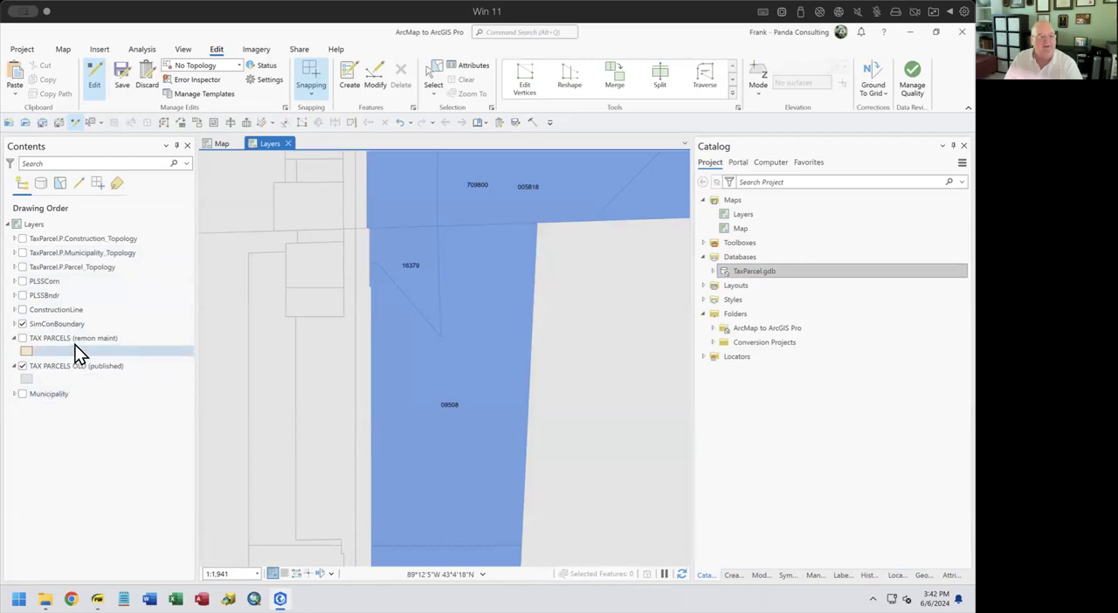
scroll(391, 357, down, 3)
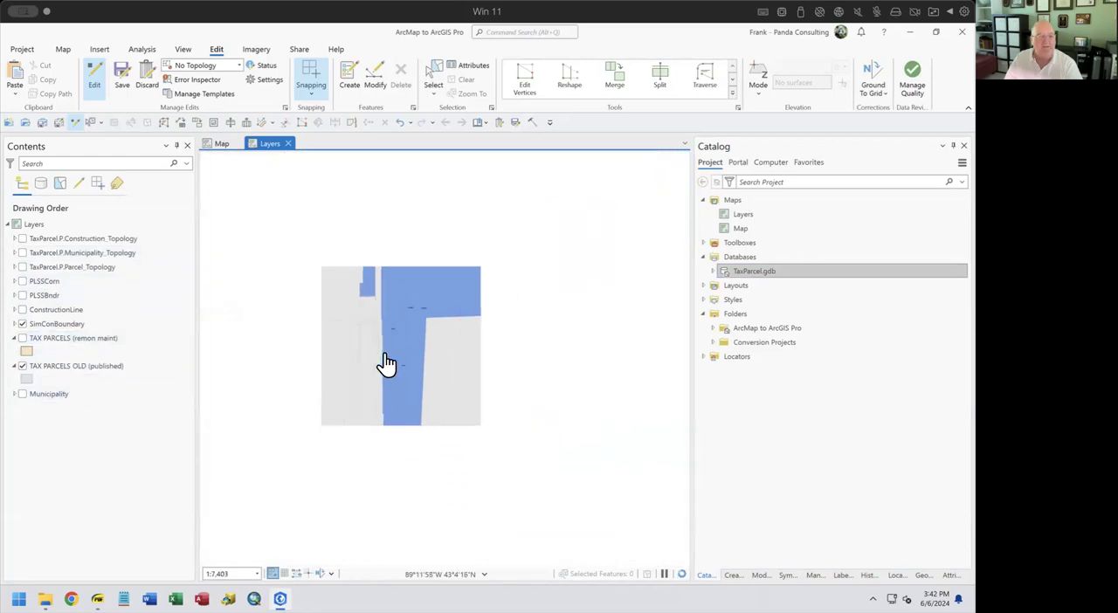
scroll(434, 312, up, 3)
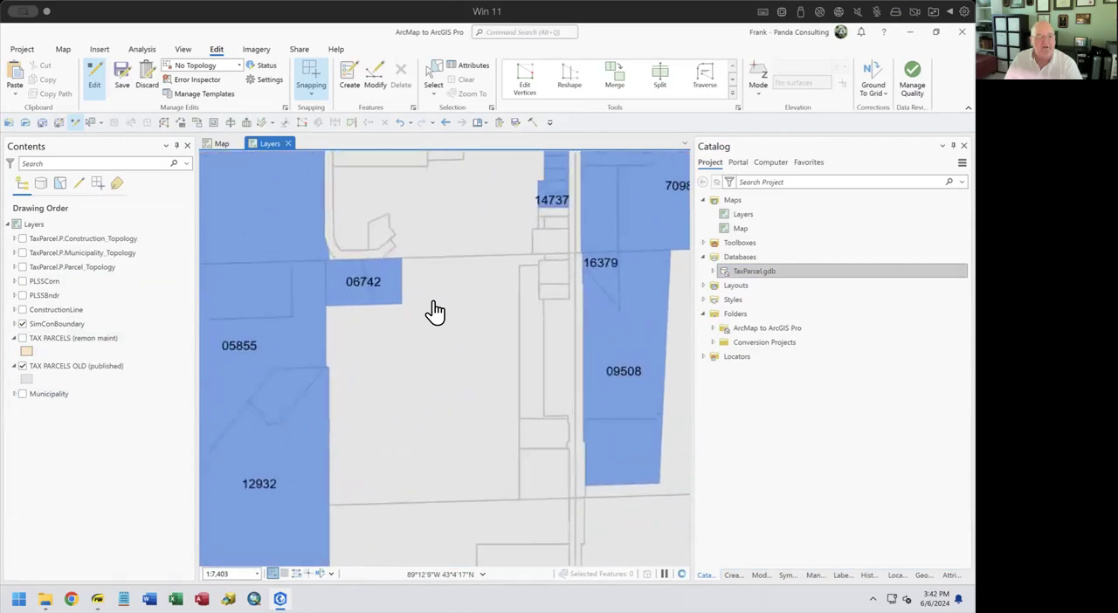
click(218, 144)
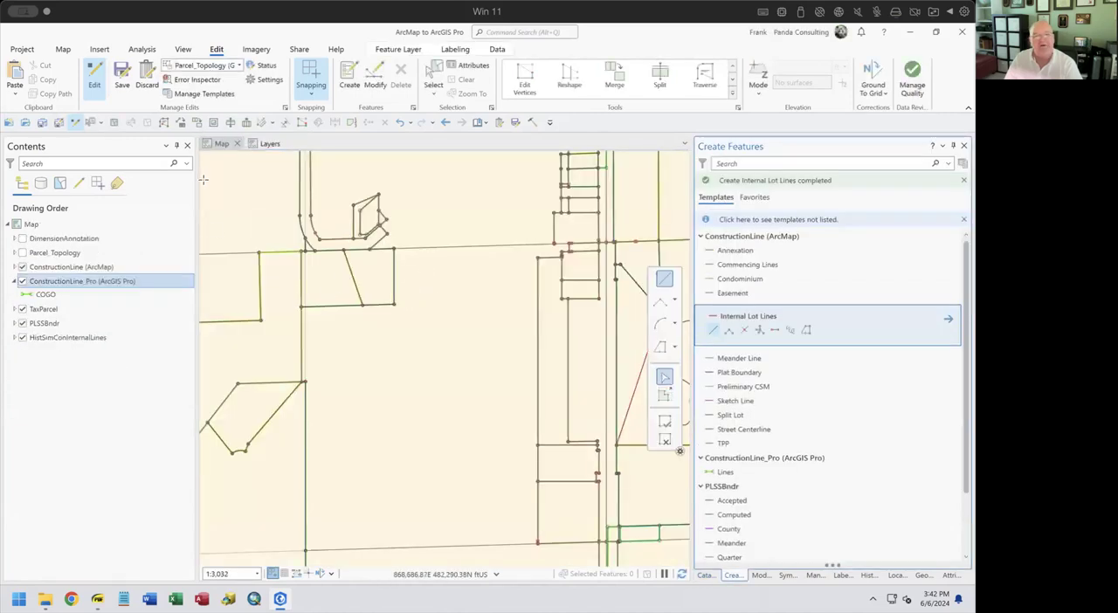
drag(310, 272, 611, 440)
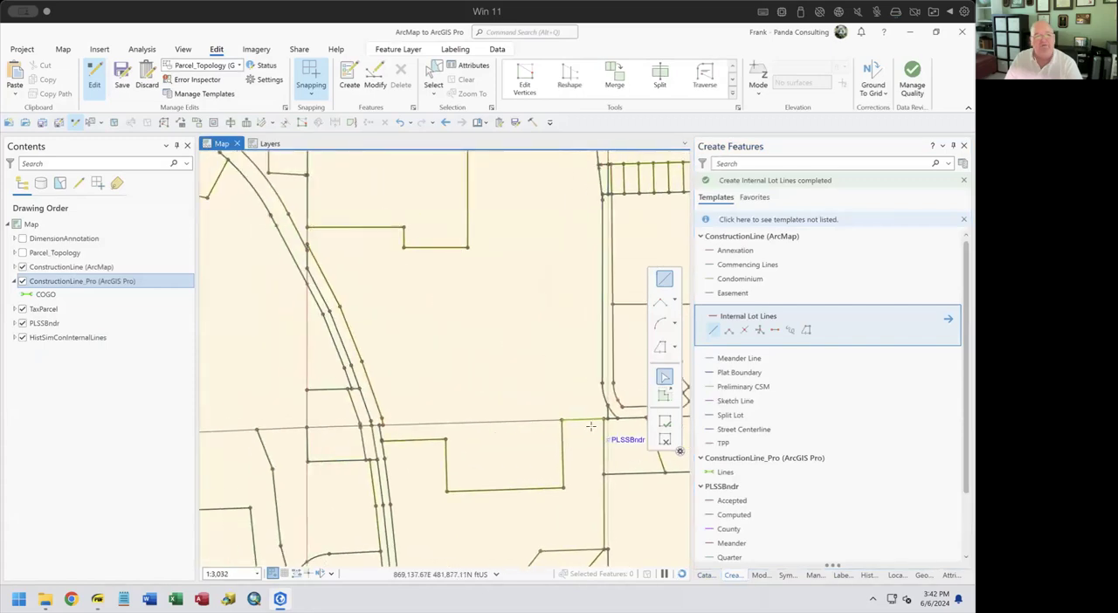
click(269, 144)
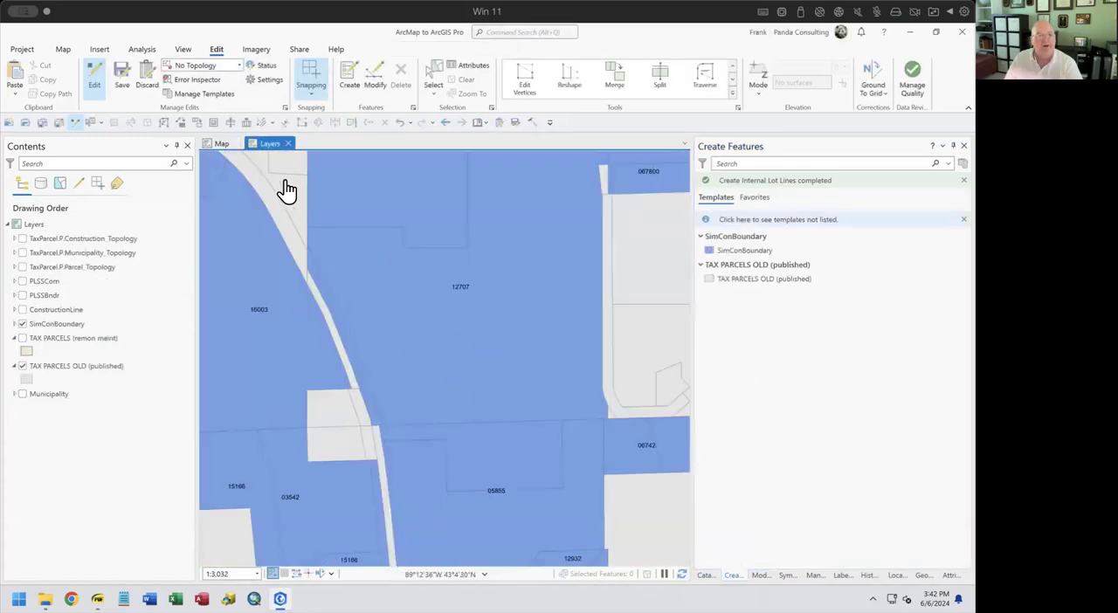
Dock the Layers view beside the Map view and compare both while zooming and panning the linked maps
drag(272, 149, 471, 365)
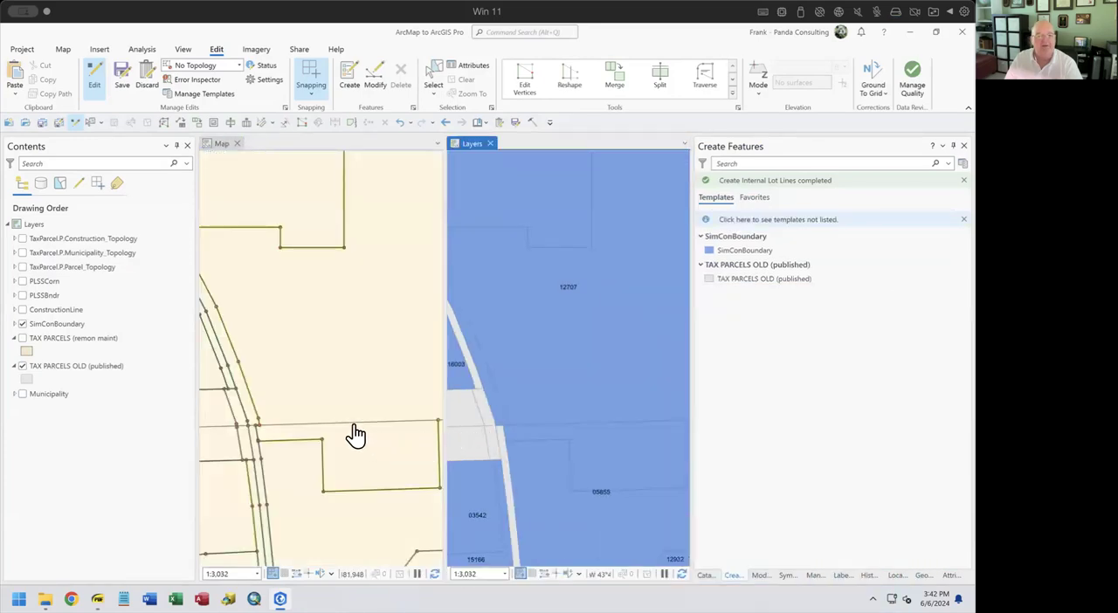
scroll(356, 434, down, 3)
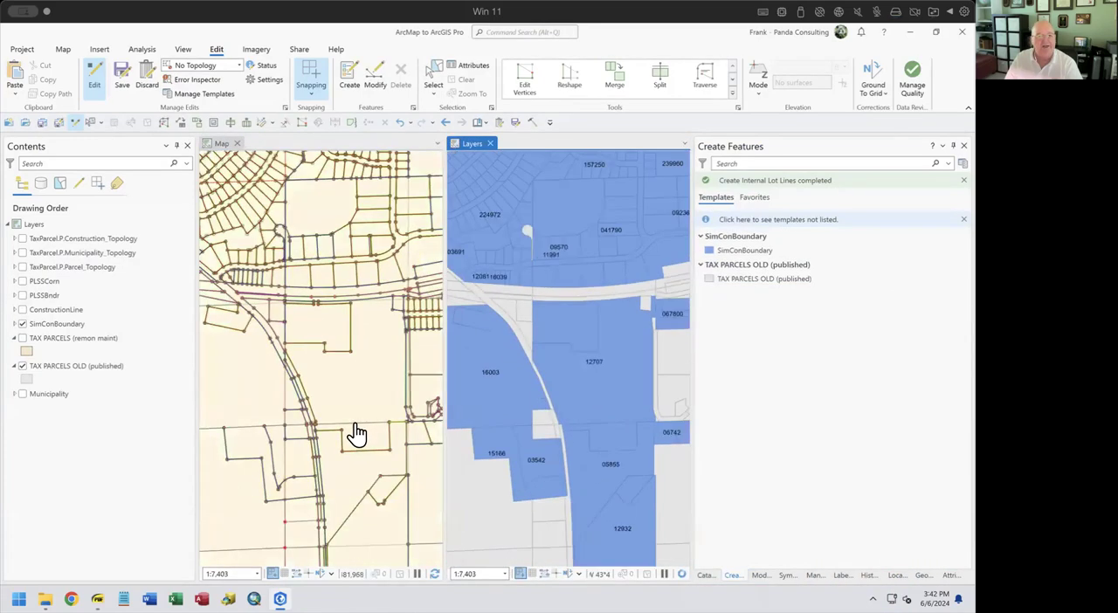
scroll(356, 434, down, 3)
scroll(354, 426, up, 4)
drag(365, 395, 388, 247)
drag(358, 424, 361, 285)
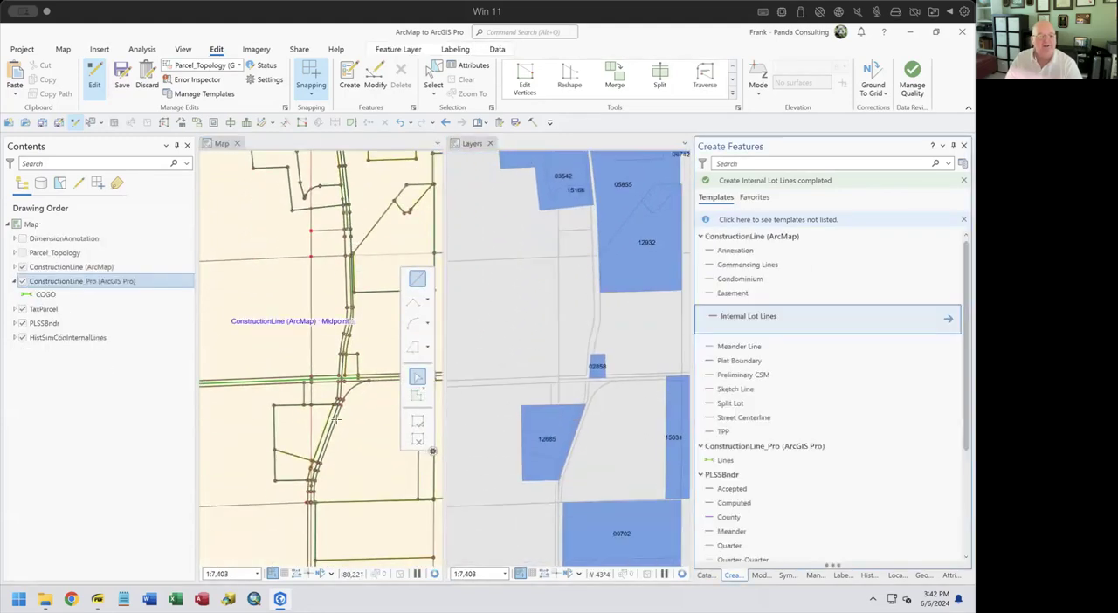
drag(327, 422, 306, 349)
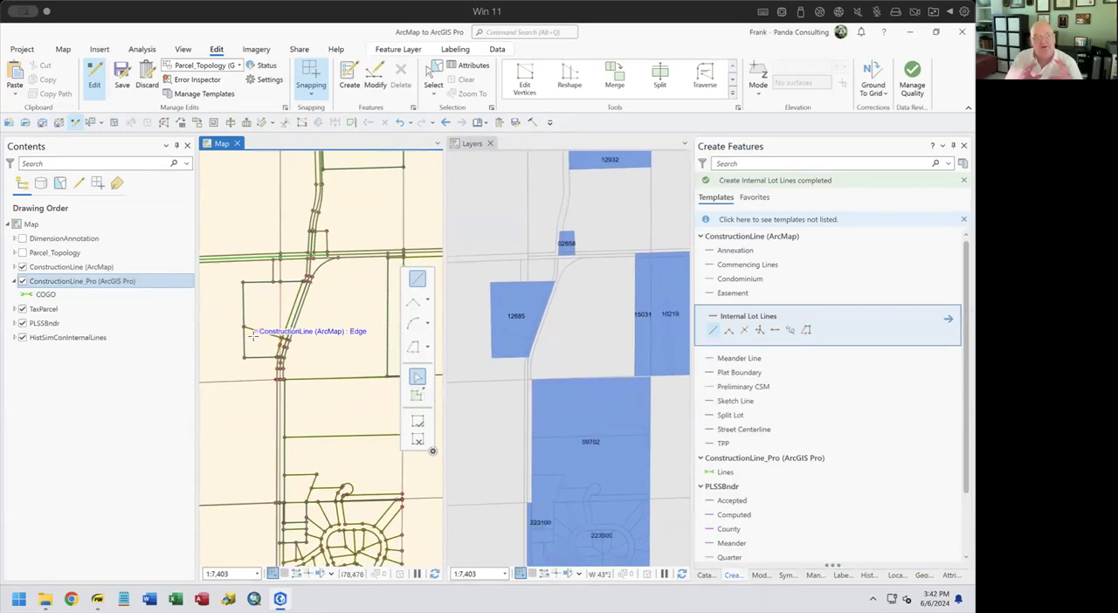
Regroup the Layers view with the Map view in a single frame and make Map the active view
drag(470, 144, 276, 144)
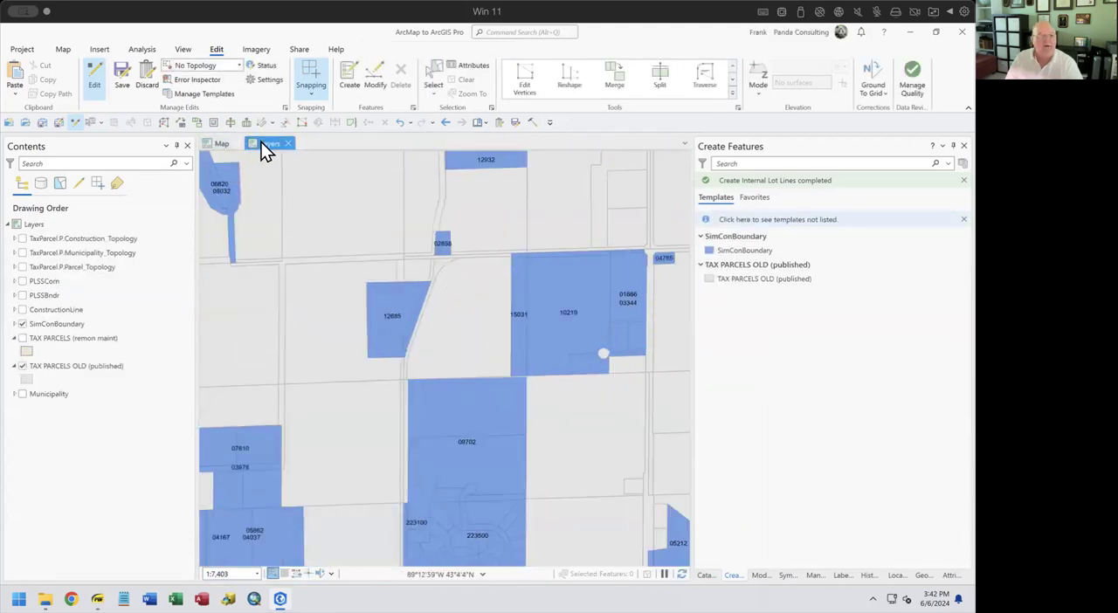
click(224, 144)
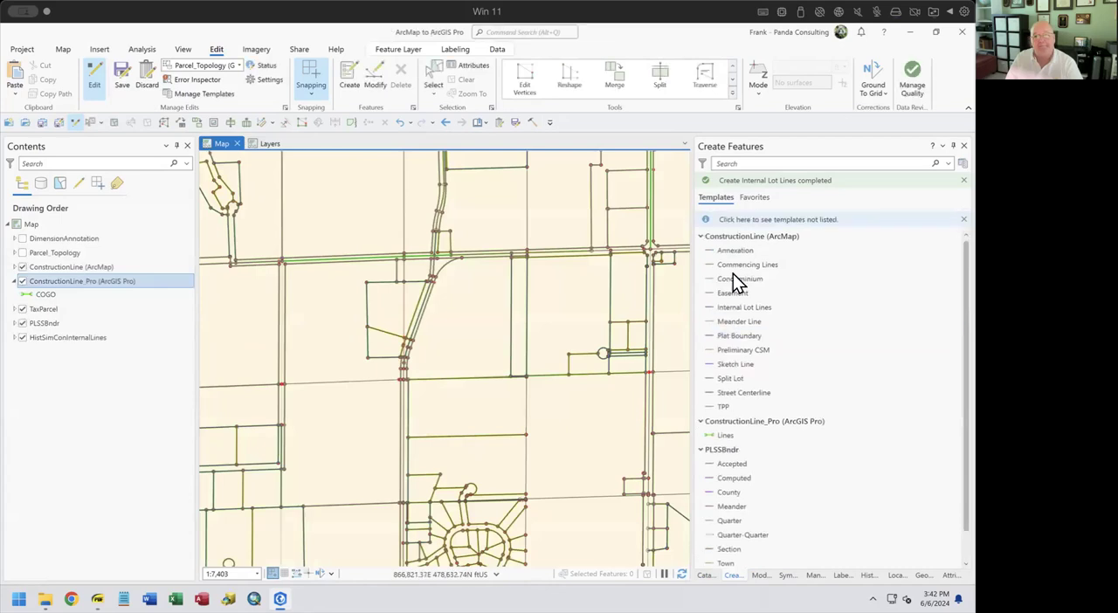
Show the Catalog and expand TaxParcel.gdb to list the contents of its LandManagement dataset
click(704, 574)
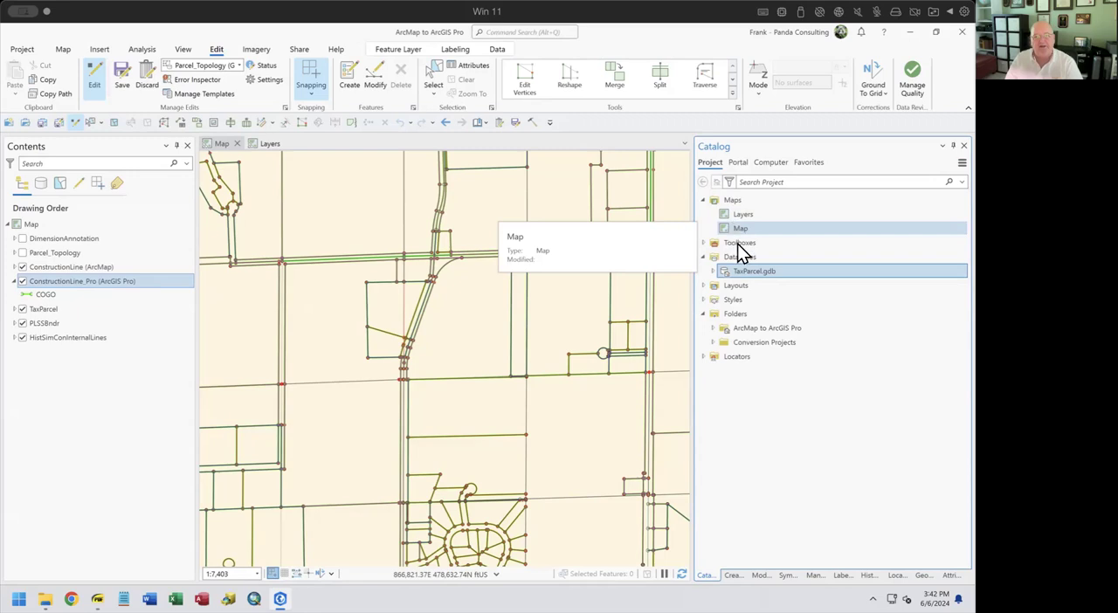
click(710, 271)
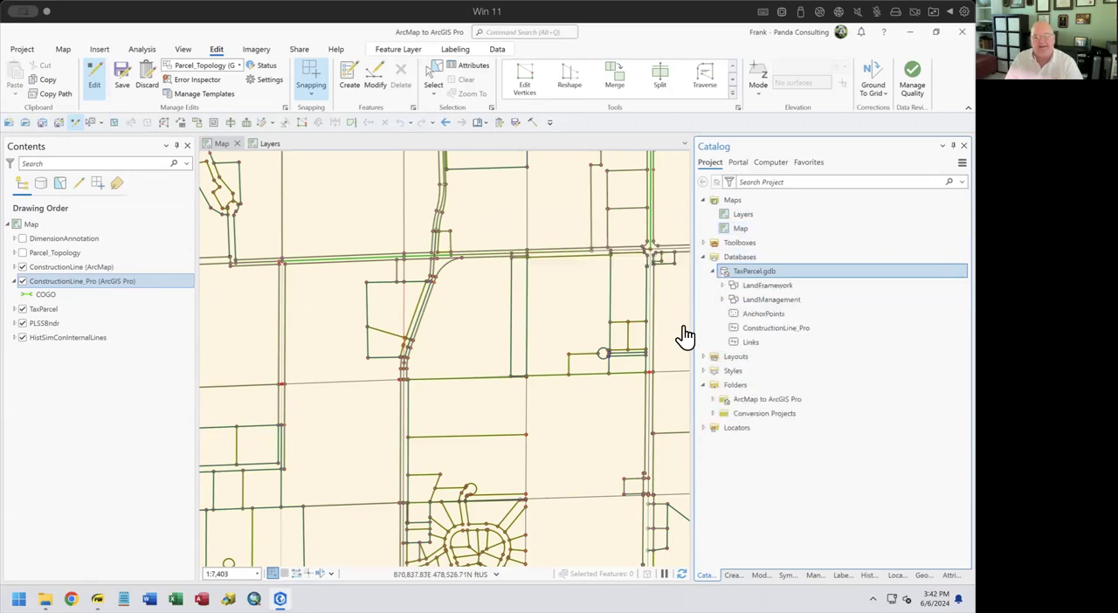
click(722, 300)
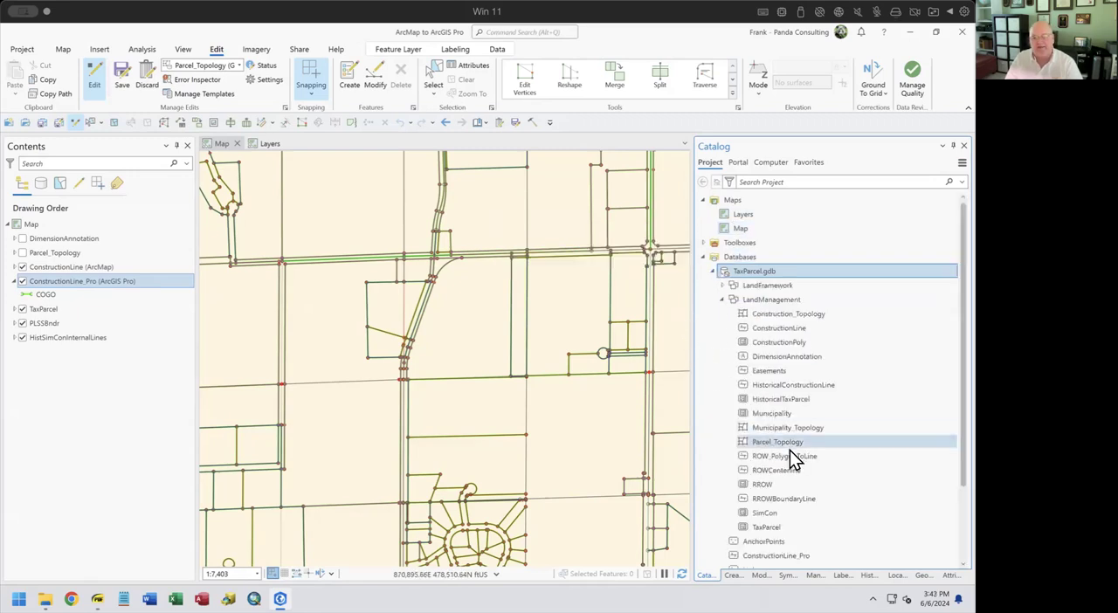
Add the Easements feature class from LandManagement to a new map
click(766, 372)
right_click(766, 376)
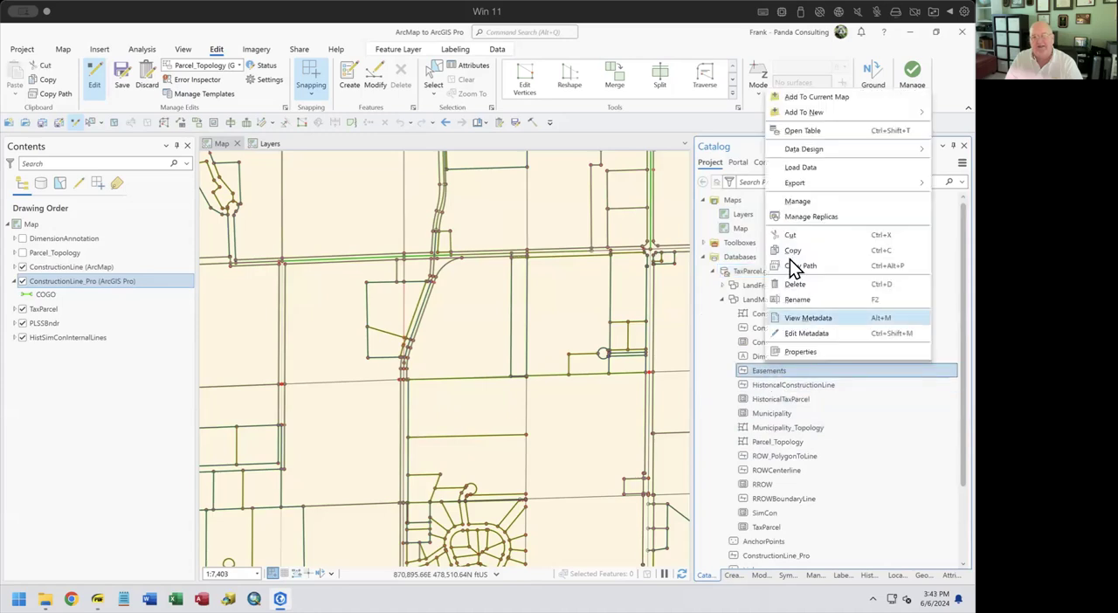
mouse_move(807, 112)
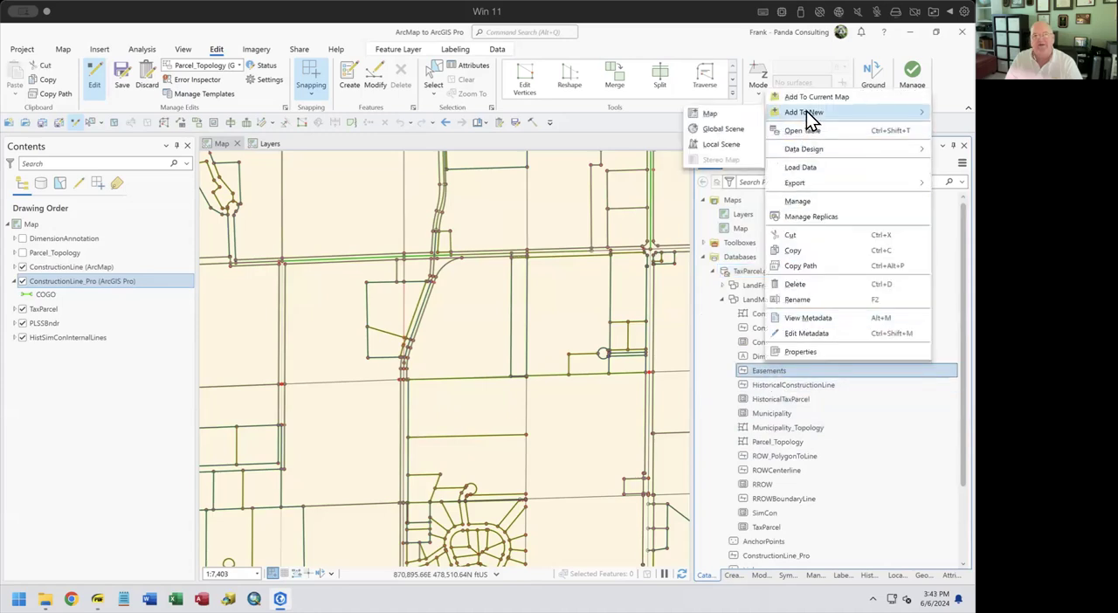
click(712, 115)
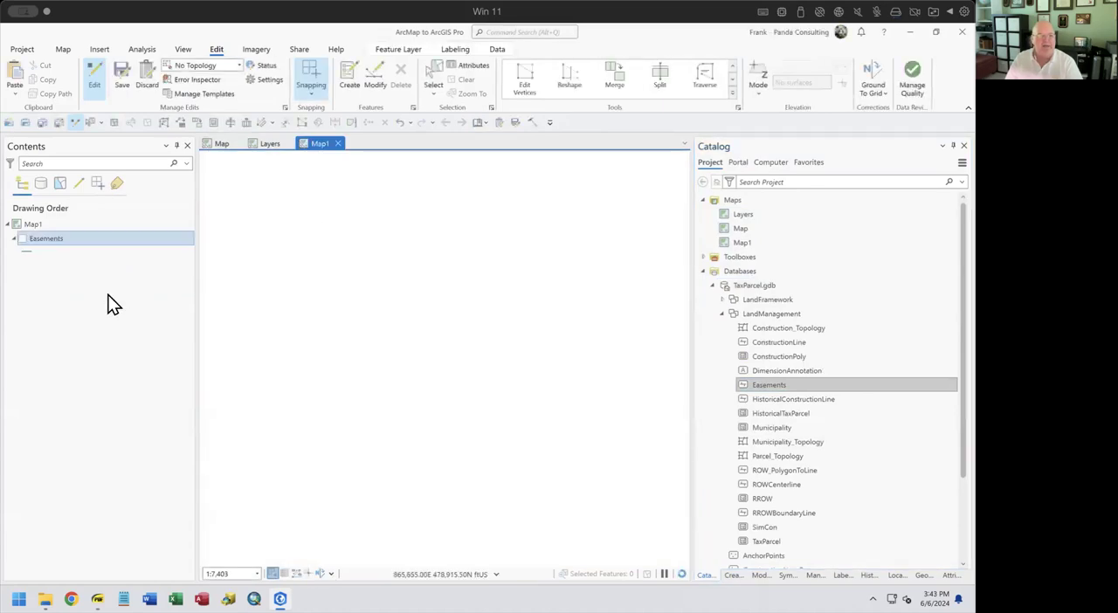
Turn on the Easements layer in the new map, view its attribute table and close the table
click(24, 239)
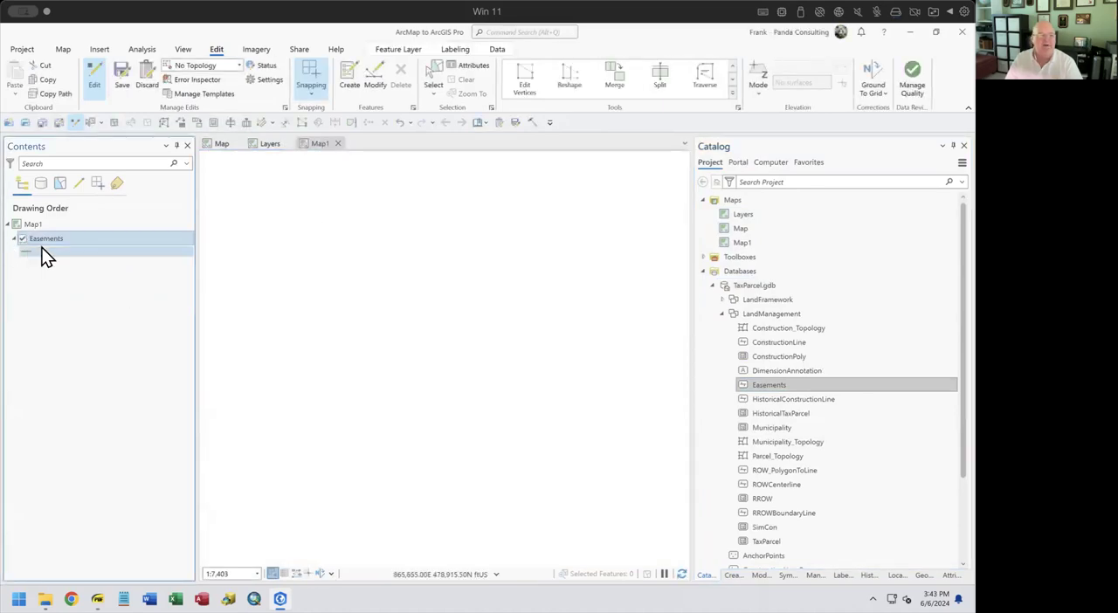
right_click(45, 238)
click(67, 219)
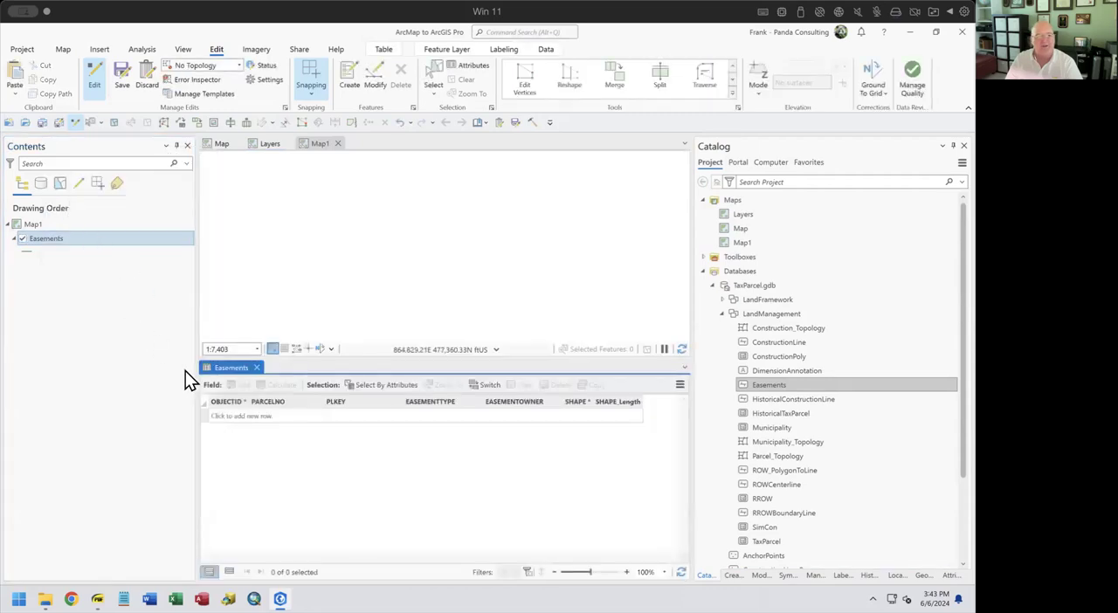
click(256, 368)
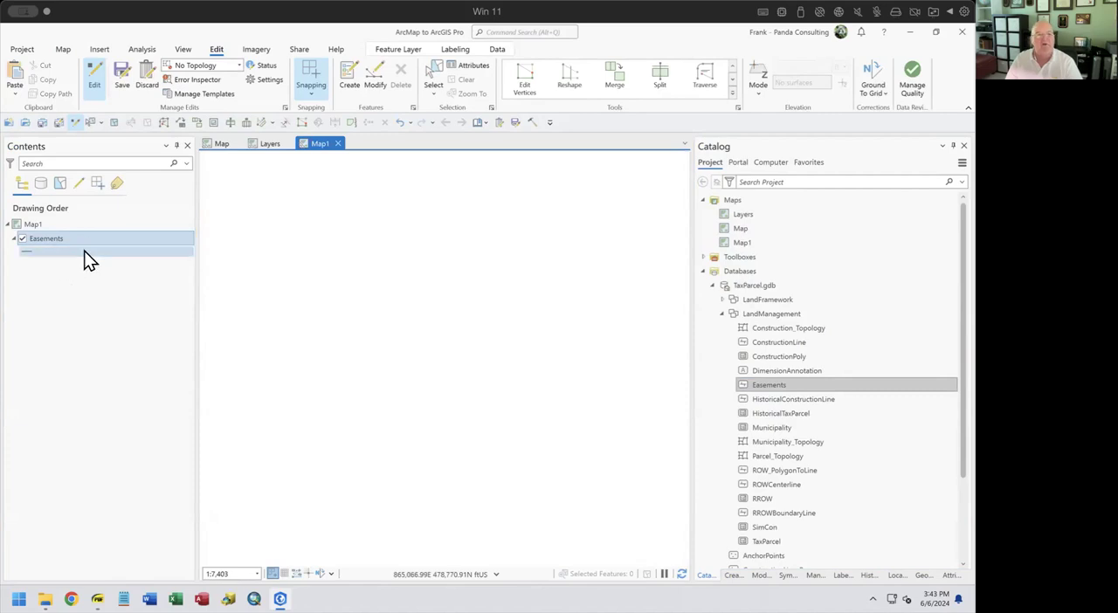
Permanently delete Map1 from the project's maps
right_click(750, 243)
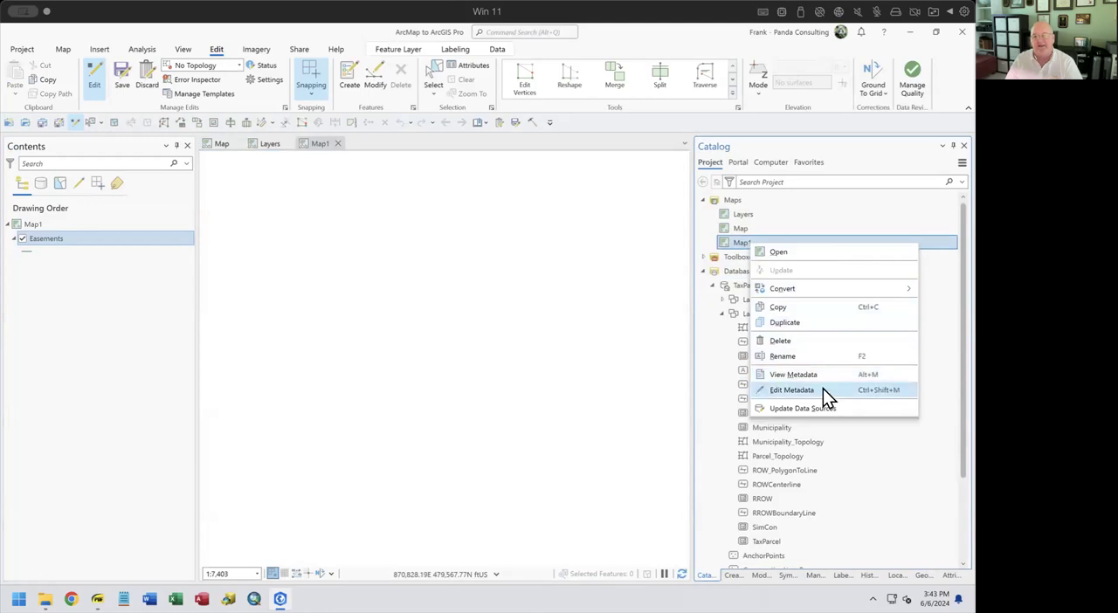
click(782, 343)
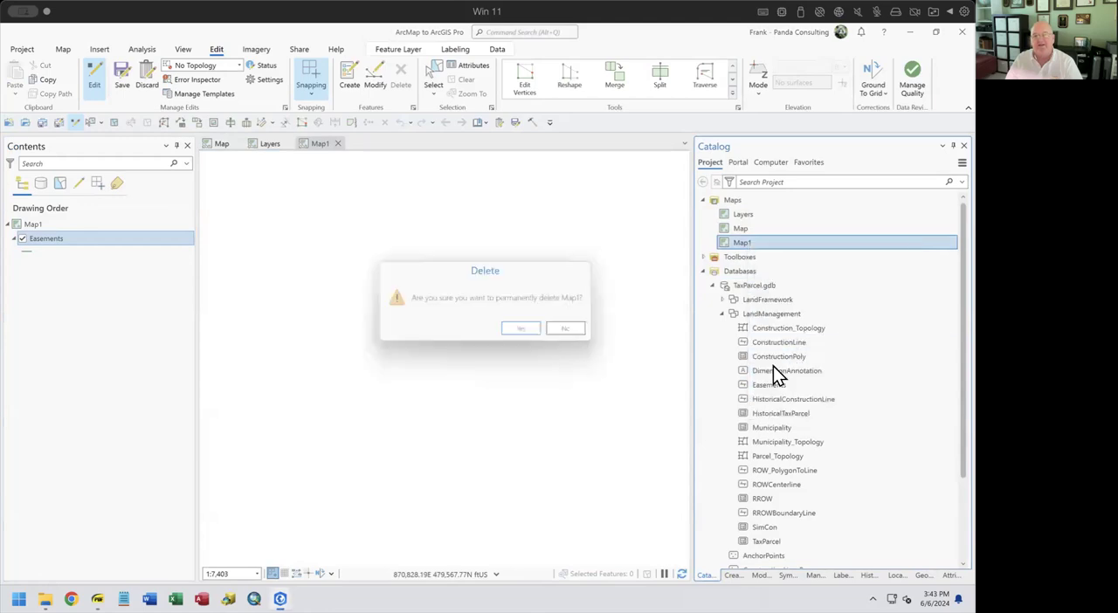
click(535, 338)
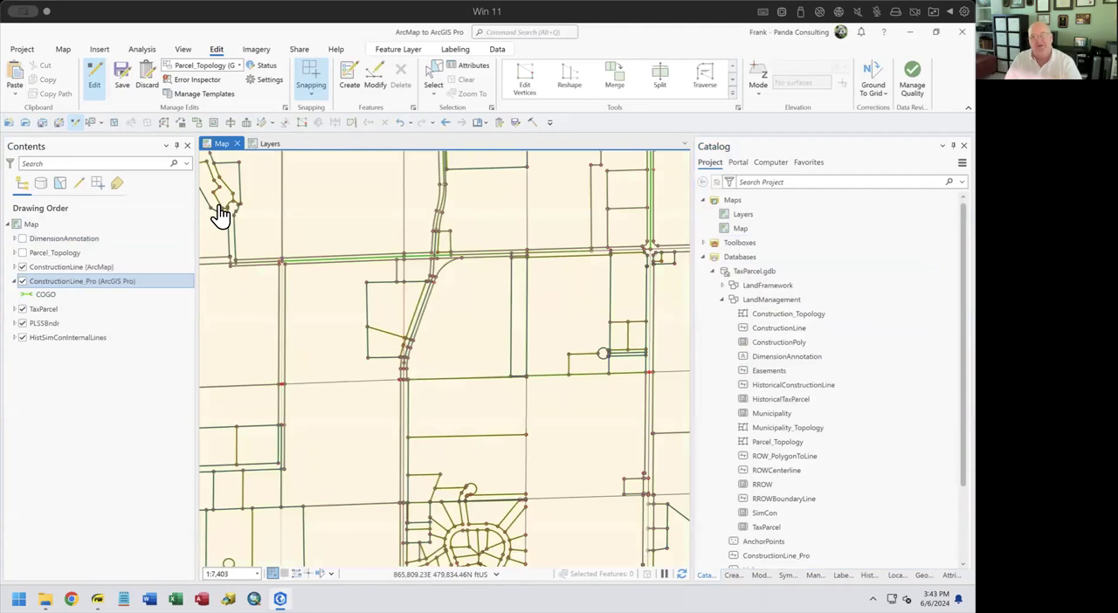
Collapse the project's Databases and list the contents of Toolboxes and Layouts
click(704, 255)
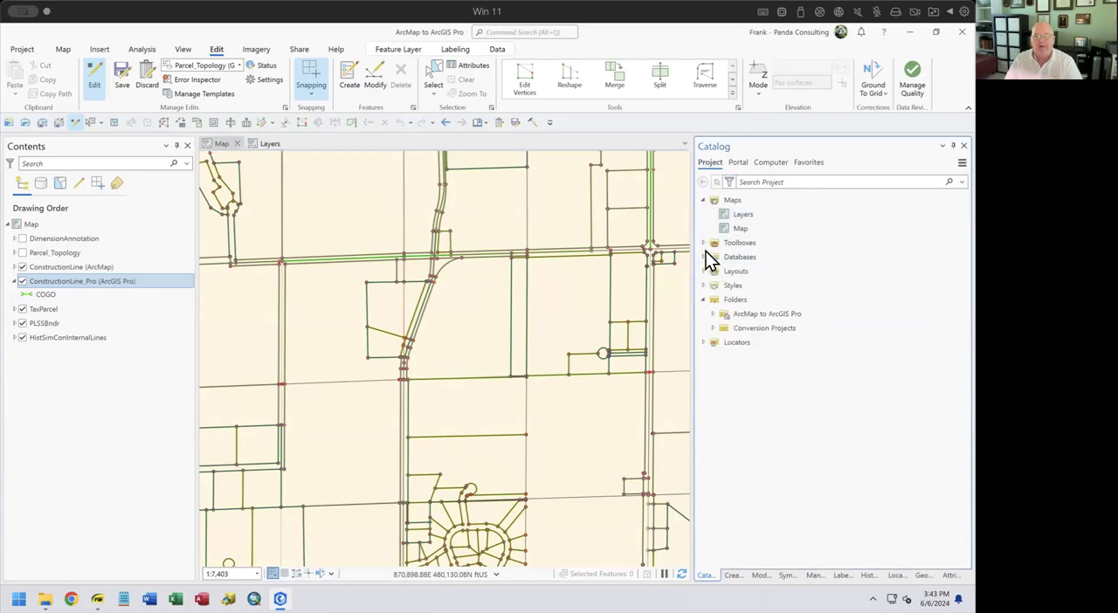
click(702, 242)
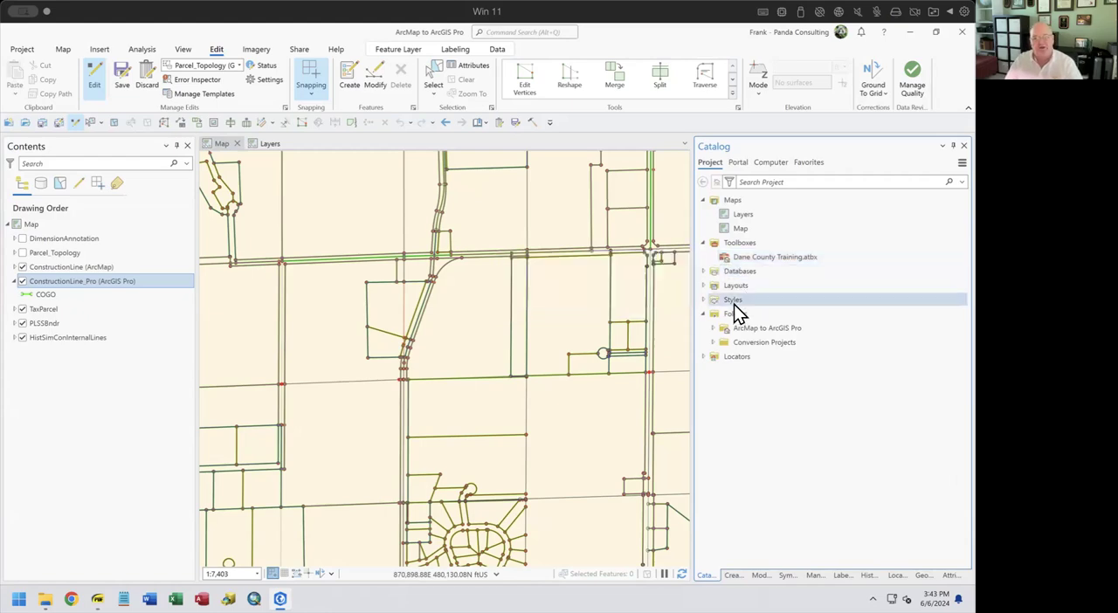
click(702, 286)
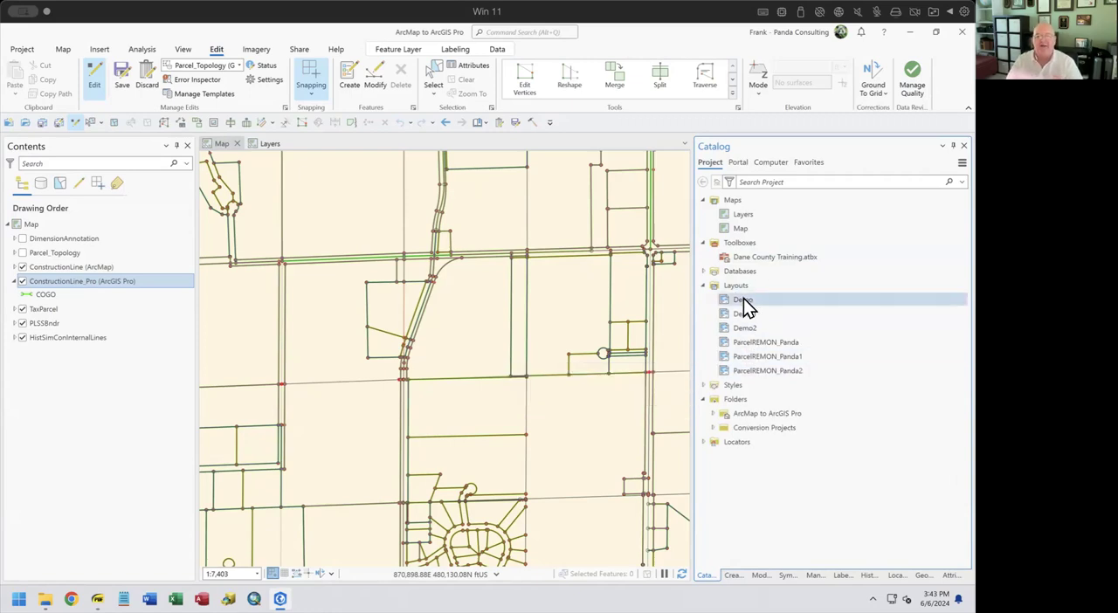
Open the Demo layout for viewing and close it to return to the Map view
right_click(742, 303)
click(759, 307)
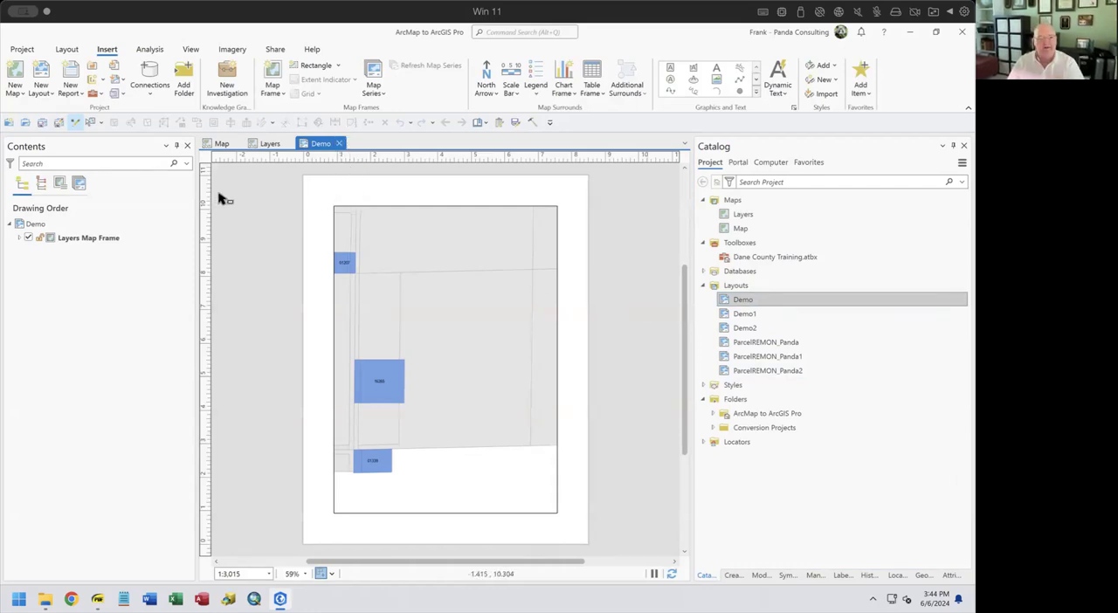
click(339, 144)
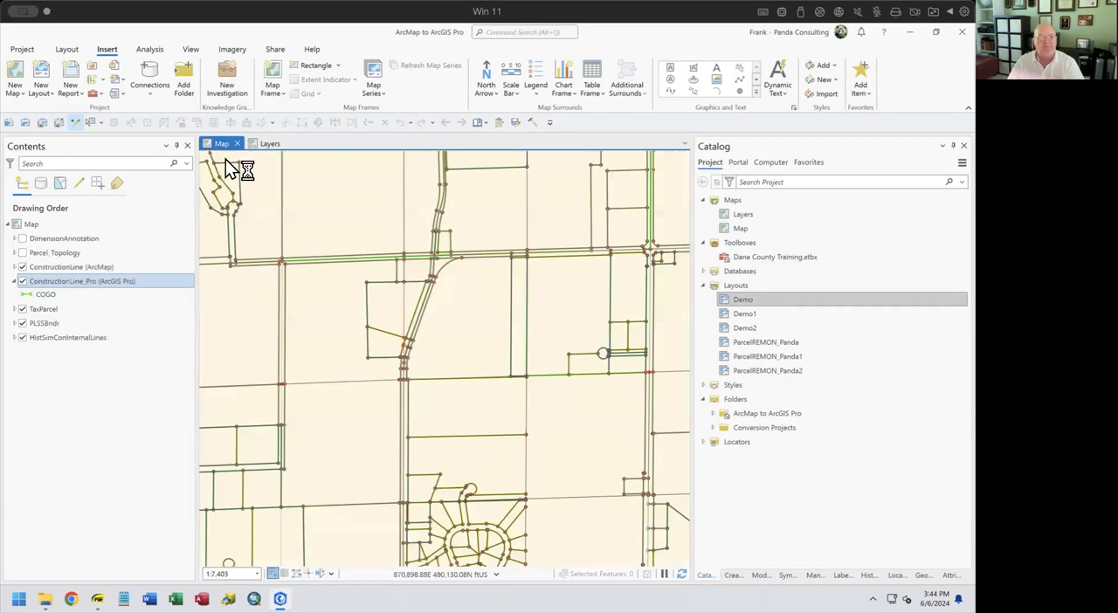
Collapse Layouts and inspect the project's Locators and Styles, collapsing each after viewing
click(703, 285)
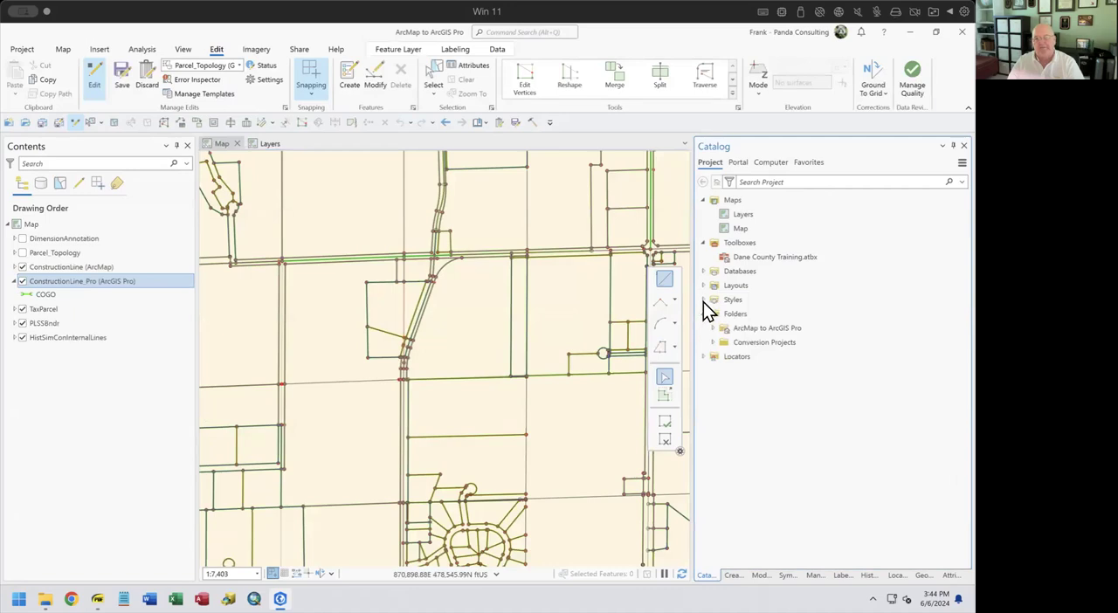
click(704, 357)
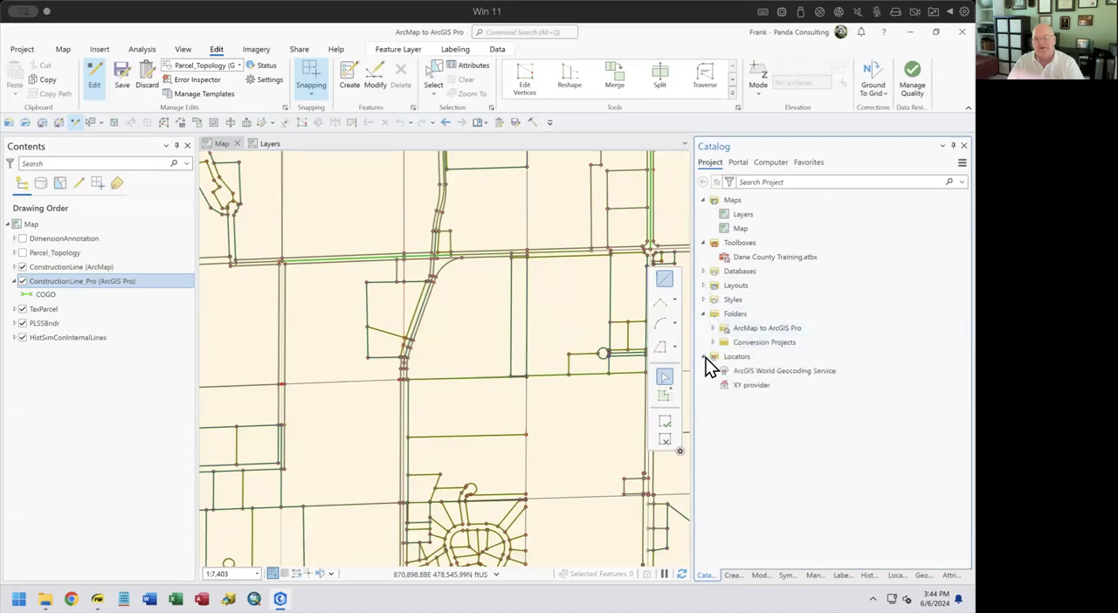
click(705, 356)
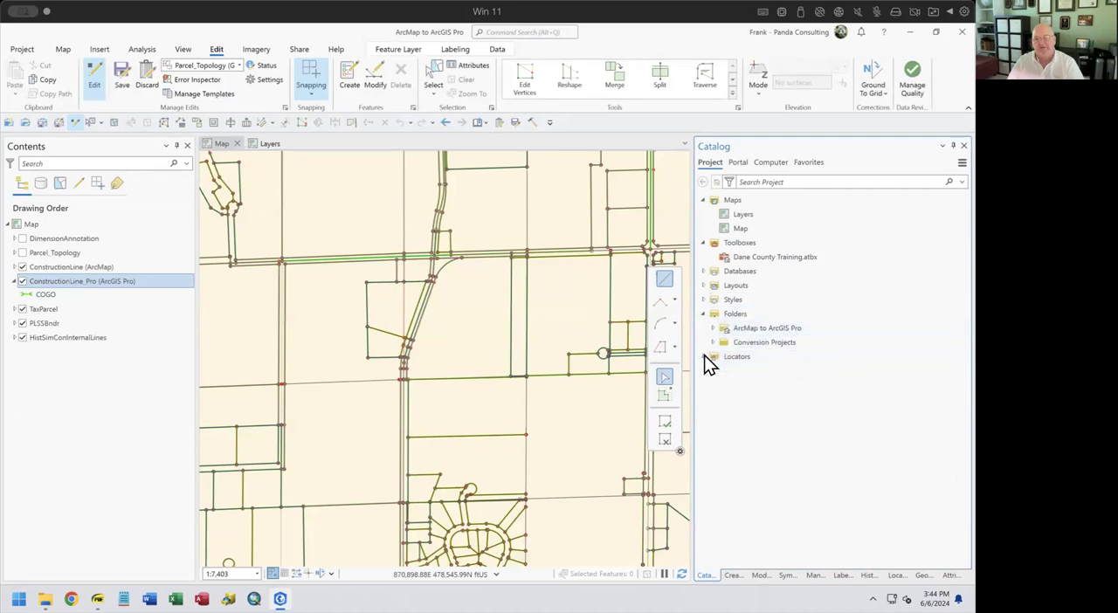
click(704, 300)
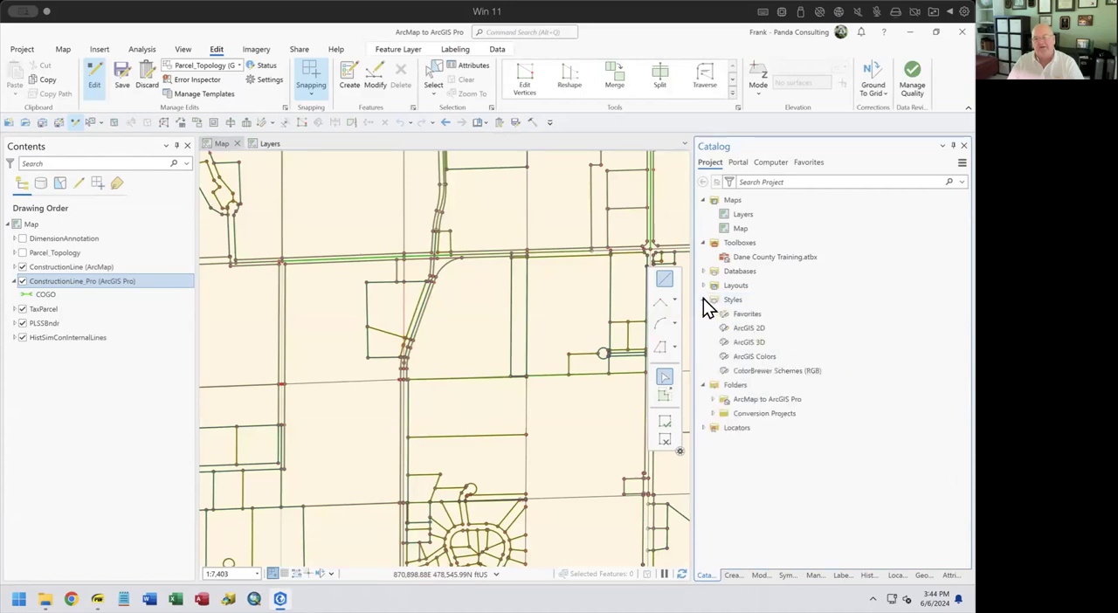
click(703, 300)
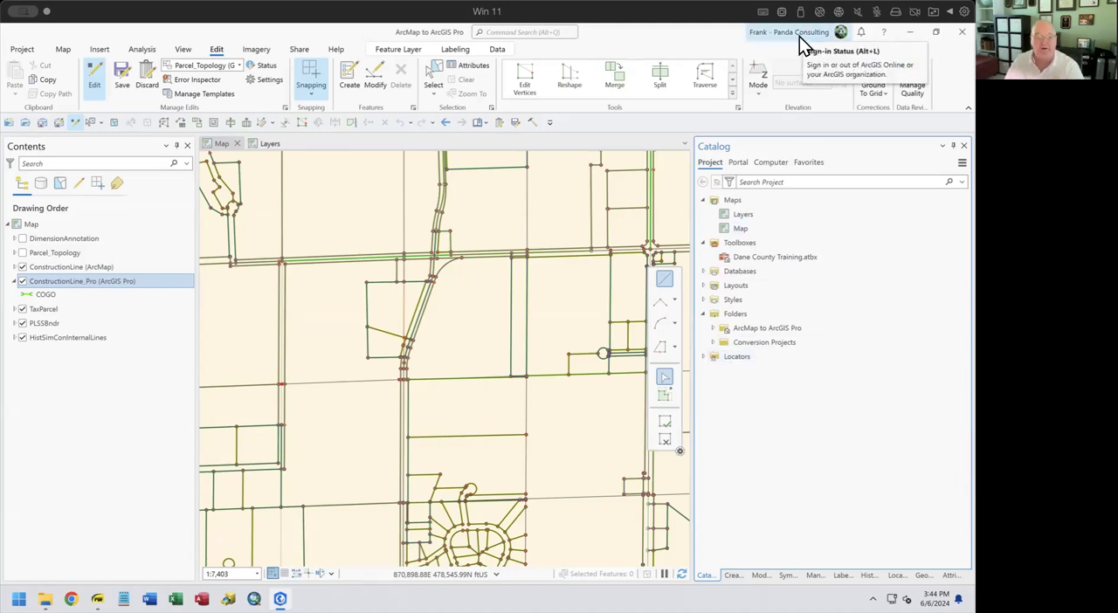
Browse the portal's content collections, including My Content, My Organization and ArcGIS Online
click(736, 164)
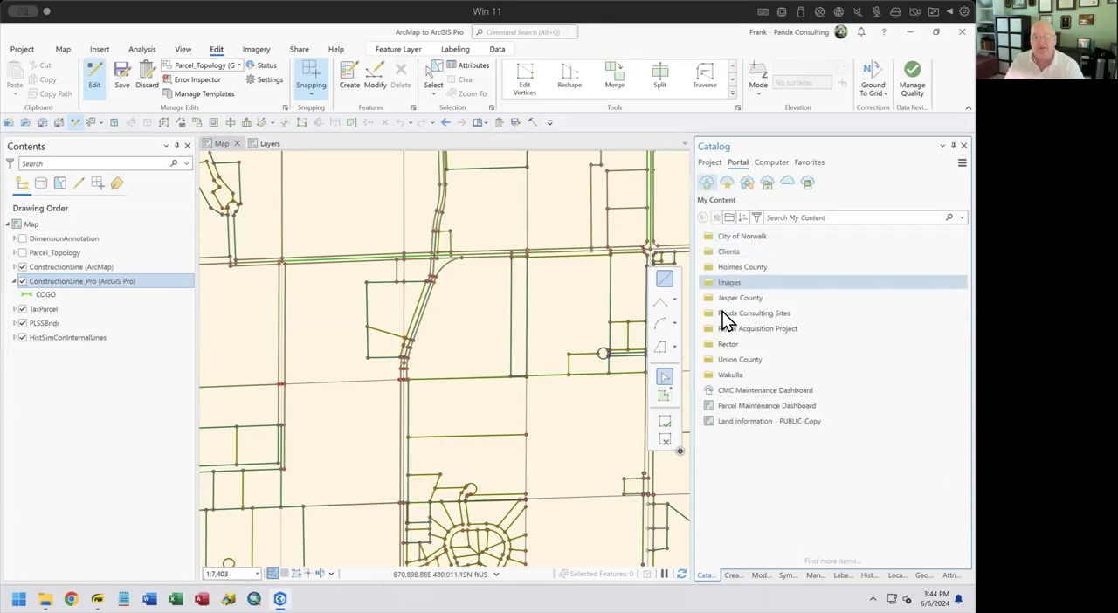
click(727, 182)
click(766, 184)
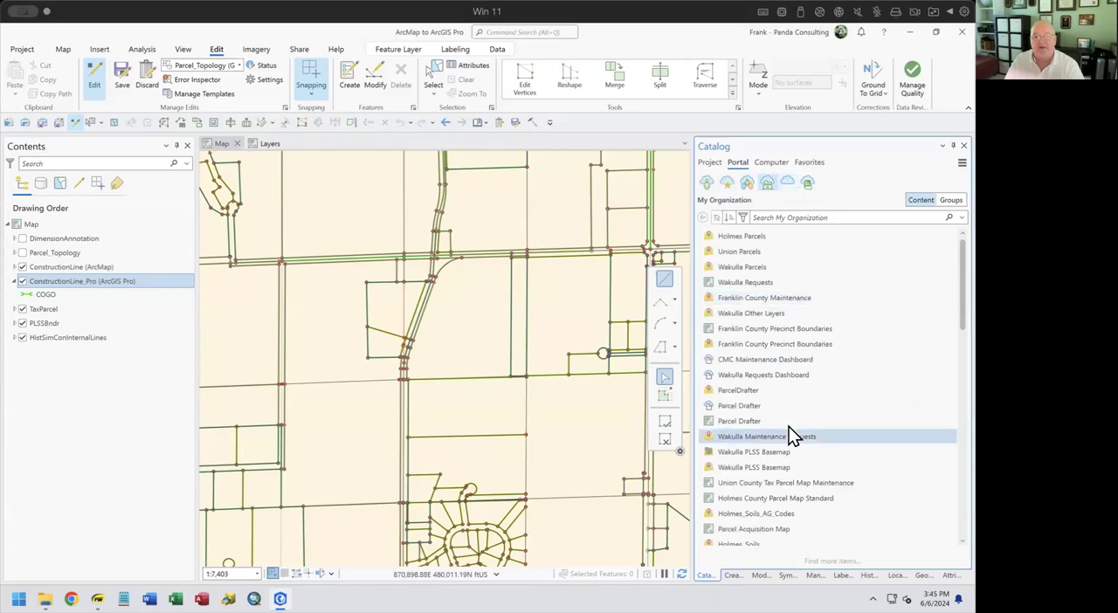
scroll(789, 432, down, 3)
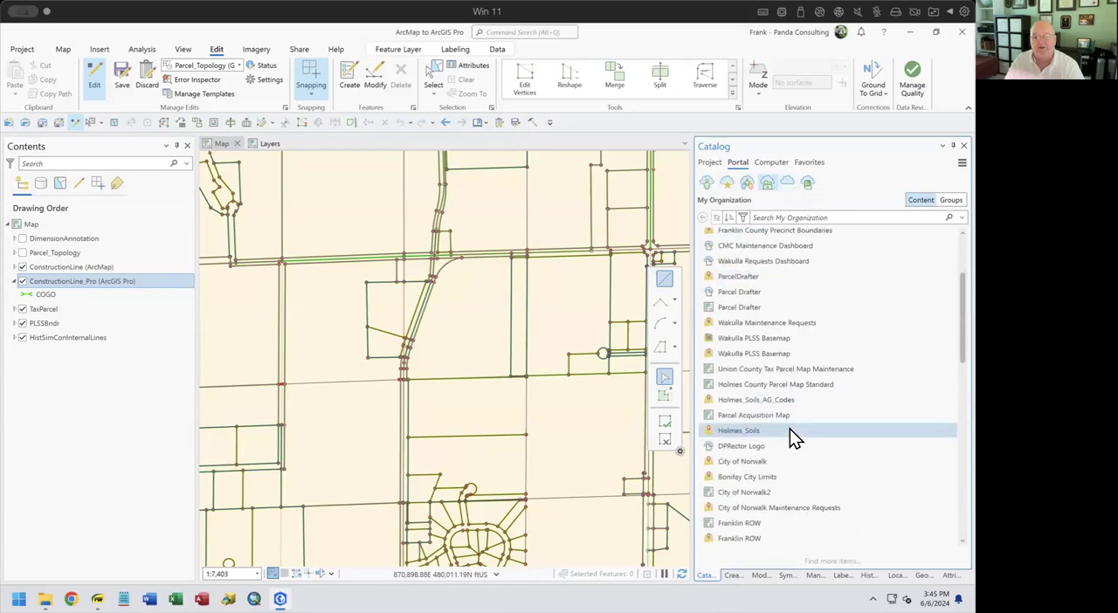
click(789, 183)
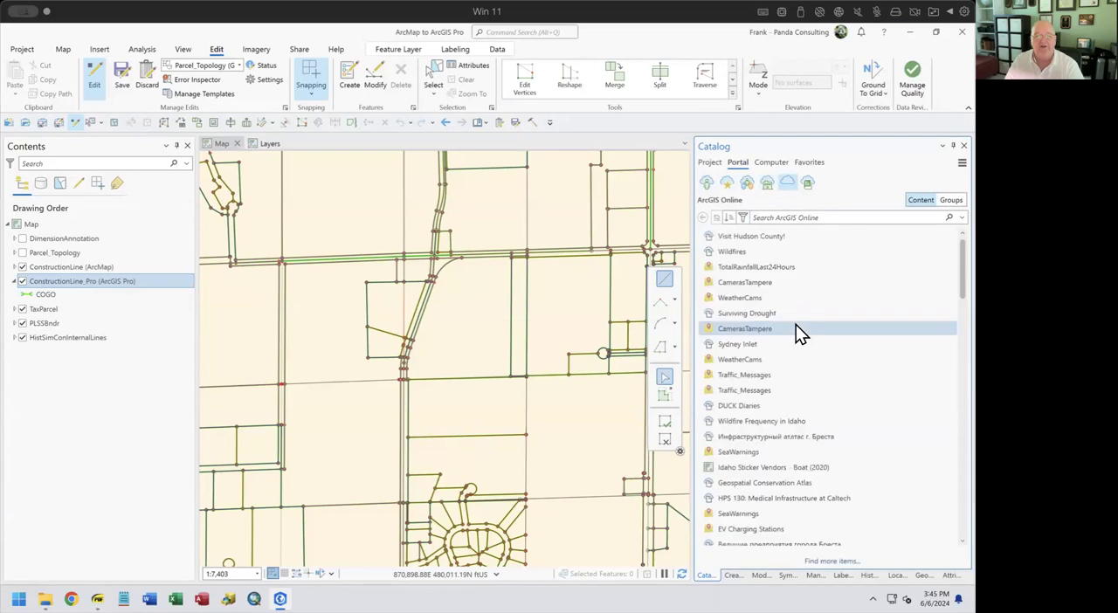
scroll(793, 367, down, 2)
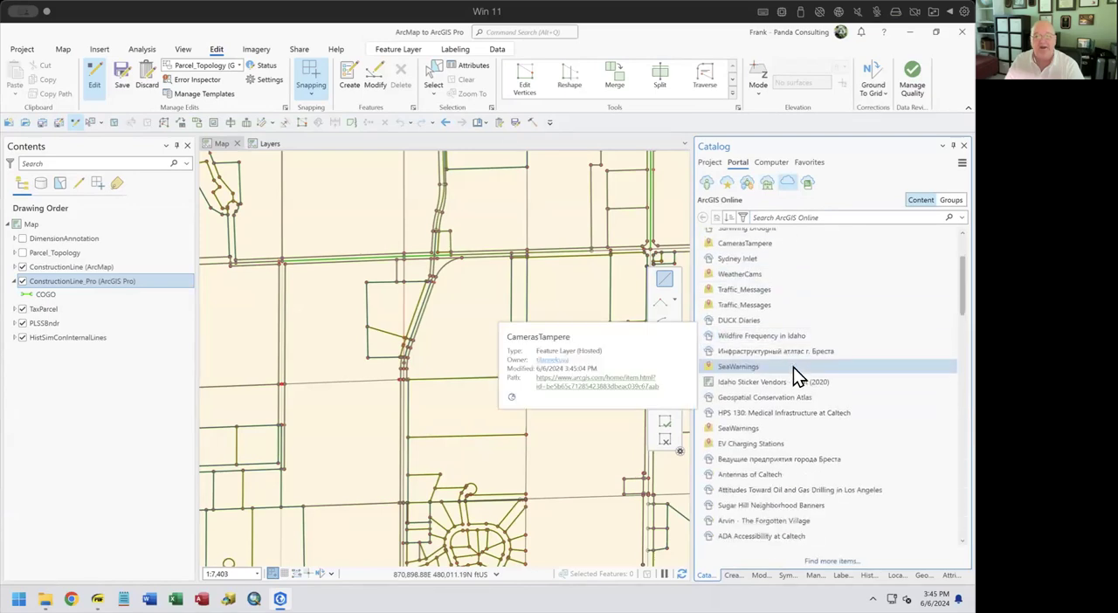
Search ArcGIS Online for "soils" and select the USA Soils Map Units layer
click(833, 209)
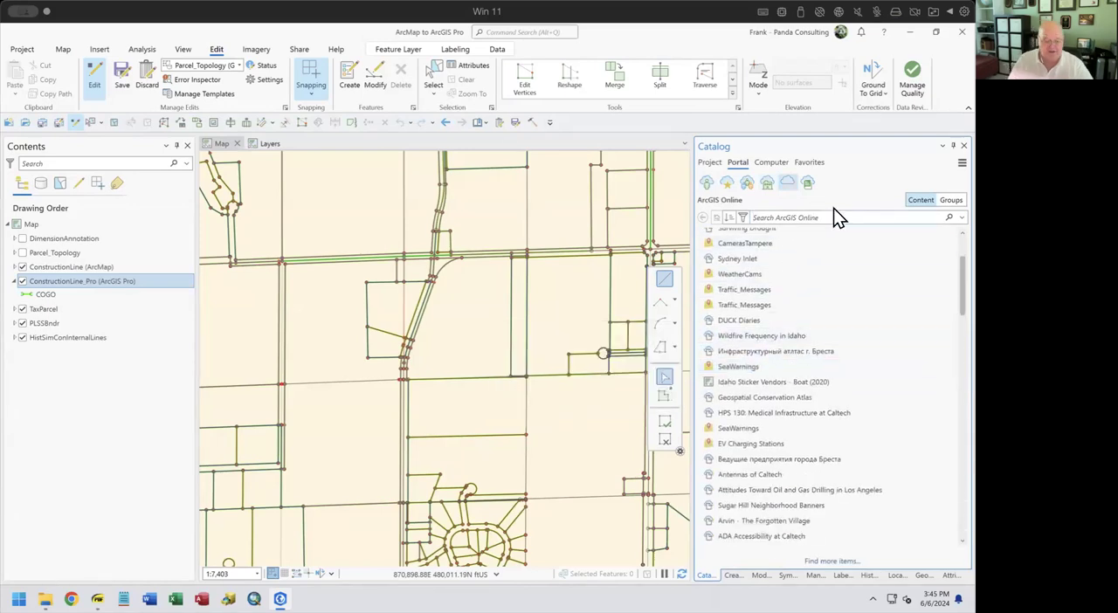
text(soils)
key(Return)
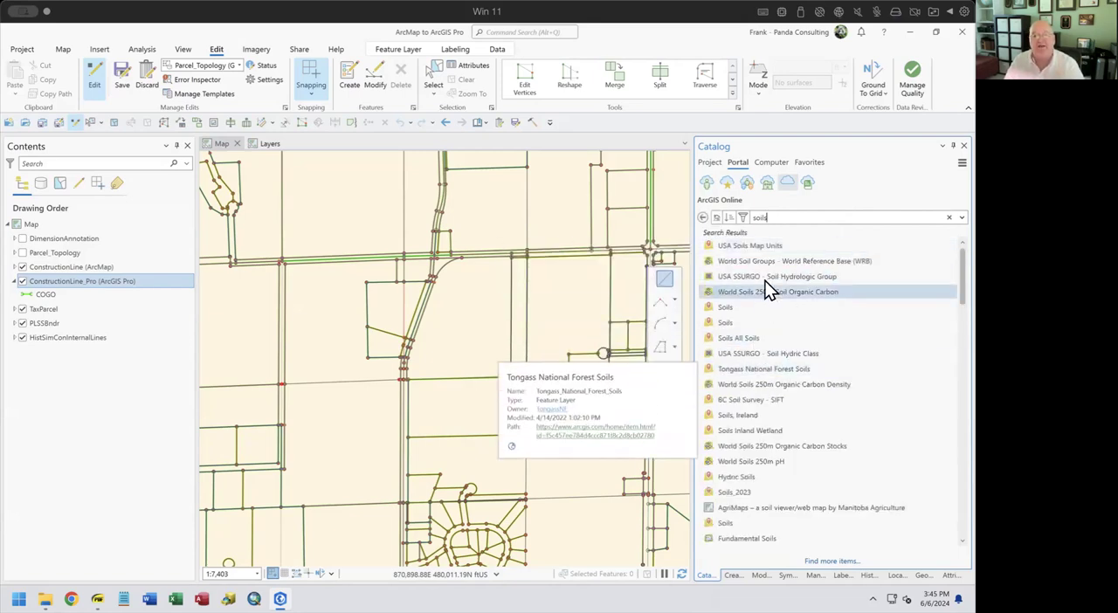
click(767, 247)
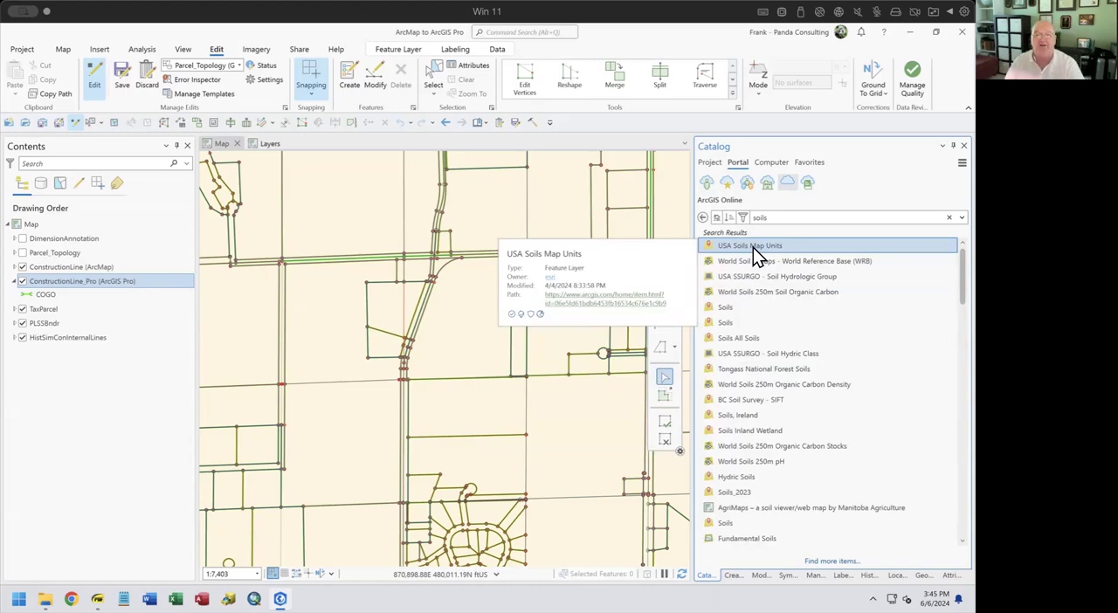
Browse the computer's Z: drive through Conversion Projects to the subfolders of Dodge County WI
click(769, 163)
mouse_move(816, 250)
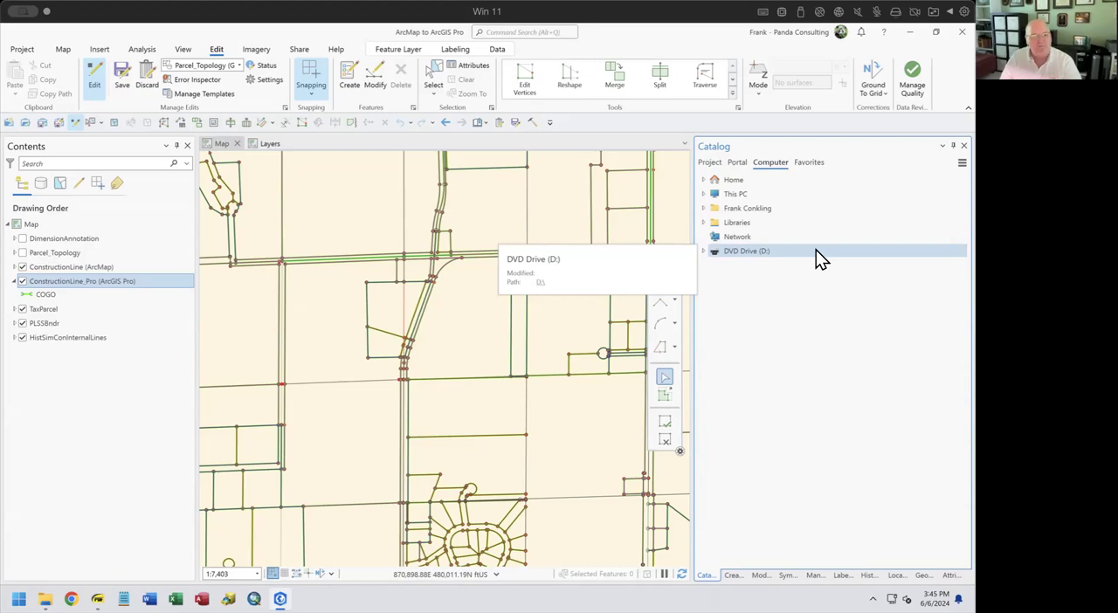
click(704, 194)
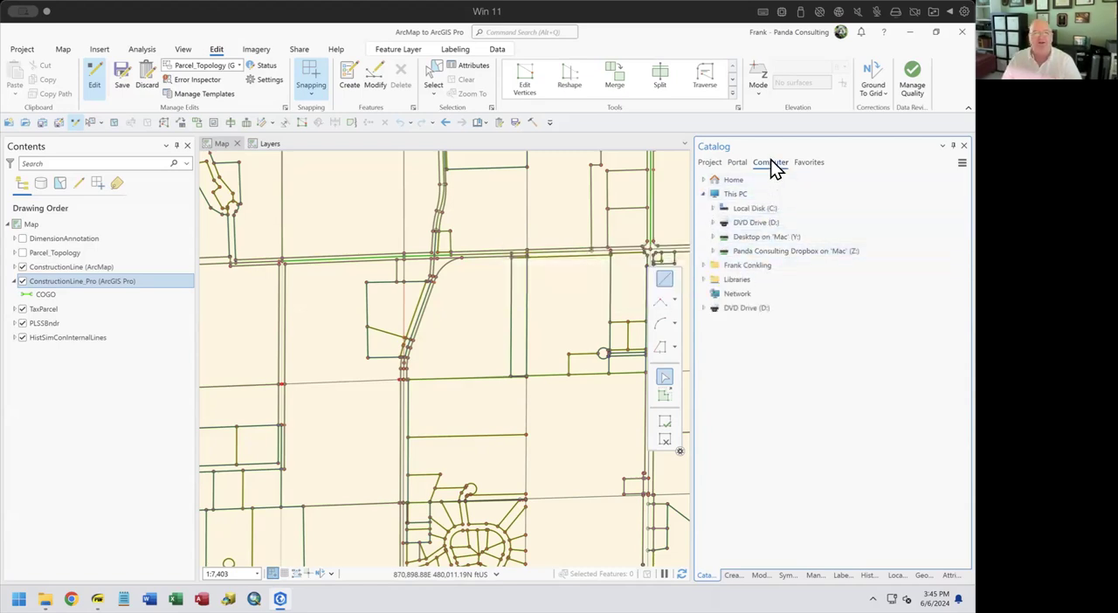
double_click(749, 247)
double_click(763, 278)
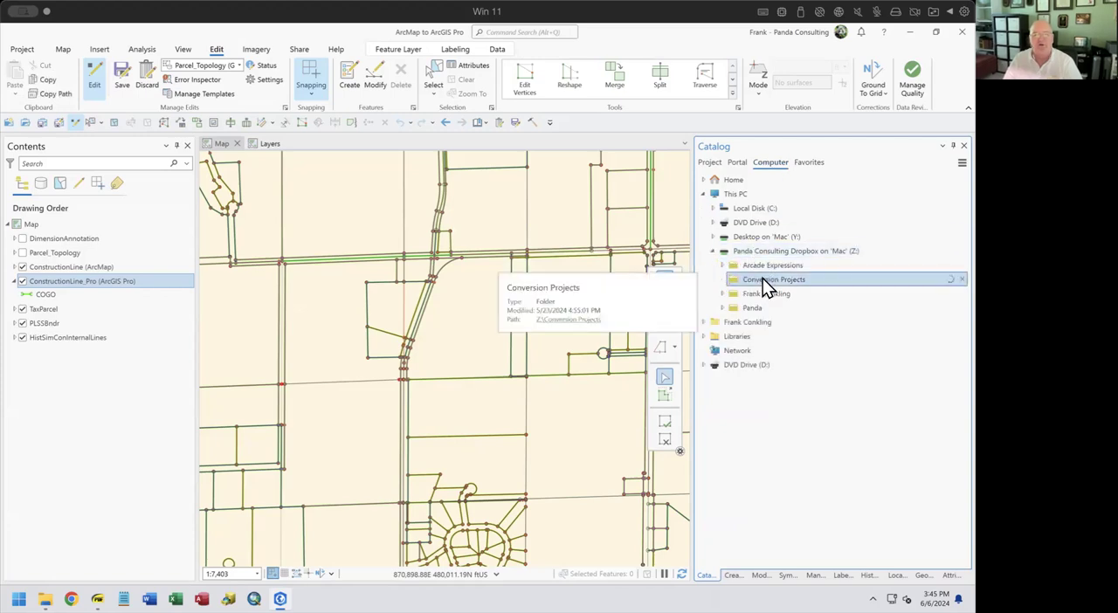
double_click(782, 358)
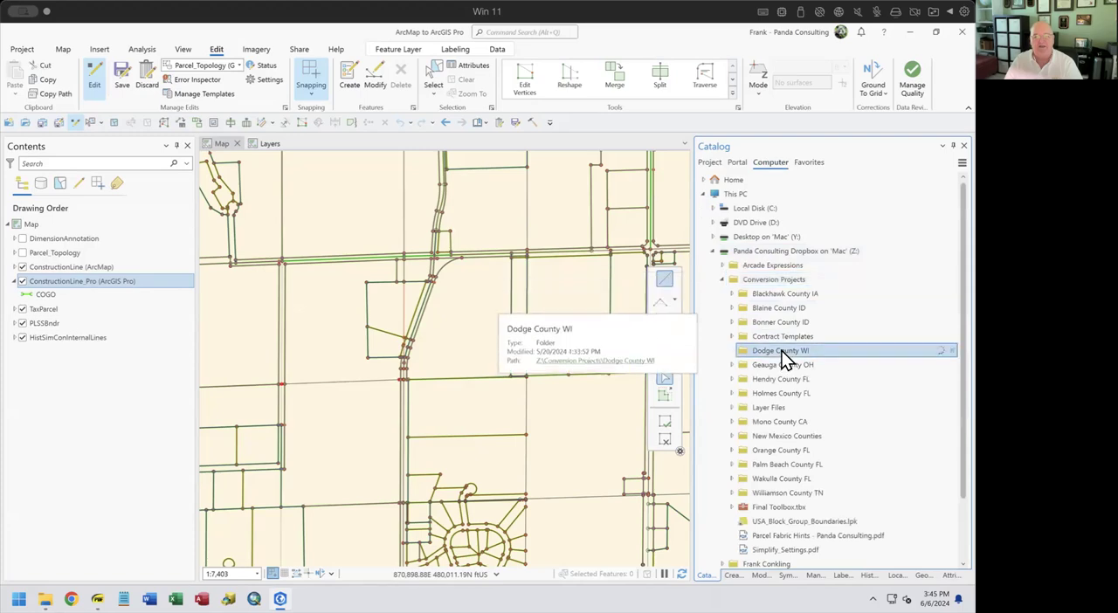
scroll(802, 419, down, 2)
scroll(739, 244, up, 2)
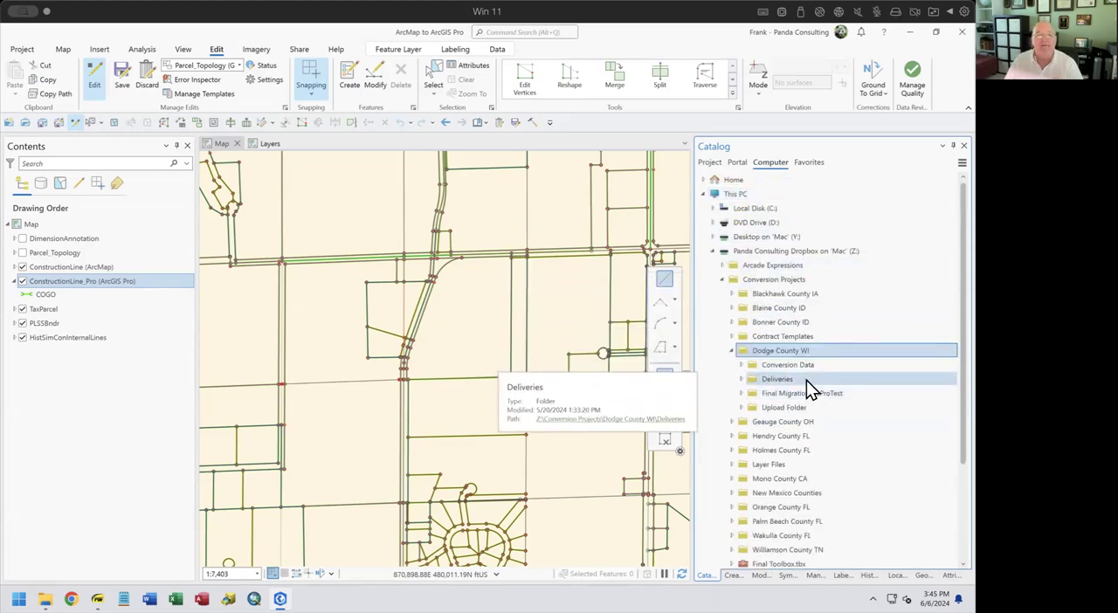
View the Catalog's Favorites collection and return to the project contents
click(805, 166)
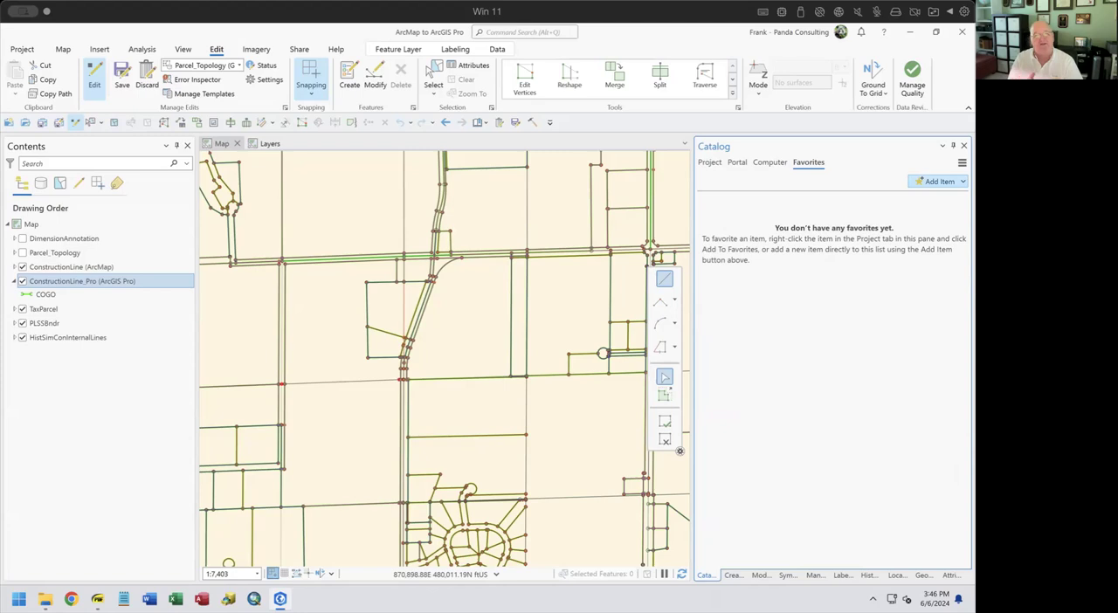
click(708, 163)
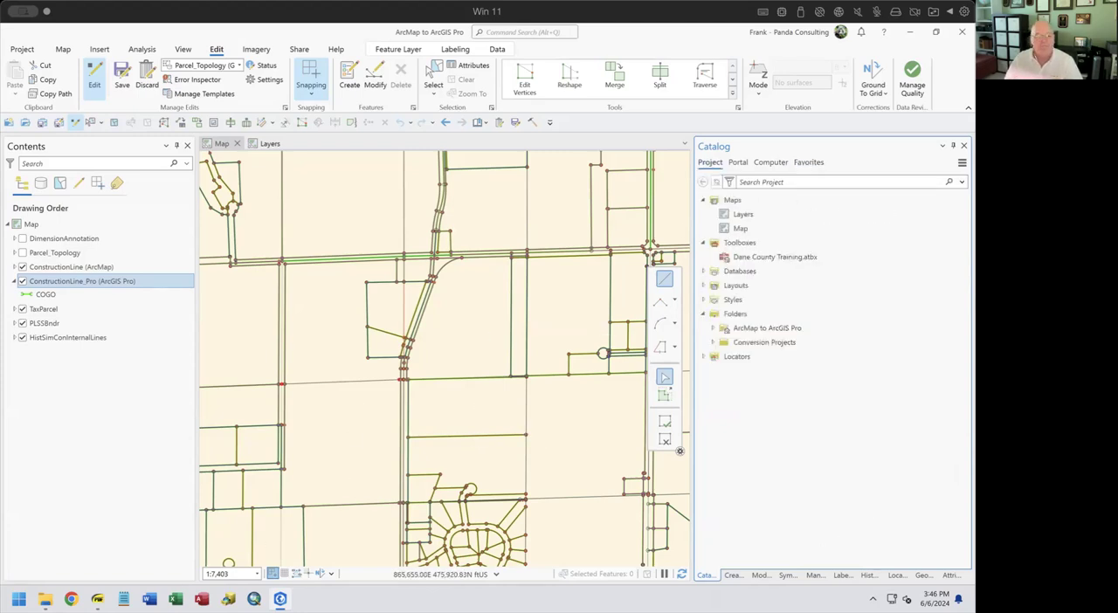
Switch to the PDF slides and highlight the "Finding data in the Catalog Pane" bullet on the Project Structure page
key(alt+Tab)
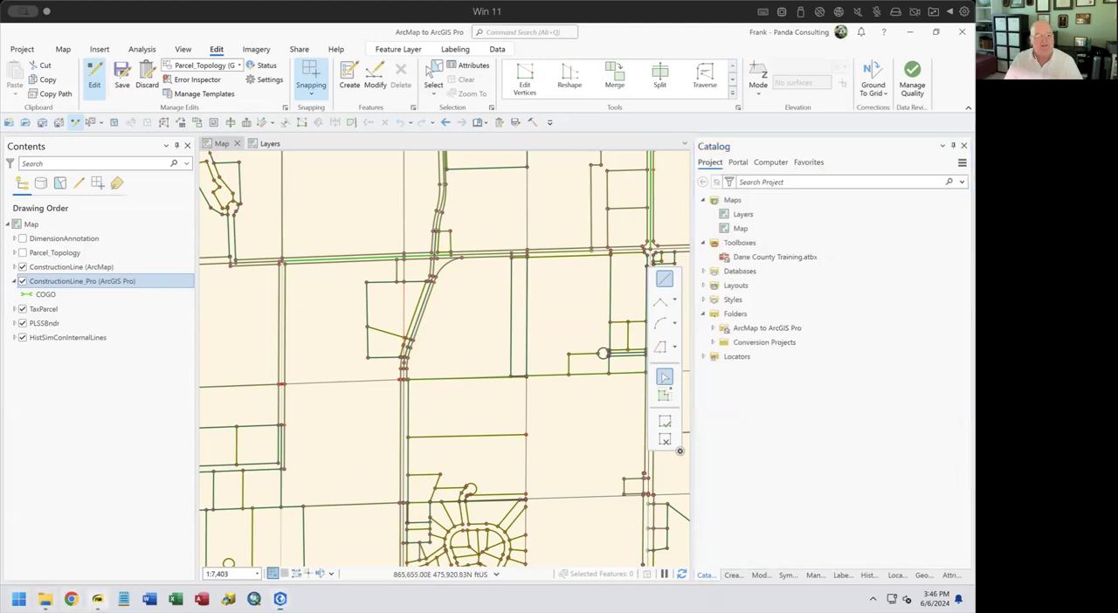
drag(88, 231, 441, 261)
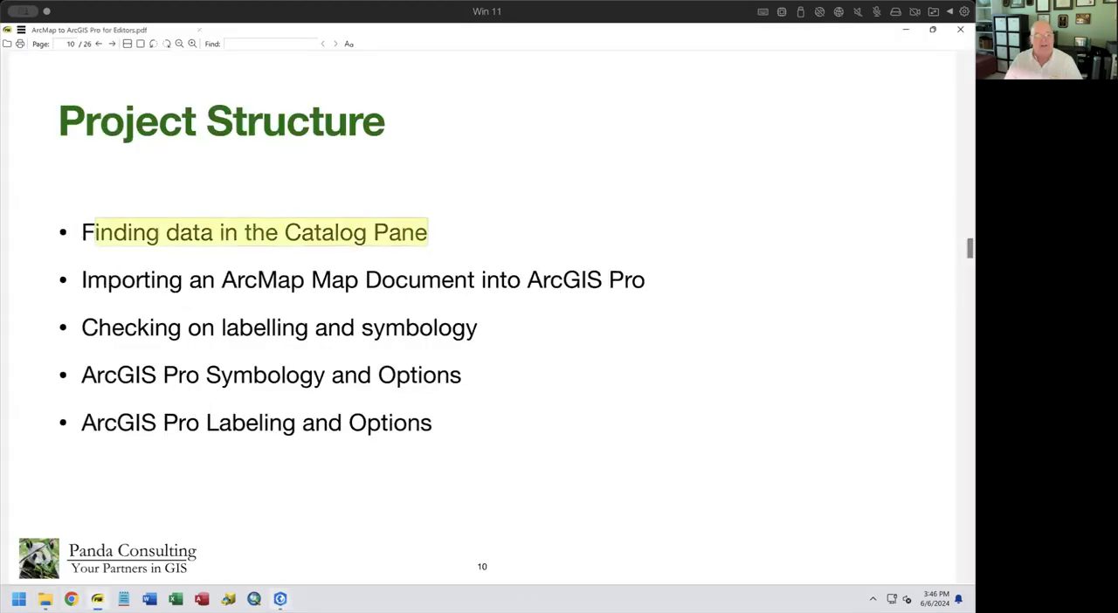
Switch to ArcGIS Pro and import and open Demo.mxd from the project's ArcMap to ArcGIS Pro folder
click(280, 599)
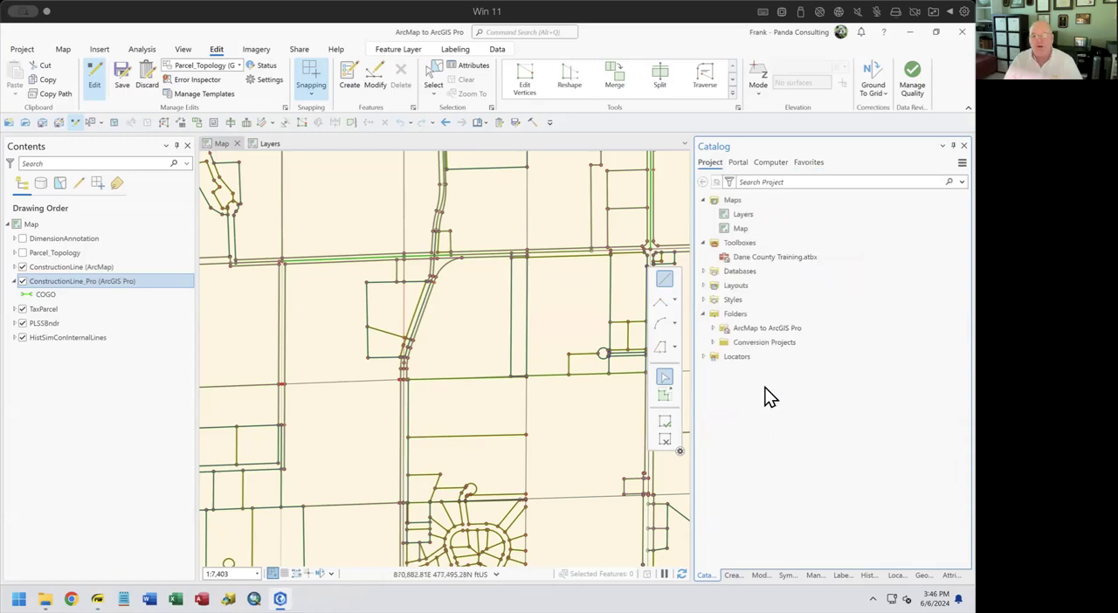
click(711, 328)
click(744, 463)
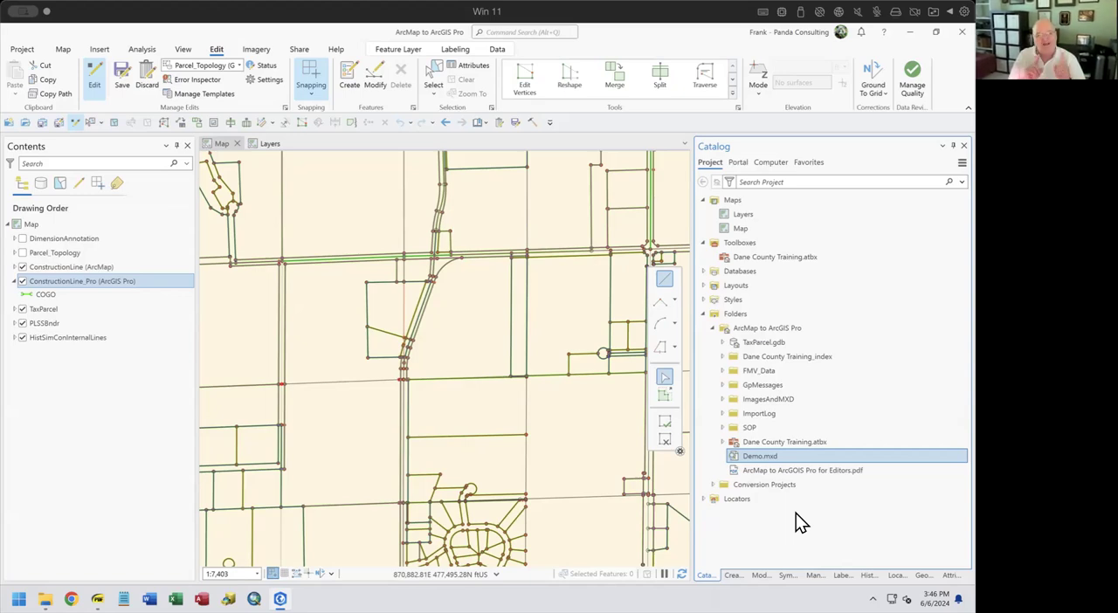
right_click(756, 457)
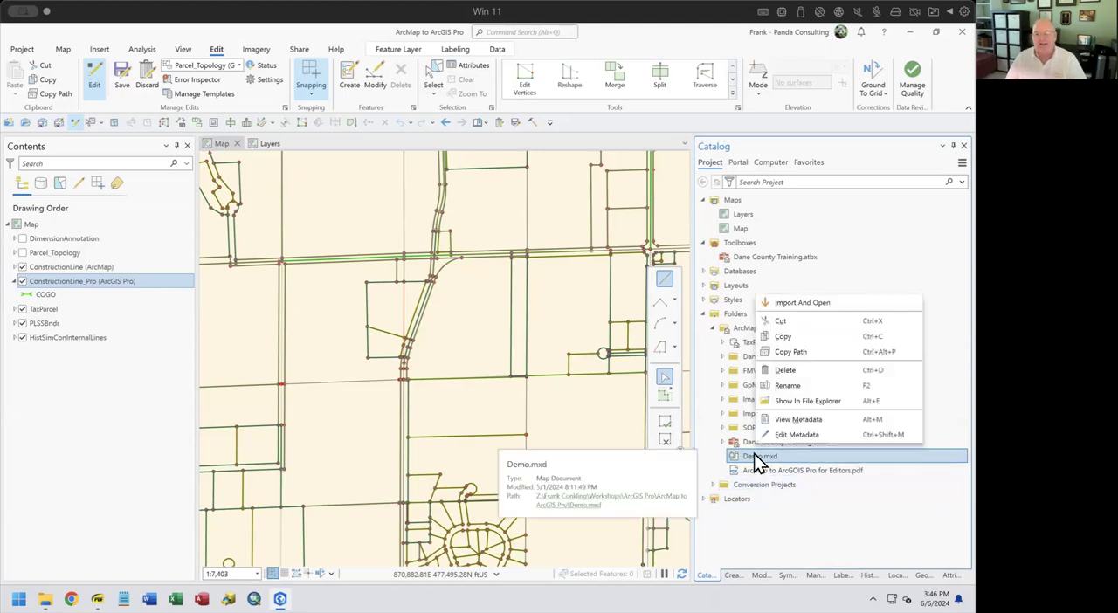
click(802, 303)
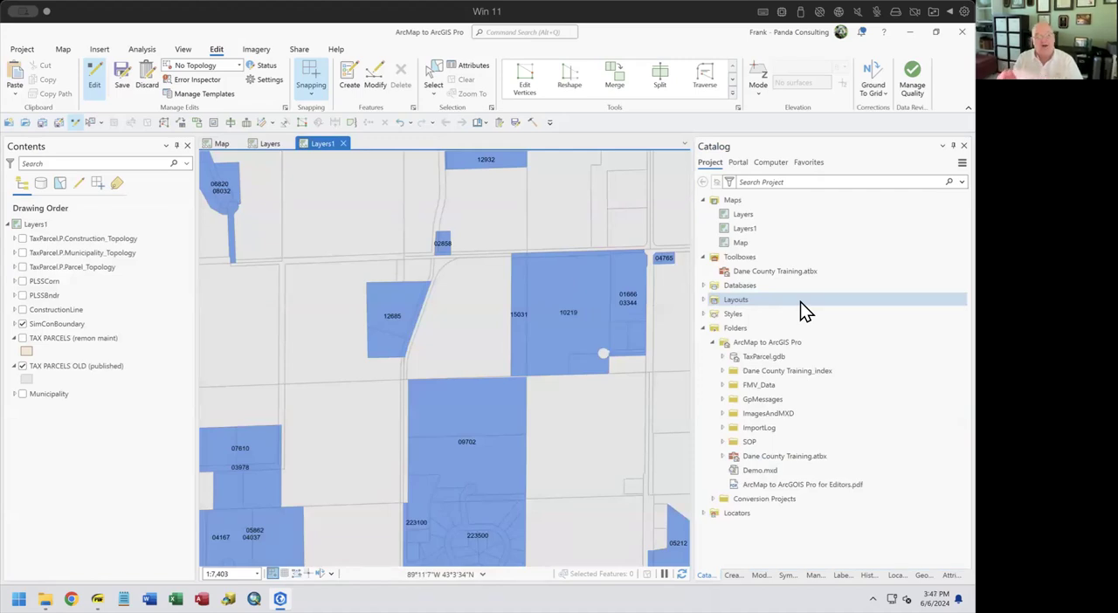
Turn on the TAX PARCELS (remon maint) layer and open its labeling properties to examine the label expression and language
click(23, 339)
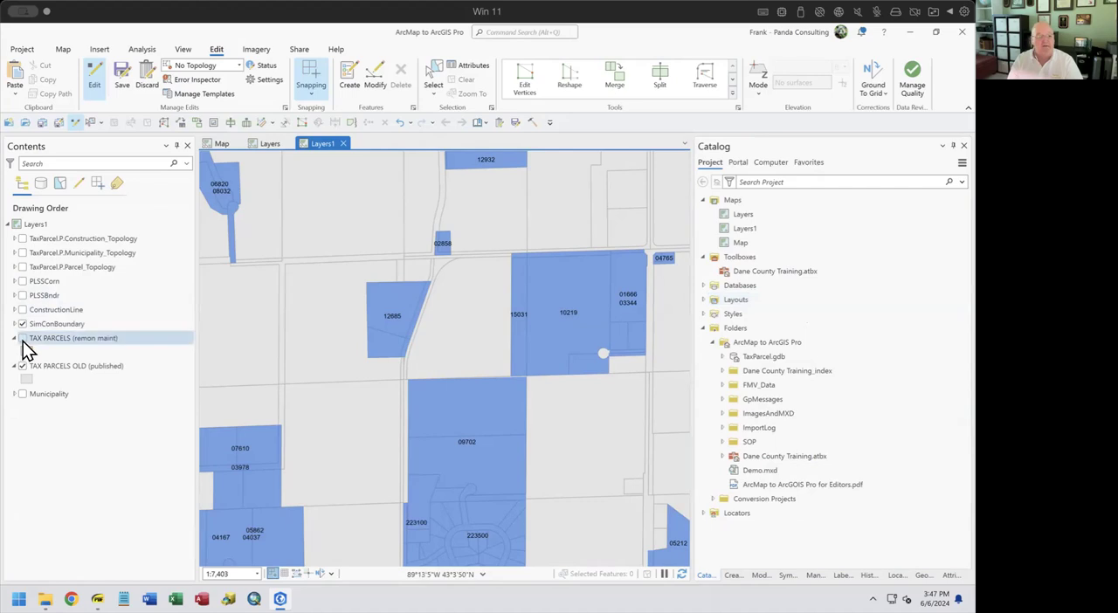
click(22, 339)
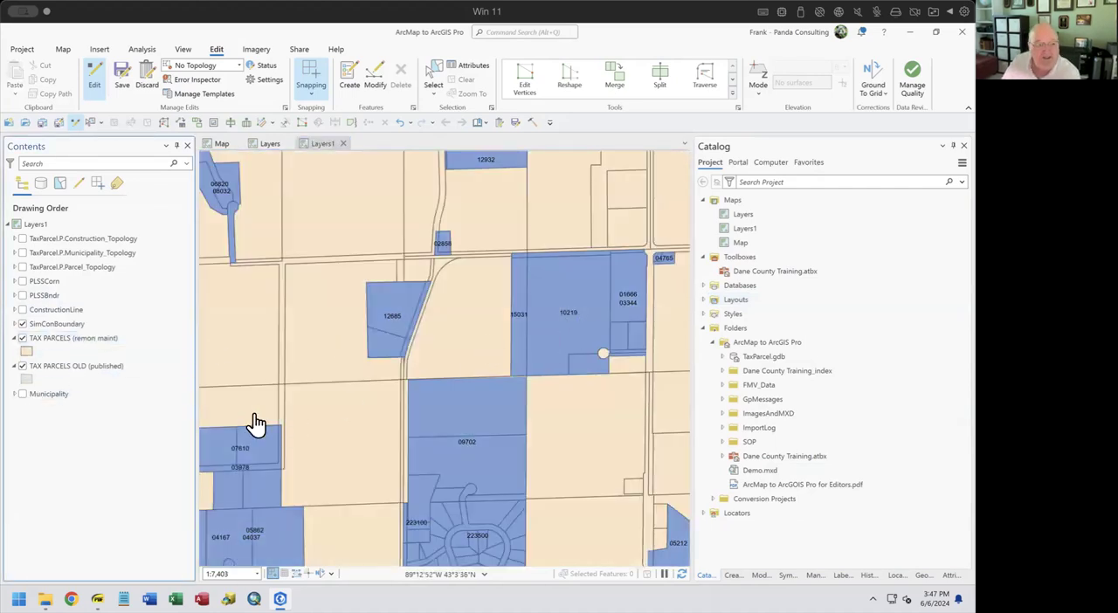
right_click(53, 343)
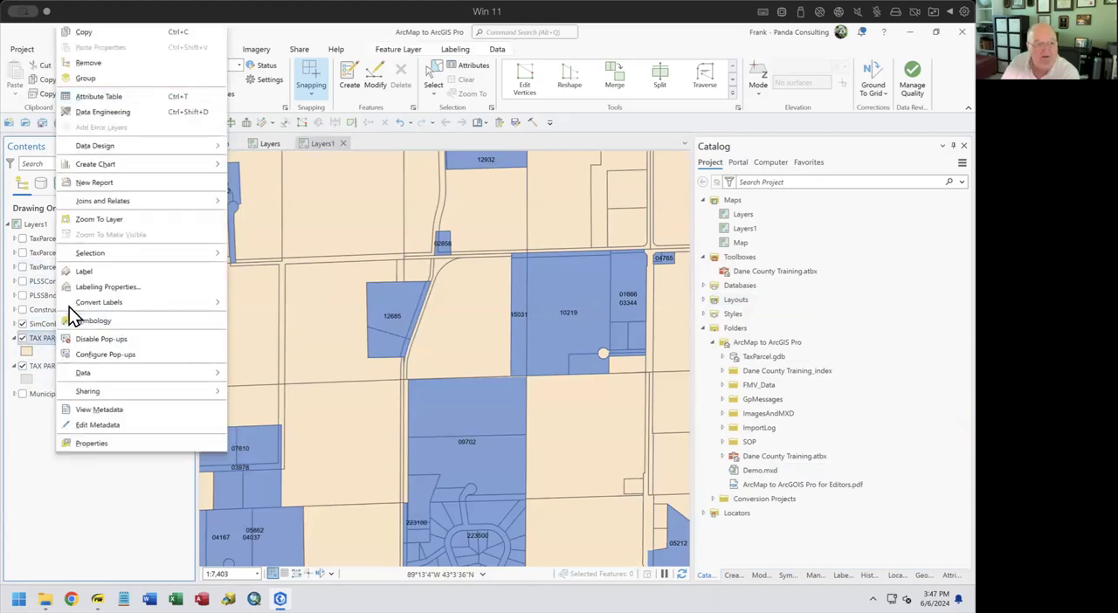
click(115, 288)
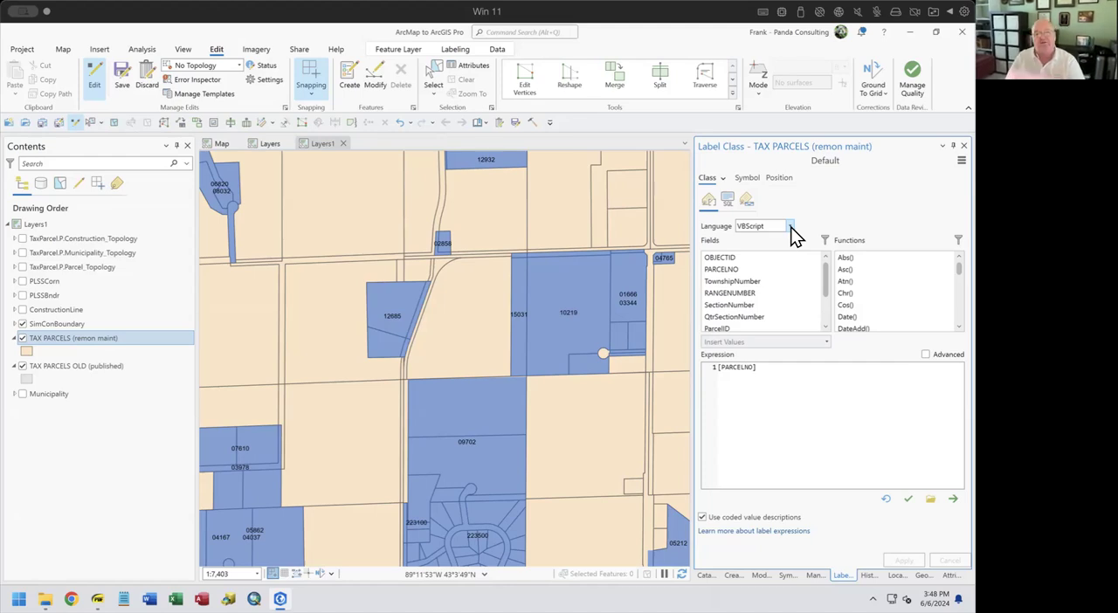
Close the Layers1 map view and permanently delete the Layers1 map from the project
click(342, 143)
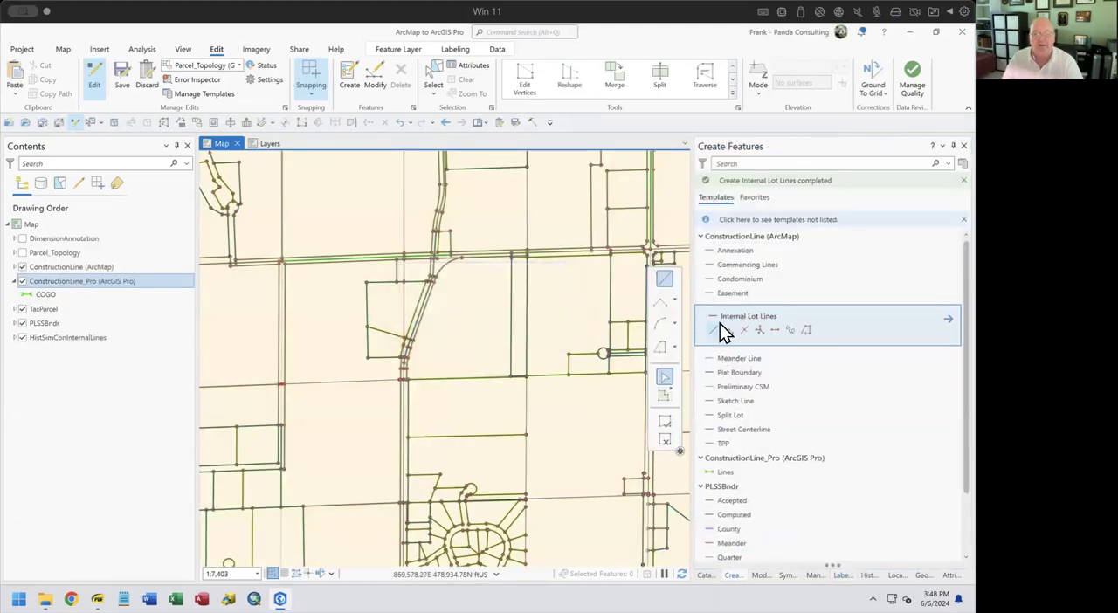
click(706, 575)
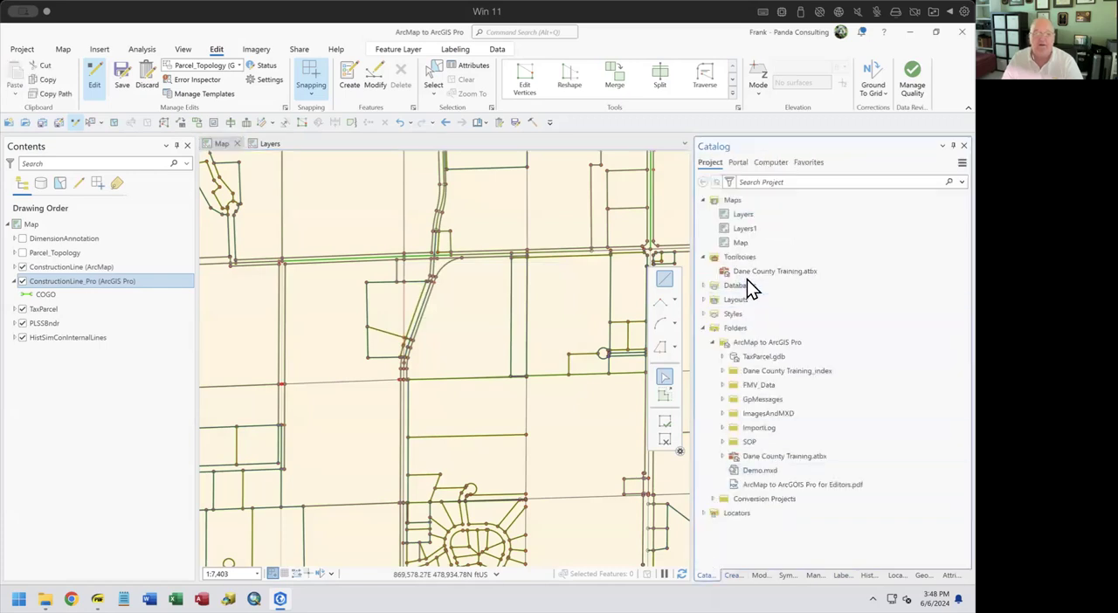
right_click(753, 228)
click(766, 238)
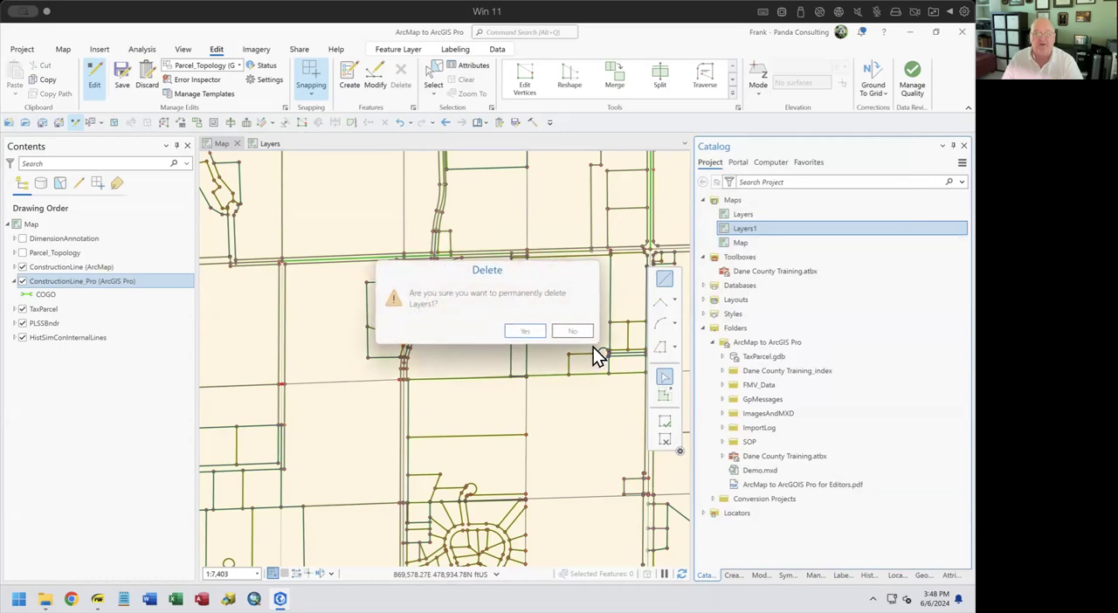
click(521, 333)
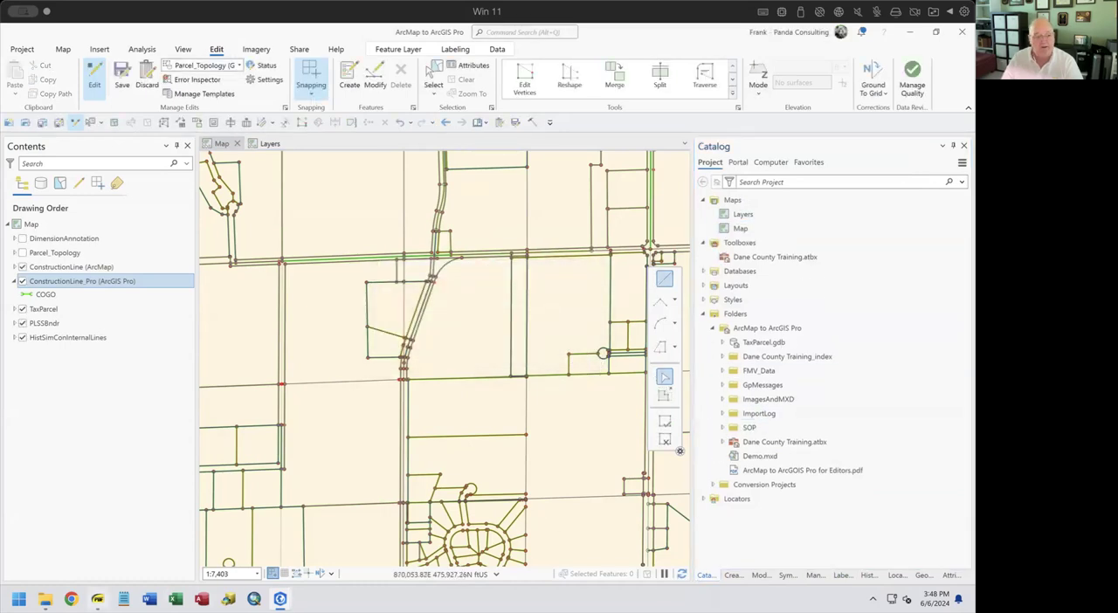
Switch to the PDF slides and highlight the "Importing an ArcMap Map Document into ArcGIS Pro" bullet
click(97, 598)
drag(78, 279, 666, 280)
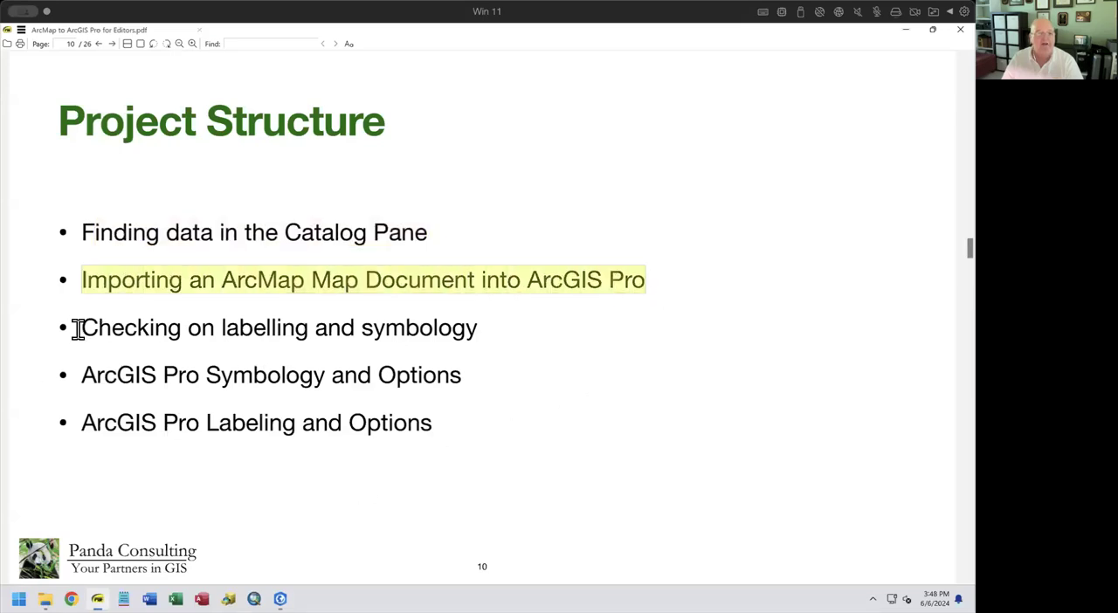
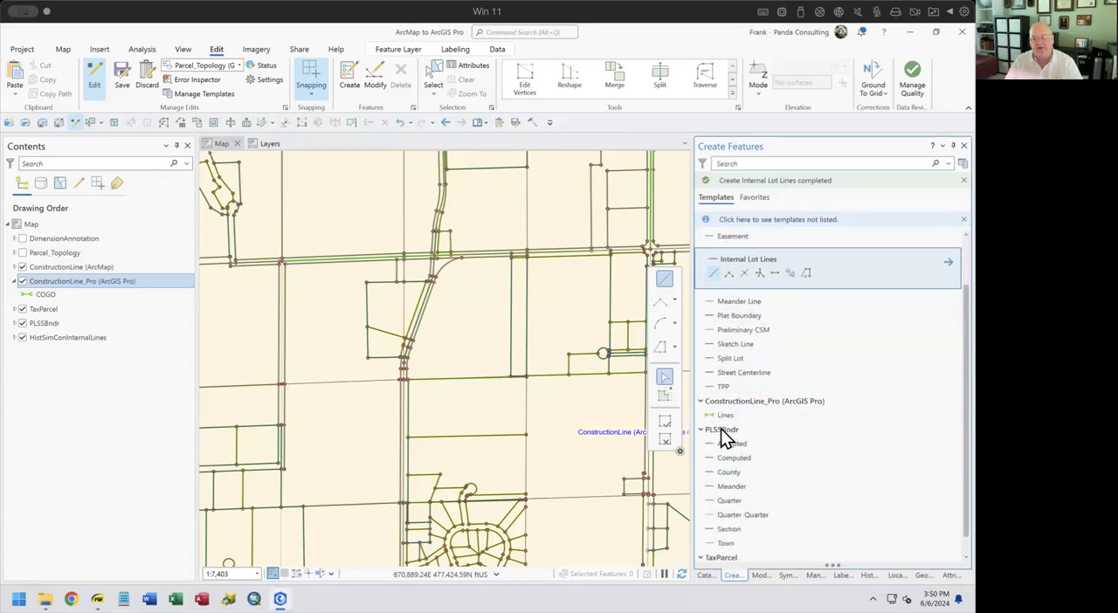
Open the properties of the ConstructionLine_Pro (ArcGIS Pro) layer's Lines template through template management
click(725, 416)
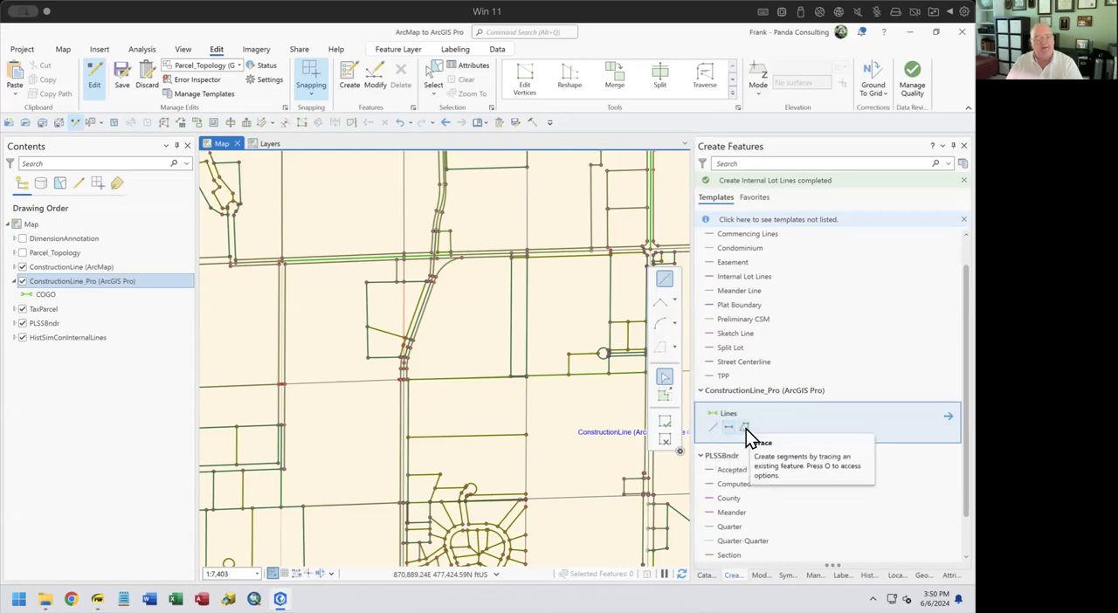
click(963, 163)
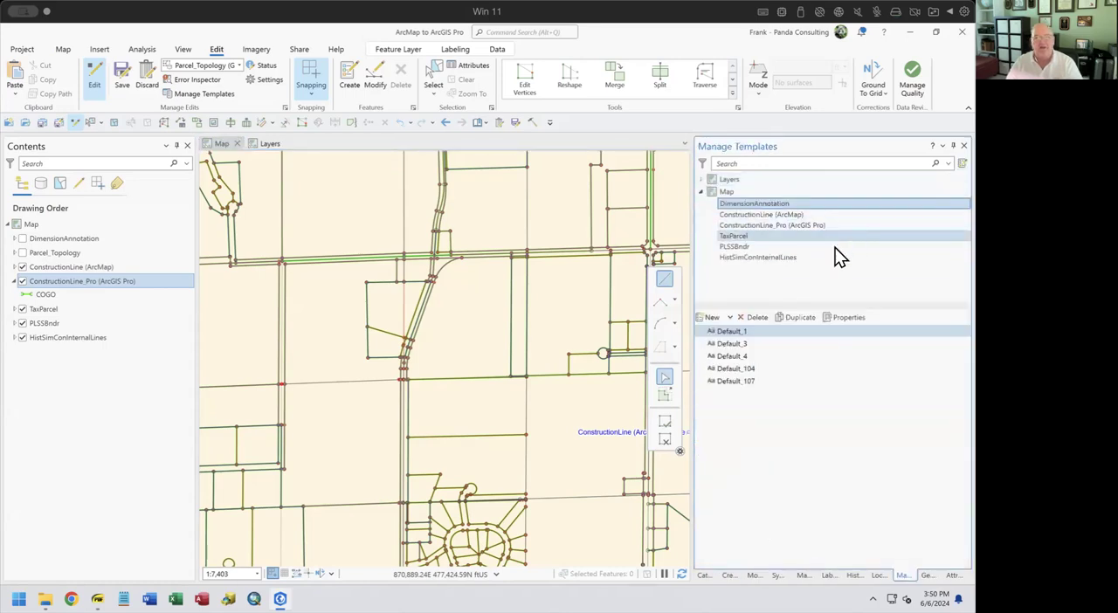
click(784, 229)
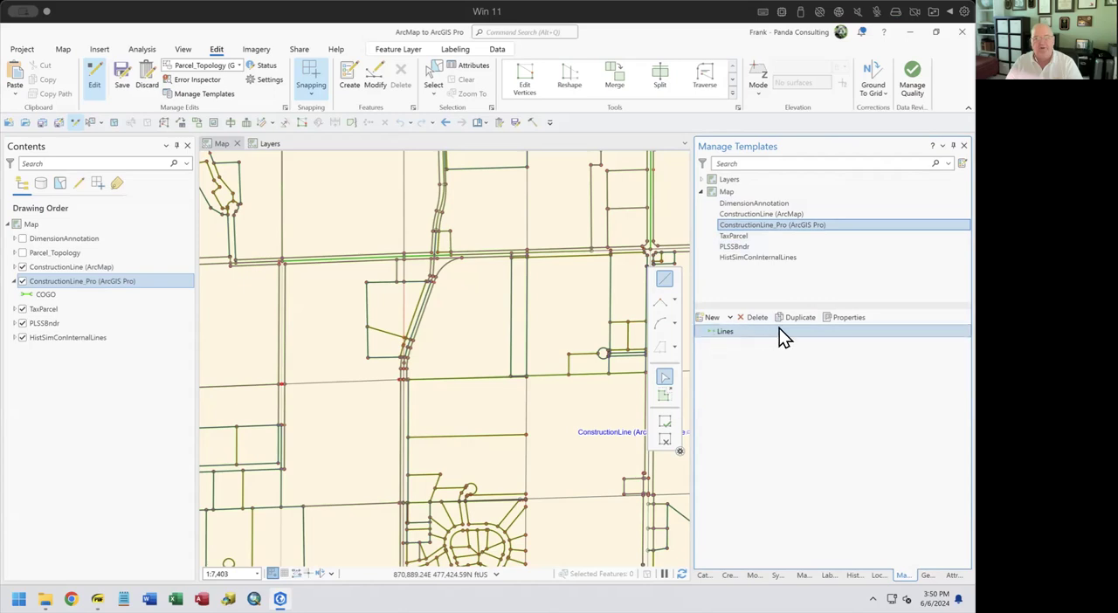
click(839, 317)
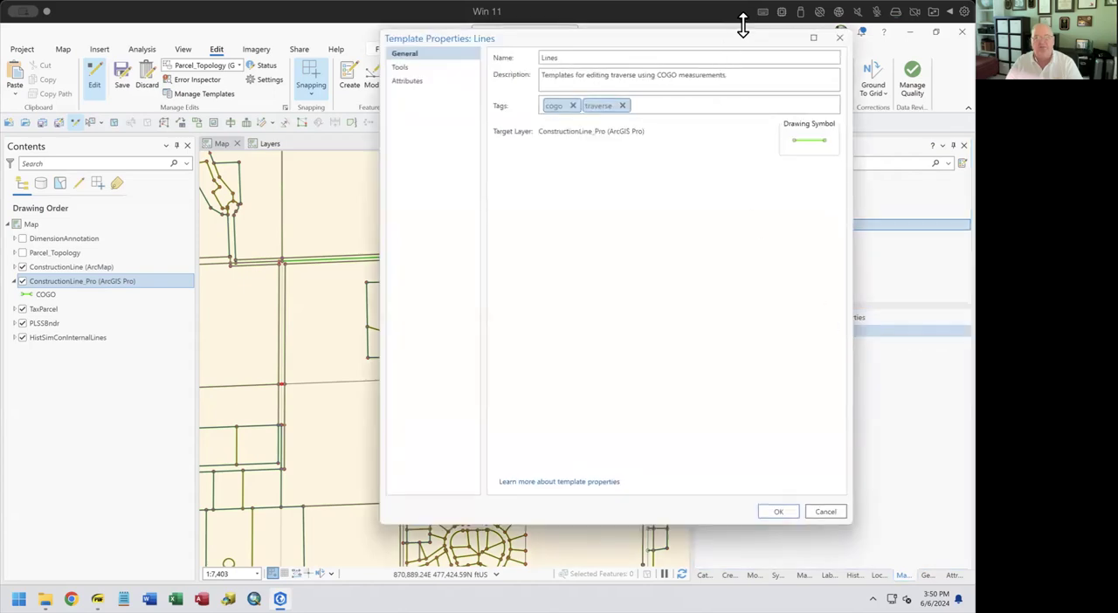
drag(740, 44, 532, 68)
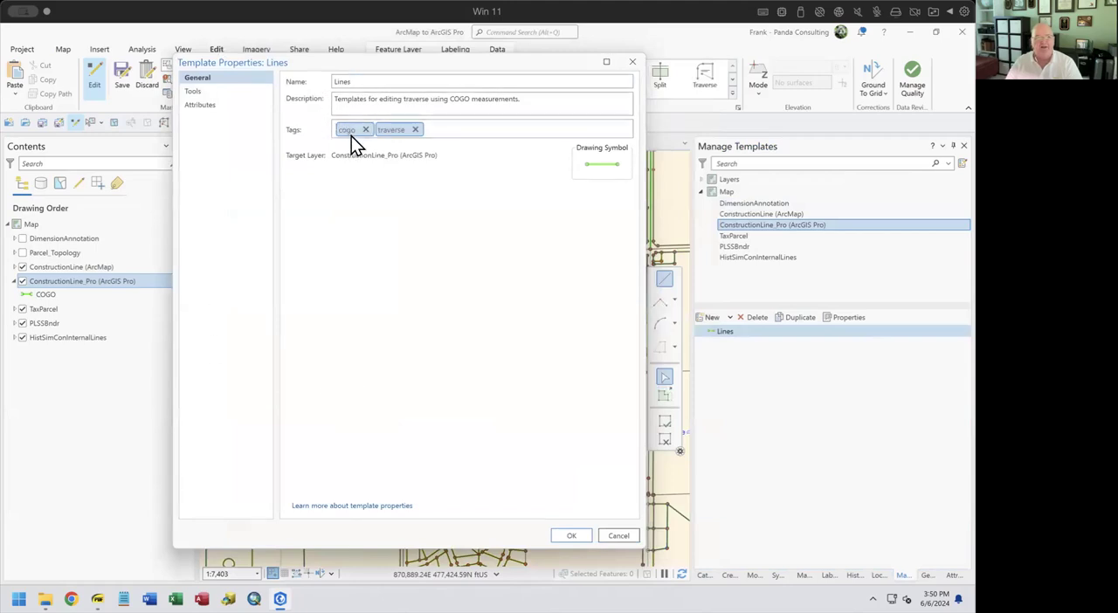
Enable the Right Angle Line, Split, Radial Line, Circle, Rectangle and Regular Polygon tools for the Lines template and review its available tools
click(193, 92)
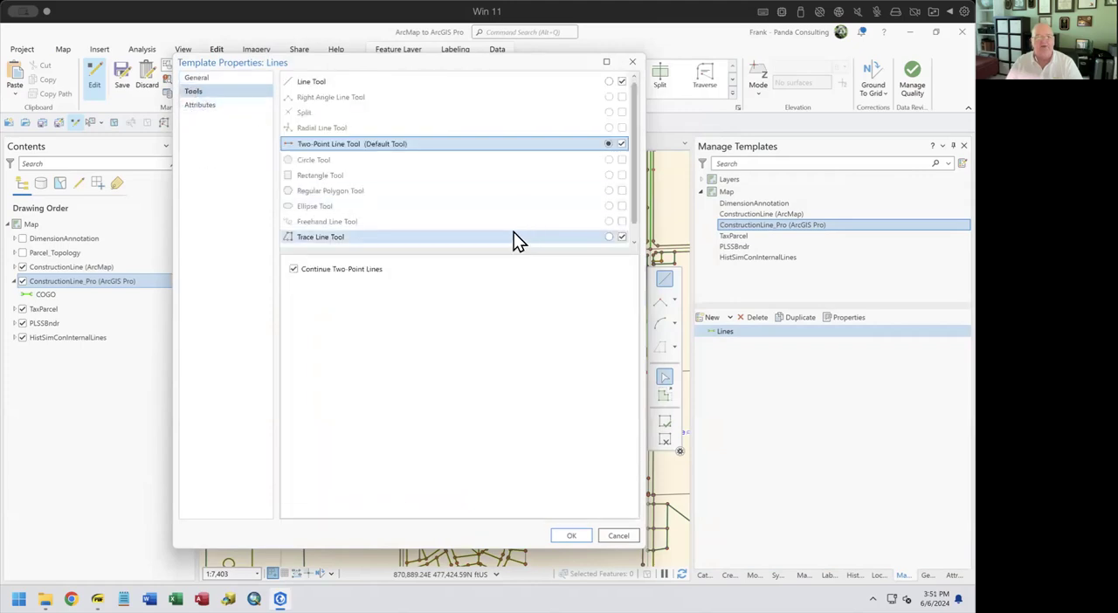
click(621, 97)
click(622, 113)
click(622, 127)
click(621, 159)
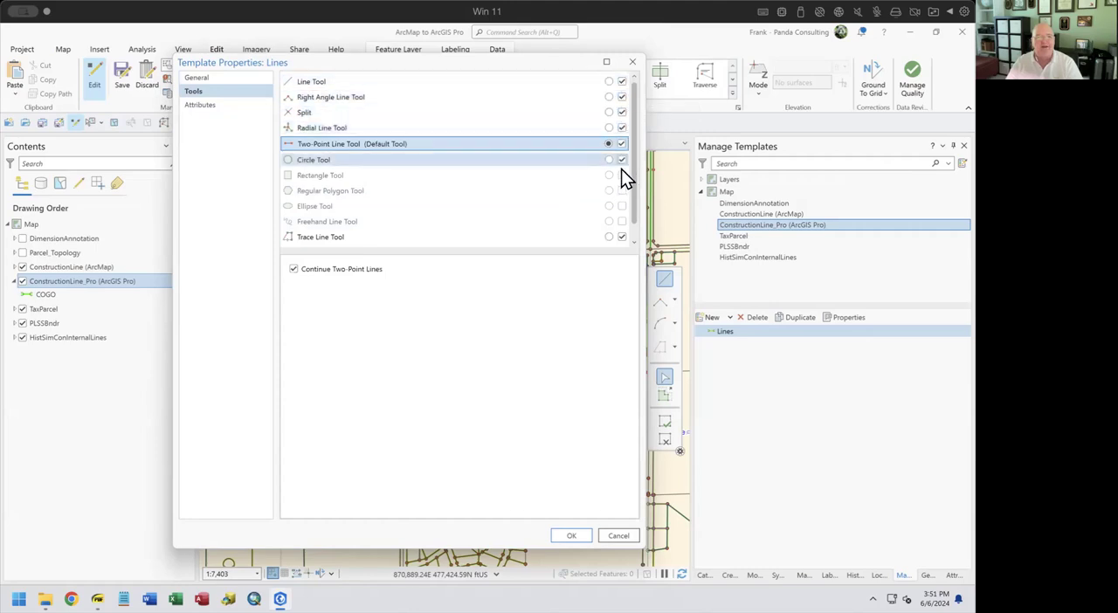
click(621, 175)
click(620, 191)
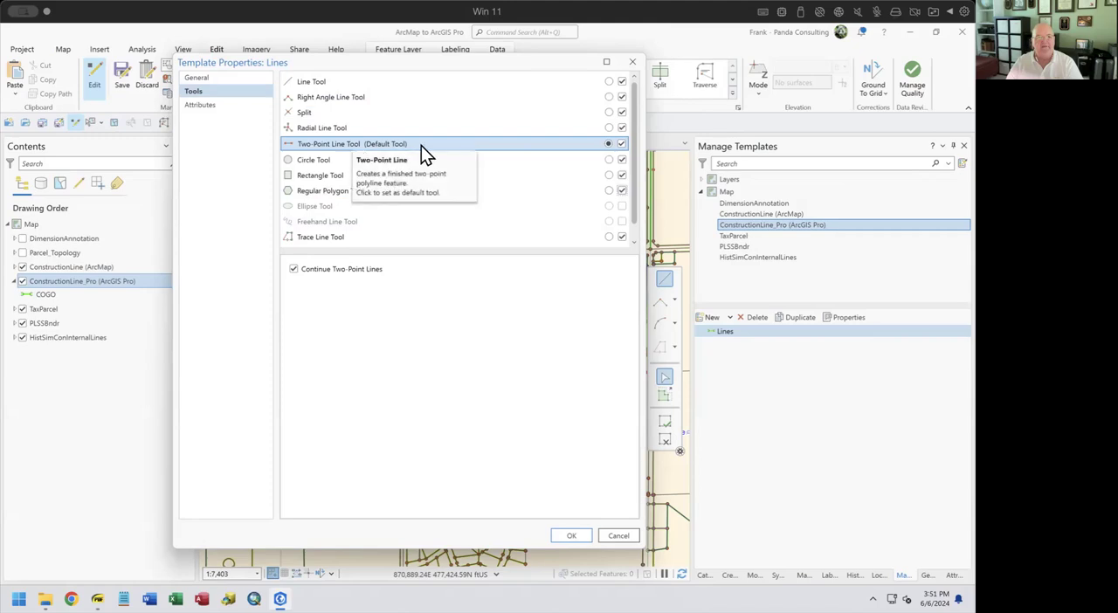
click(570, 536)
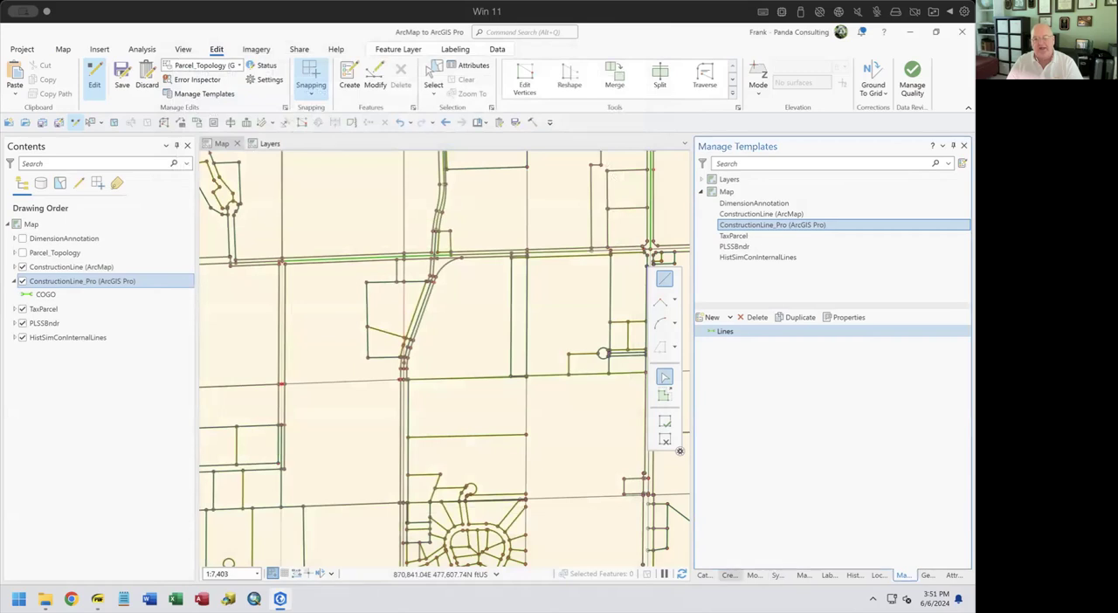
click(728, 575)
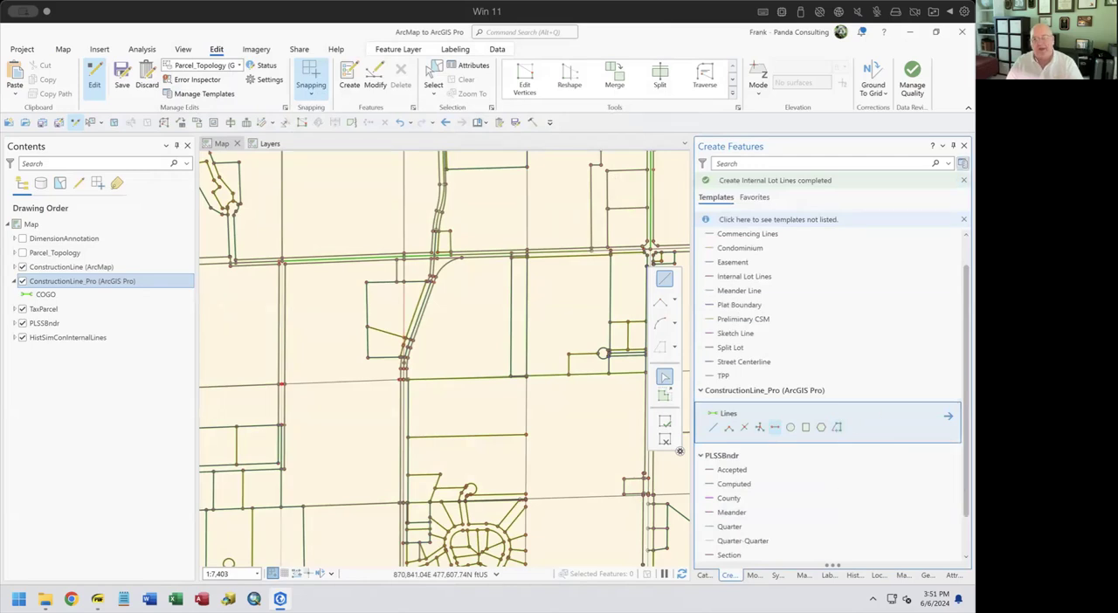
Disable the Right Angle Line, Split, Radial Line, Circle, Rectangle and Regular Polygon tools for the Lines template and return to feature creation
click(942, 146)
click(882, 185)
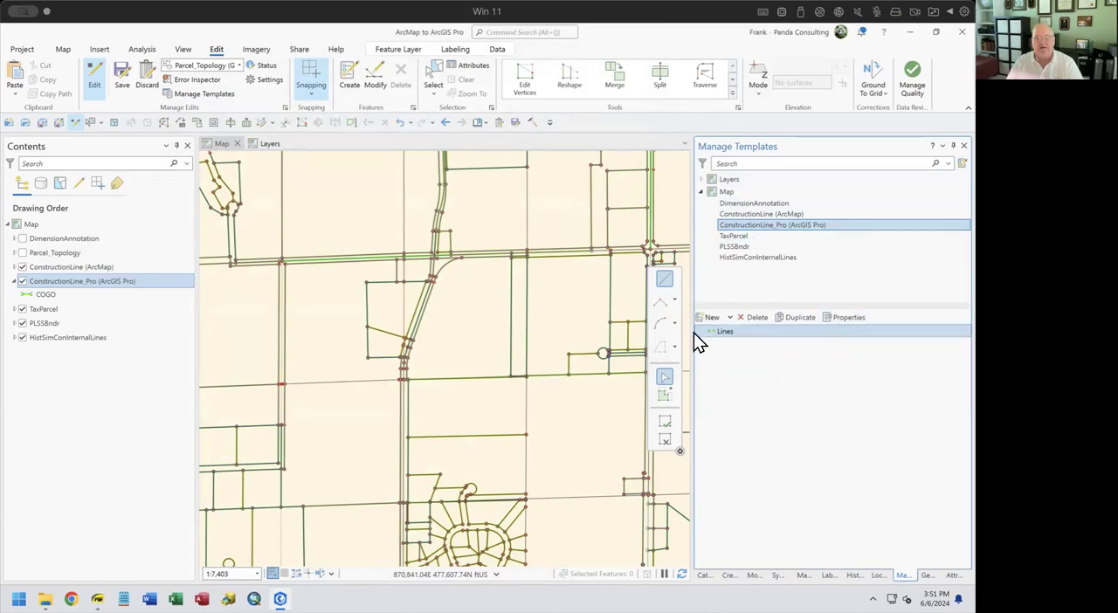
click(834, 319)
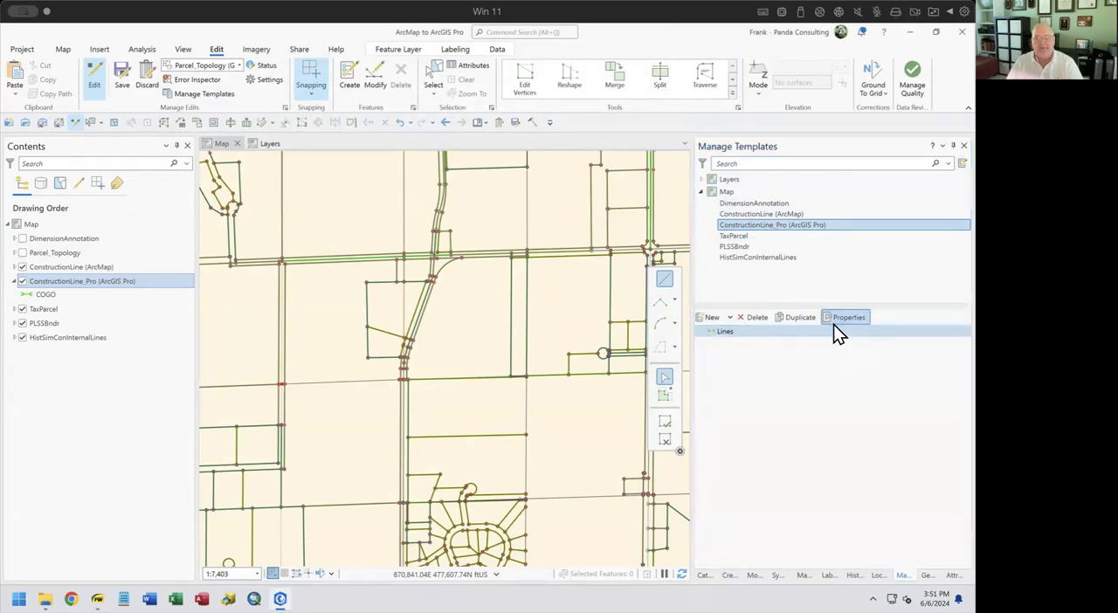
click(193, 91)
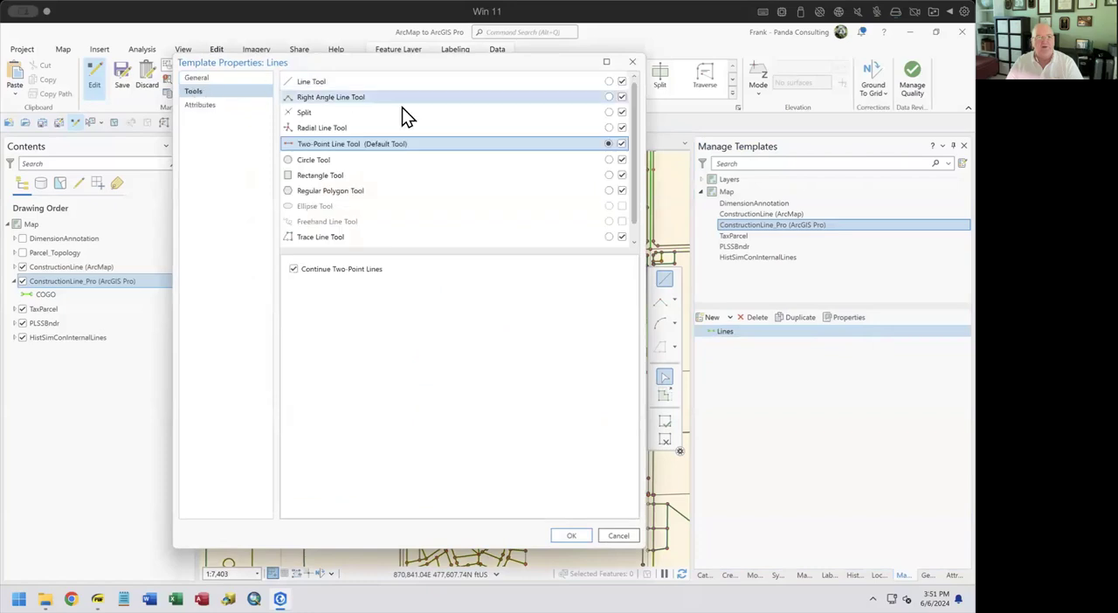
click(621, 111)
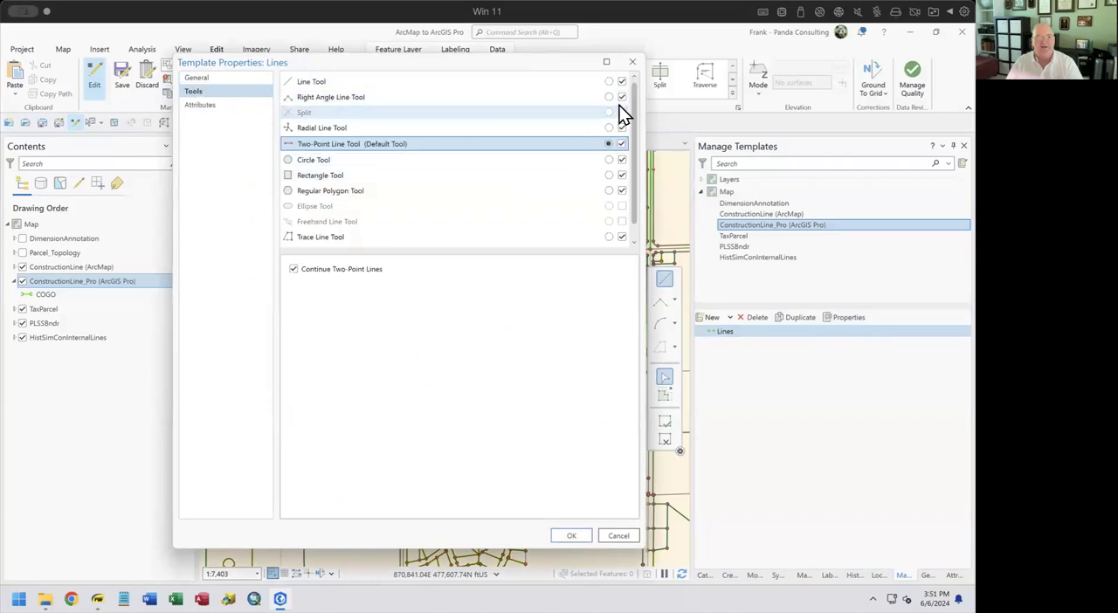
click(621, 97)
click(621, 127)
click(621, 160)
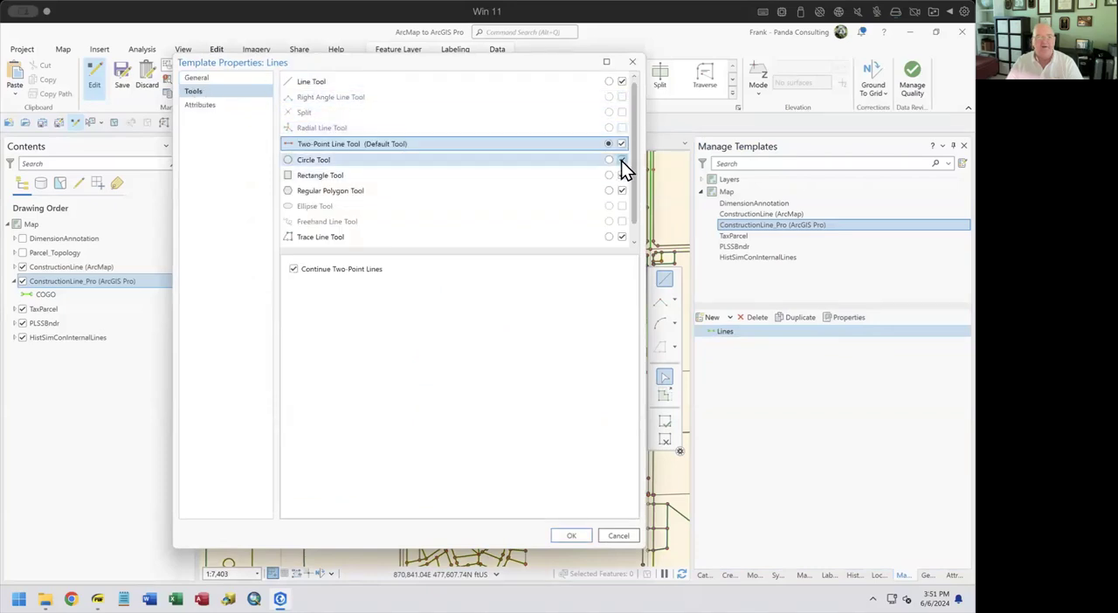
click(621, 176)
click(622, 189)
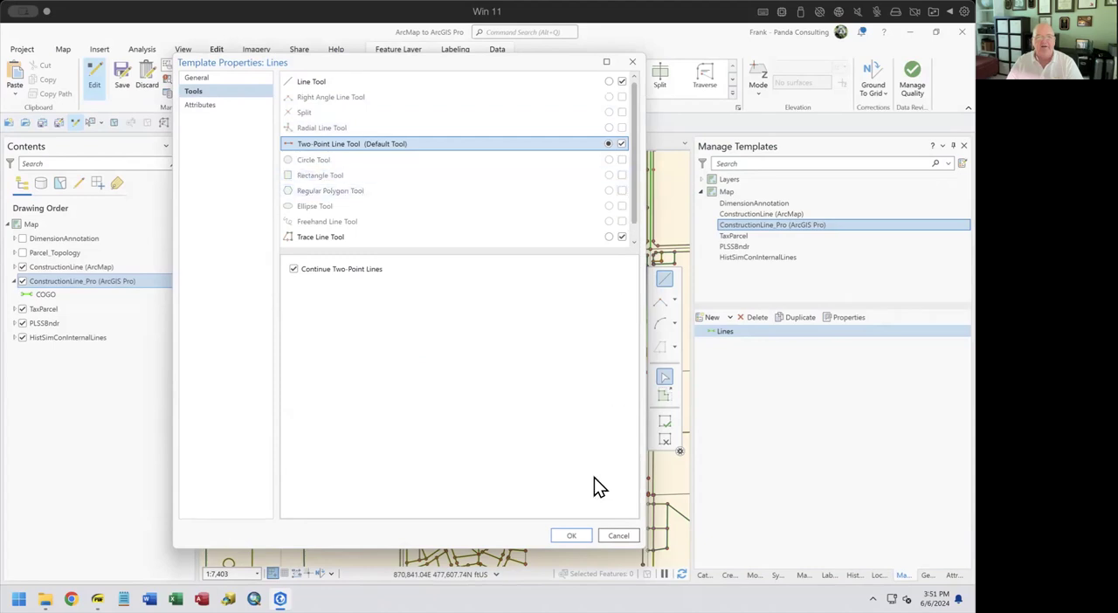
click(572, 536)
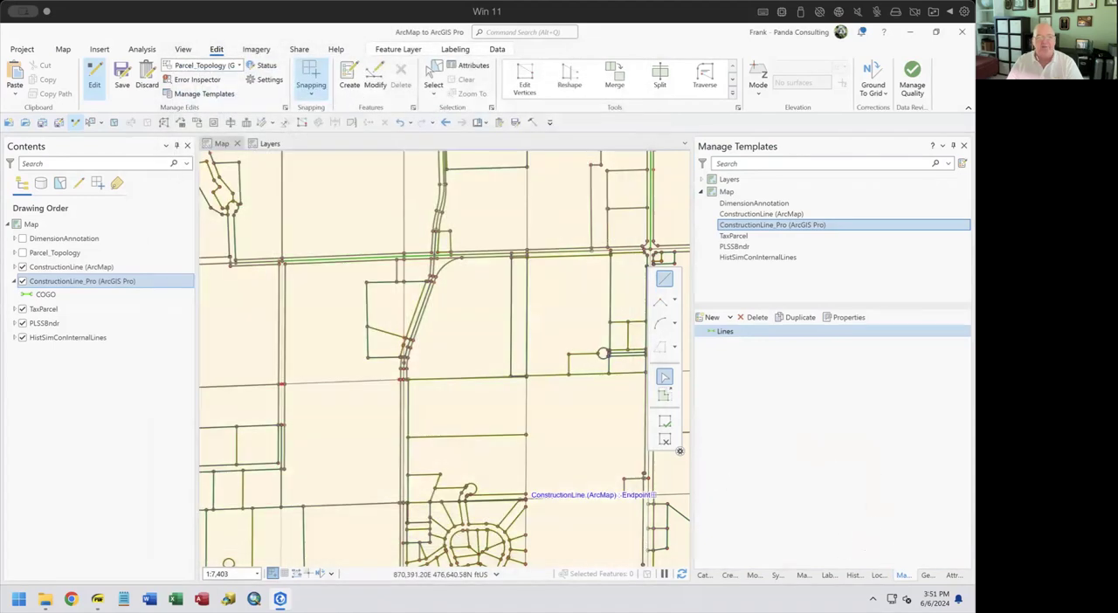
click(730, 575)
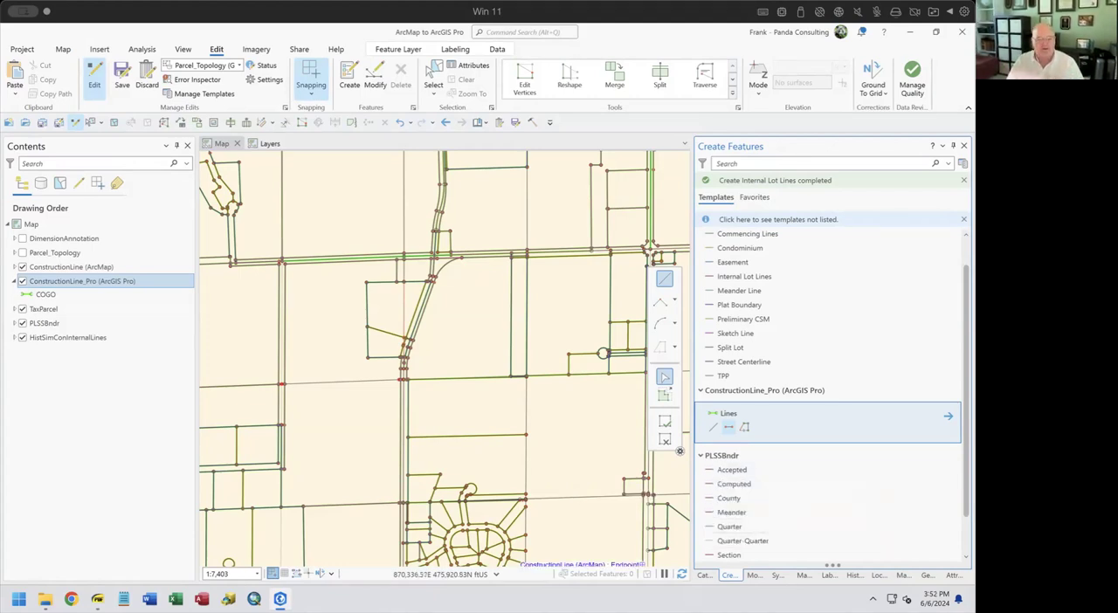
Switch to the PDF slides to view the "Create a Line" slide, and return to ArcGIS Pro
click(97, 599)
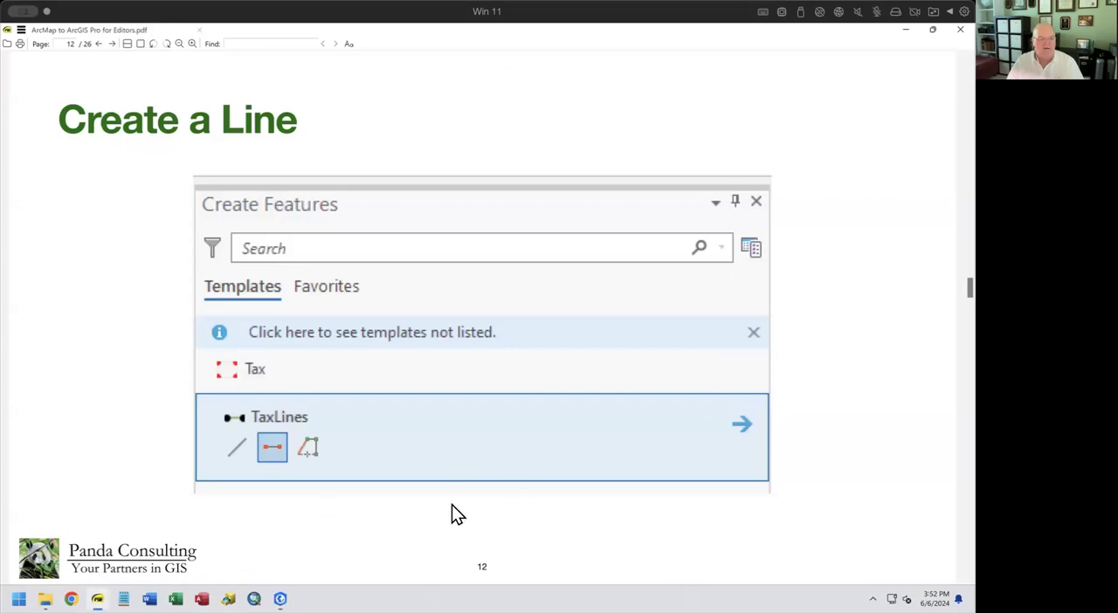
click(281, 599)
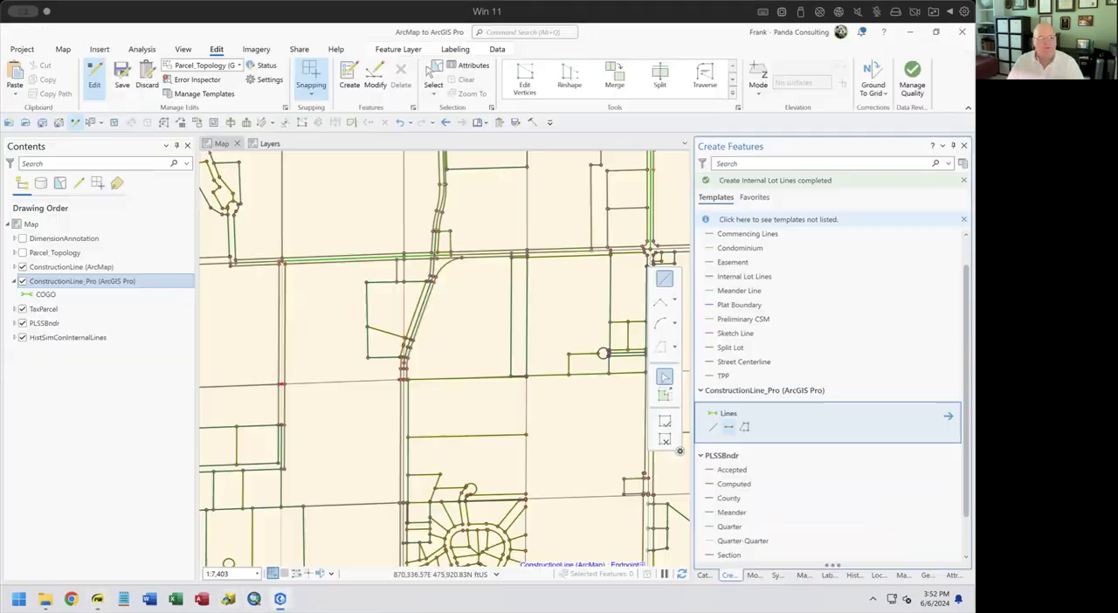
Draw a closed five-sided figure with the Lines template's Two-Point Line tool in the empty area west of the central road
click(732, 429)
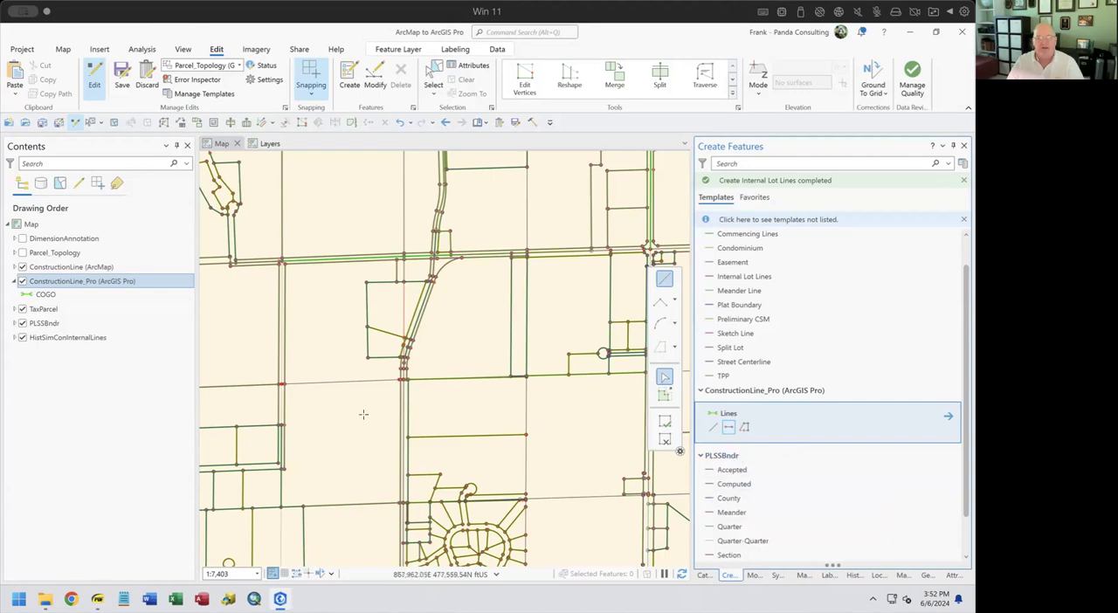
click(311, 458)
click(327, 423)
key(F2)
click(371, 409)
click(383, 446)
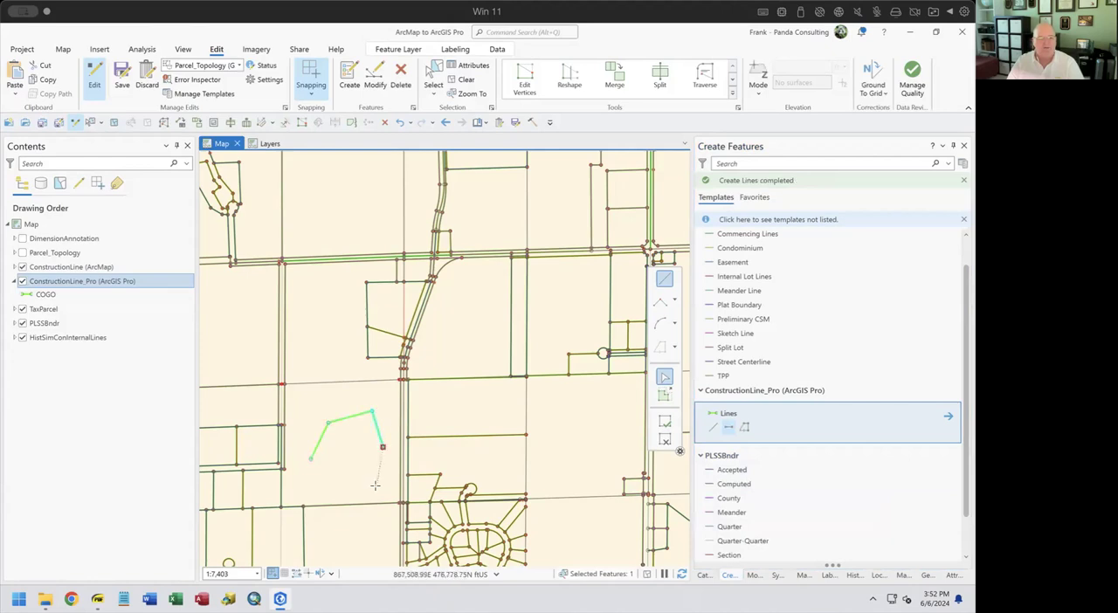
click(368, 484)
double_click(309, 460)
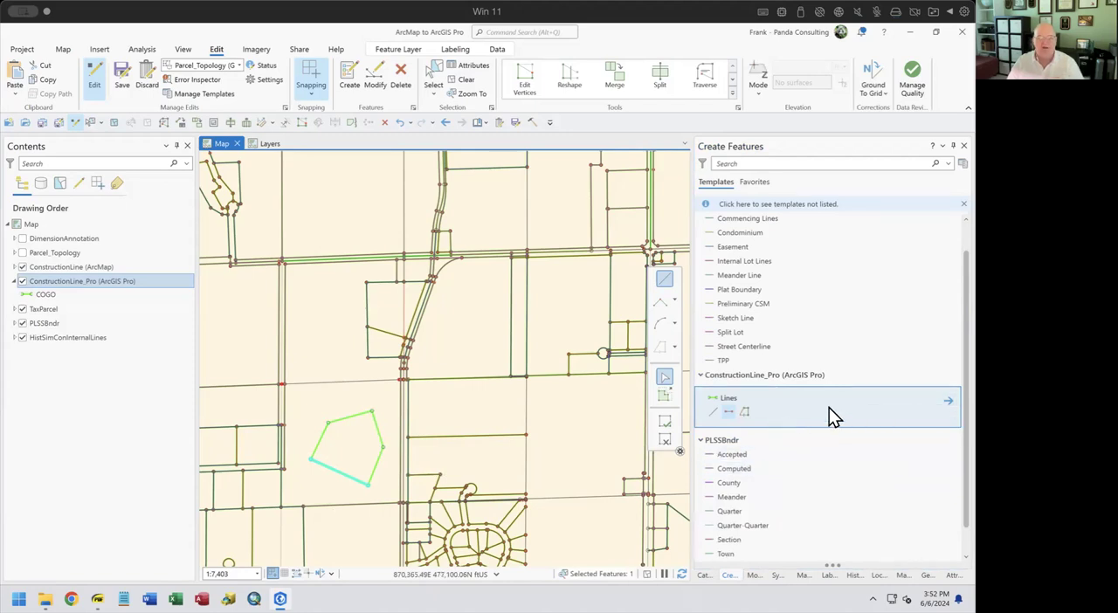
Turn off Continue Two-Point Lines in the Lines template's tool options and return to the template list
click(947, 401)
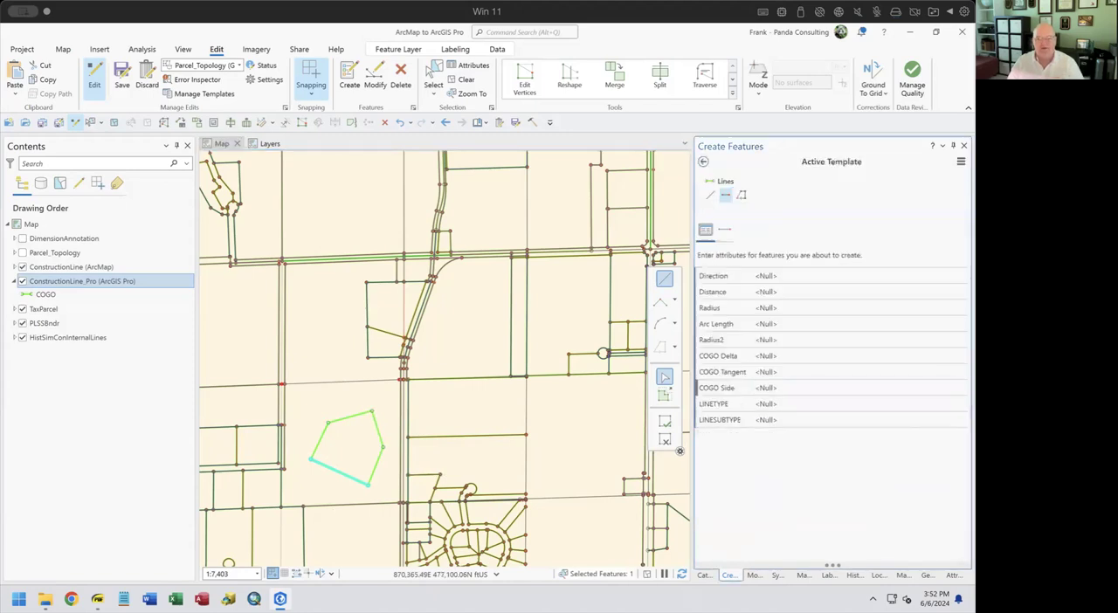
click(727, 231)
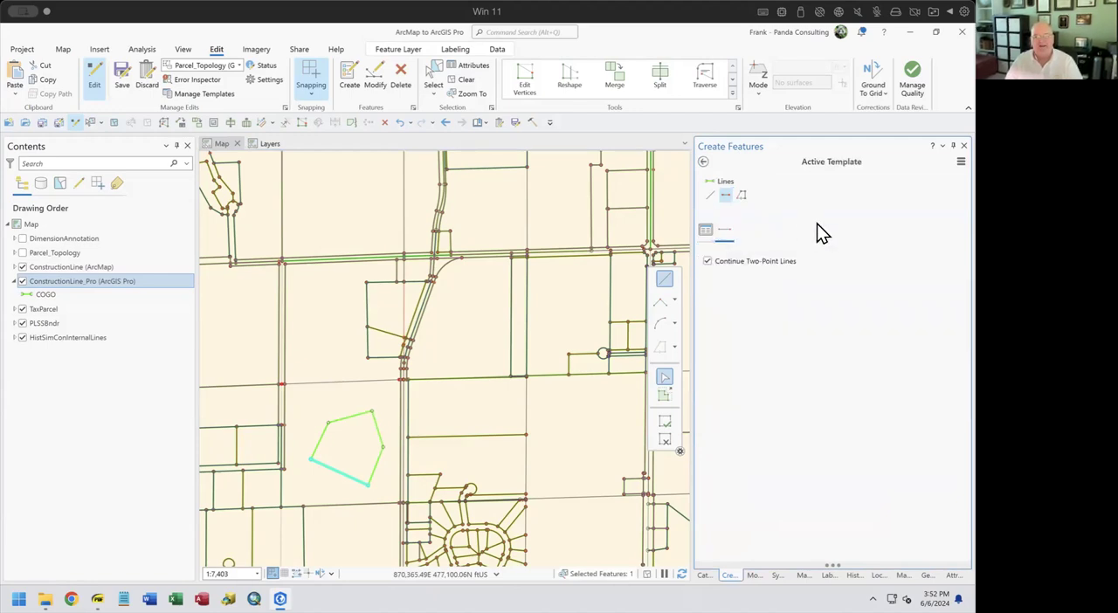
click(708, 262)
click(704, 164)
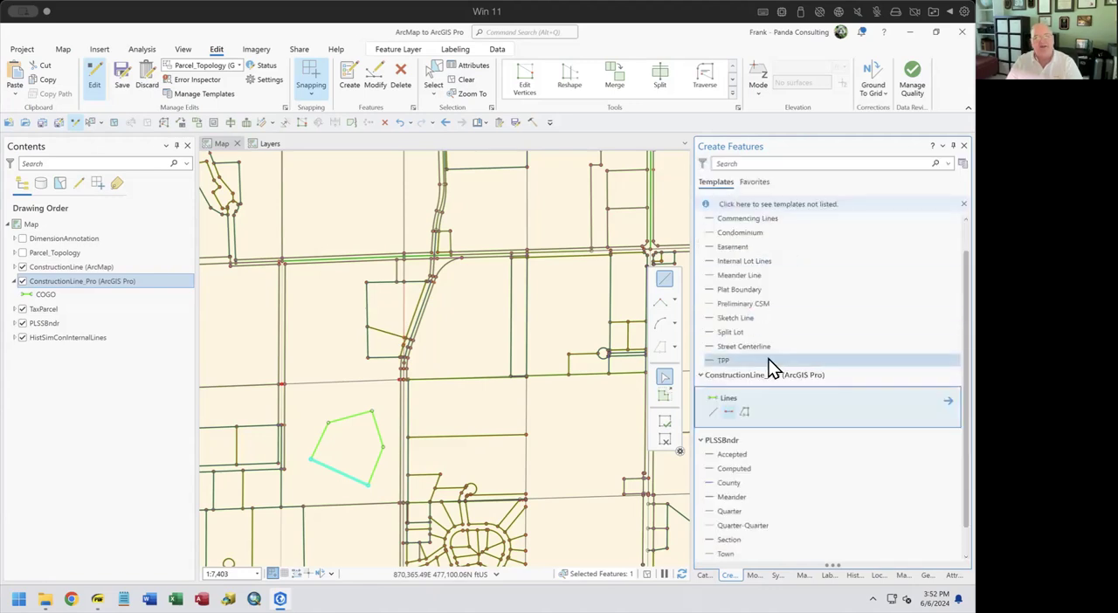
Draw a zigzag of two-point lines north of the five-sided figure, ending with a line to the horizontal road's edge
click(730, 414)
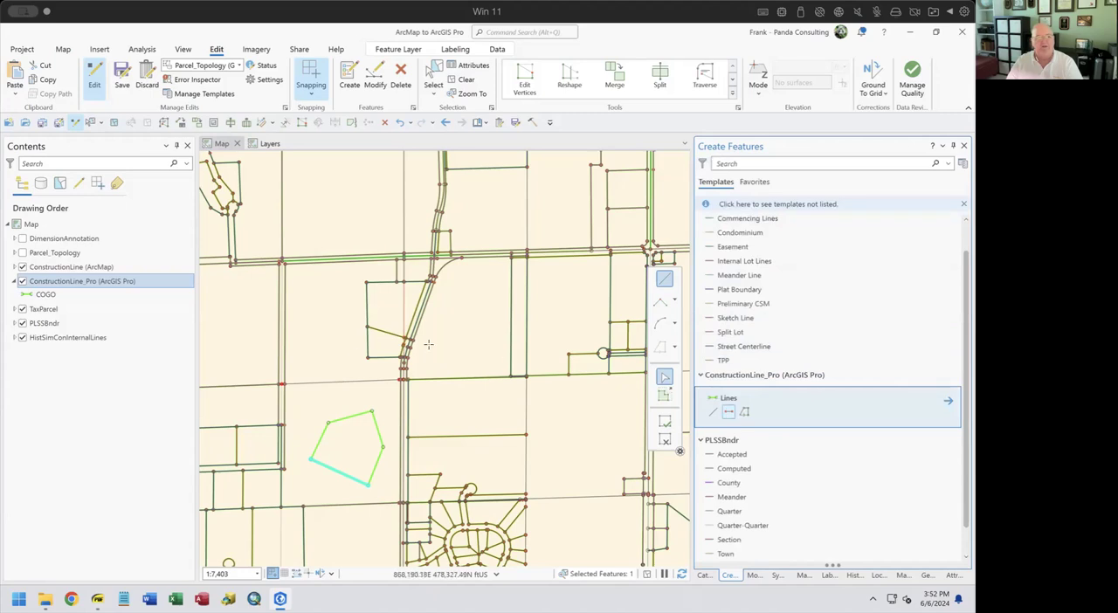
click(312, 369)
click(322, 300)
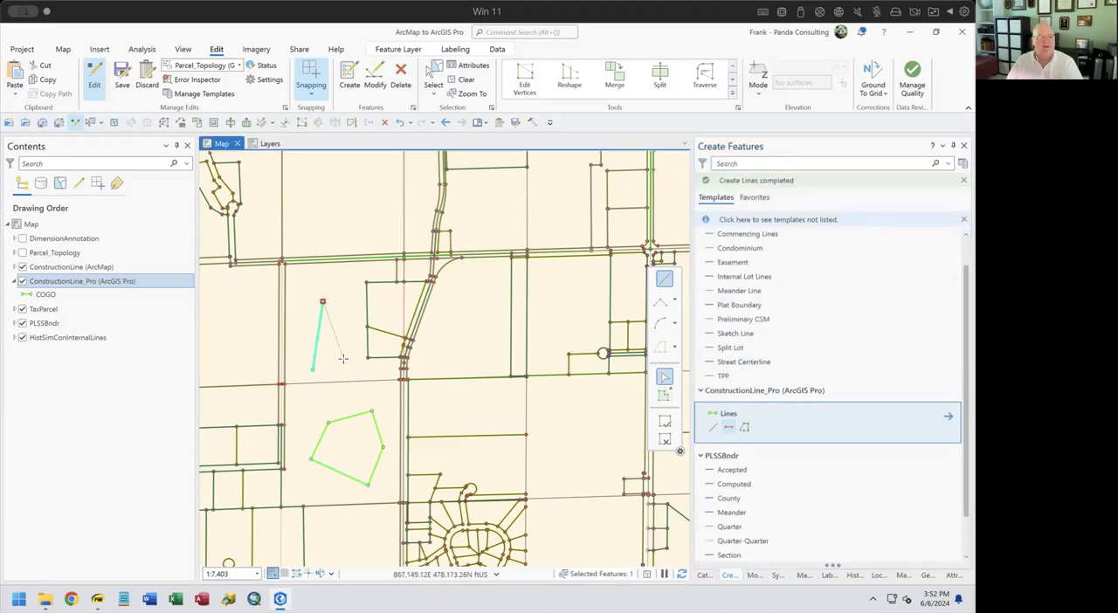
click(342, 335)
click(347, 293)
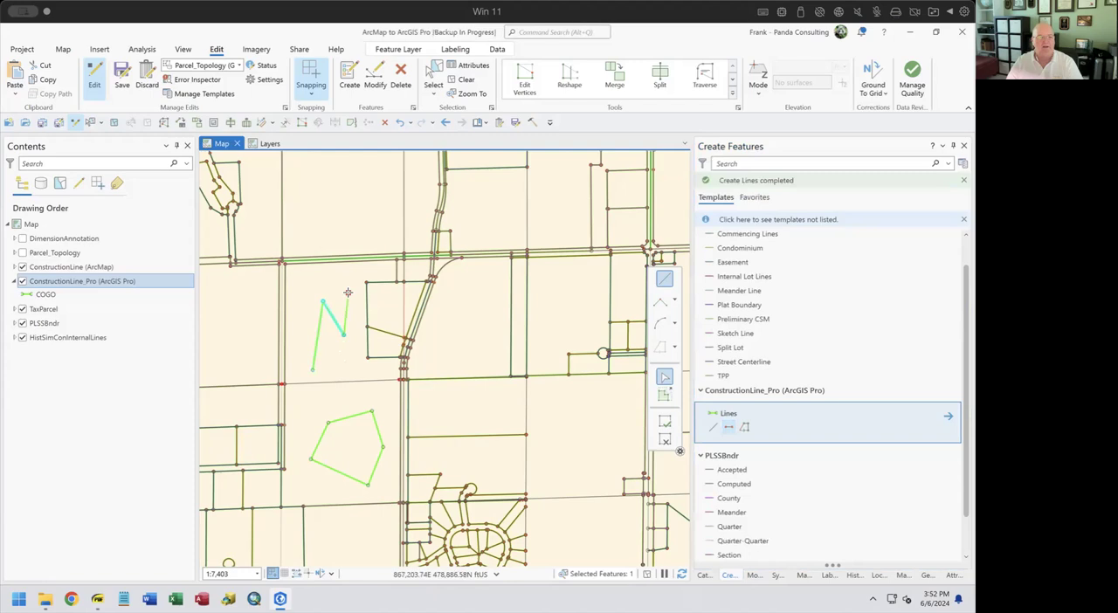
click(729, 427)
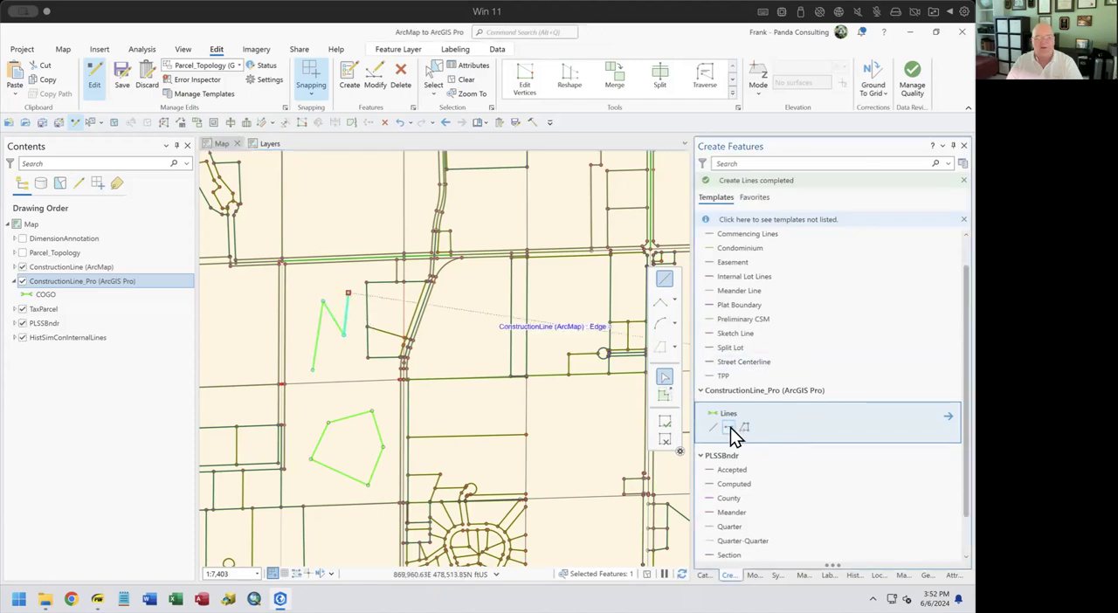
click(355, 261)
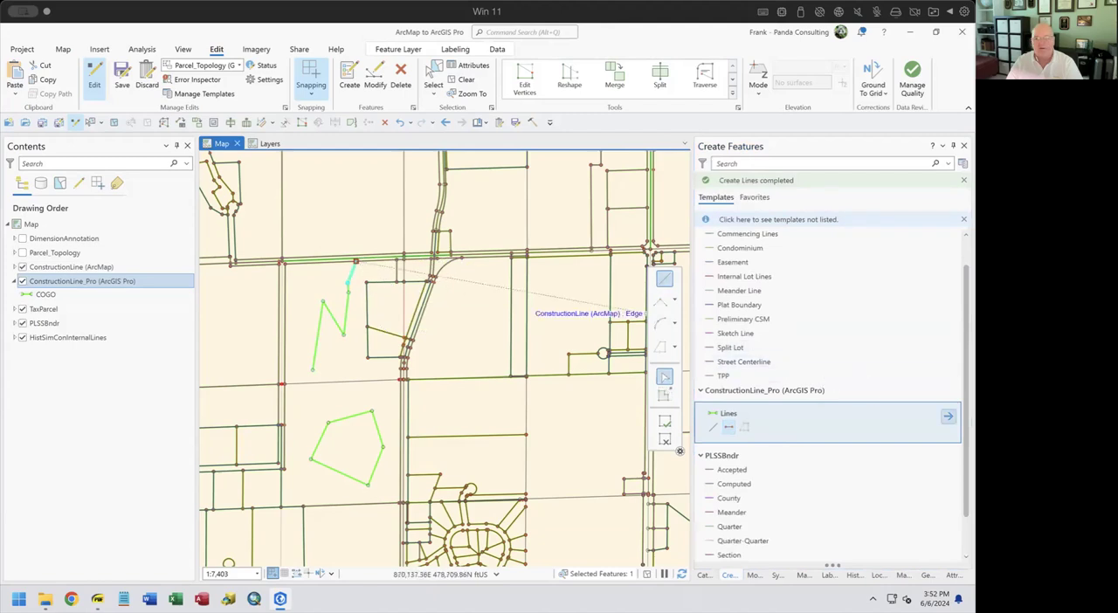
Check the Lines template's Continue Two-Point Lines option and draw three more two-point lines in the area east of the central road
click(948, 416)
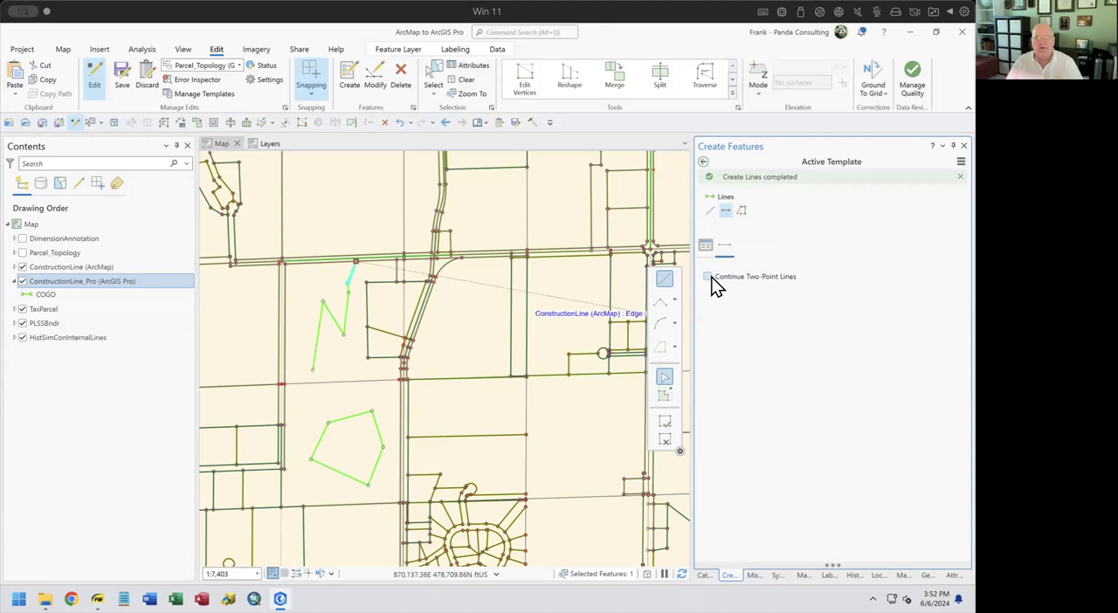
click(703, 161)
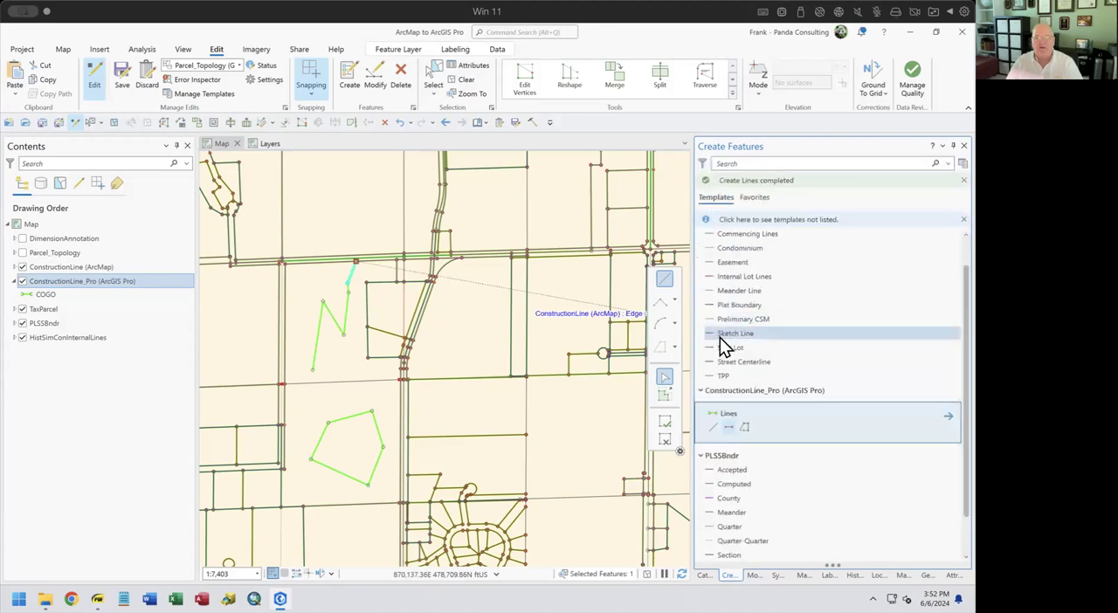
click(729, 428)
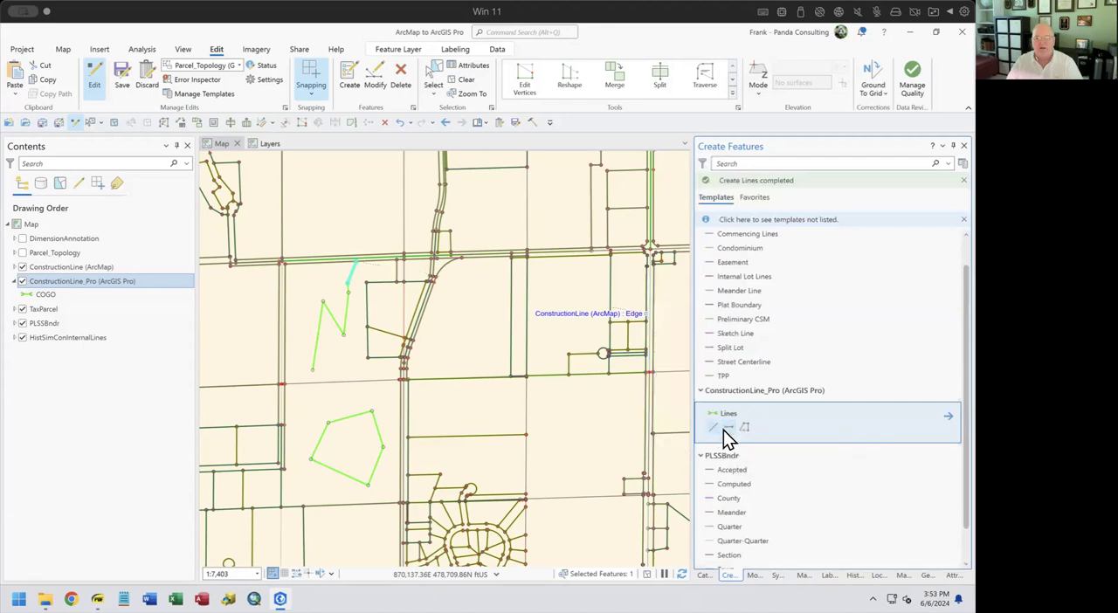
click(463, 420)
click(484, 412)
click(512, 423)
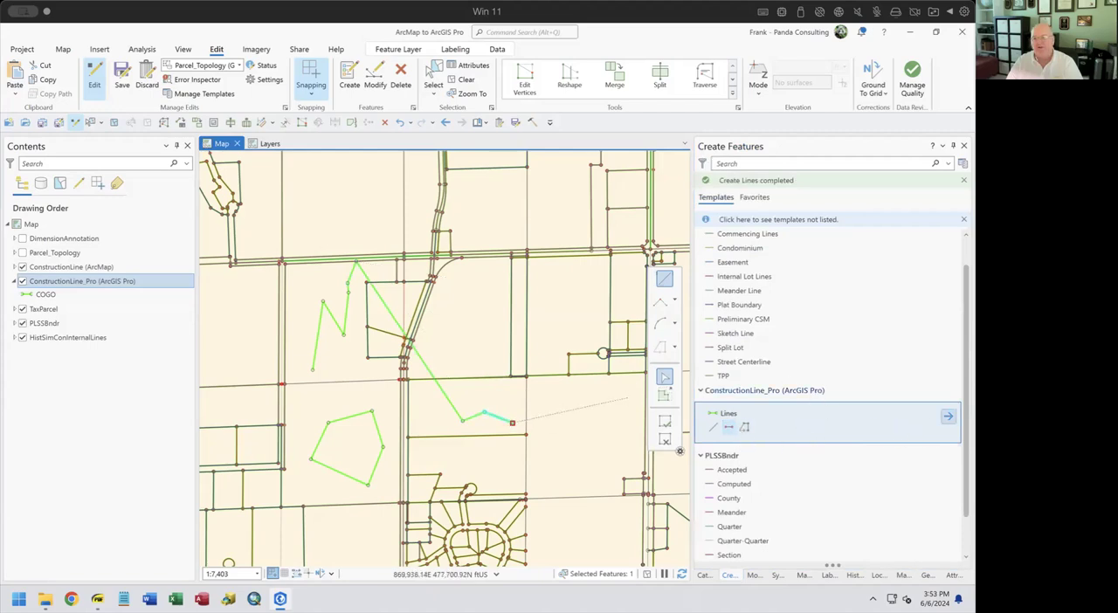
With Continue Two-Point Lines off, add a line from the last endpoint, three short parallel lines northeast of the central road, and one diagonal crossing them
click(948, 416)
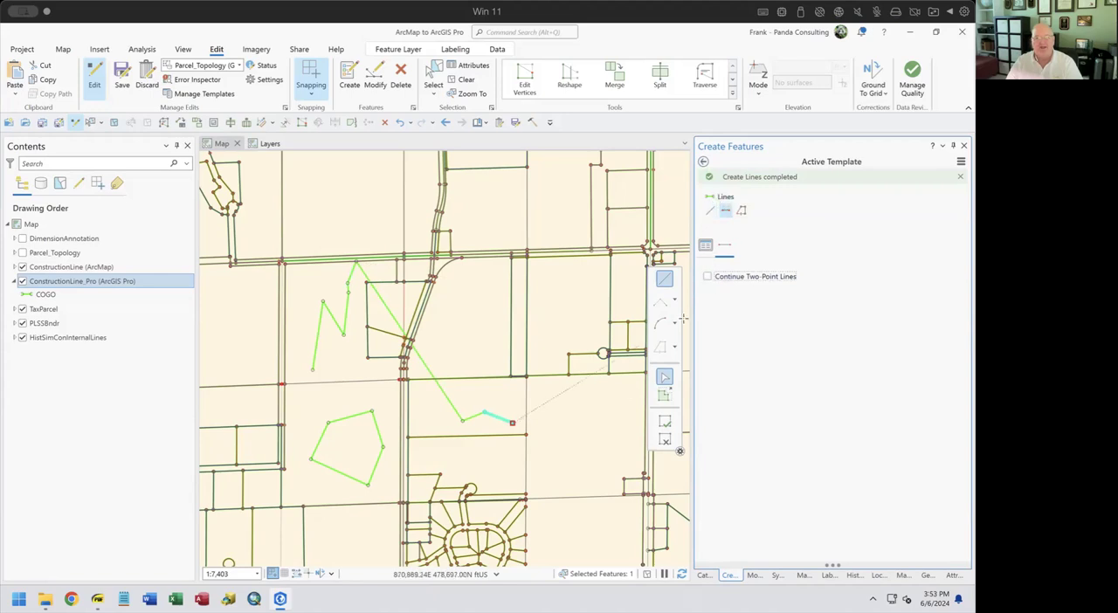
double_click(472, 355)
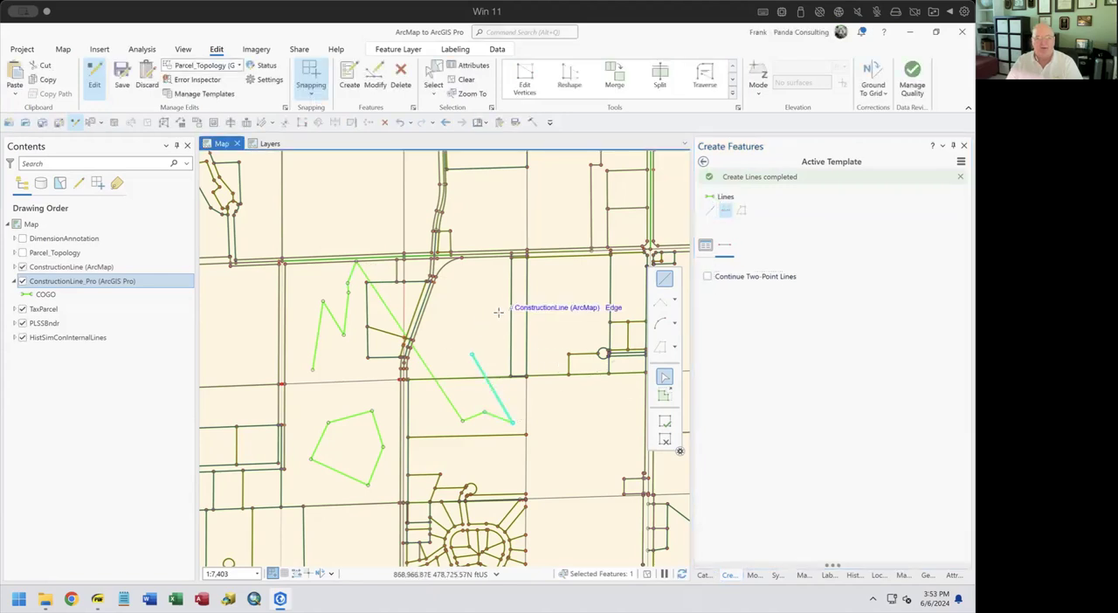
click(462, 335)
click(482, 341)
click(498, 305)
click(495, 350)
click(504, 332)
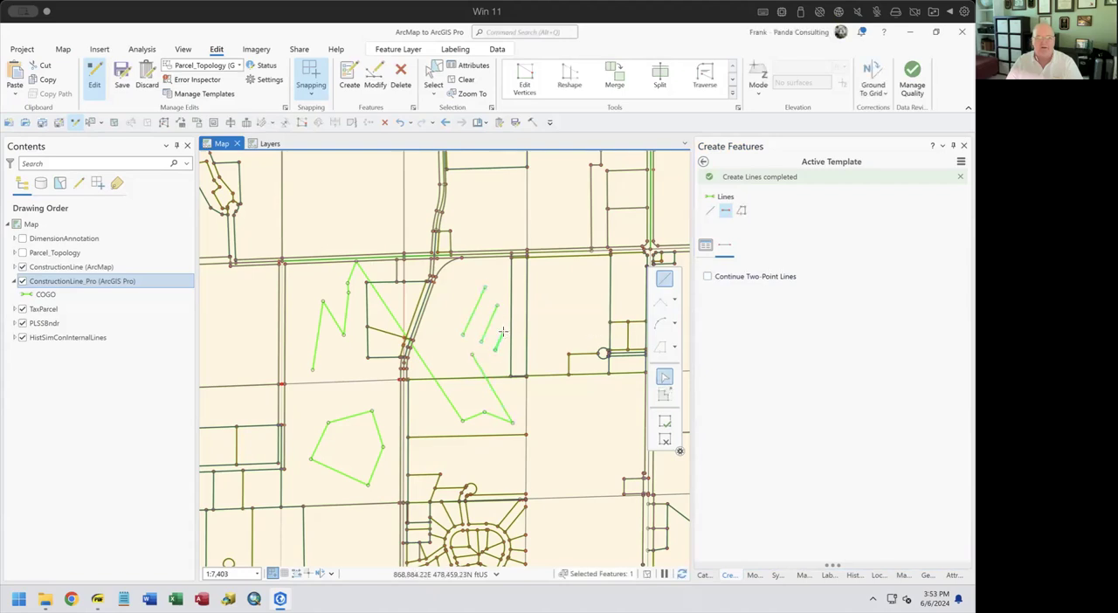
click(526, 351)
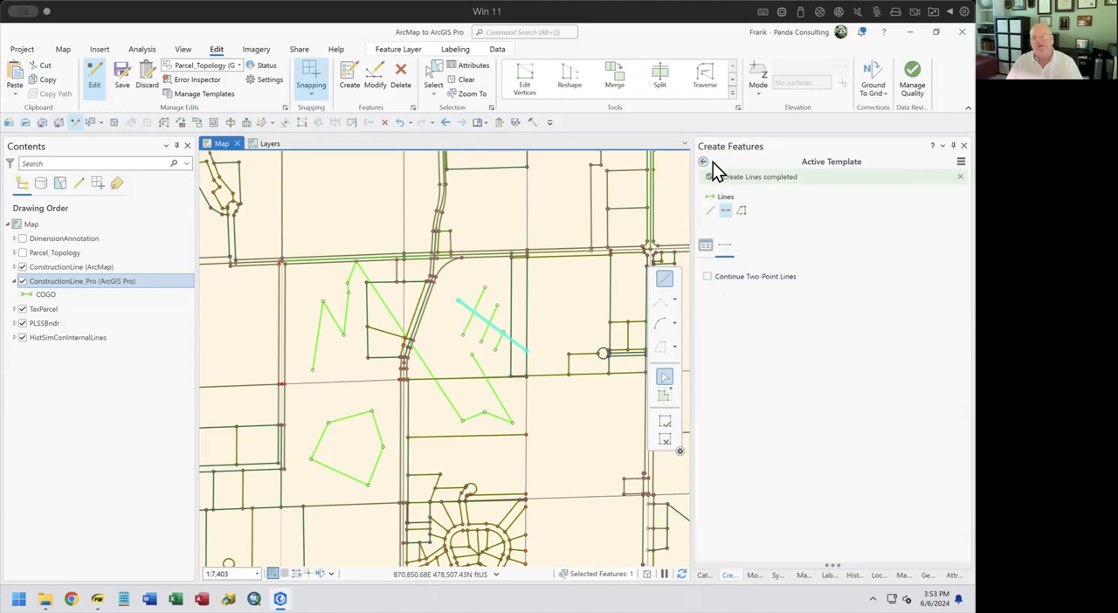
Review the default tool and Continue Two-Point Lines option in the Lines template's tool properties, and return to the template list
click(961, 161)
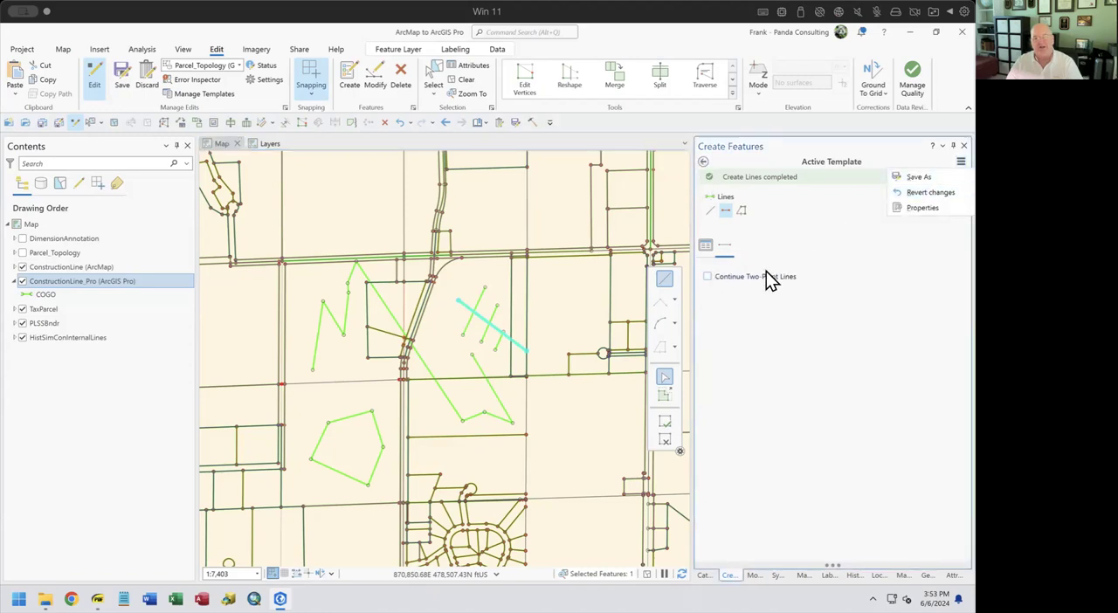
click(908, 210)
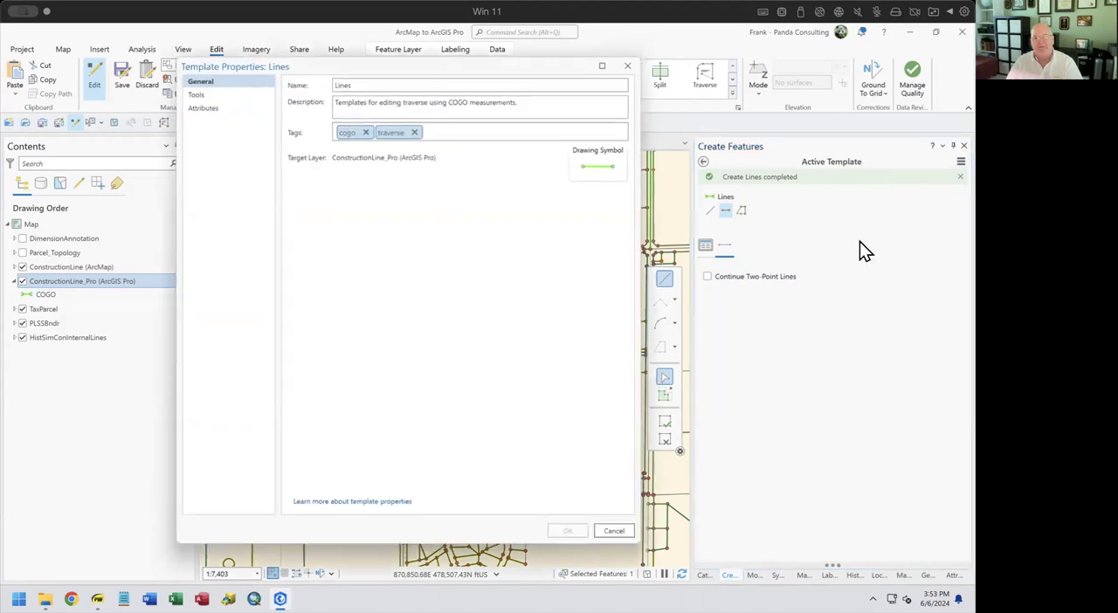
click(191, 92)
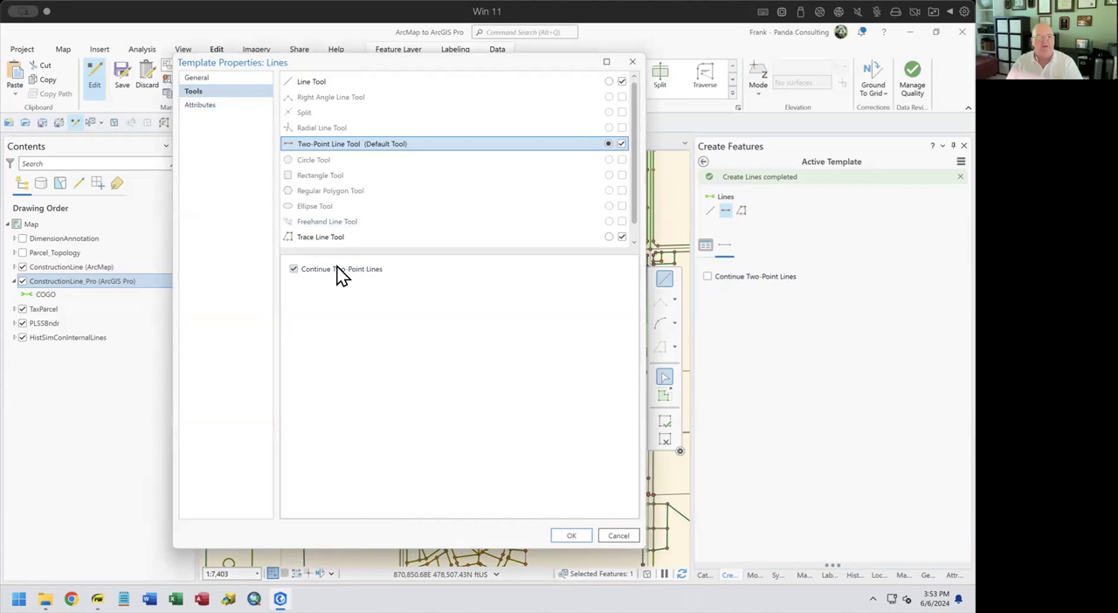
click(614, 539)
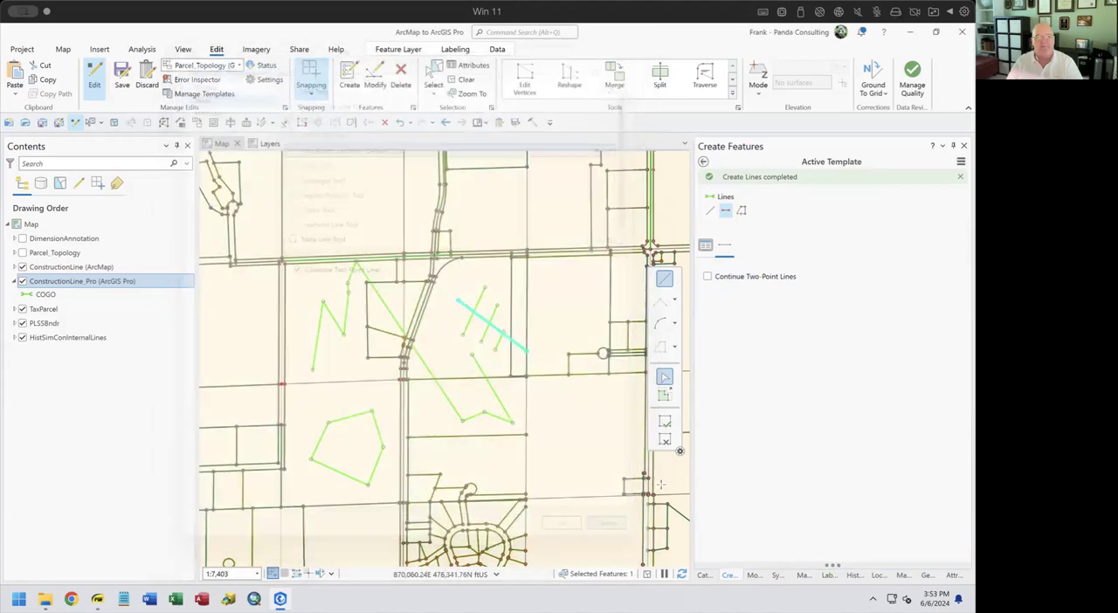
click(703, 163)
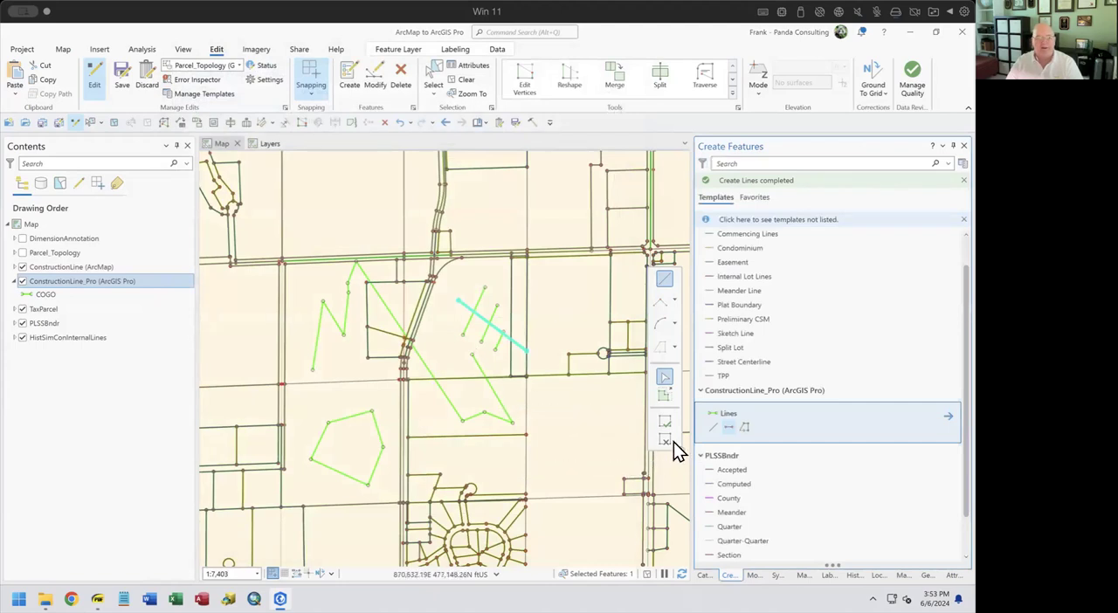
Discard the unsaved line edits, show the Create a Polygon slide in the PDF, and return to ArcGIS Pro
click(147, 84)
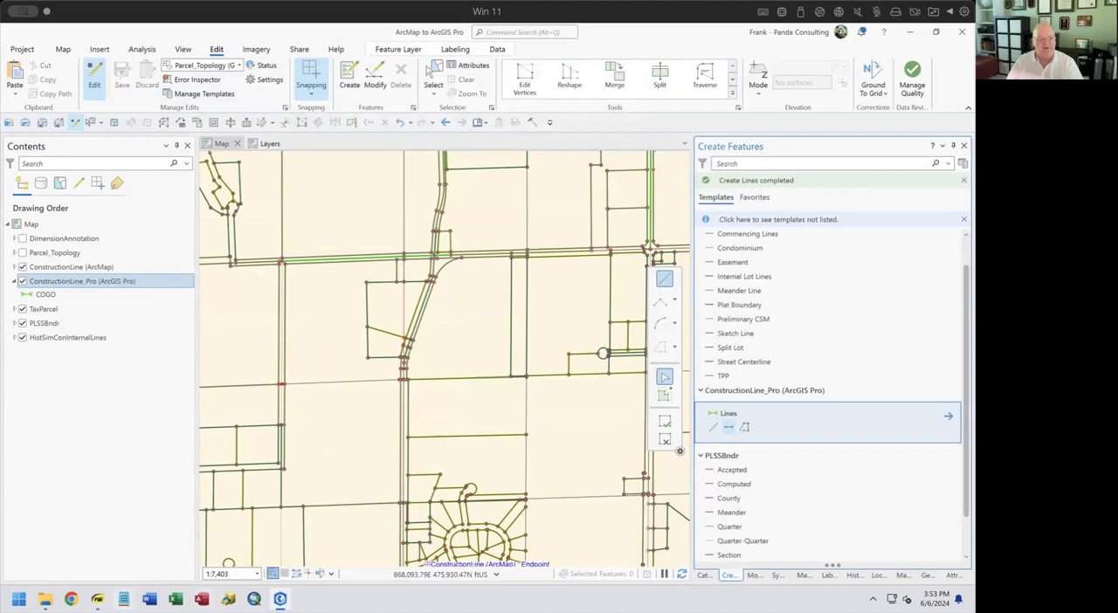
click(97, 599)
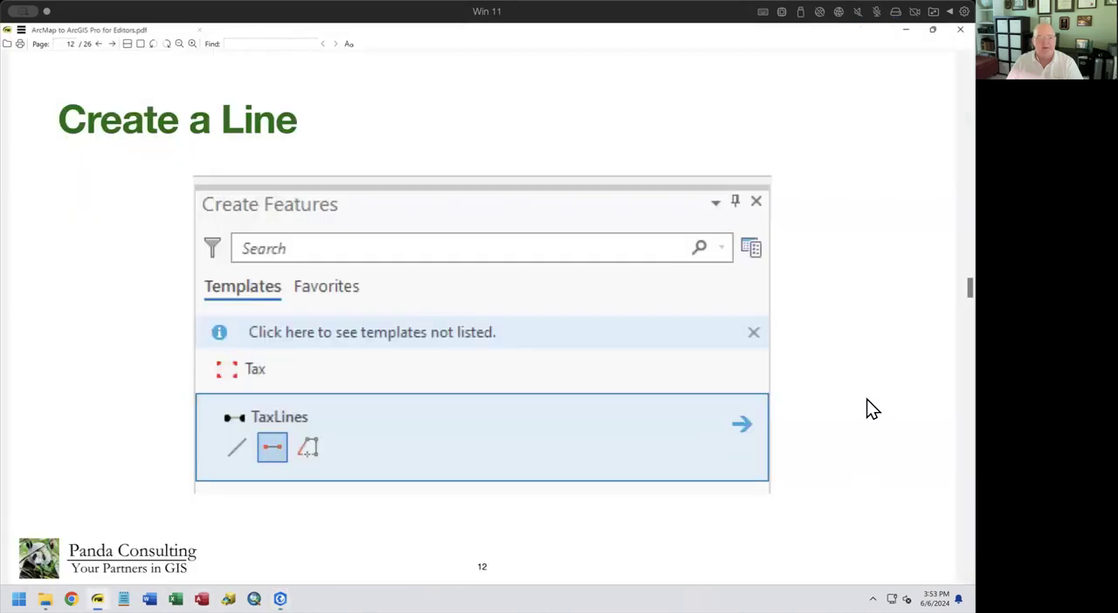
key(Page_Down)
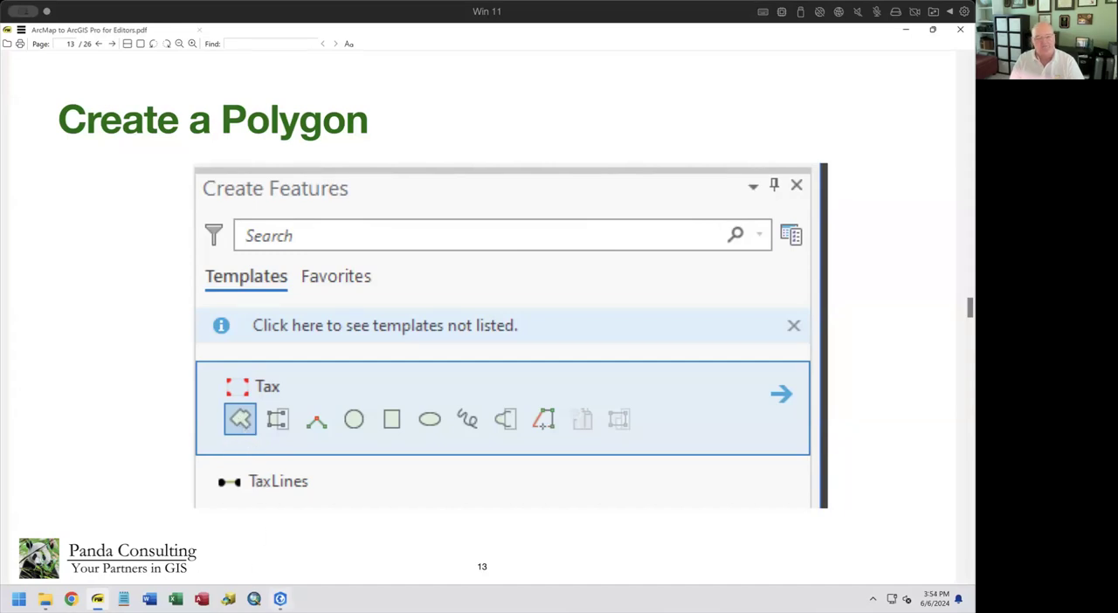
key(alt+Tab)
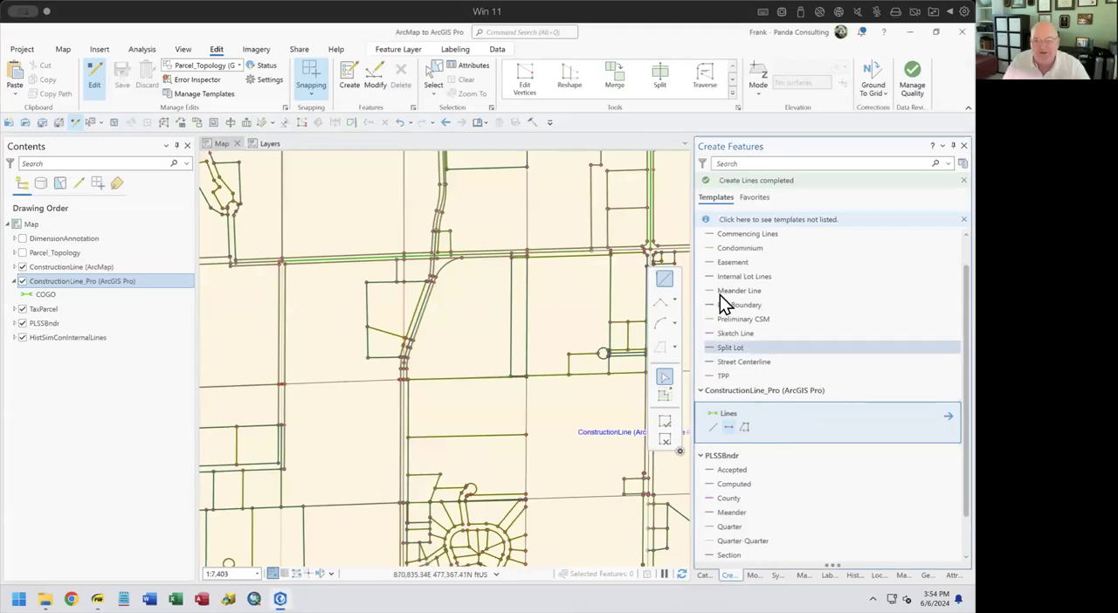
Filter the Create Features templates to show only polygon templates
scroll(787, 364, up, 2)
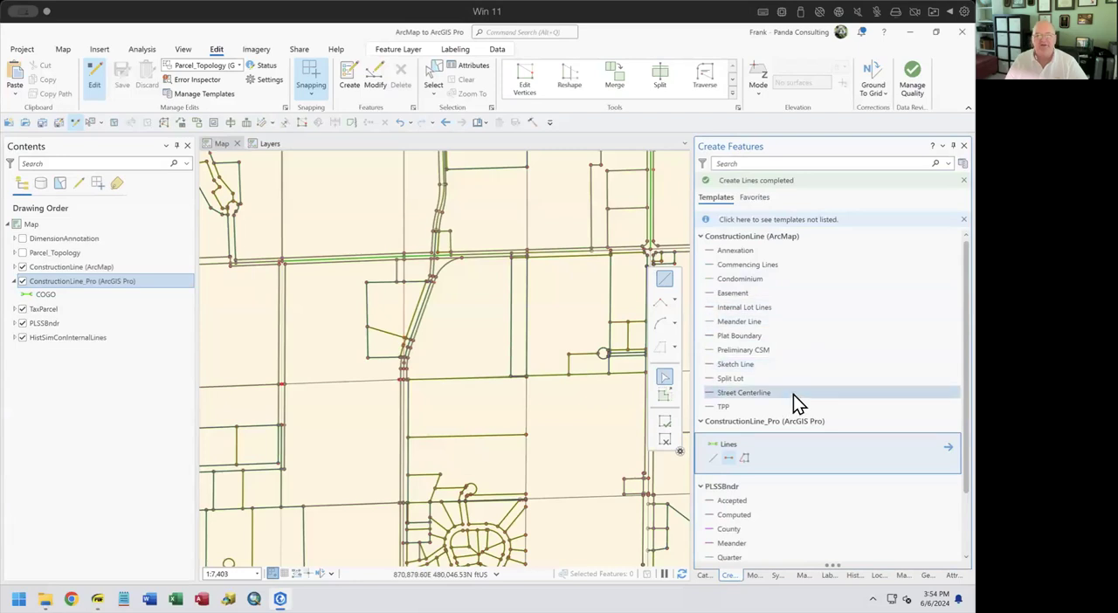
click(704, 163)
mouse_move(732, 219)
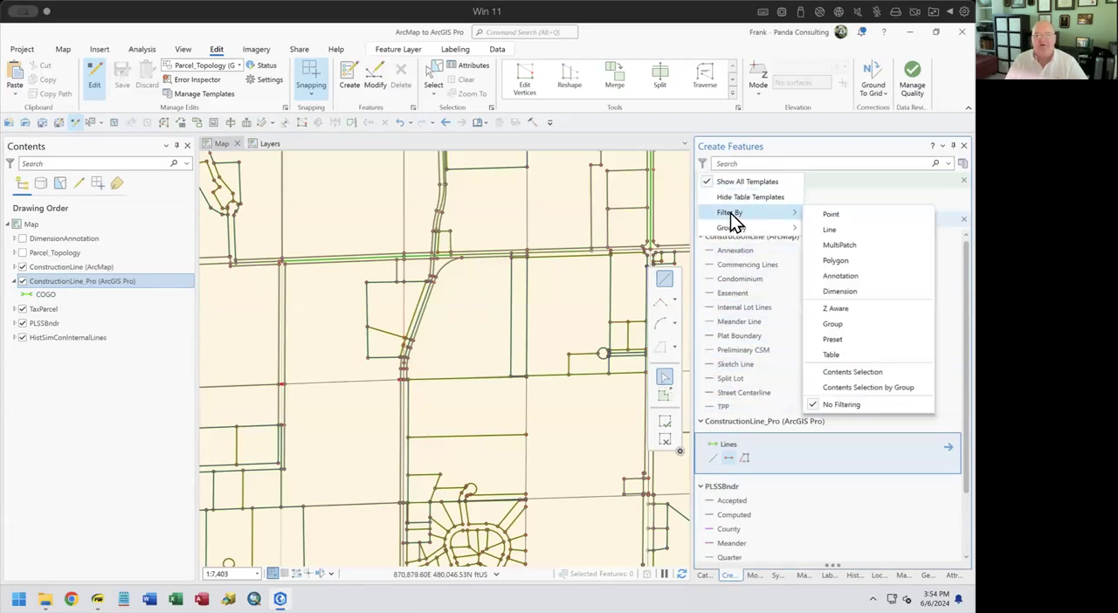
click(849, 261)
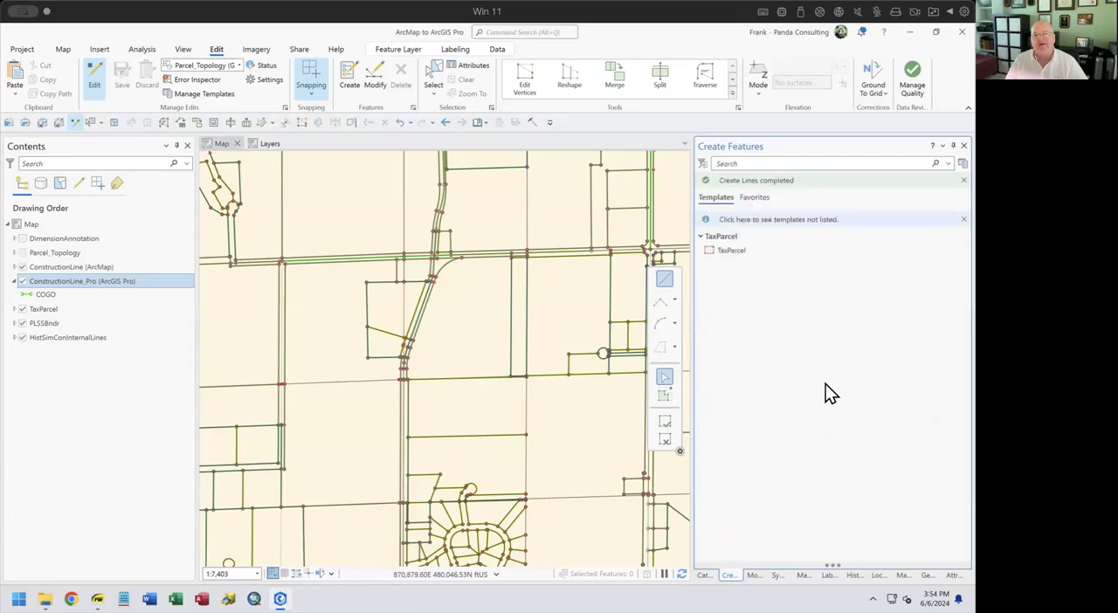
Group the feature templates by geometry type
click(703, 163)
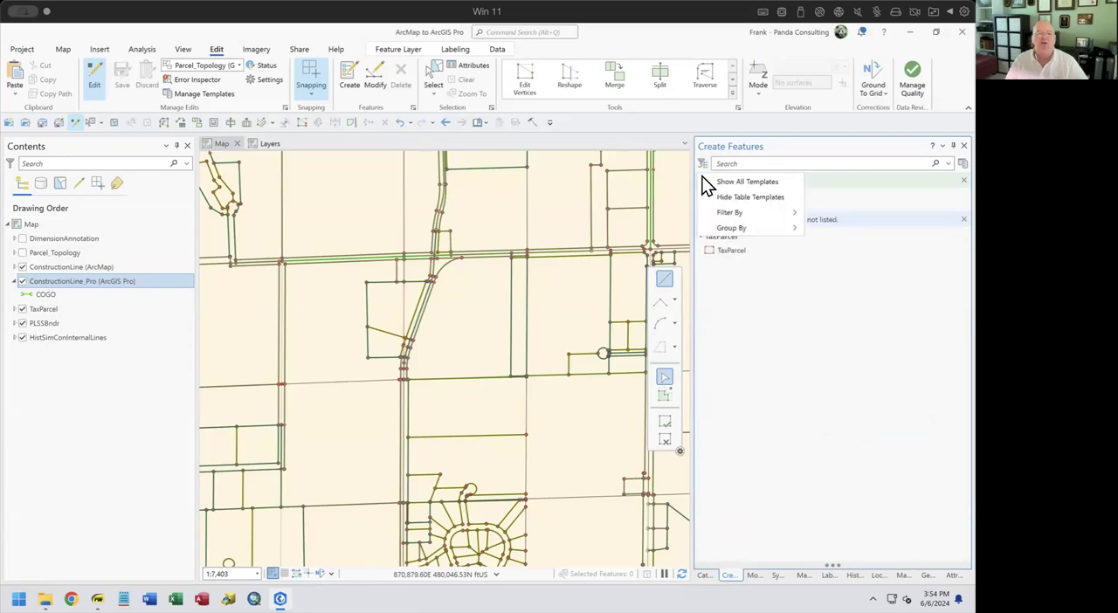
mouse_move(757, 229)
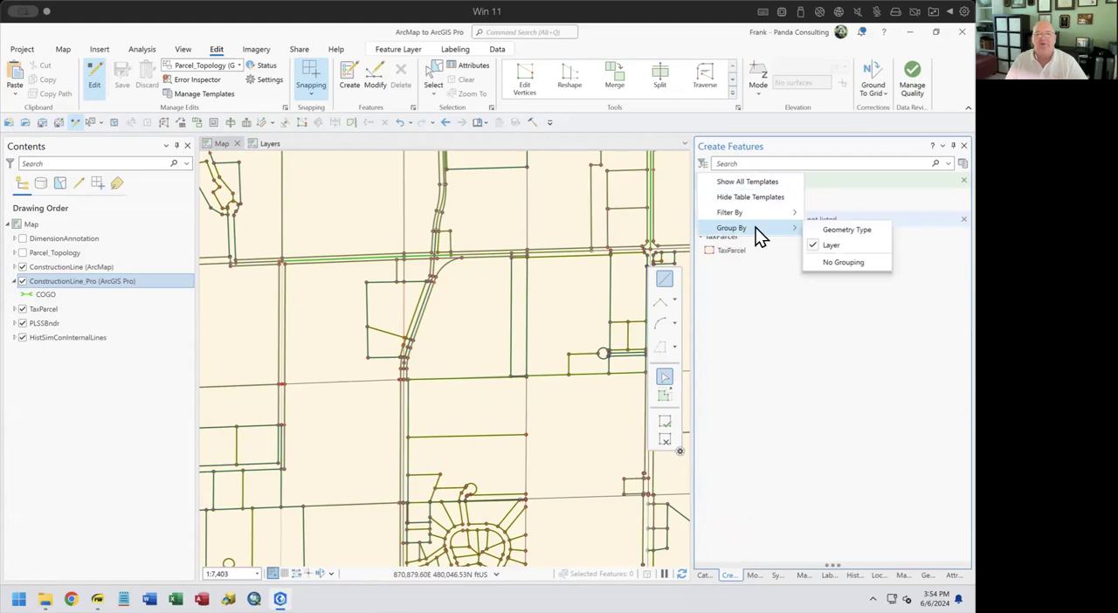
click(861, 232)
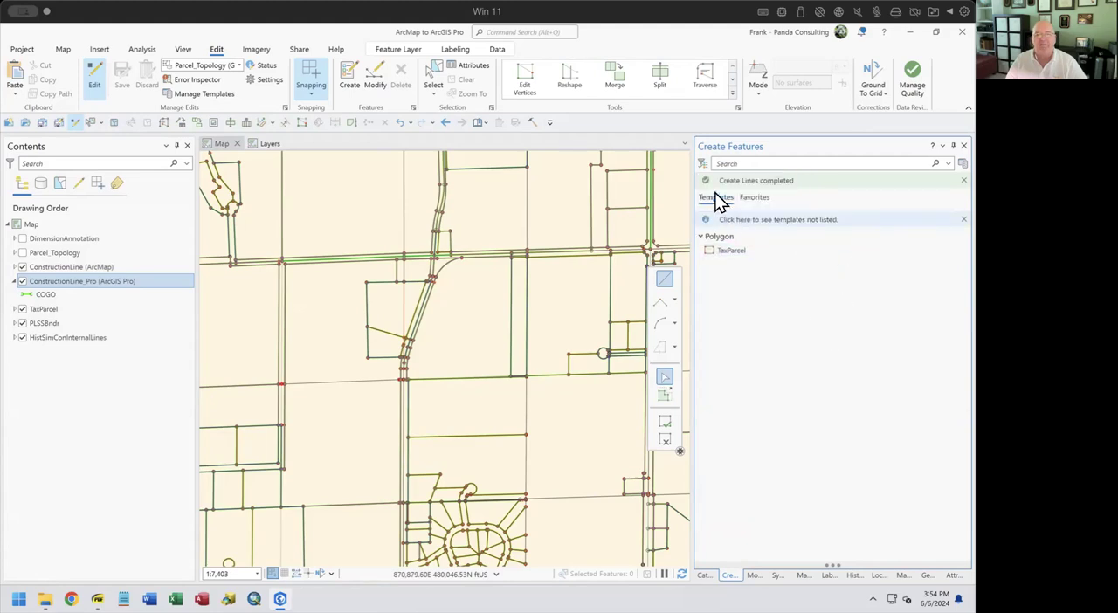
Set the template filter to No Filtering and collapse the Line template group
click(702, 164)
mouse_move(734, 220)
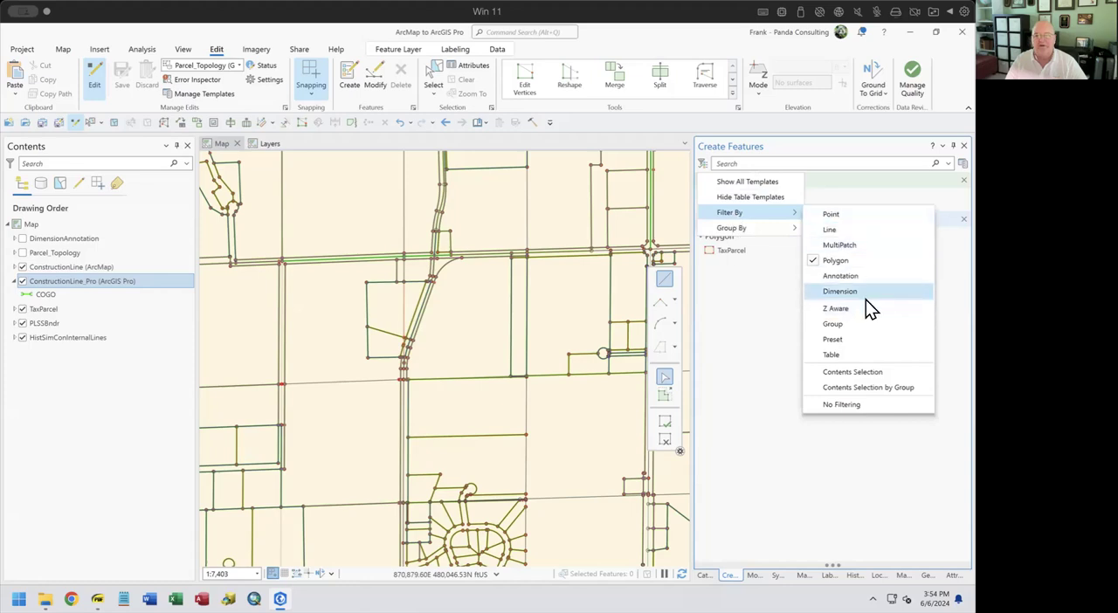
click(855, 406)
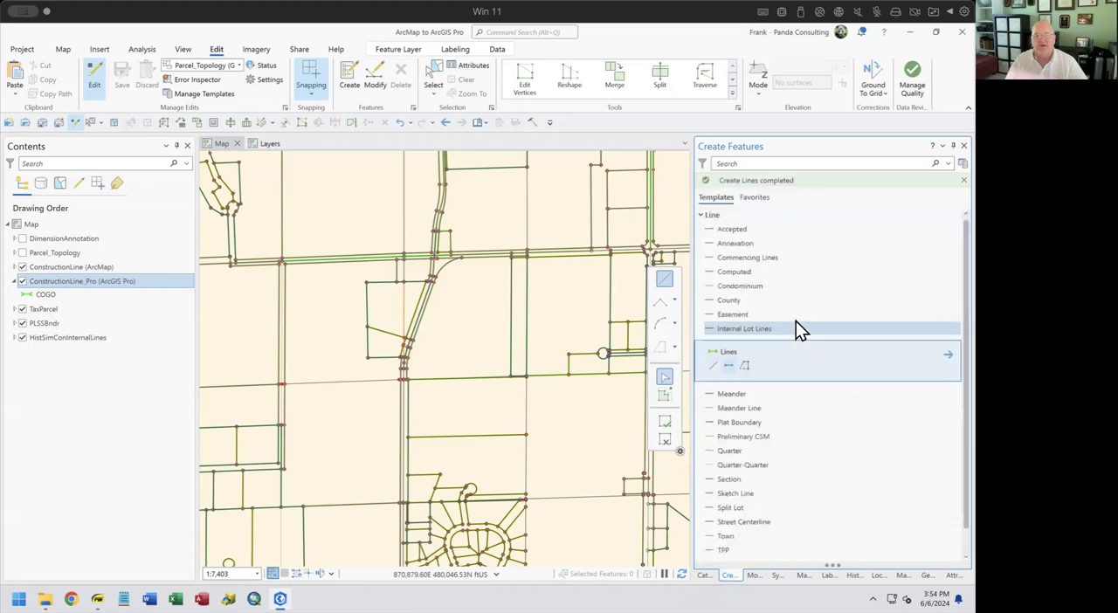
click(701, 237)
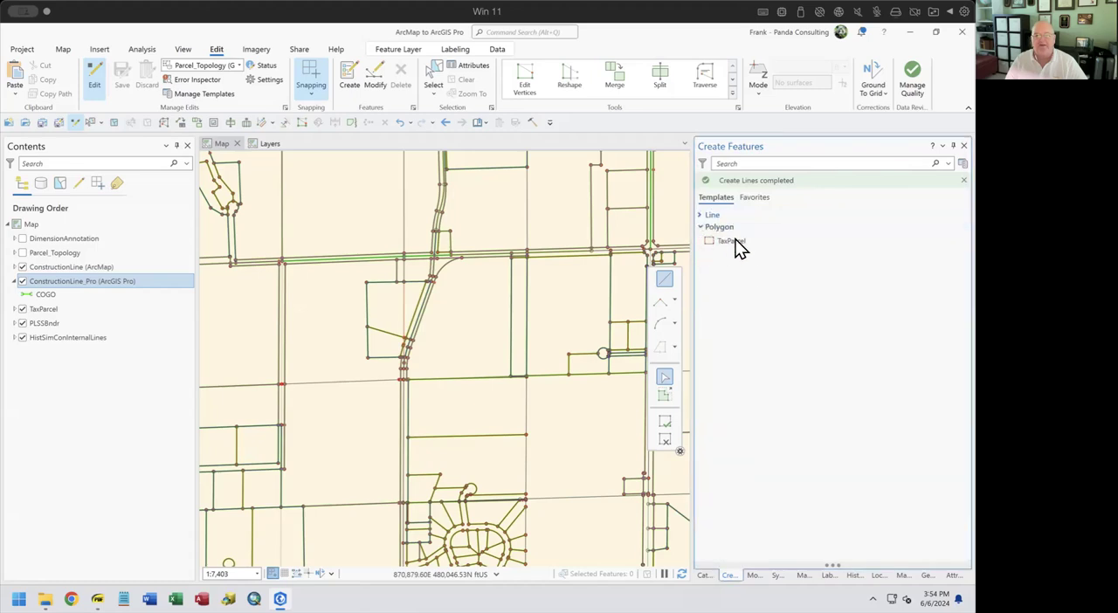
click(734, 237)
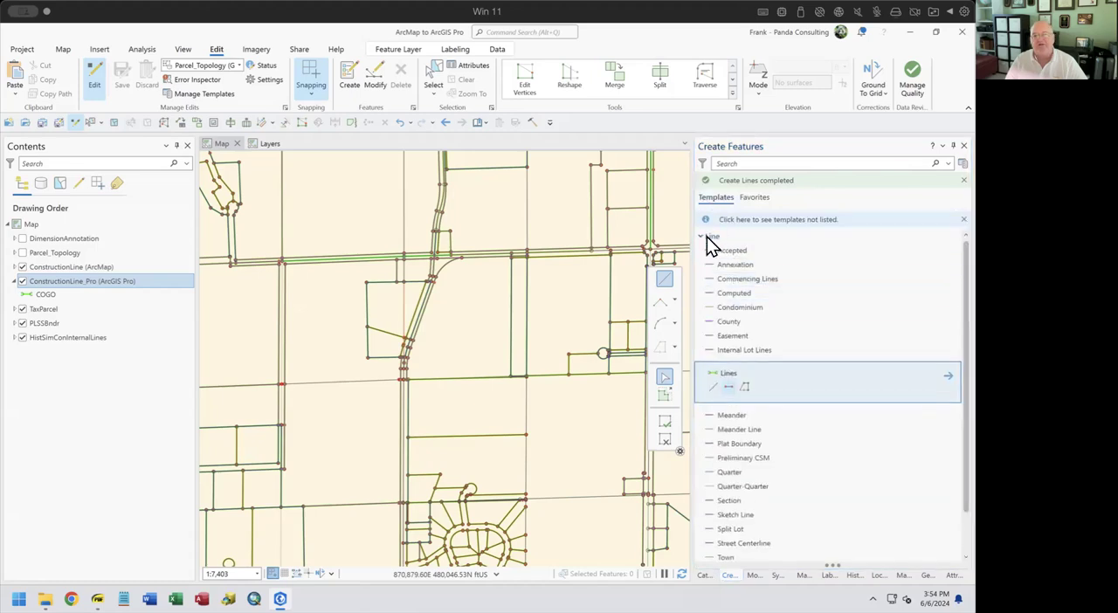
click(701, 237)
Draw a four-sided polygon with the TaxParcel template's Polygon tool in the open area east of the central road
click(733, 260)
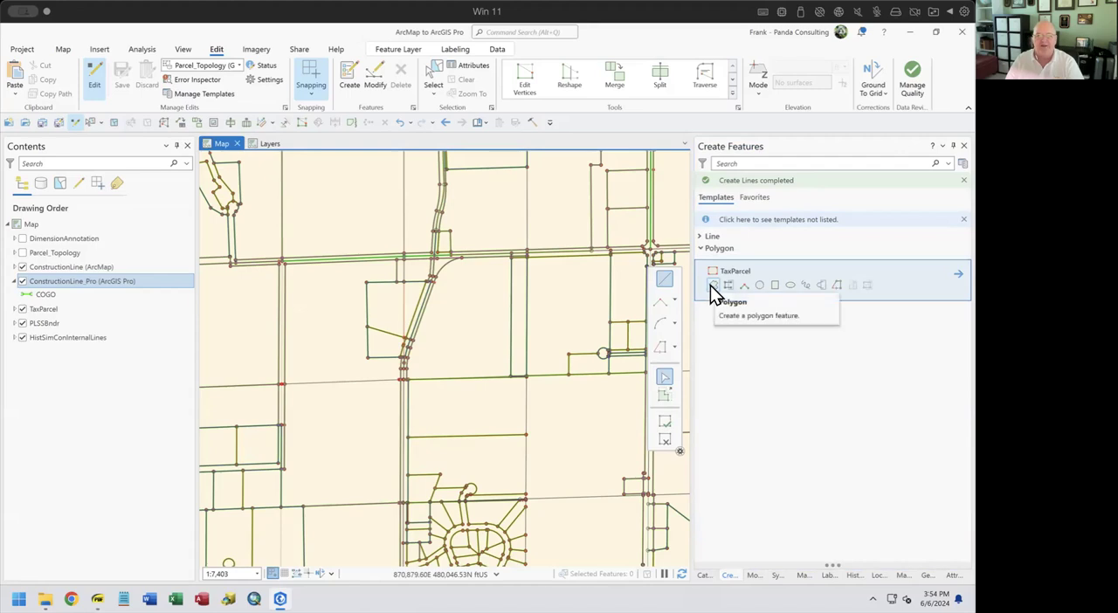
click(711, 286)
click(465, 356)
click(452, 330)
click(470, 297)
double_click(491, 308)
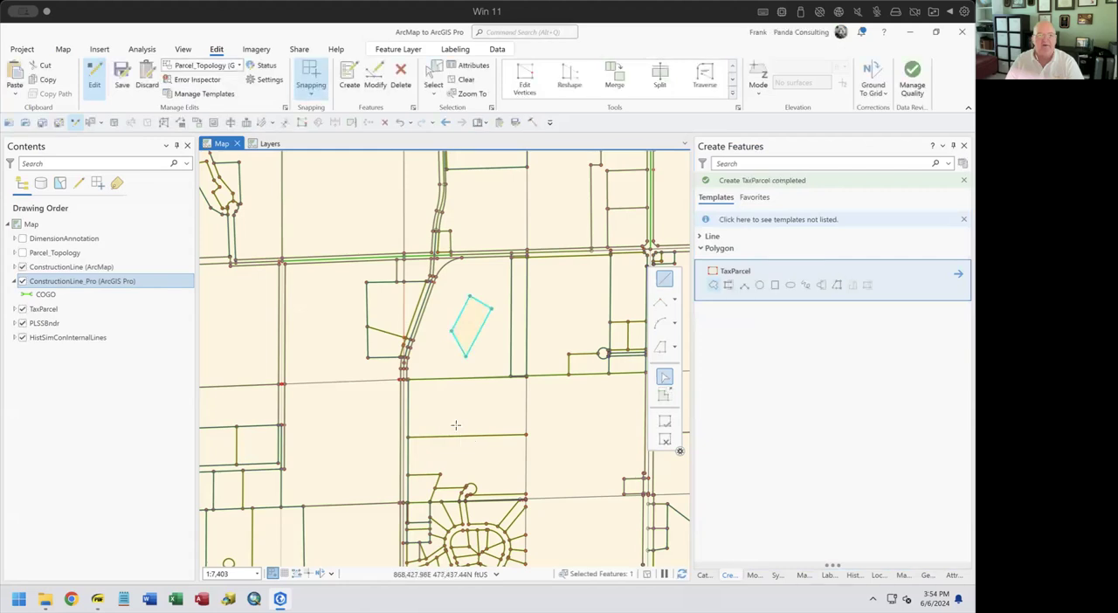
Try to add an adjoining TaxParcel with the Autocomplete Polygon tool at the four-sided polygon's north edge, and cancel the sketch
click(727, 286)
click(470, 297)
click(500, 272)
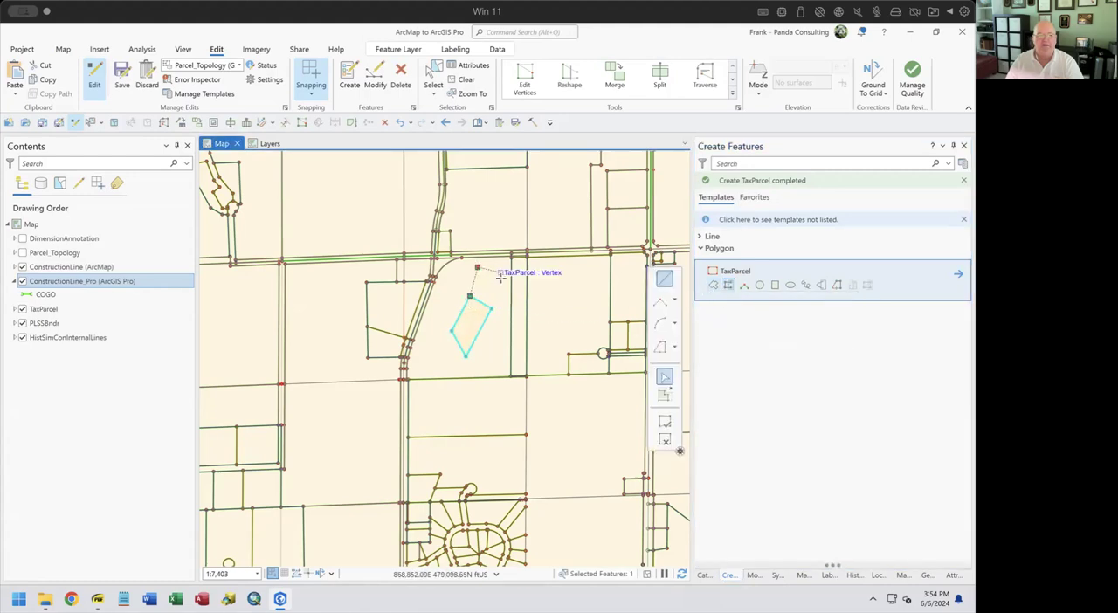
double_click(471, 319)
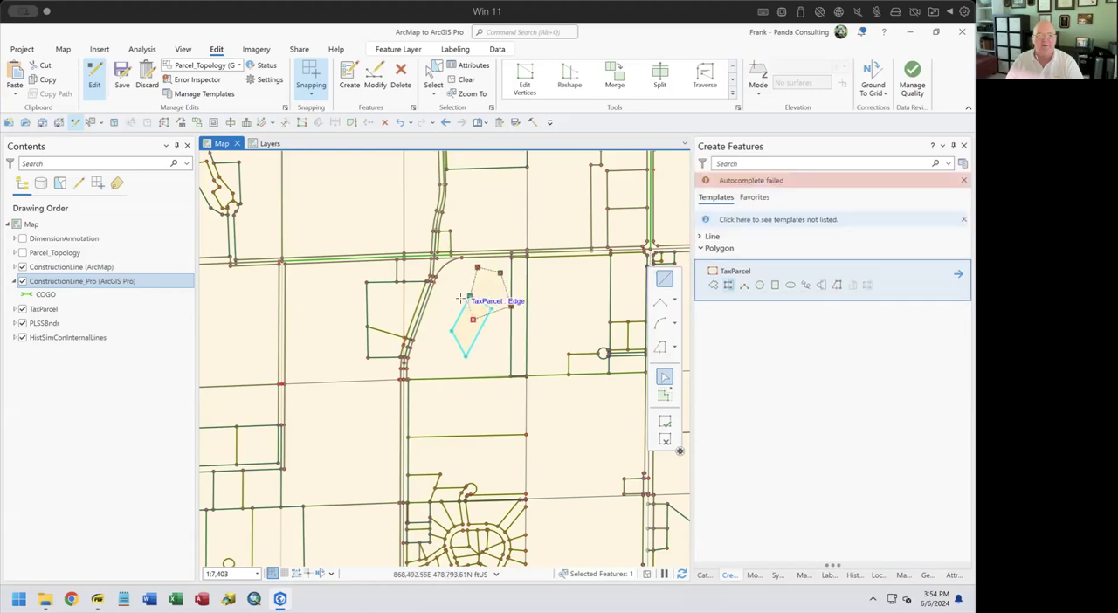
scroll(451, 302, down, 2)
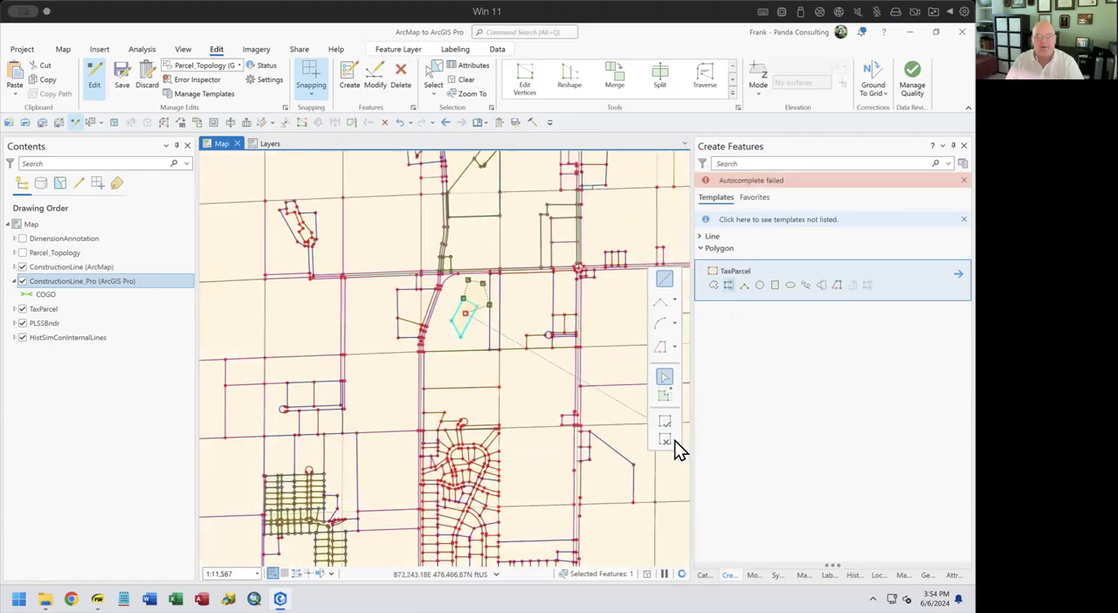
click(669, 441)
Create a TaxParcel with the Autocomplete Polygon tool in the white gap, sketching its open edge between two corners of the parcel boundary to the north
drag(309, 290, 516, 416)
drag(251, 187, 399, 332)
drag(314, 175, 453, 473)
drag(393, 219, 420, 370)
drag(392, 257, 437, 532)
drag(219, 382, 407, 381)
scroll(431, 350, up, 3)
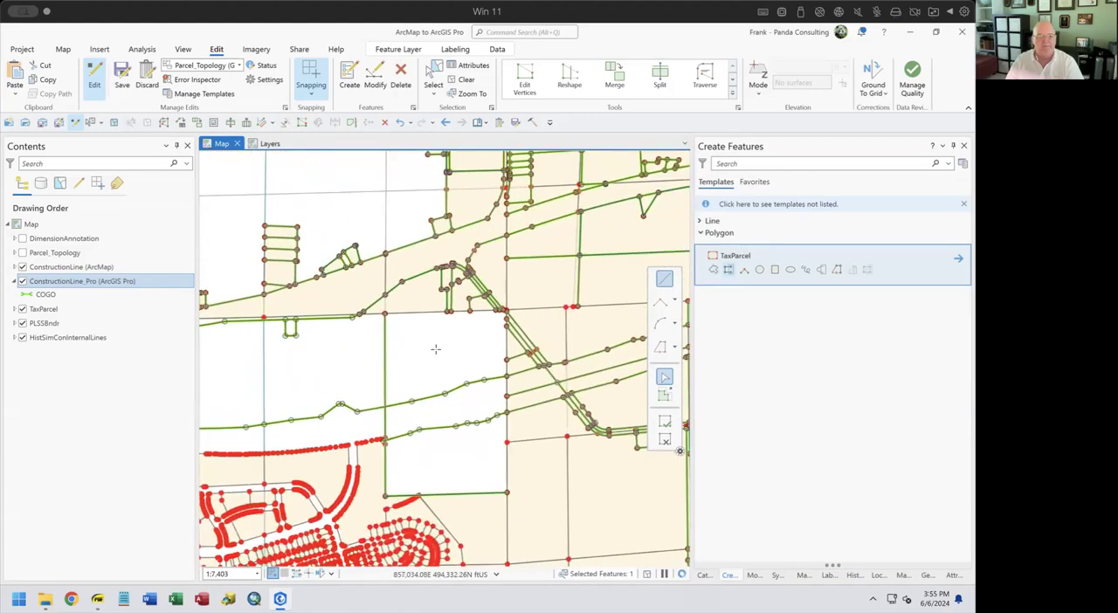
scroll(429, 334, up, 5)
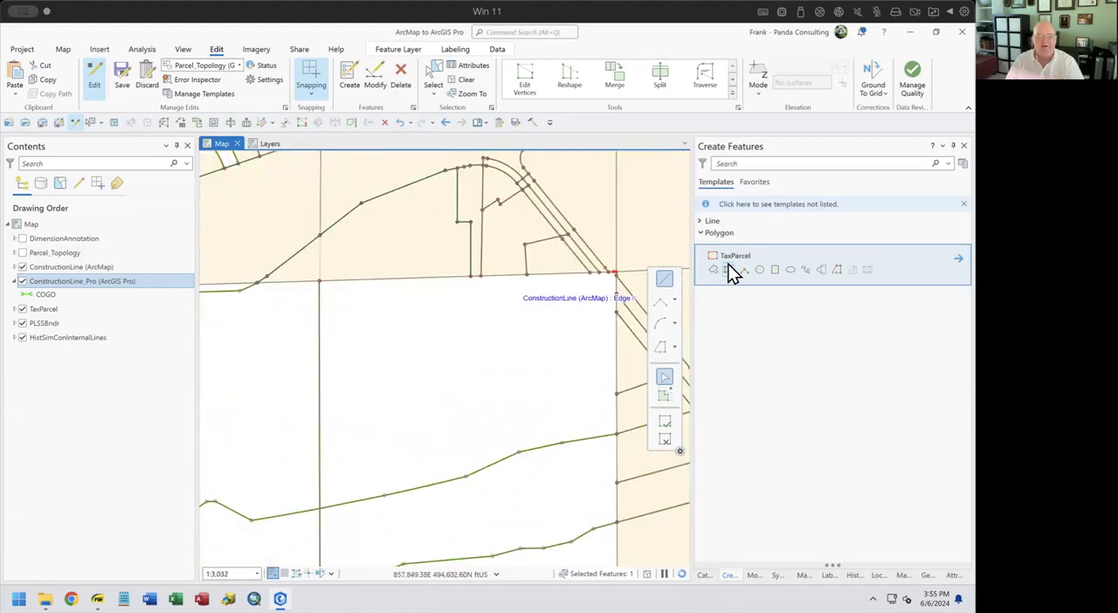
click(729, 270)
click(319, 282)
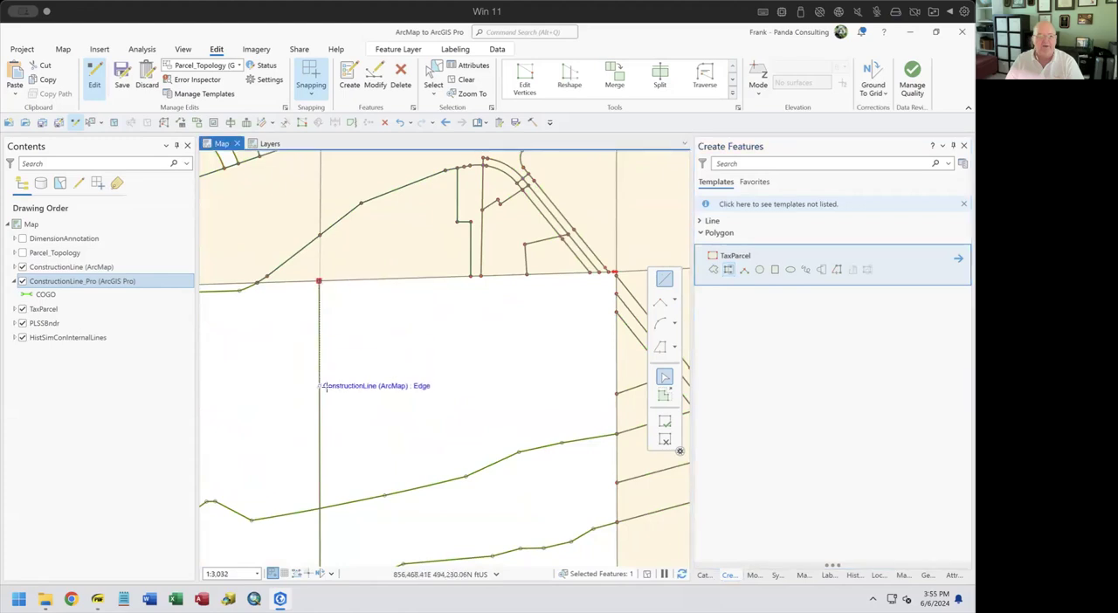
click(398, 396)
click(483, 383)
click(519, 331)
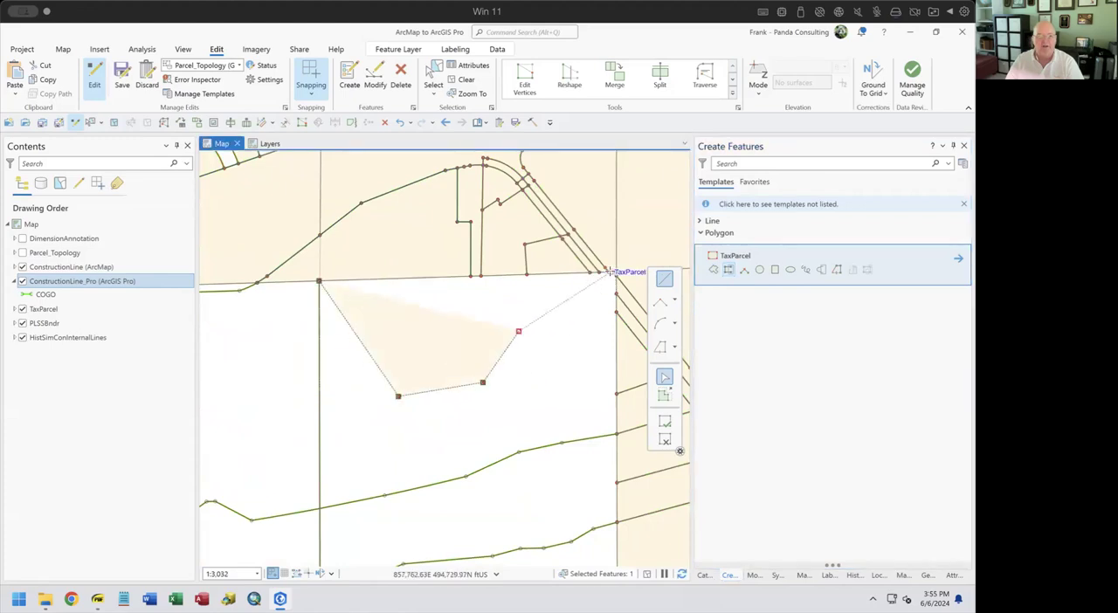
click(614, 273)
double_click(604, 276)
Create a TaxParcel with the Autocomplete Polygon tool south of the long parcel, sketching around the small construction-line rectangle and extending the sketch into that parcel
drag(355, 362, 602, 400)
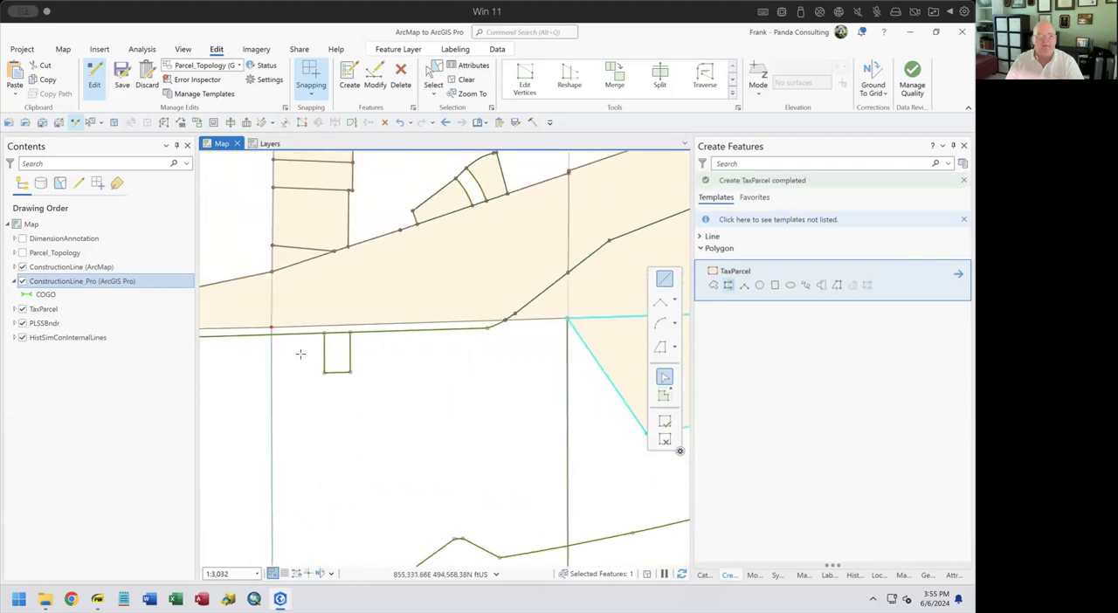
click(324, 334)
click(283, 406)
click(340, 452)
click(457, 428)
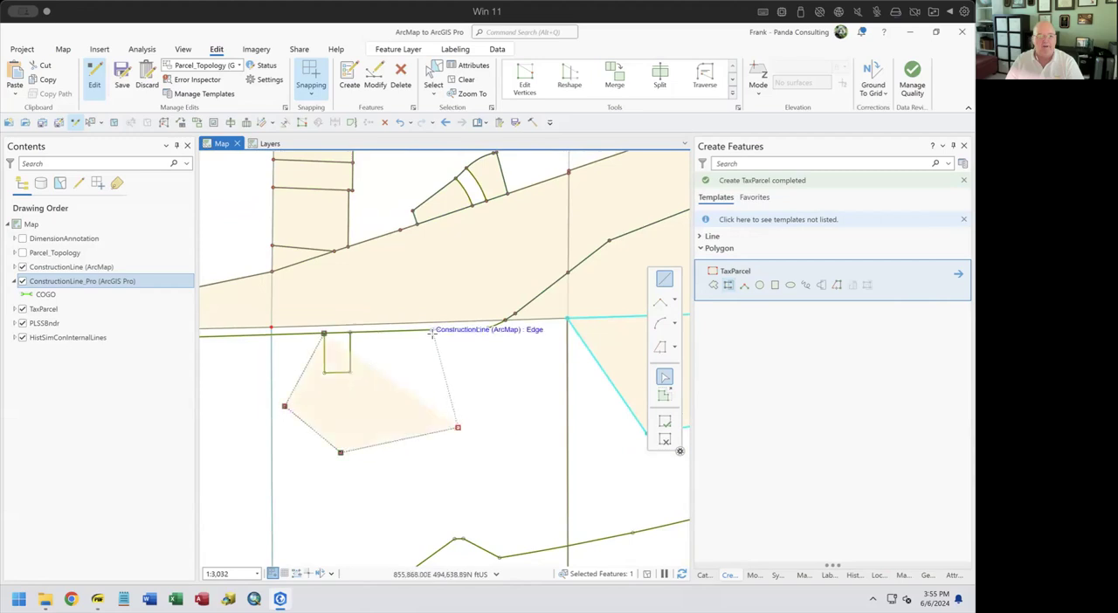
double_click(433, 332)
mouse_move(411, 404)
mouse_down()
mouse_move(469, 477)
mouse_move(465, 496)
mouse_up()
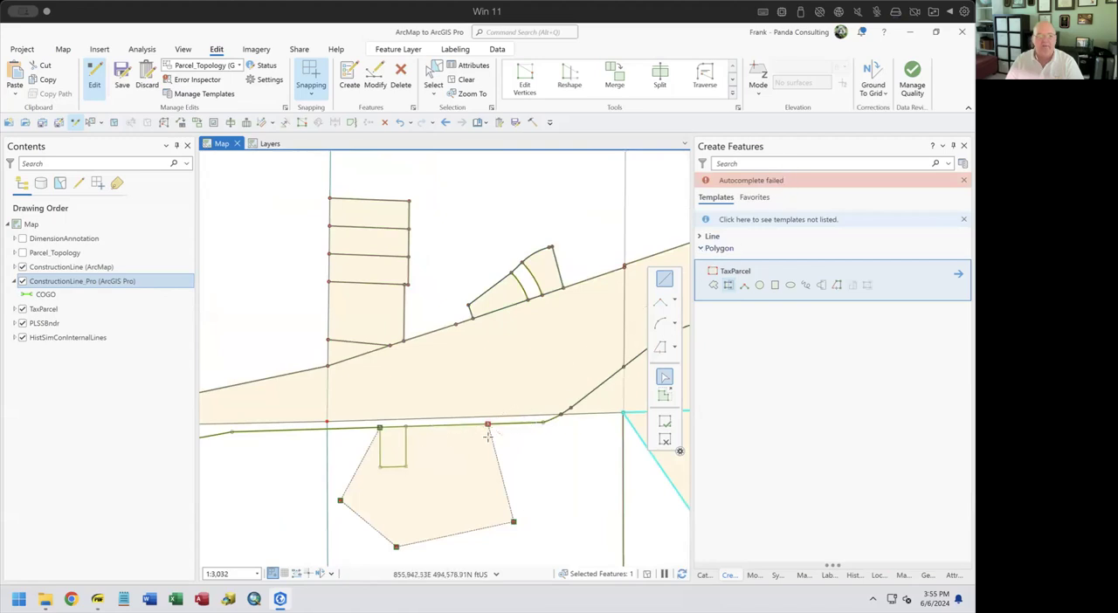
click(504, 371)
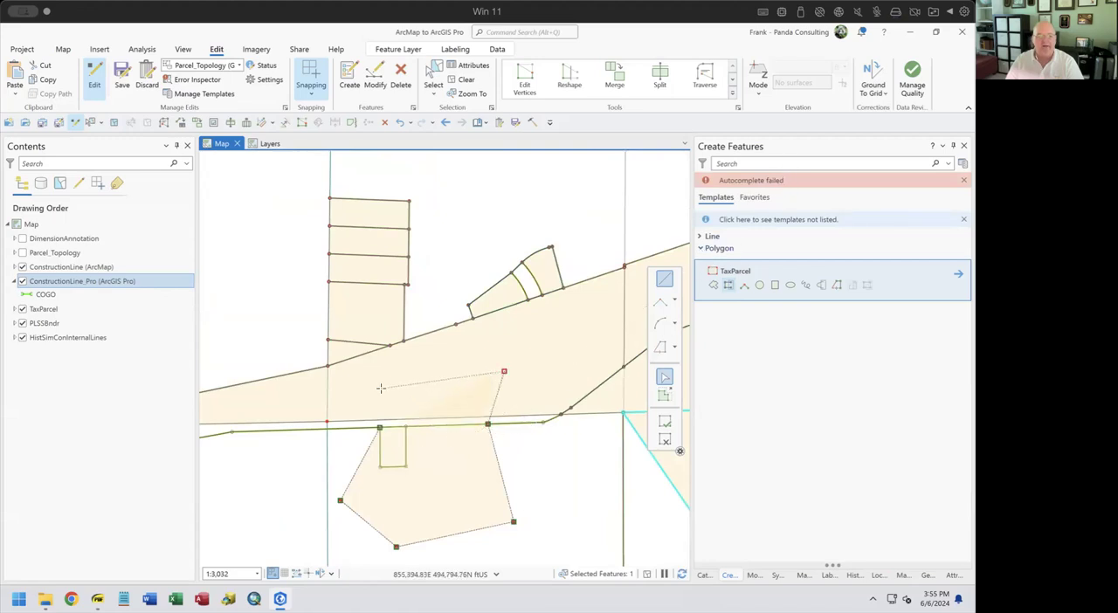
double_click(379, 423)
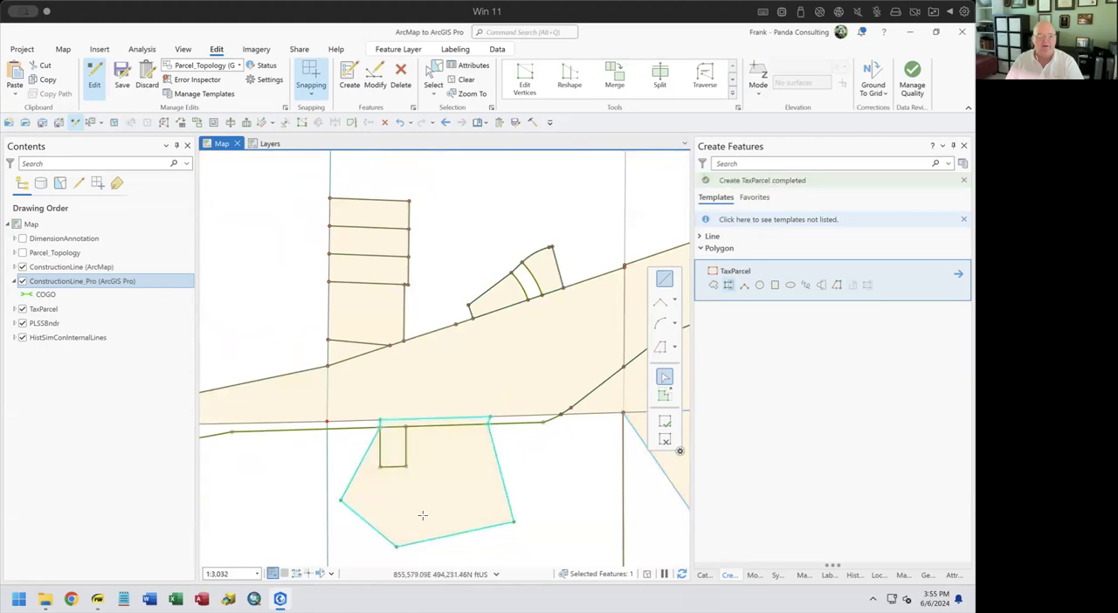
Fill the narrow curved gap in the fan-shaped group of parcels with a TaxParcel using the Autocomplete Polygon tool
drag(445, 440, 425, 495)
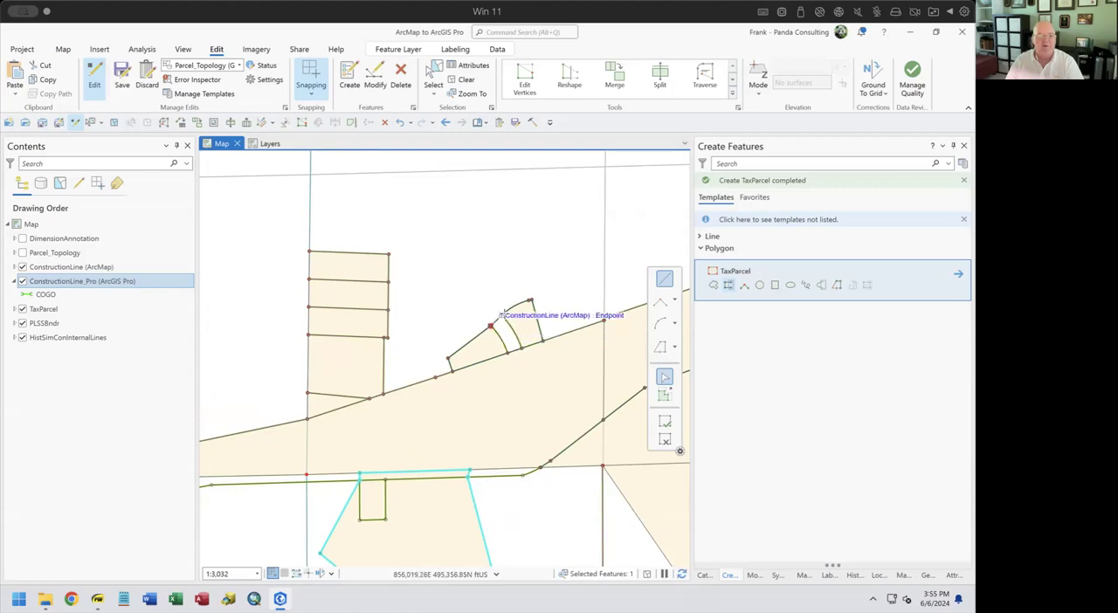
click(500, 315)
key(F2)
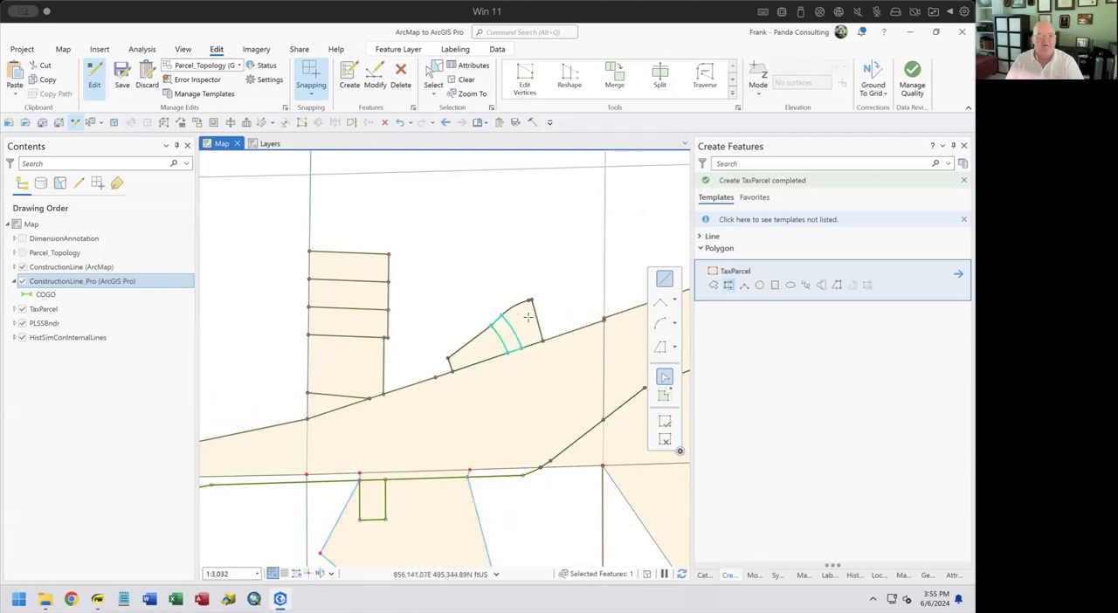
Autocomplete a TaxParcel between the irregular parcel's southeast vertex and the eastern parcel boundary, snapping its south edge to the construction line
drag(507, 461, 395, 311)
drag(490, 395, 272, 436)
drag(510, 424, 450, 370)
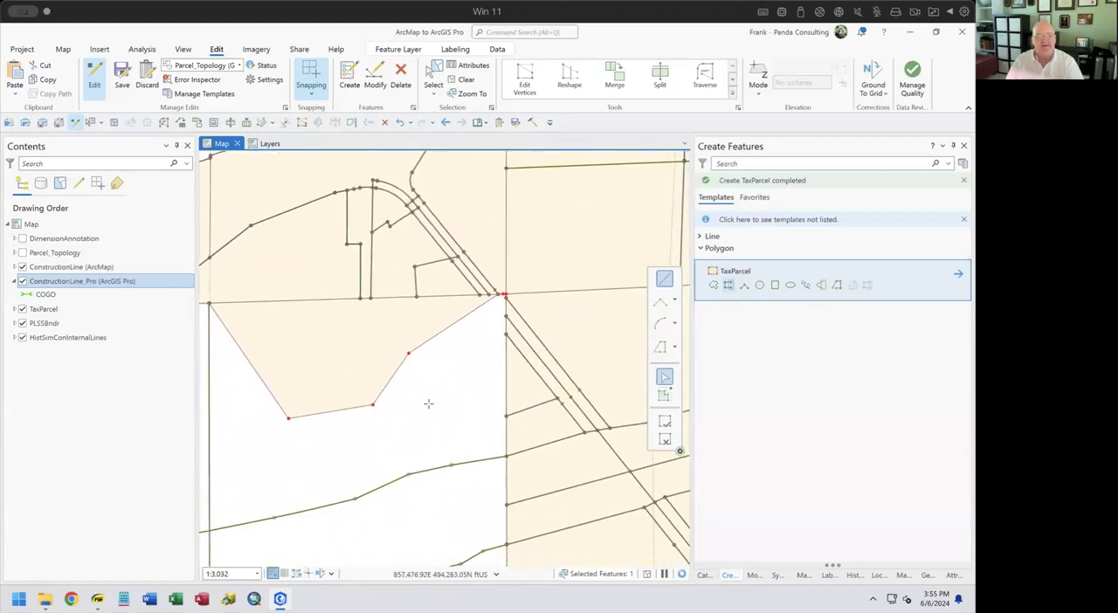
click(372, 405)
click(451, 465)
click(505, 455)
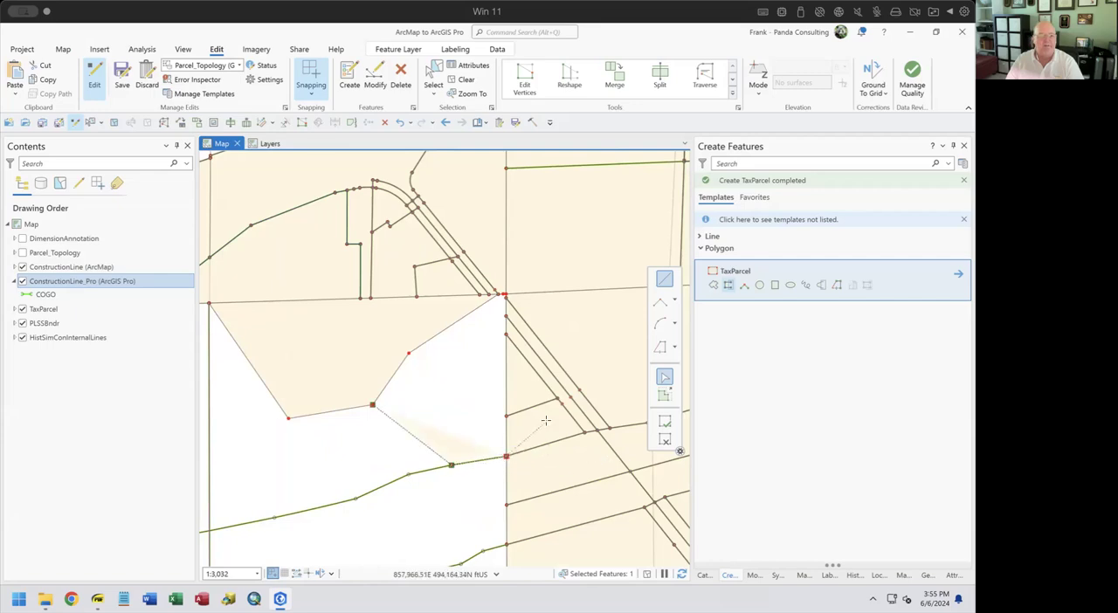
key(F2)
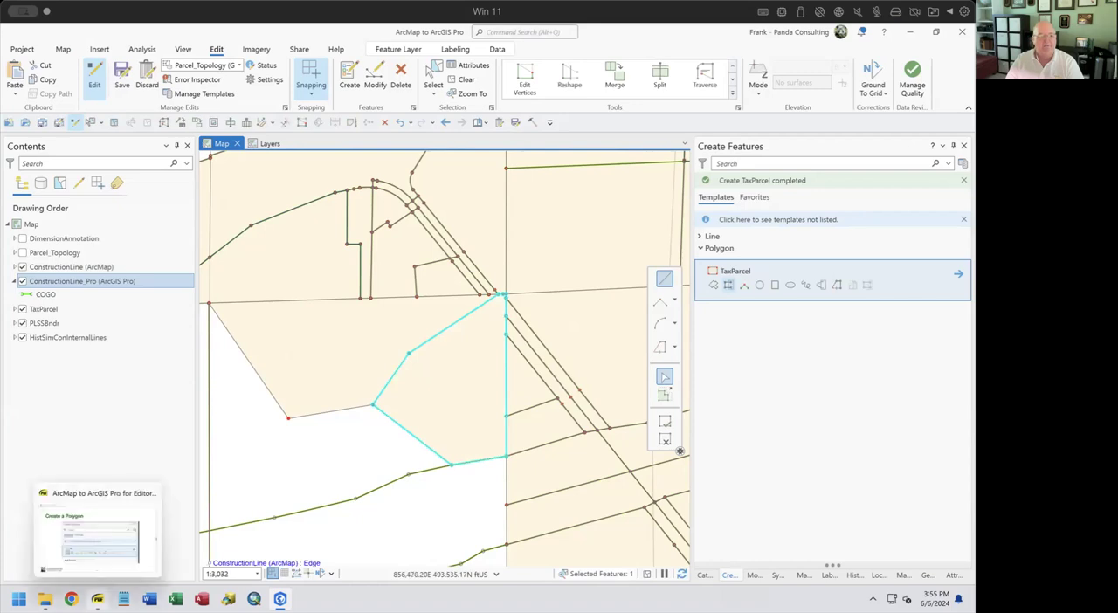
Draw a small four-sided TaxParcel with the Right Angle Polygon tool in the white area north of the construction line
click(743, 287)
click(306, 483)
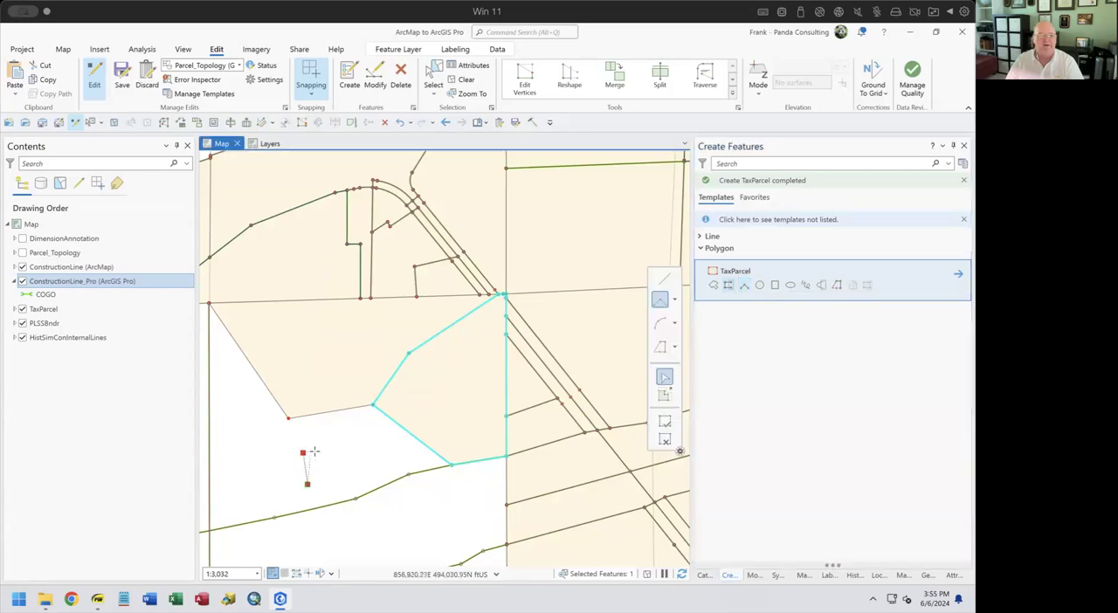
click(342, 479)
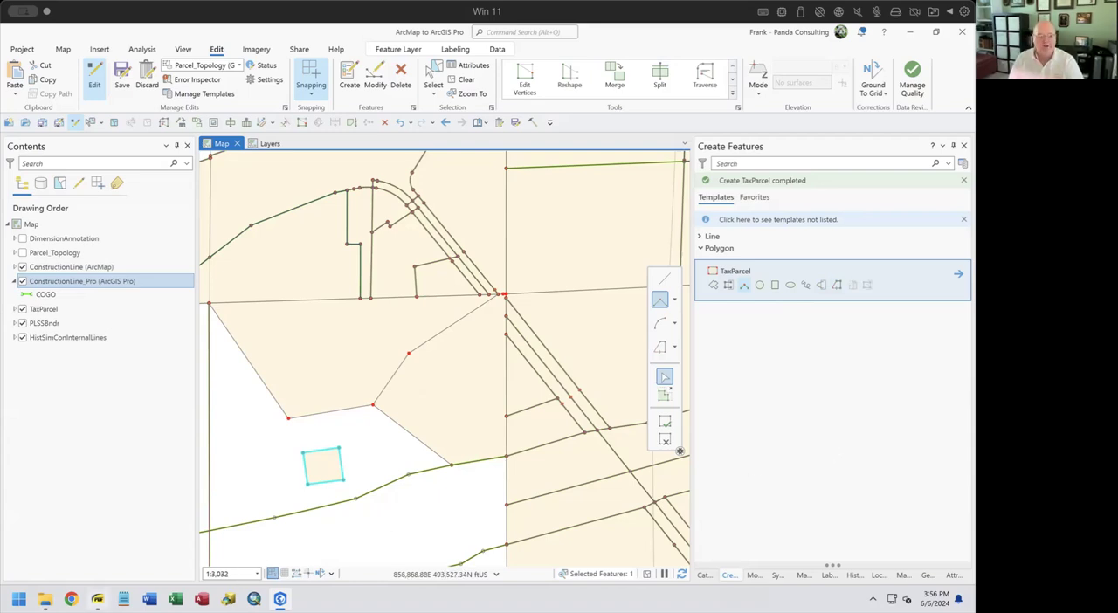
Switch to ArcMap to ArcGIS Pro for Editors.pdf and review the Displaying Vertices and Alignment Tools slides, ending on page 26
key(alt+Tab)
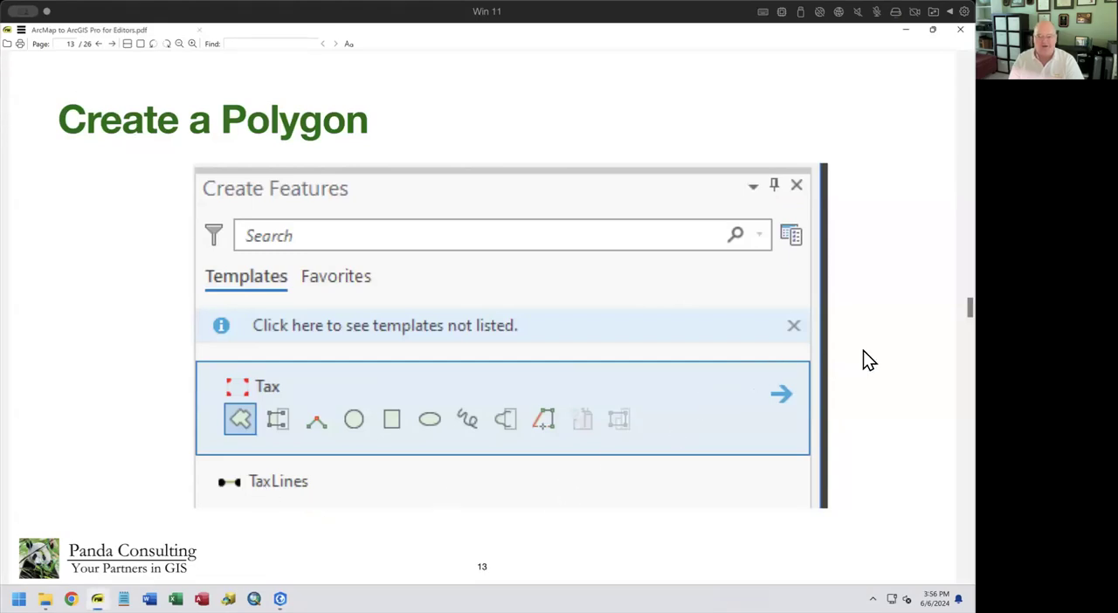
key(Page_Down)
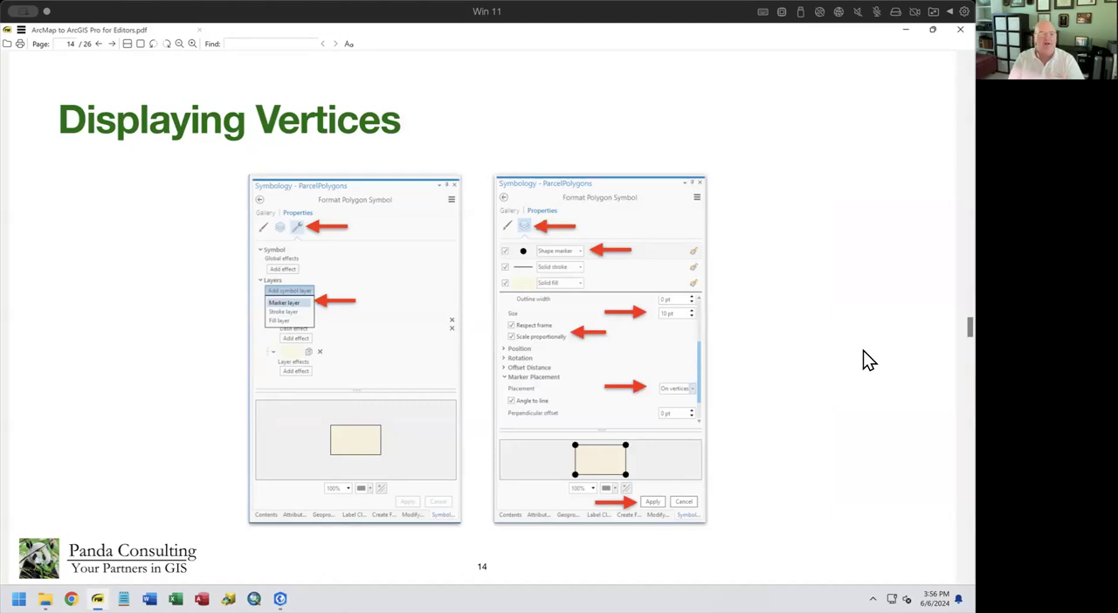
key(Page_Down)
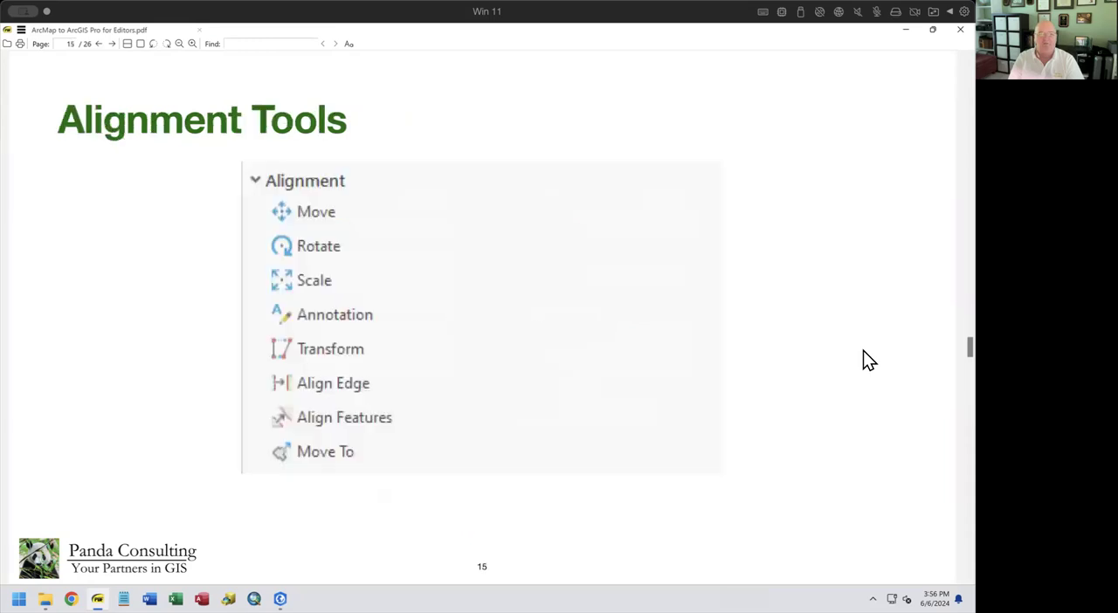
key(Page_Up)
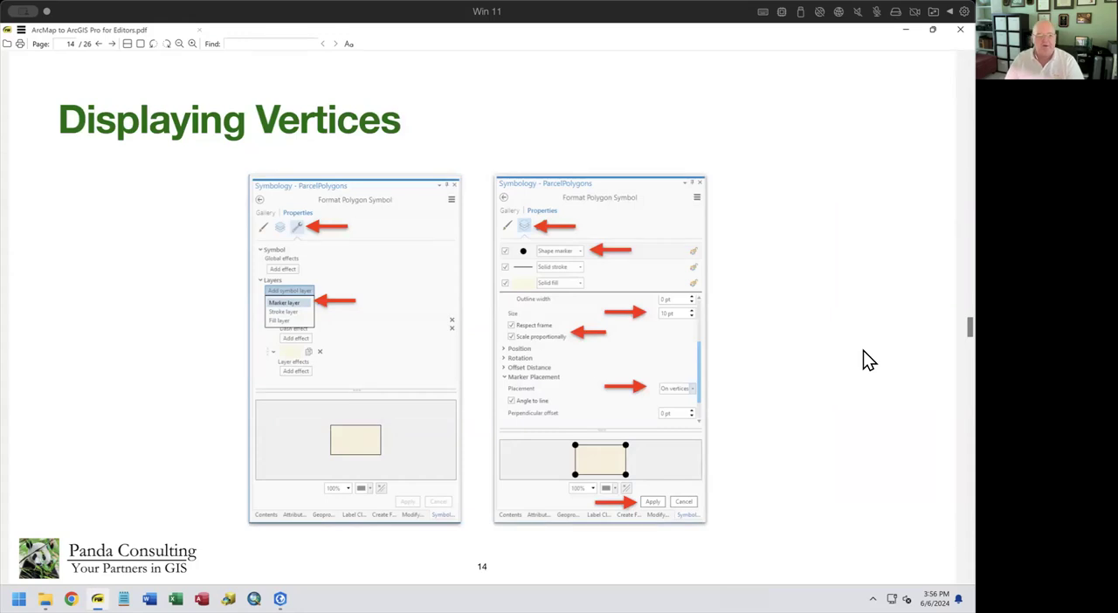
drag(969, 328, 970, 566)
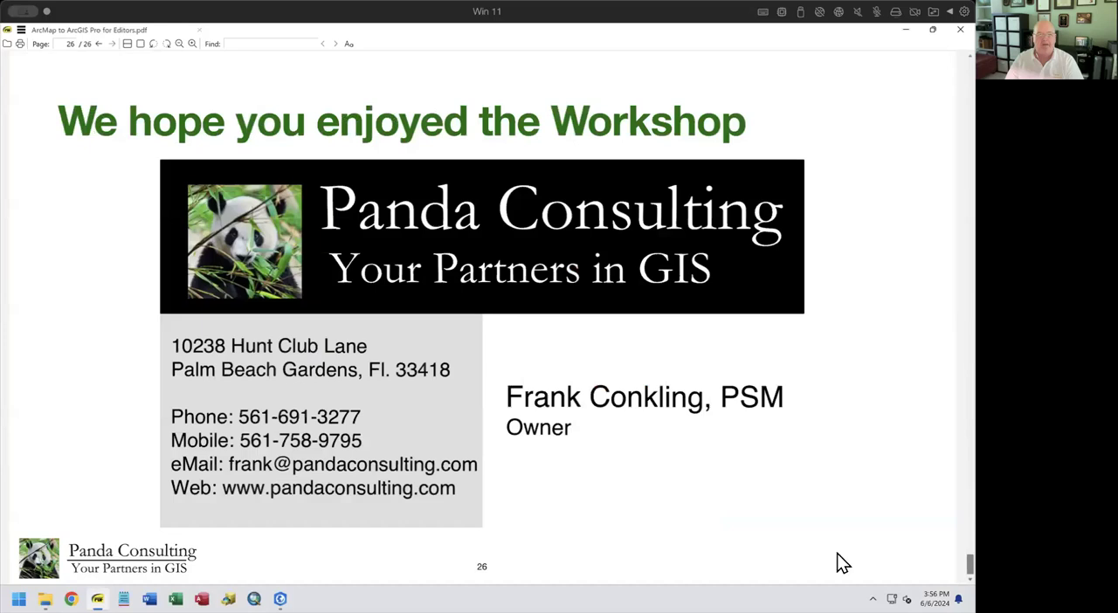